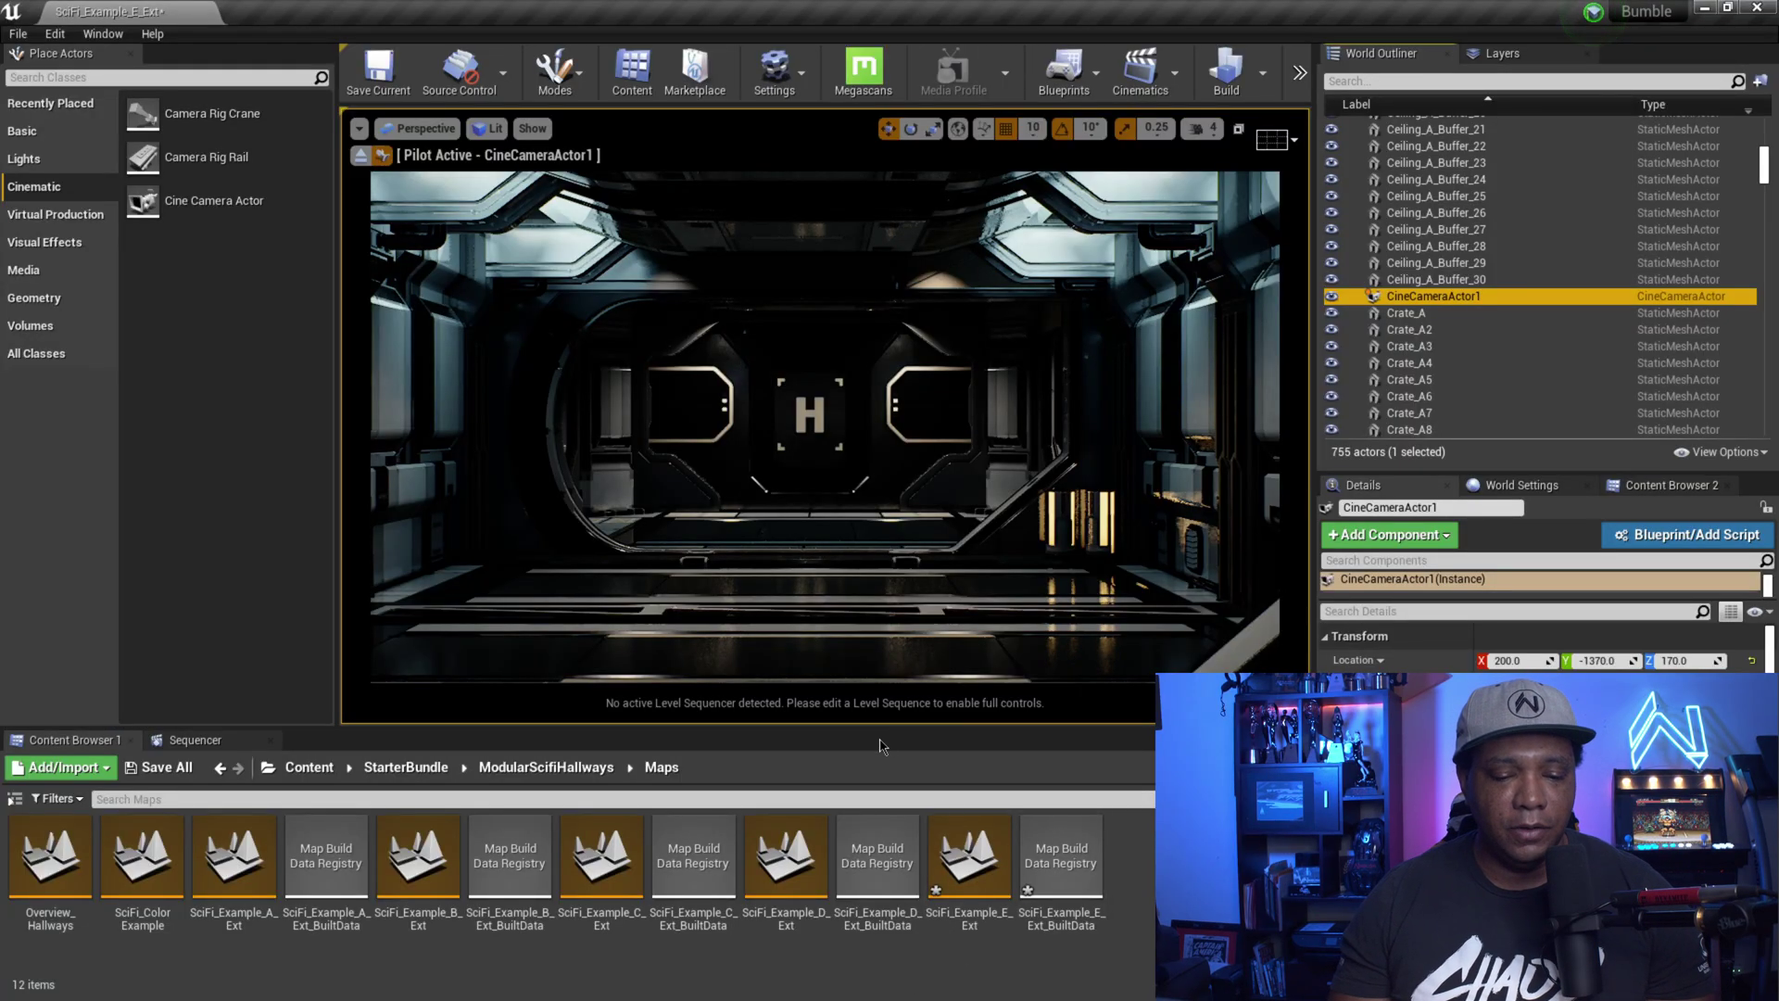
Step: Switch to the Epic Games Launcher, examine the Modular SciFi Season 1 Starter Bundle marketplace page, and return to Unreal Editor
{"action": "key", "text": "super"}
{"action": "left_click", "coordinate": [725, 454]}
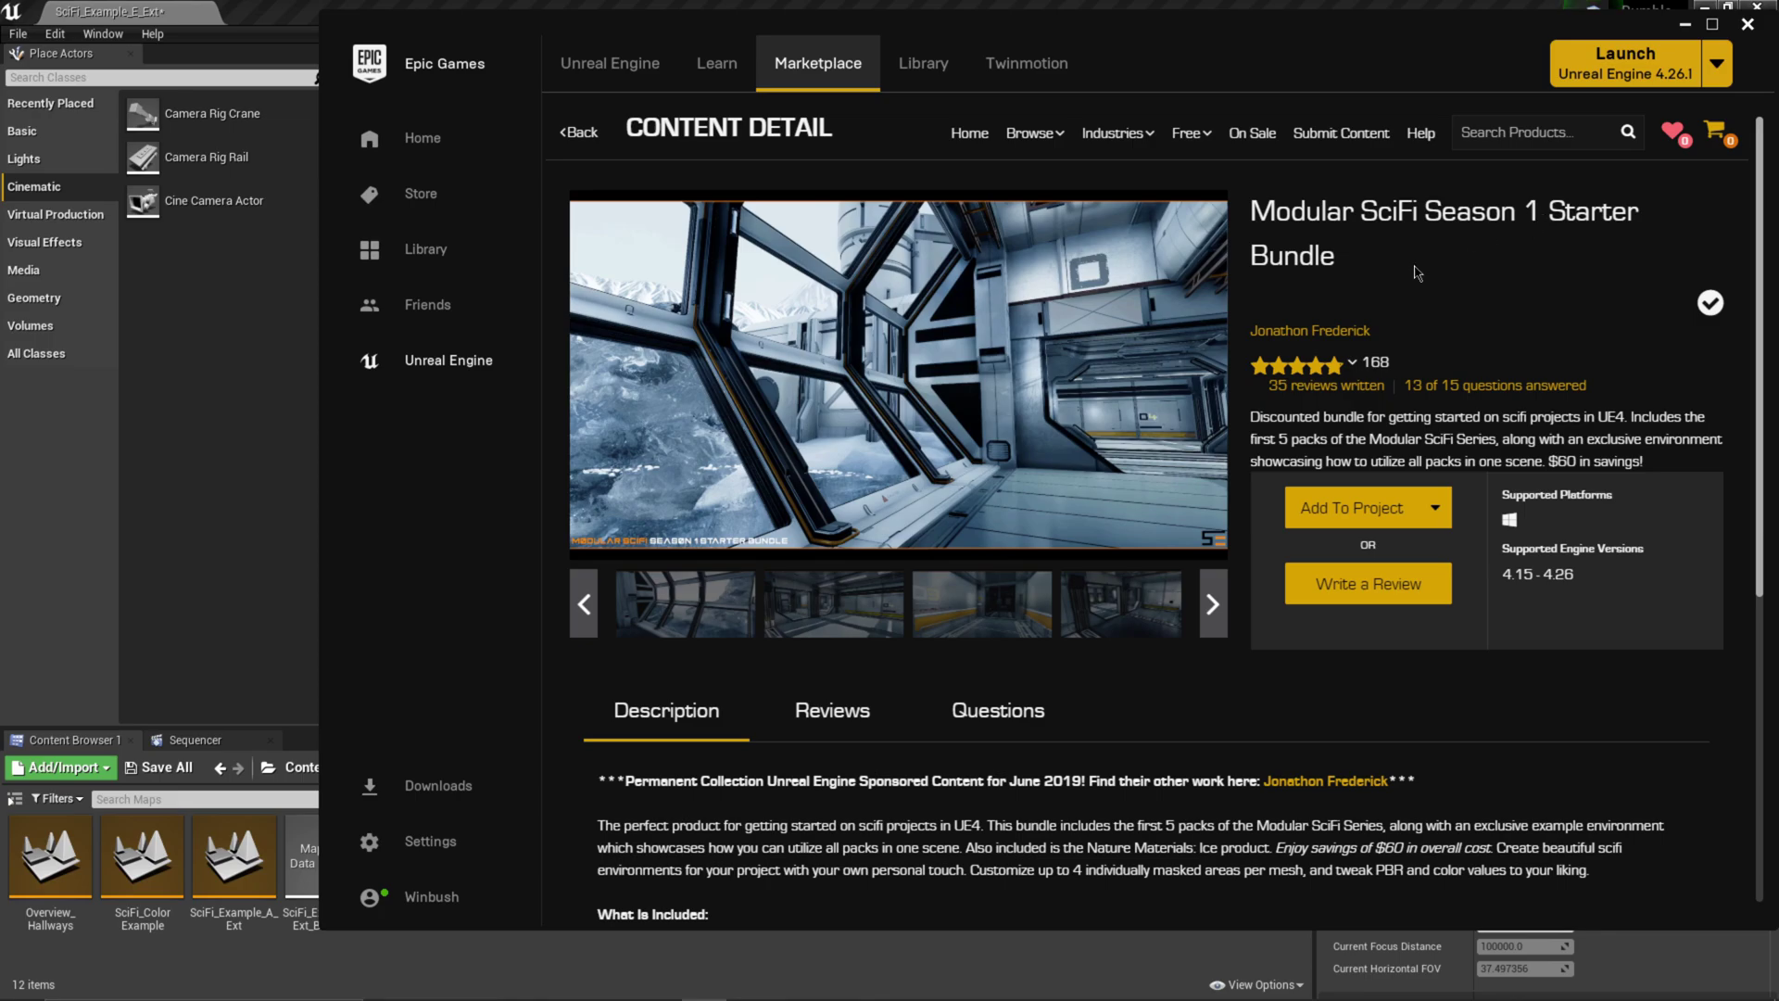
{"action": "scroll", "coordinate": [1207, 752], "scroll_direction": "down", "scroll_amount": 1}
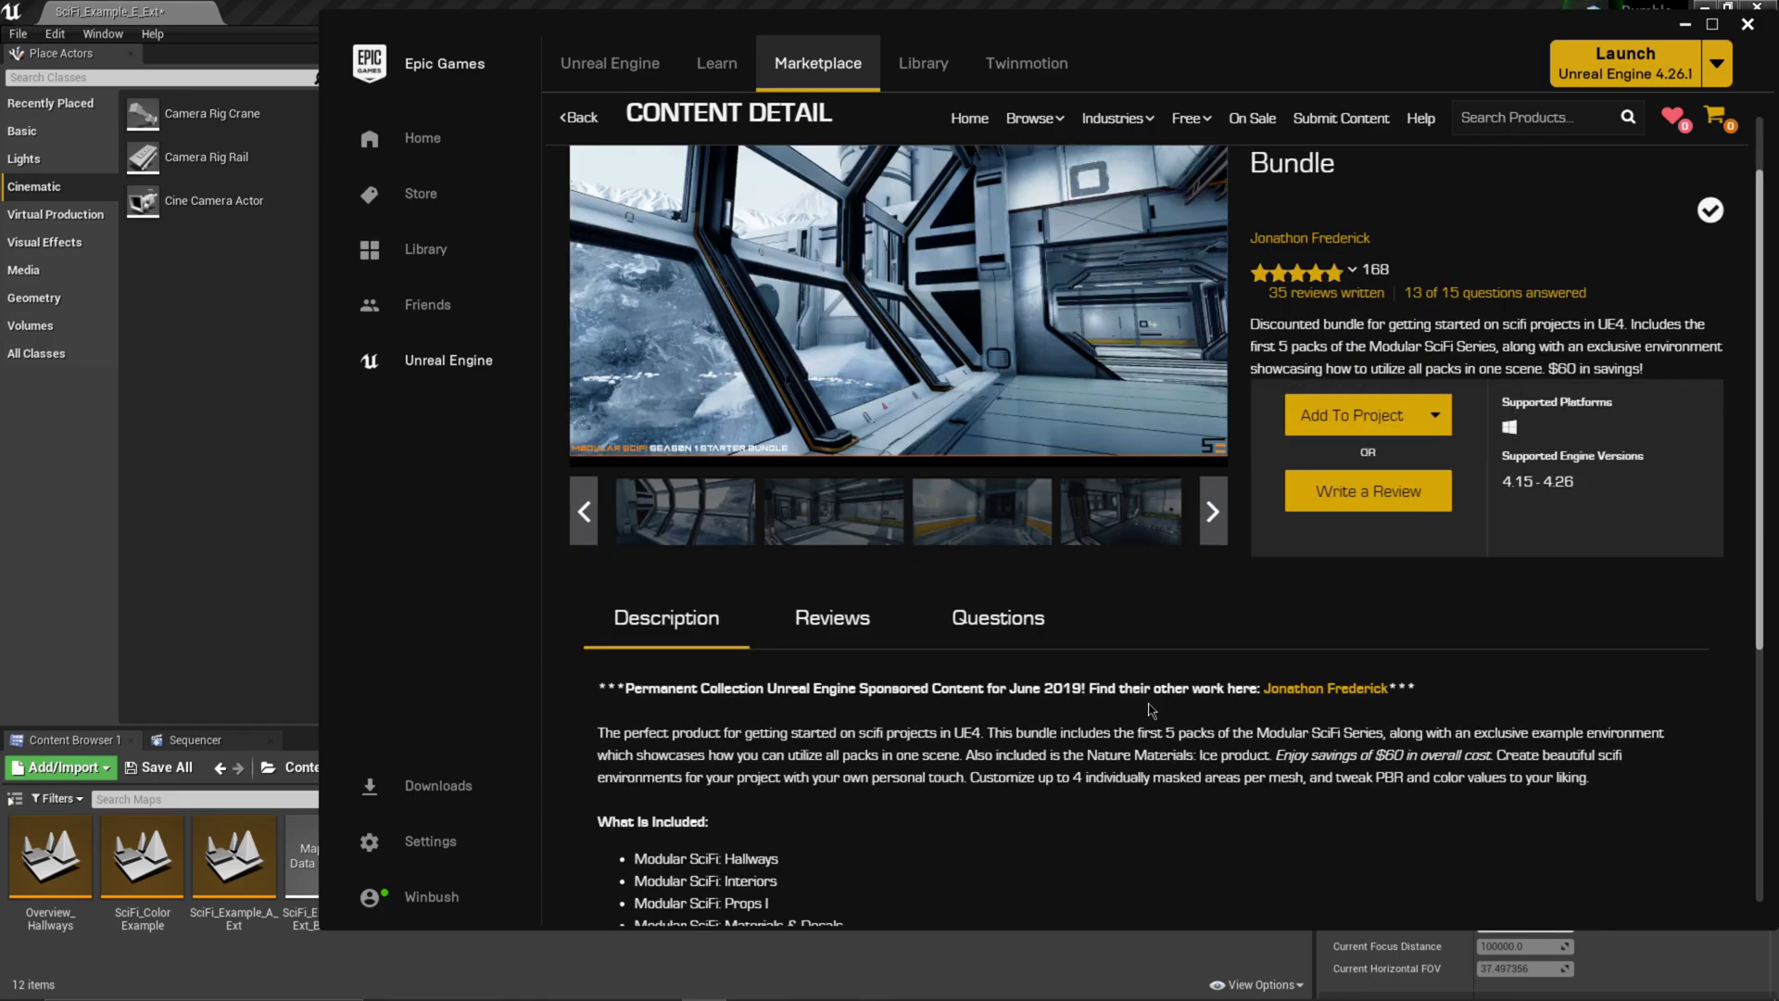
{"action": "scroll", "coordinate": [1180, 719], "scroll_direction": "up", "scroll_amount": 1}
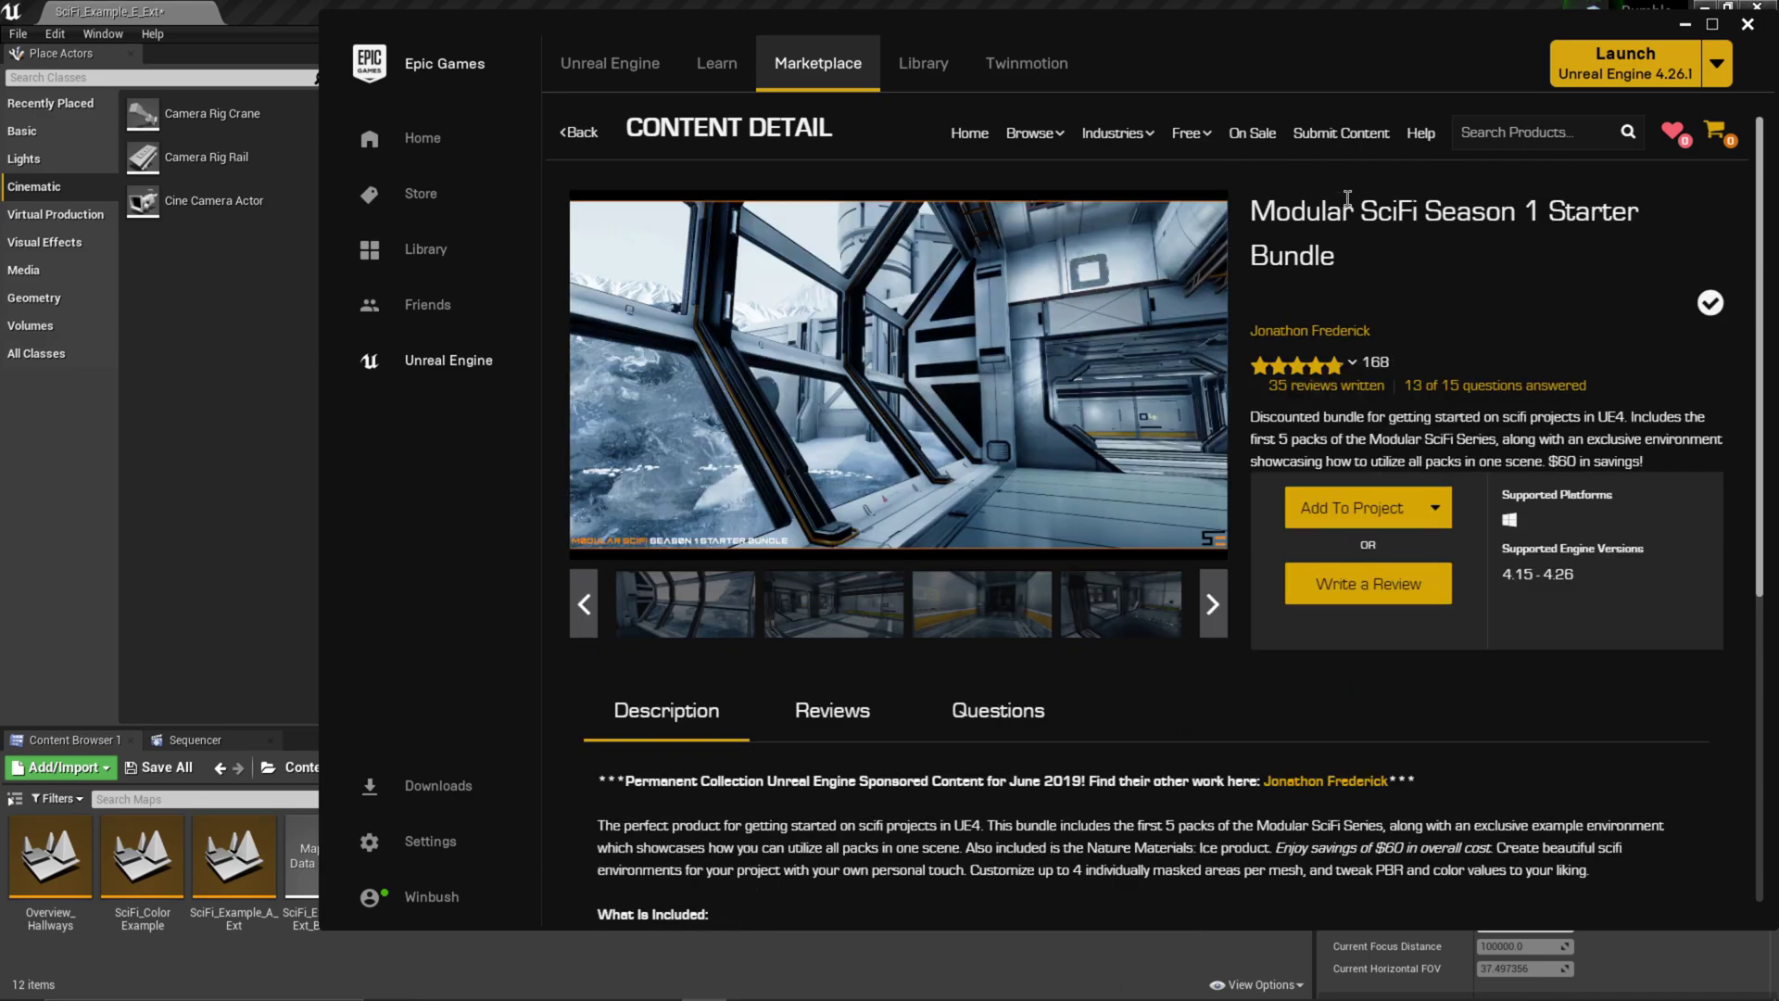
{"action": "left_click", "coordinate": [1748, 27]}
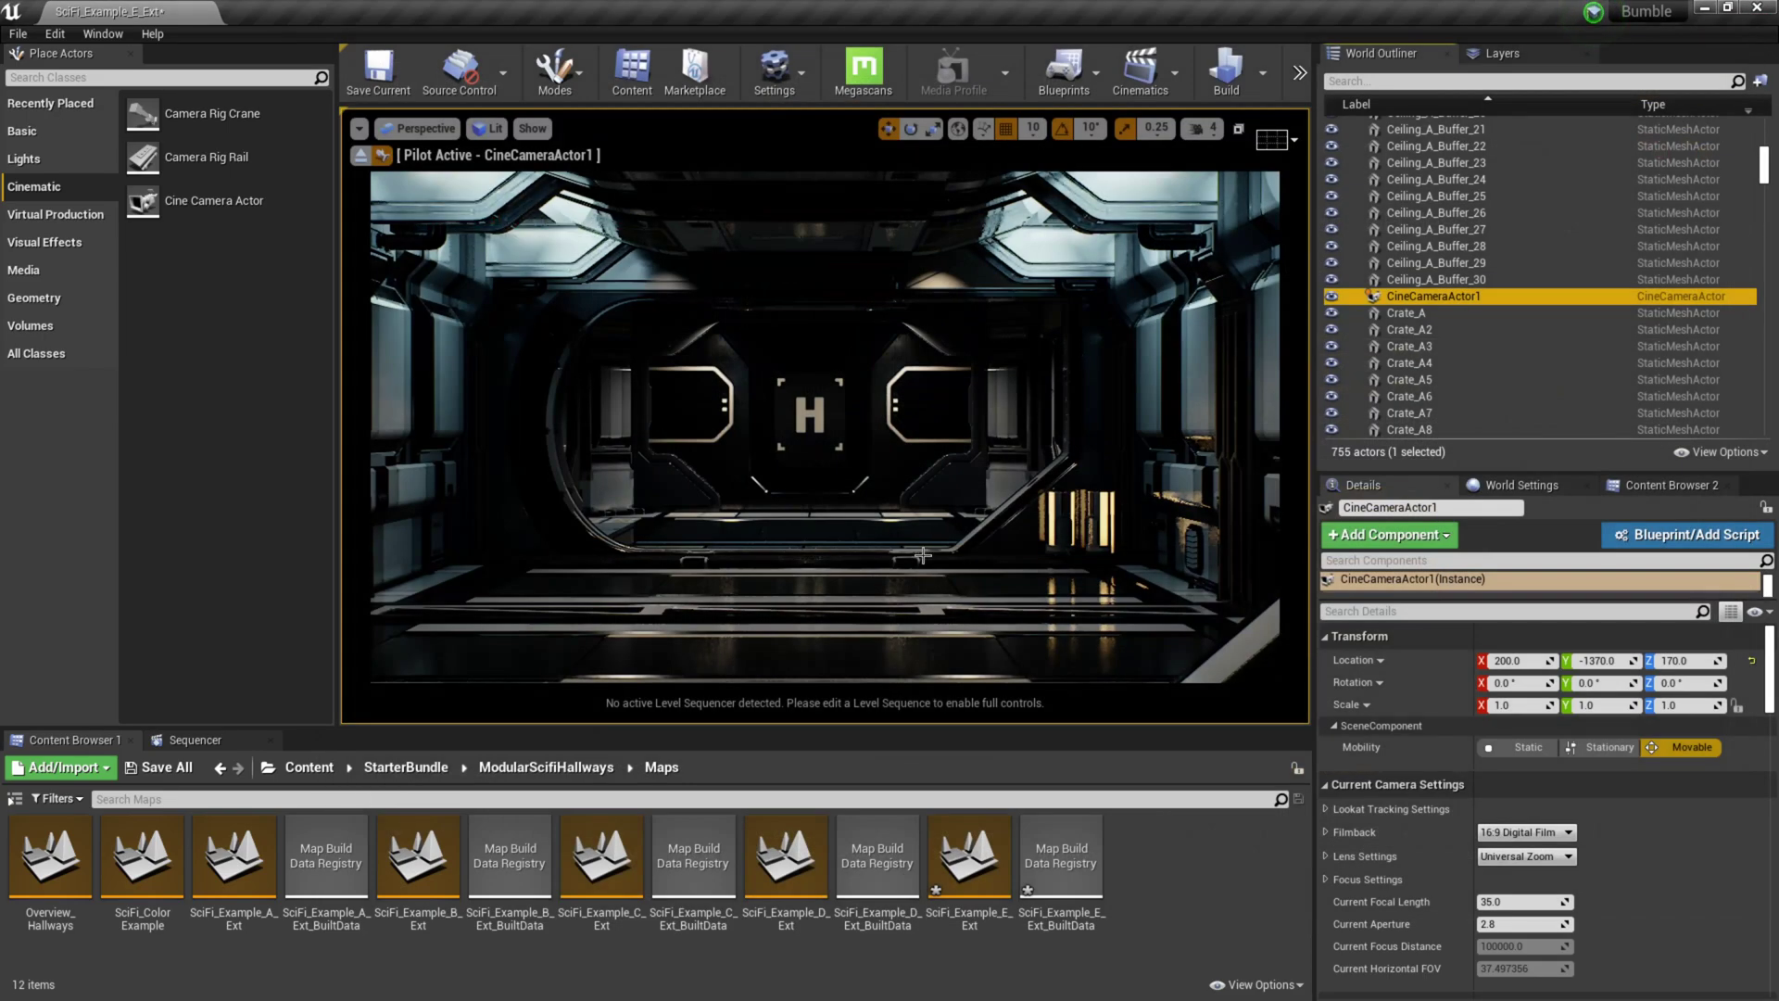
{"action": "left_click", "coordinate": [181, 204]}
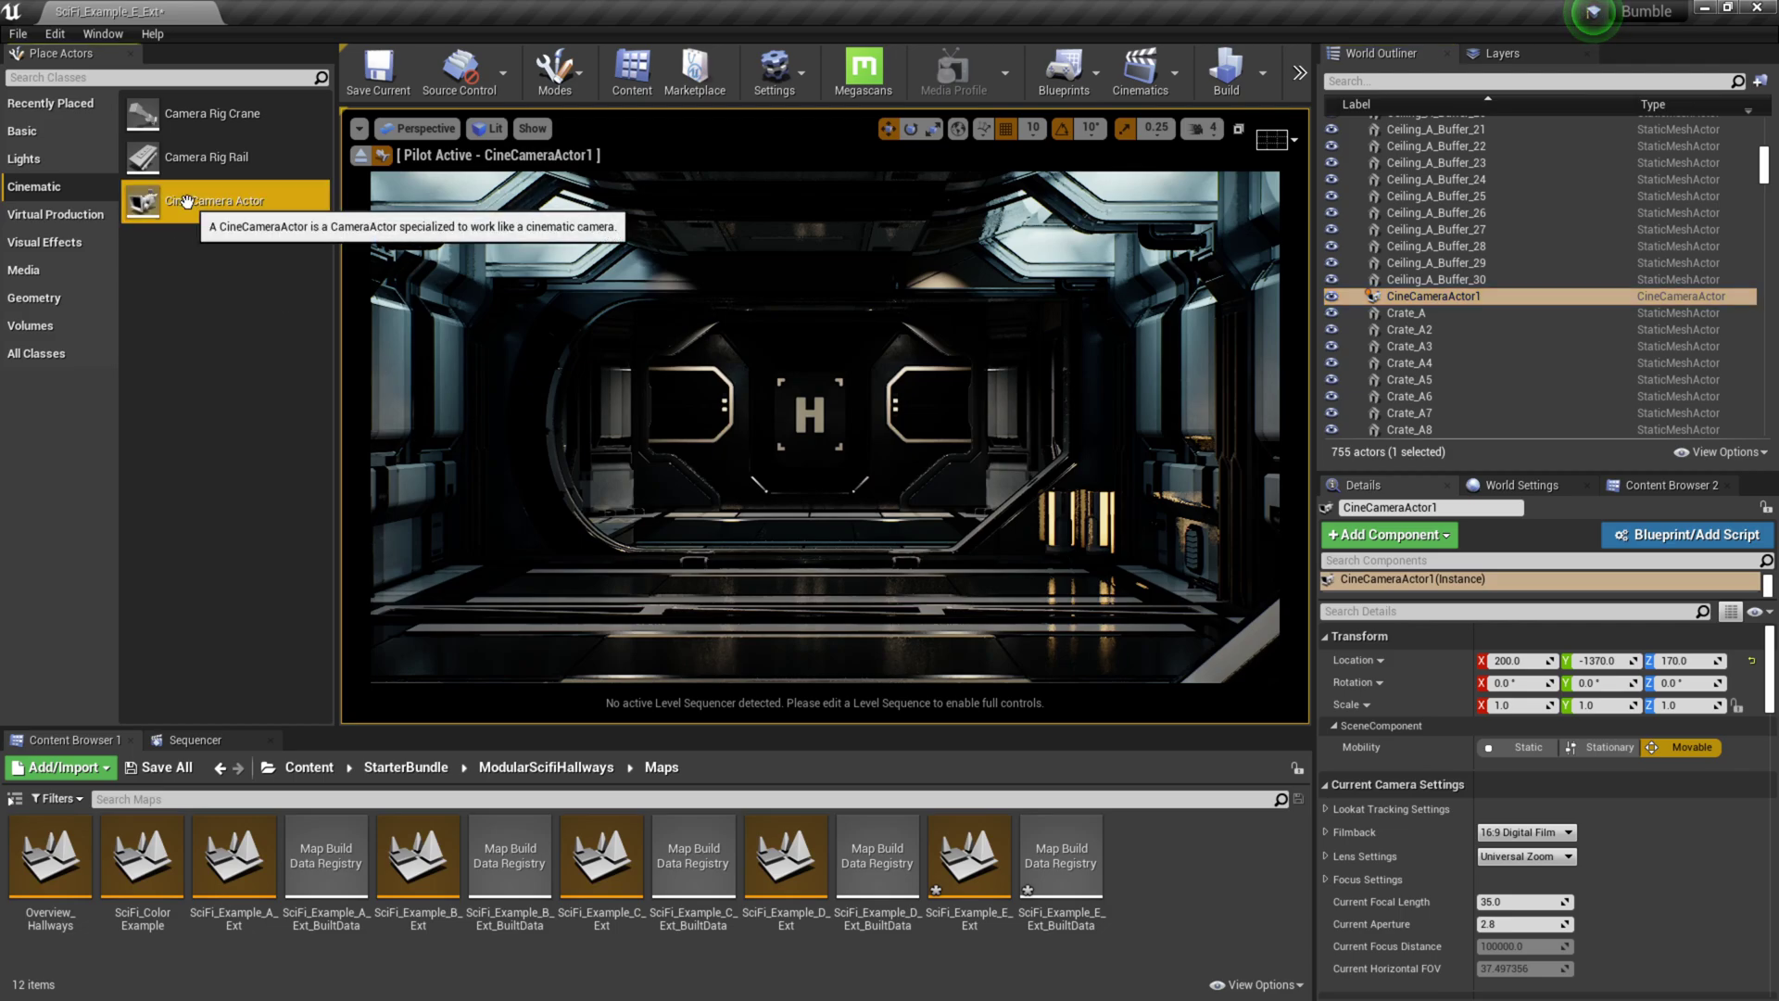
{"action": "left_click", "coordinate": [1426, 297]}
{"action": "left_click", "coordinate": [1429, 285]}
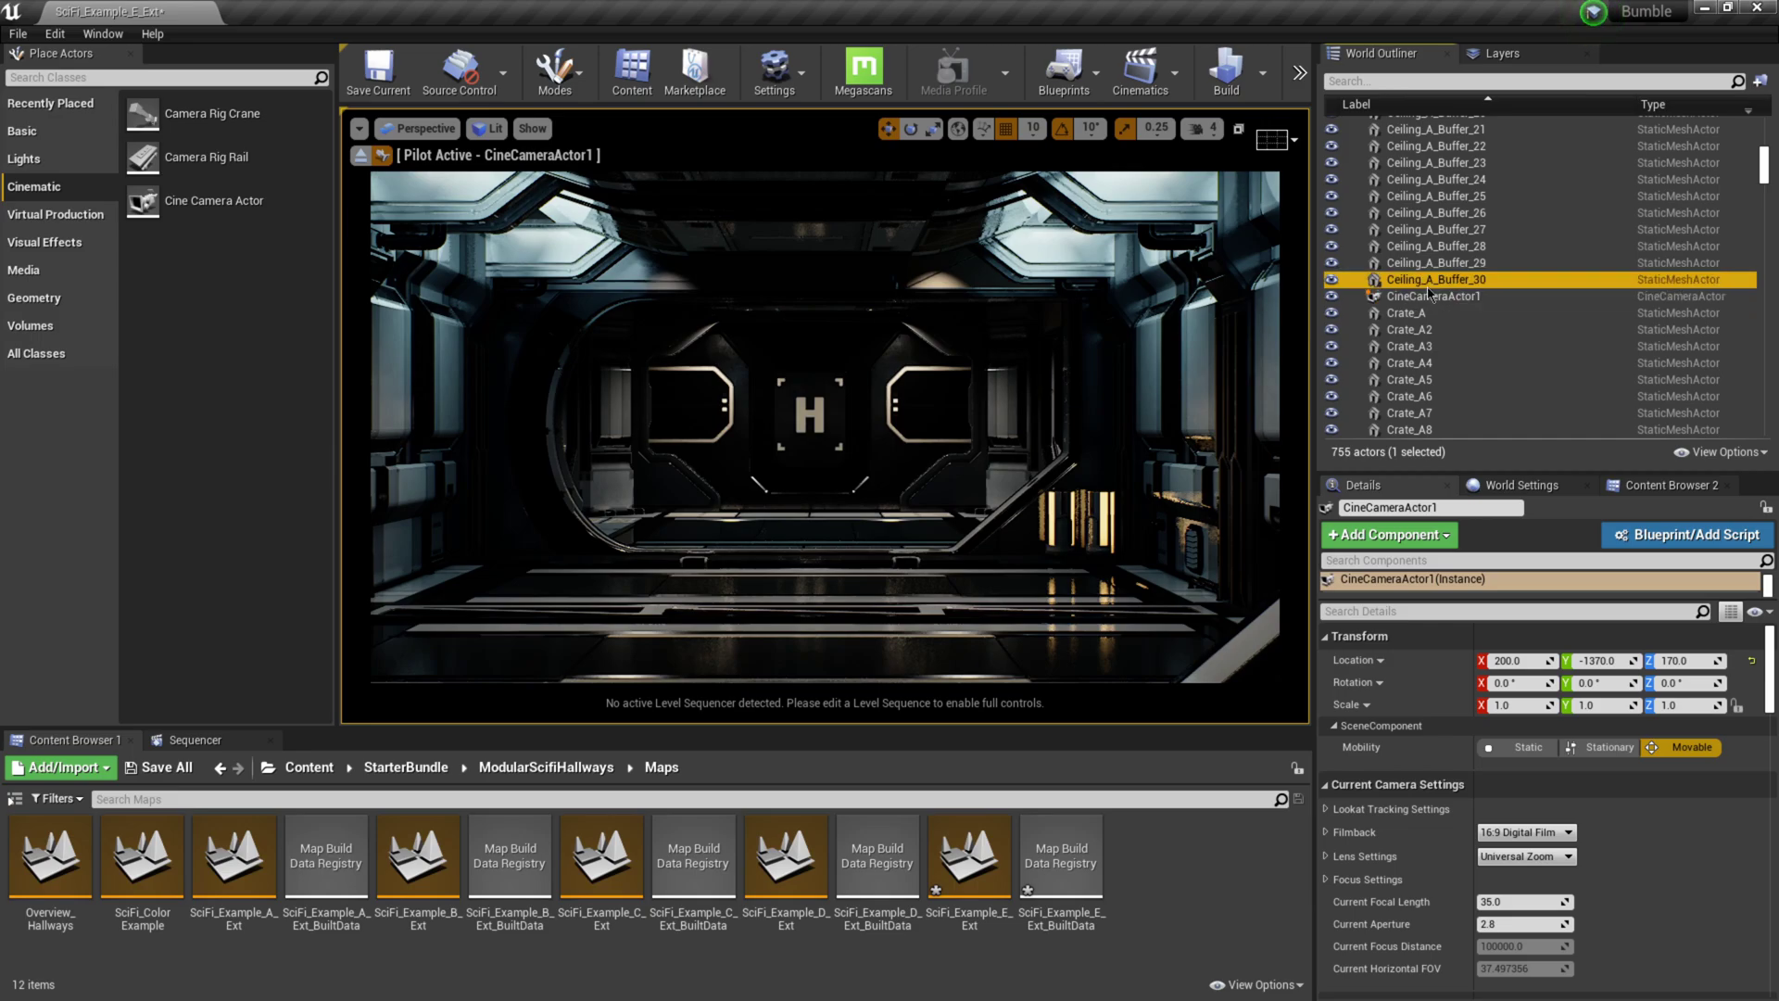
{"action": "left_click", "coordinate": [1429, 294]}
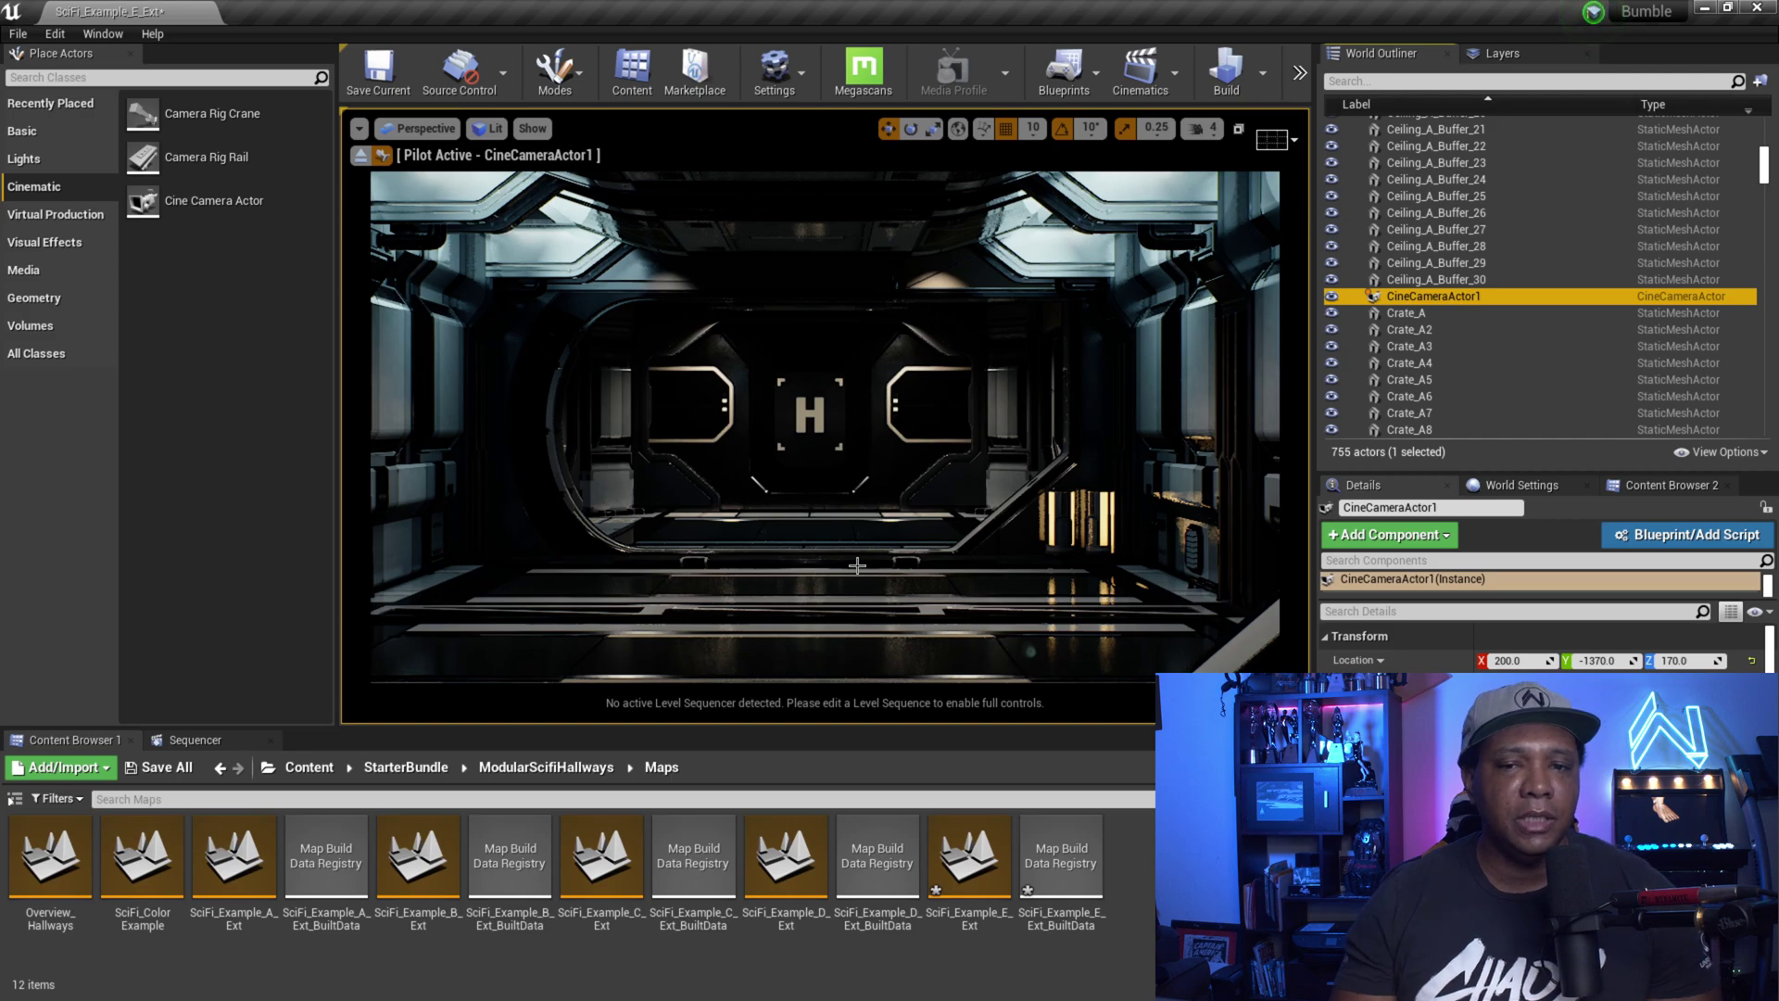
Step: Create a level sequence saved as NewLevelSequence in the Content folder and set its frame rate to 60 fps
{"action": "left_click", "coordinate": [1159, 57]}
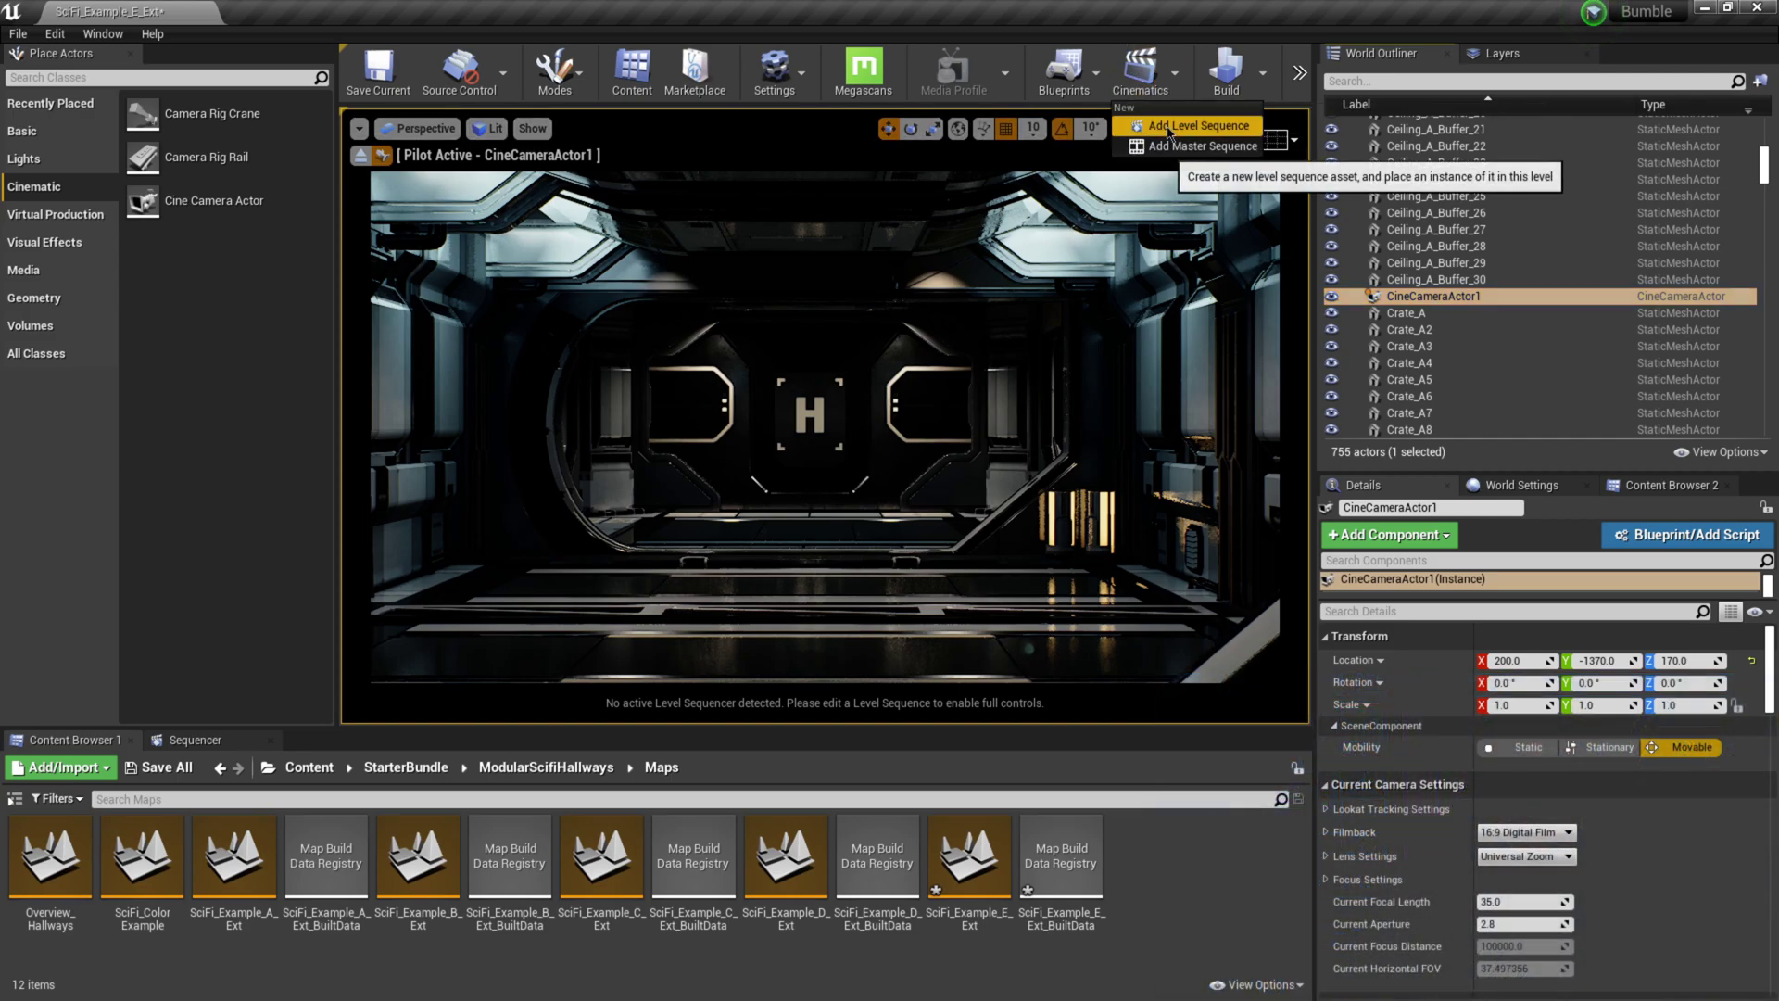
{"action": "left_click", "coordinate": [1193, 129]}
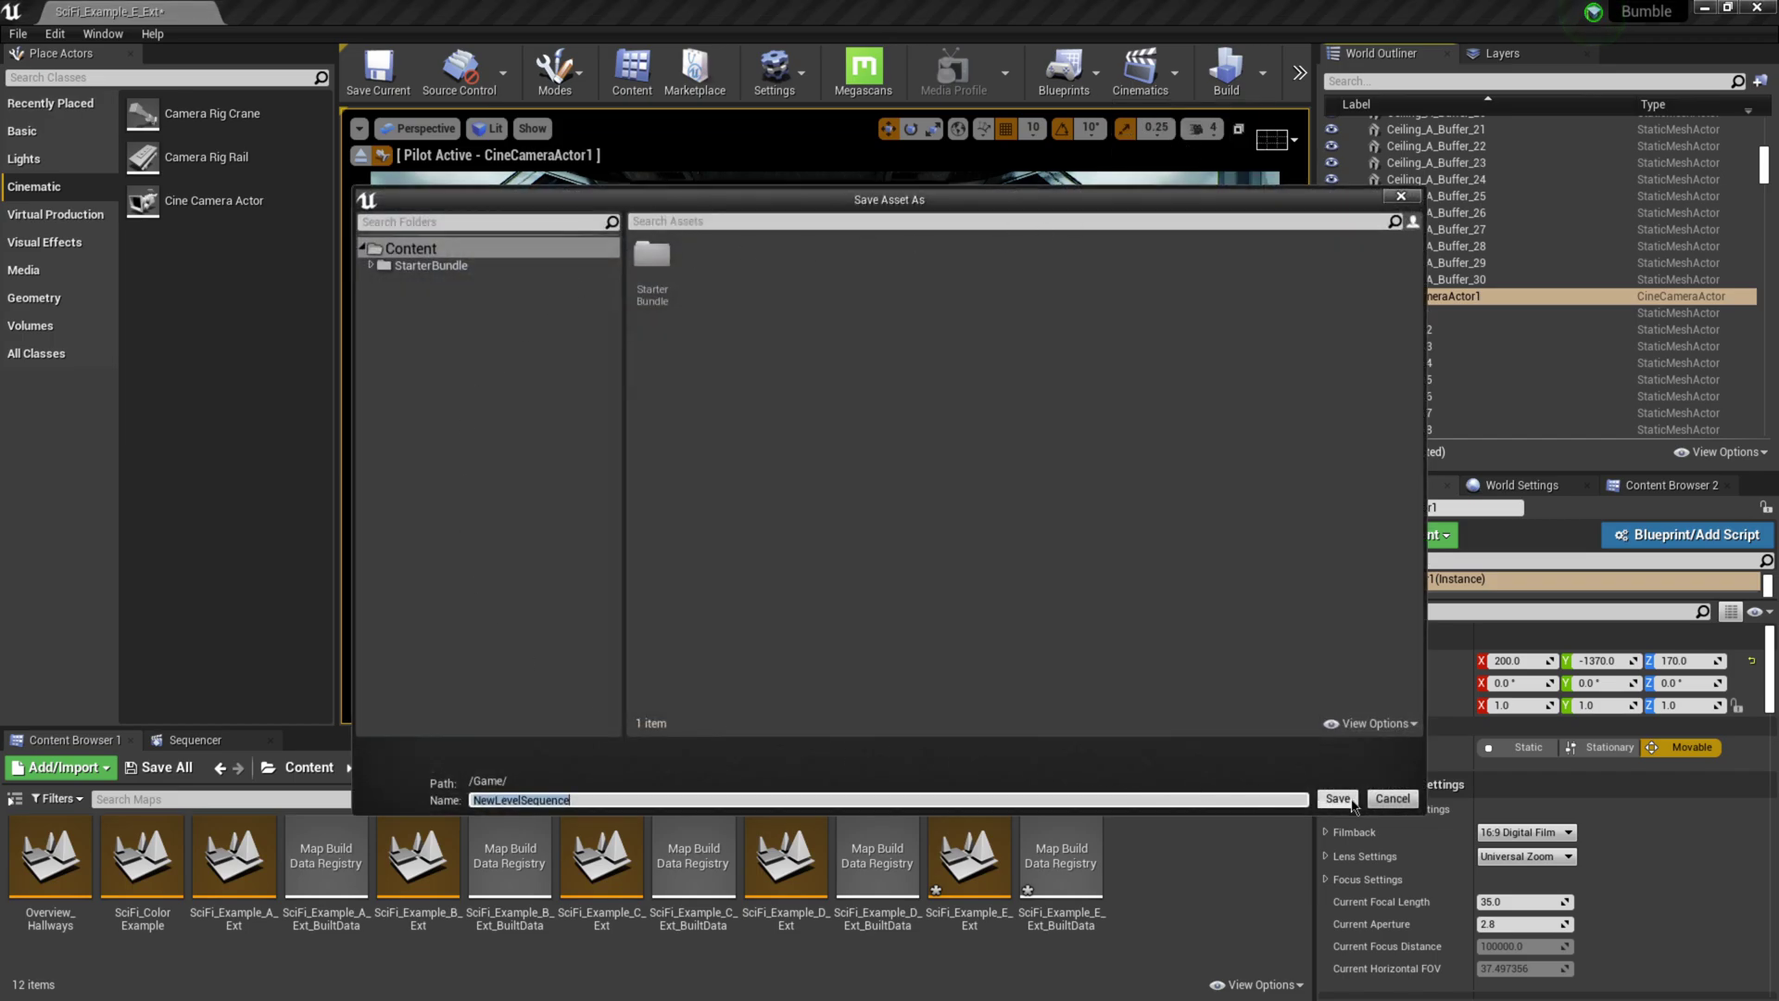
{"action": "left_click", "coordinate": [1346, 801]}
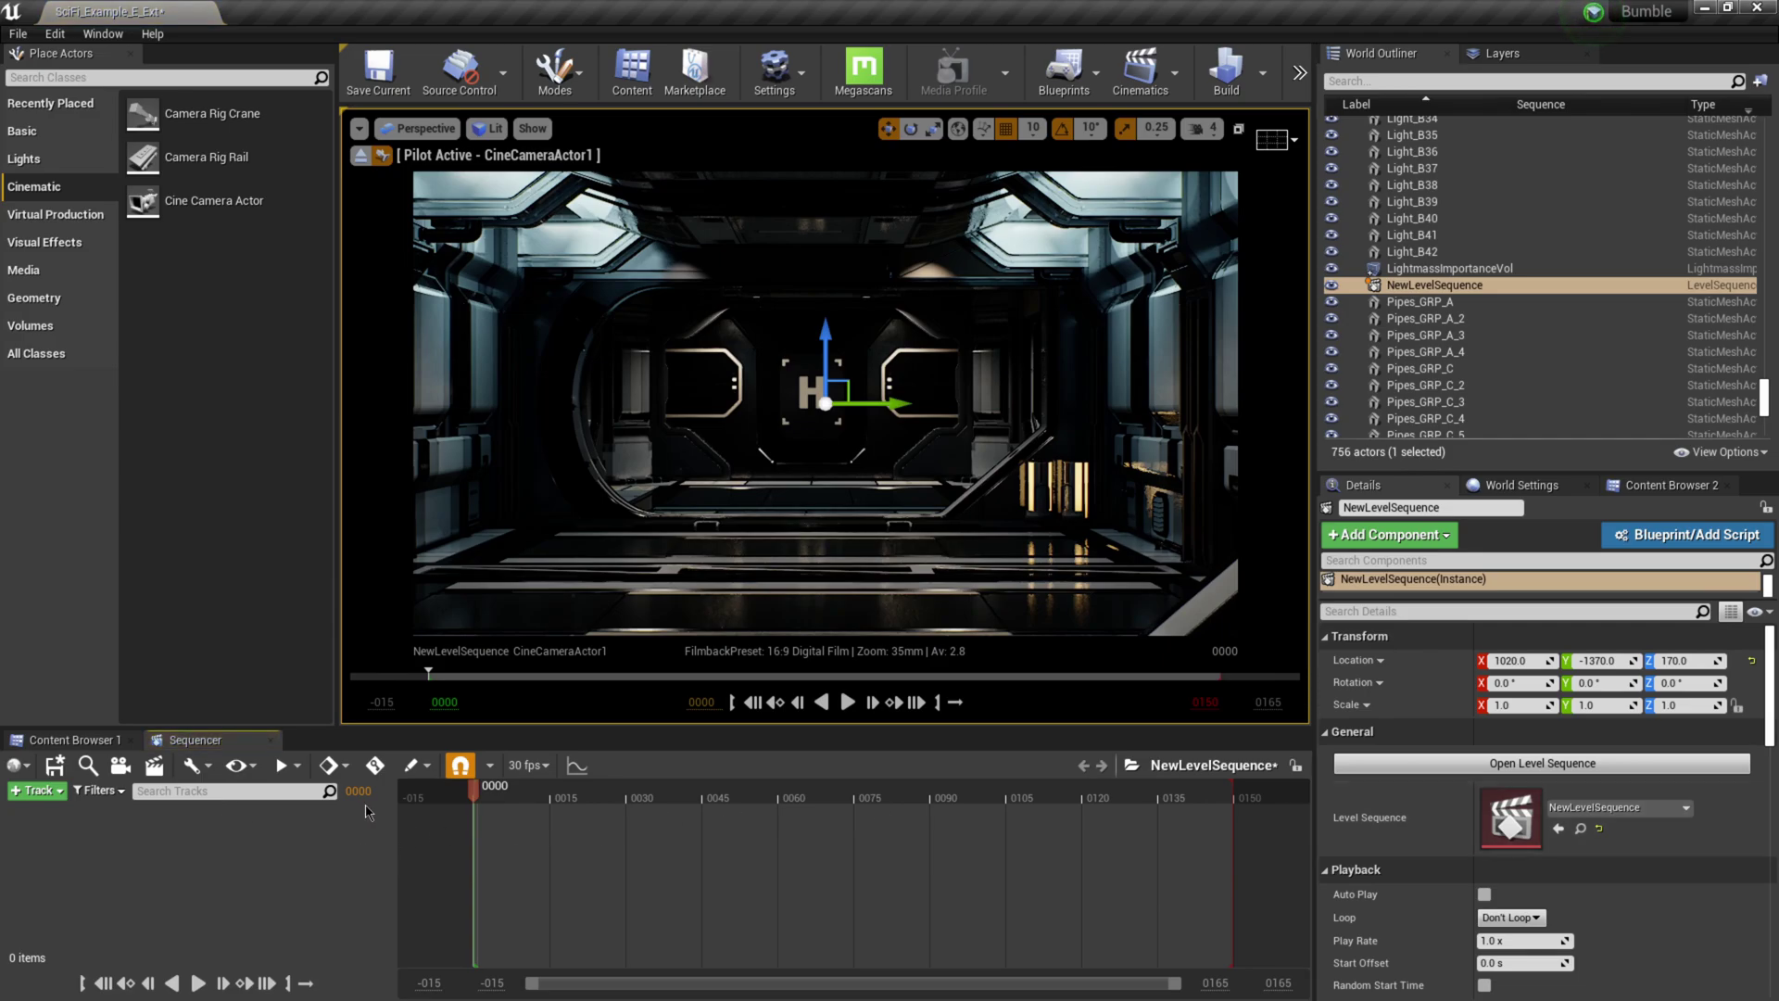
{"action": "left_click", "coordinate": [527, 765]}
{"action": "left_click", "coordinate": [530, 552]}
Step: Search the level's actors for "camera" and add CineCameraActor1 to the new level sequence
{"action": "left_click", "coordinate": [1450, 268]}
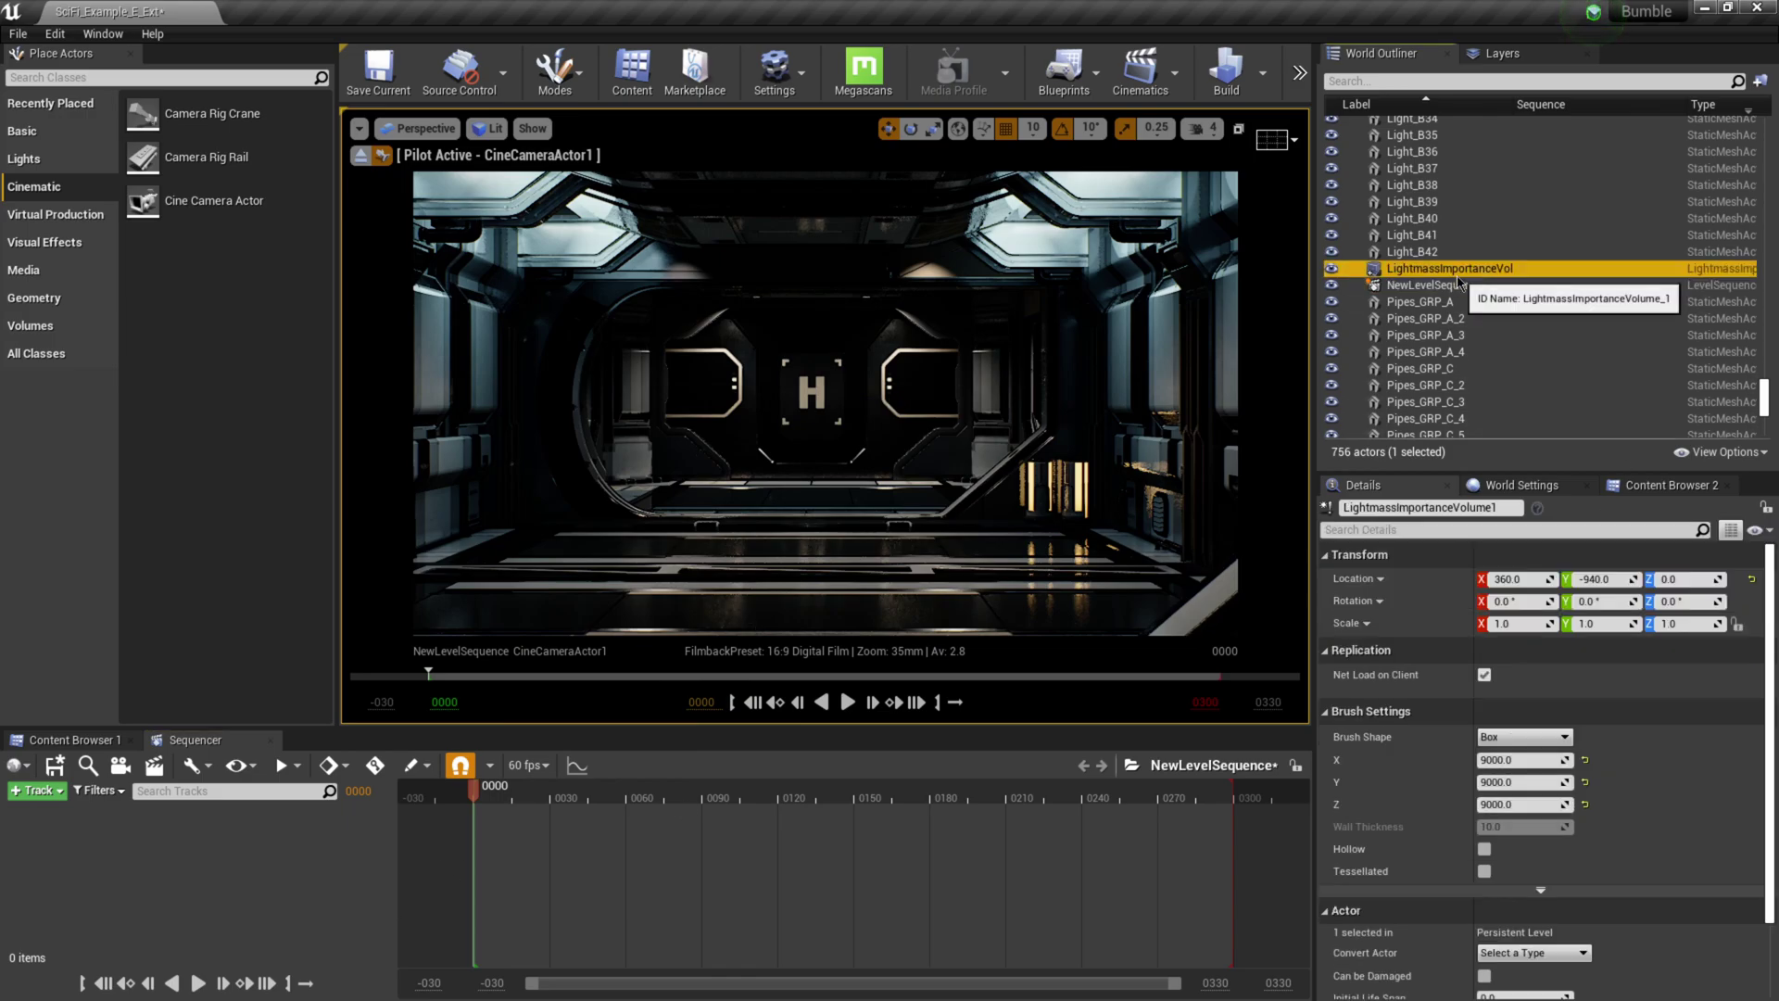
{"action": "scroll", "coordinate": [1462, 345], "scroll_direction": "up", "scroll_amount": 3}
{"action": "scroll", "coordinate": [1461, 345], "scroll_direction": "up", "scroll_amount": 3}
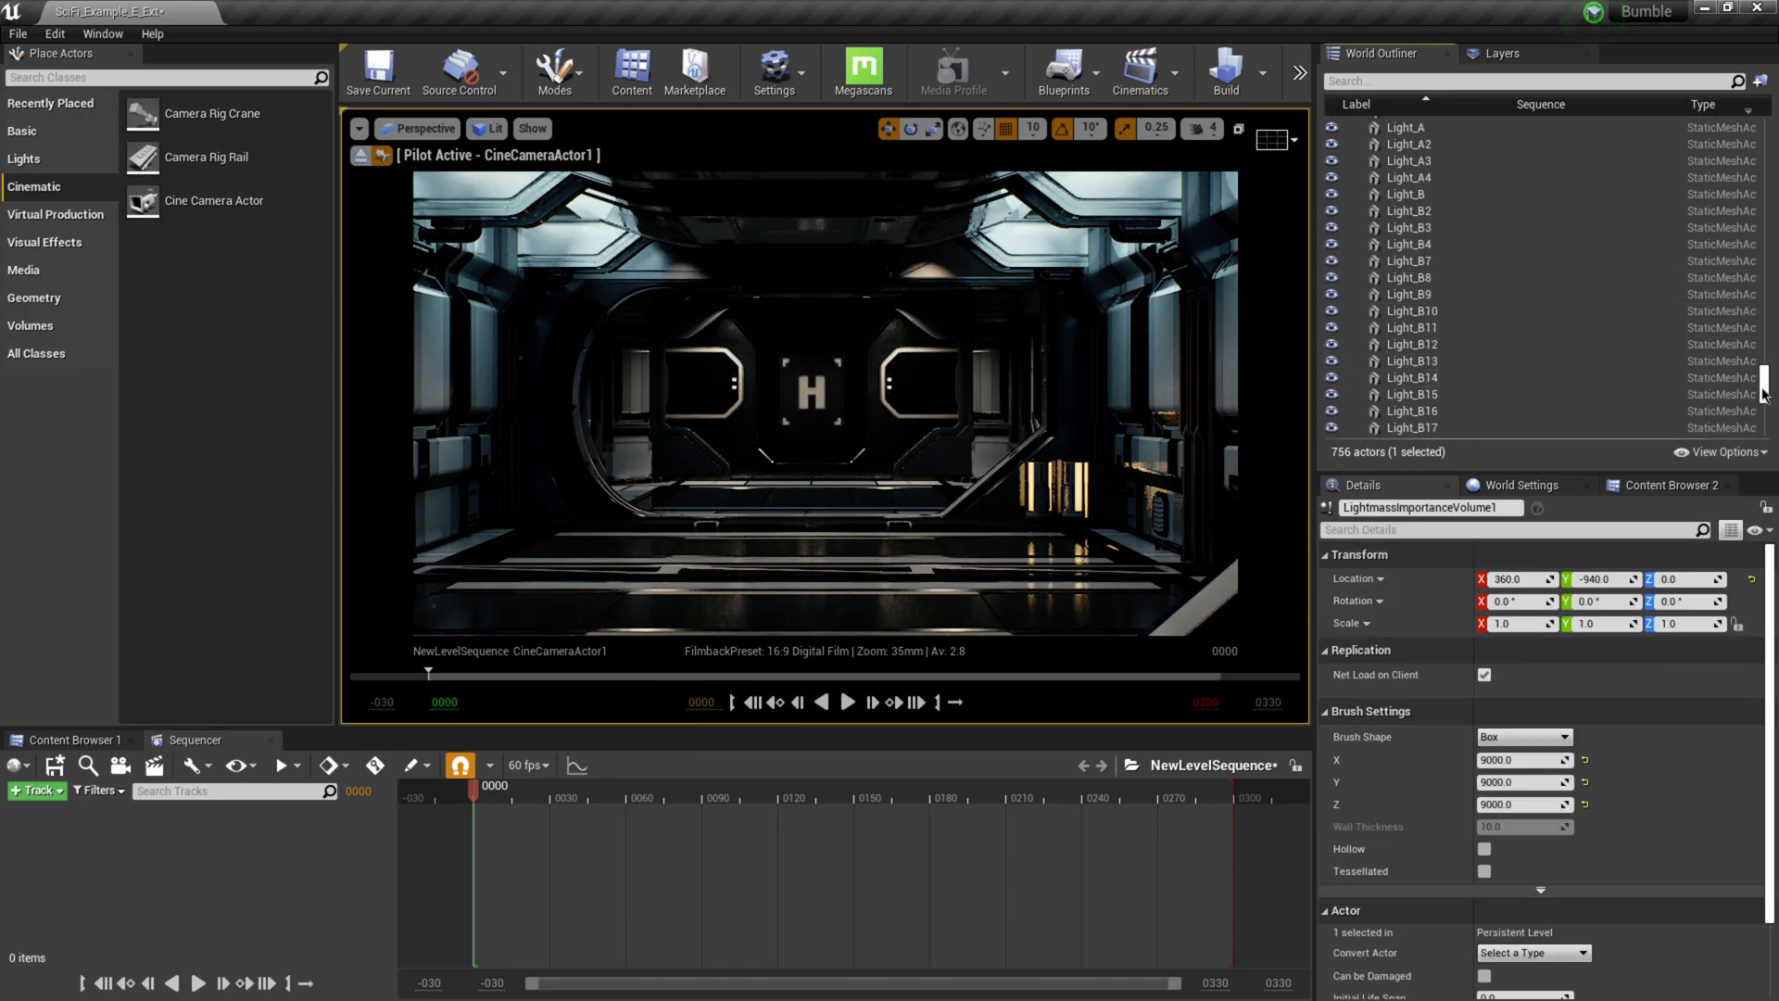
{"action": "left_click_drag", "start_coordinate": [1764, 394], "coordinate": [1761, 139]}
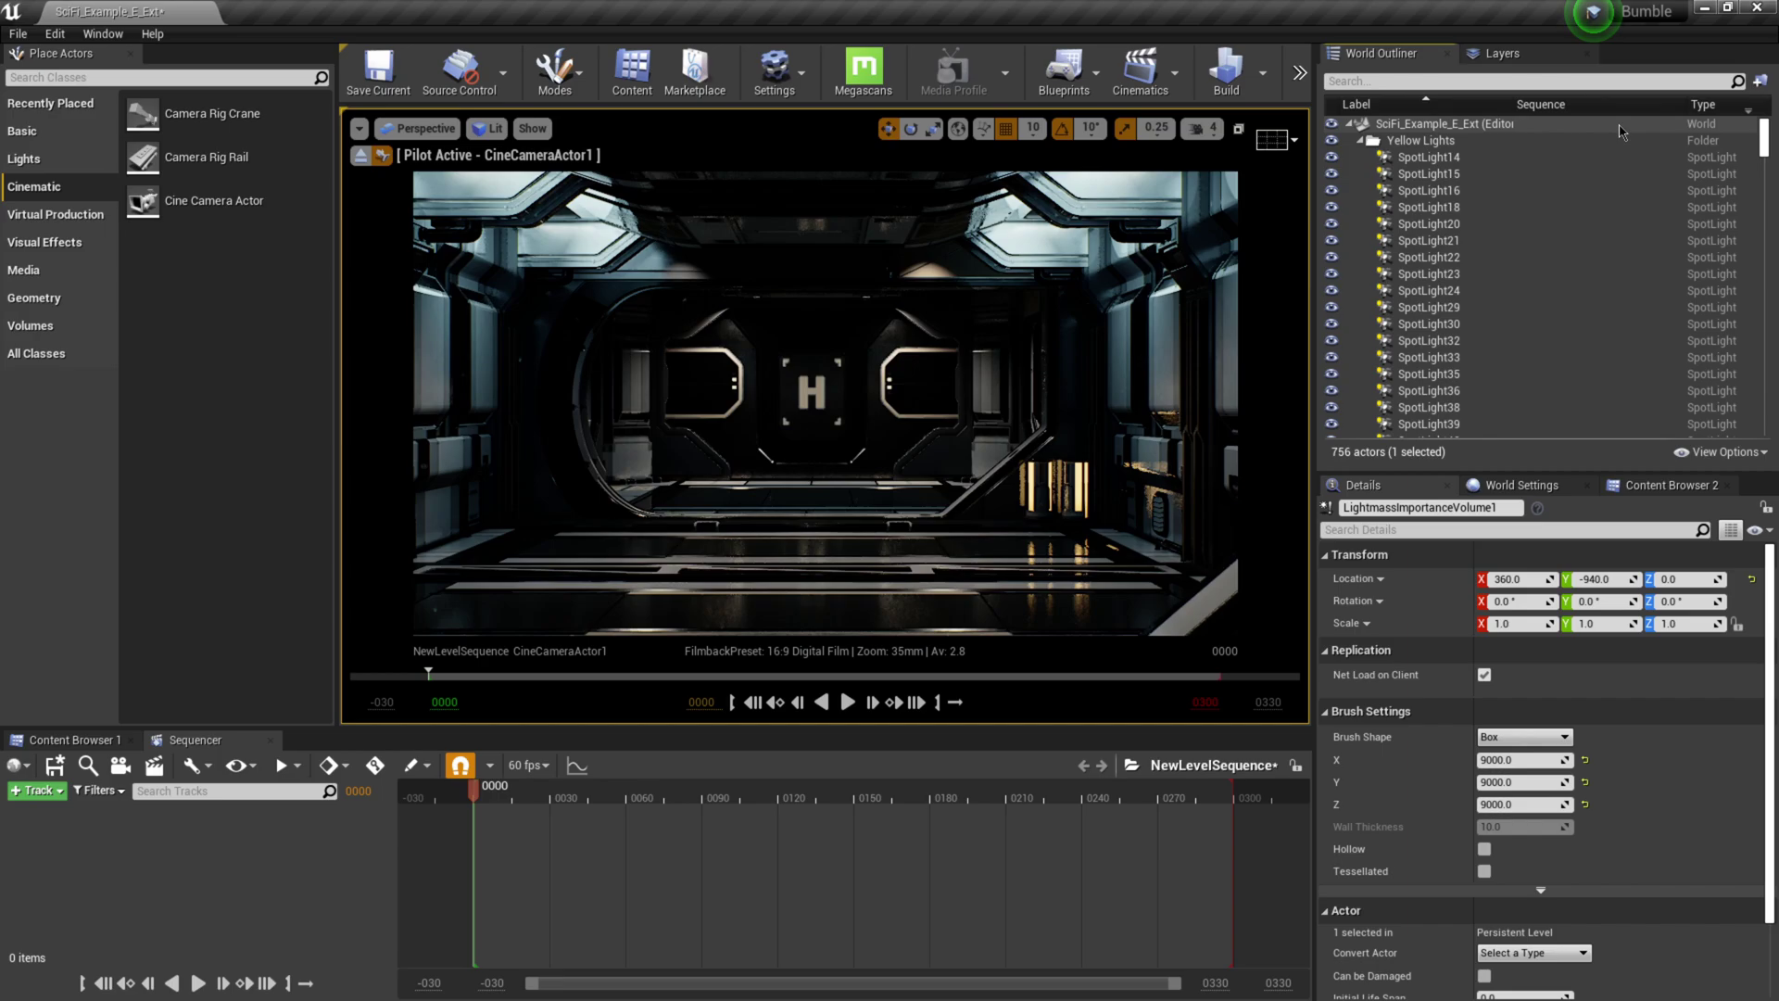
{"action": "left_click", "coordinate": [1415, 77]}
{"action": "type", "text": "camer"}
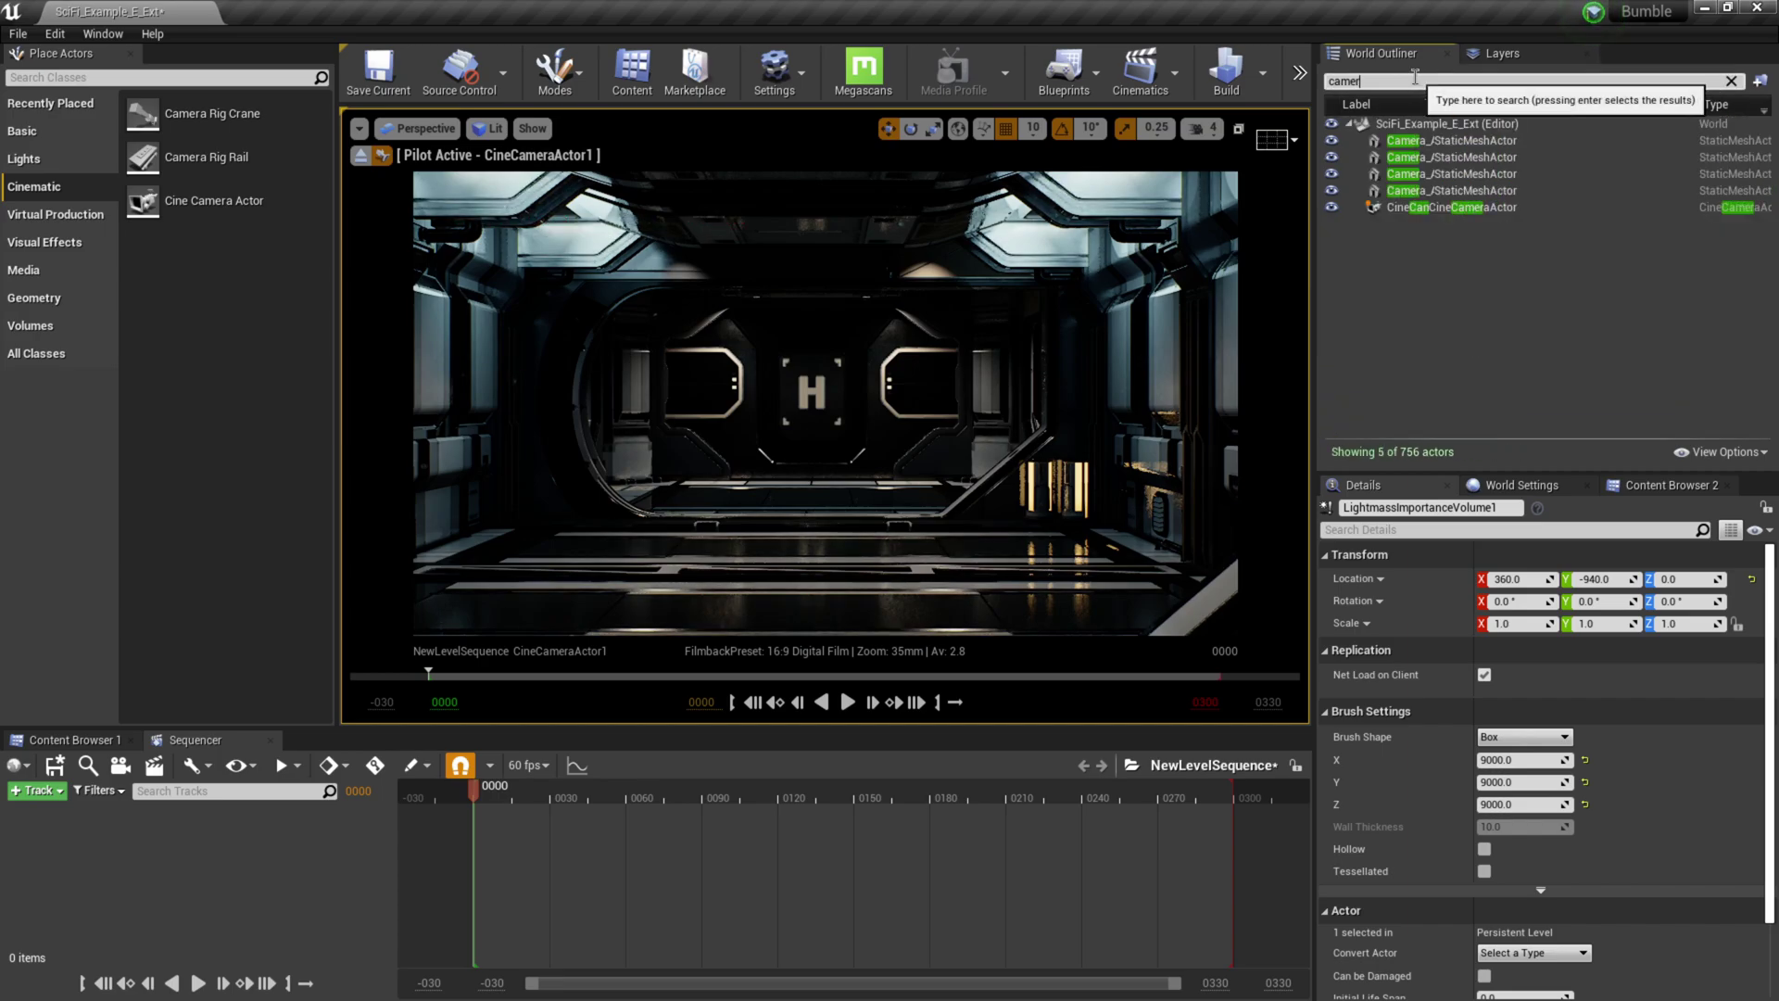
{"action": "type", "text": "a"}
{"action": "left_click_drag", "start_coordinate": [1470, 206], "coordinate": [335, 910]}
{"action": "left_click_drag", "start_coordinate": [222, 908], "coordinate": [227, 904]}
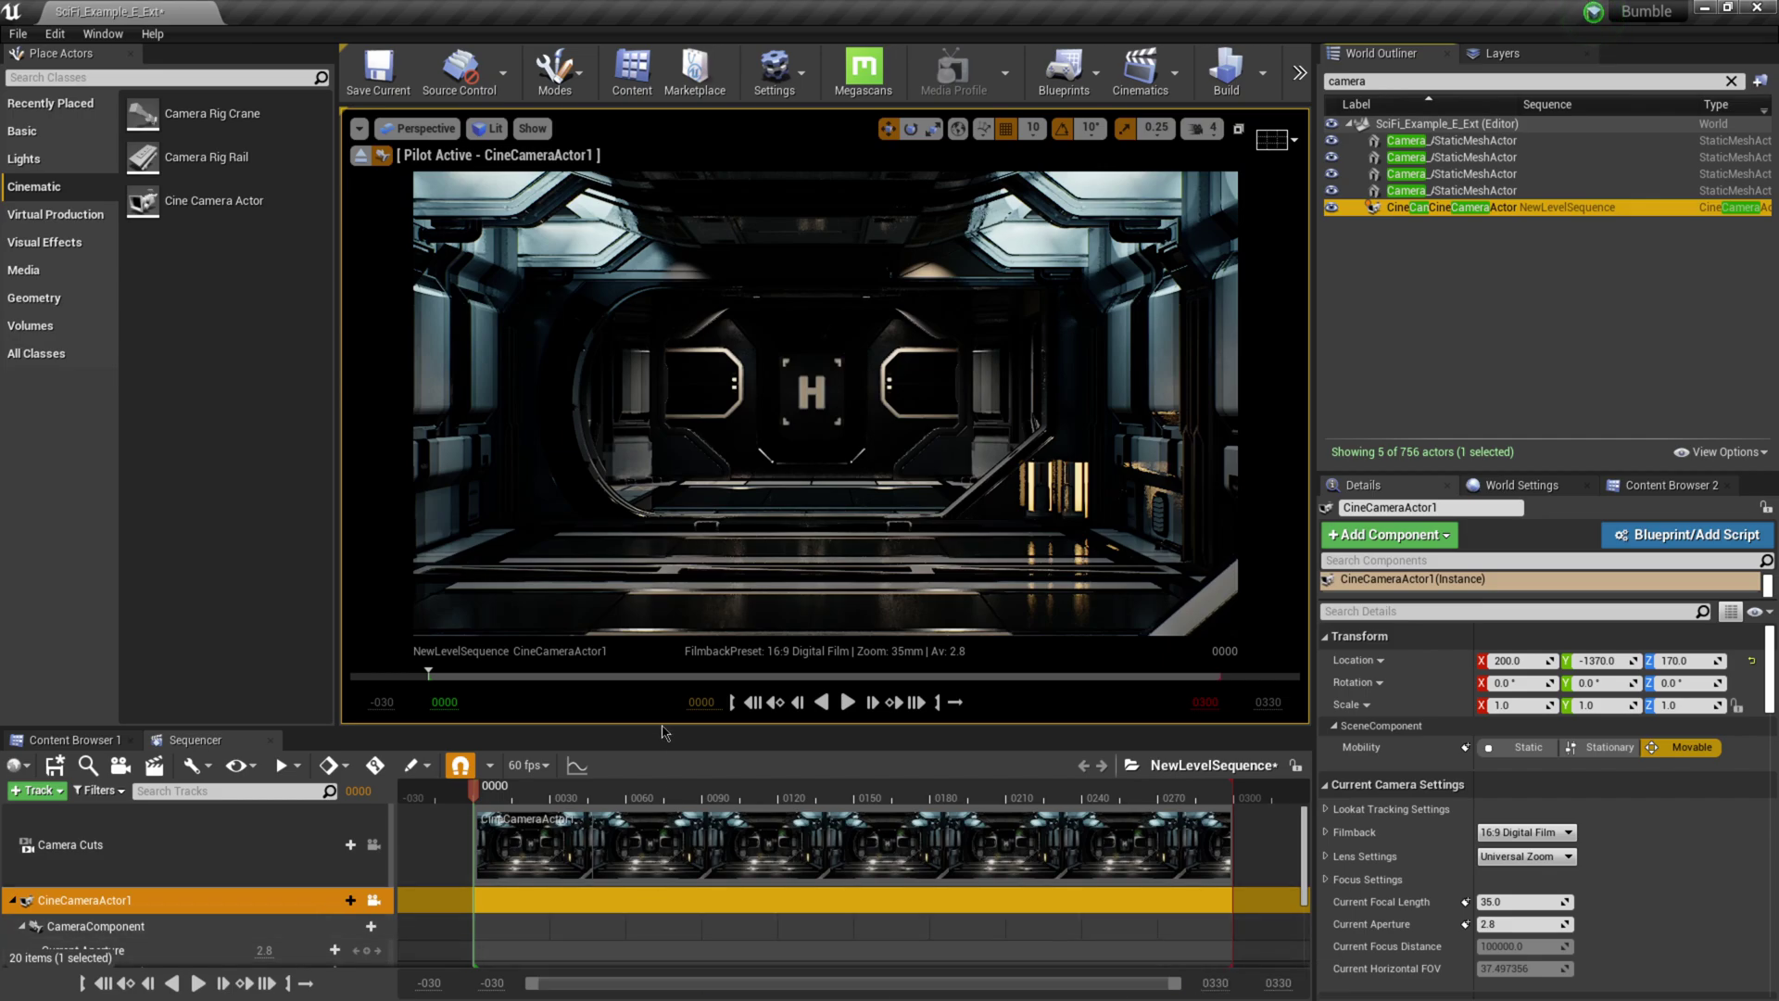
Step: Expand the camera's Transform track in the sequence and add a Location keyframe at frame 0
{"action": "left_click_drag", "start_coordinate": [663, 732], "coordinate": [660, 630]}
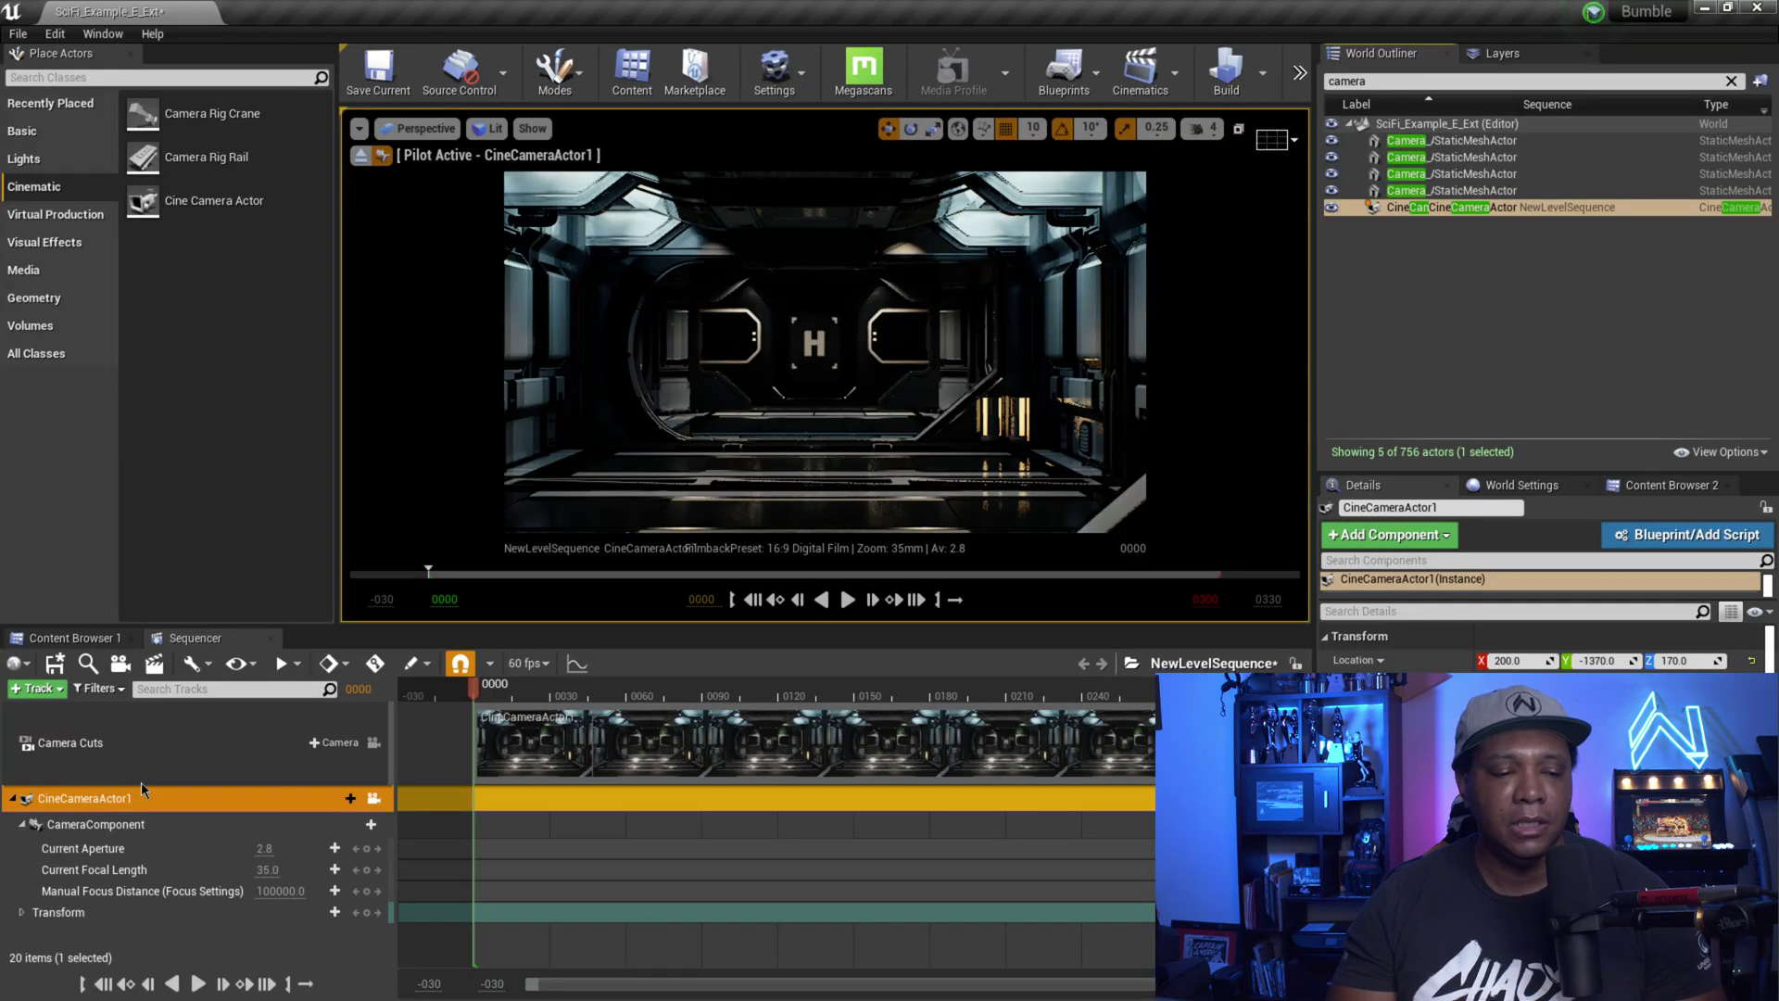
{"action": "left_click", "coordinate": [46, 910]}
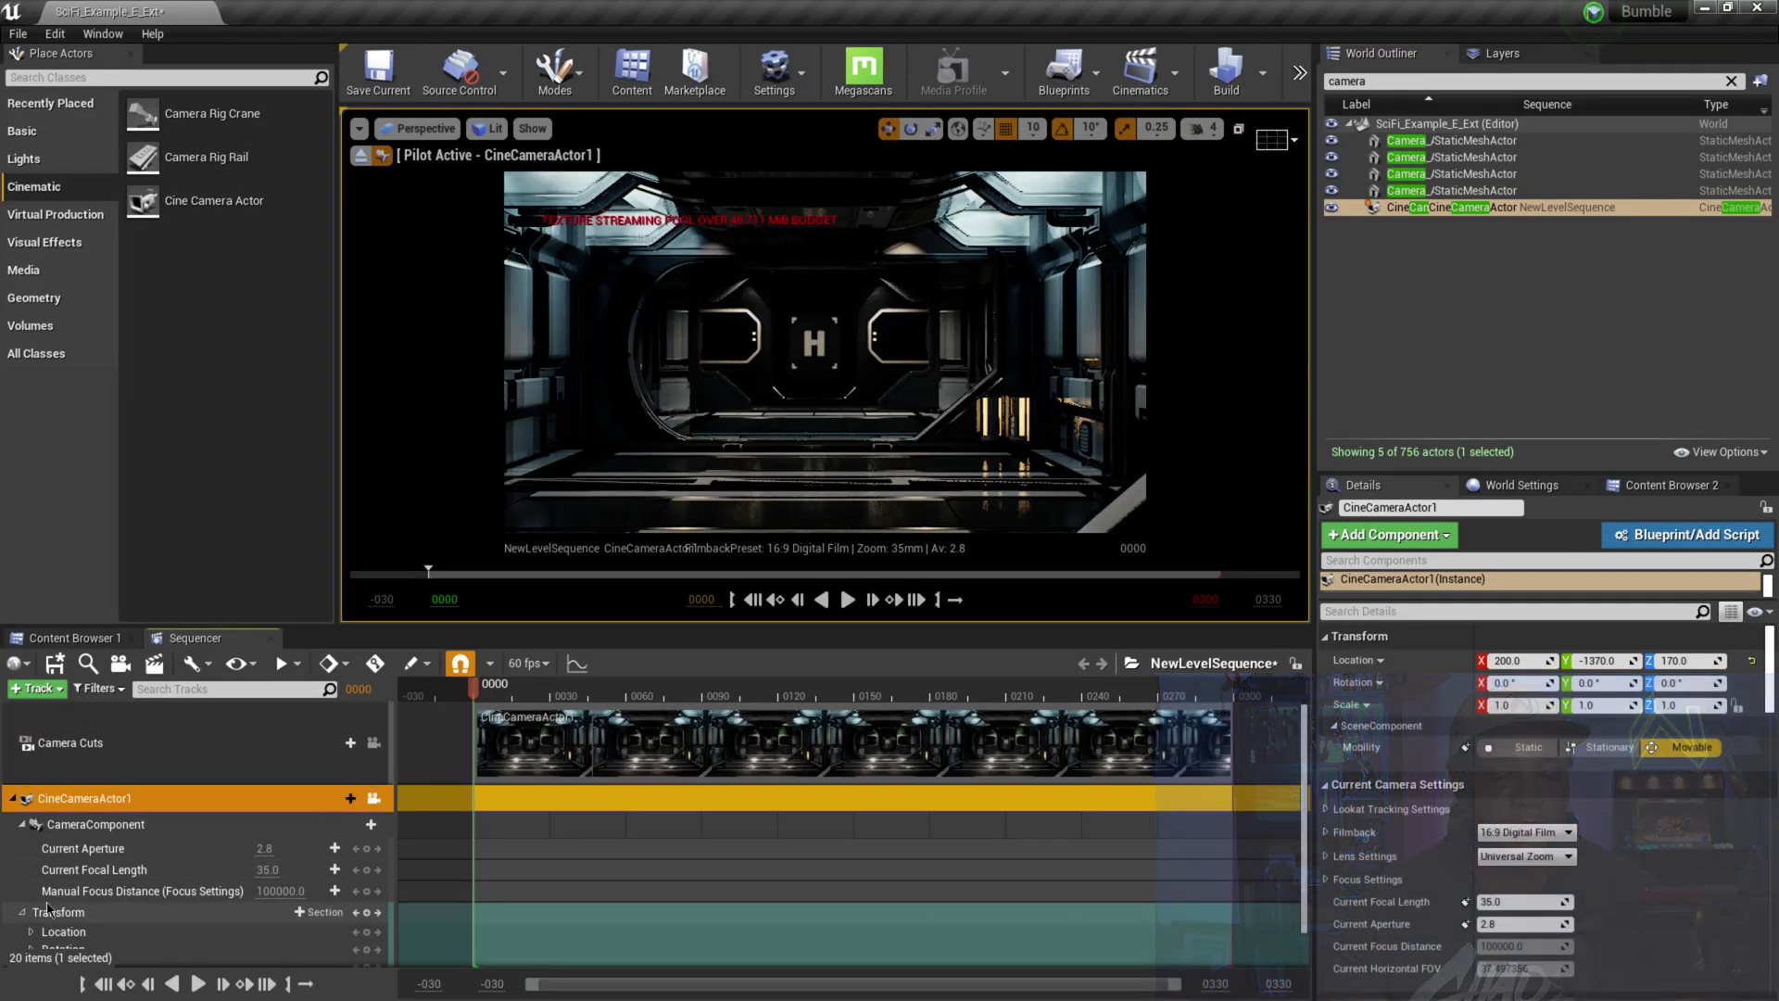
{"action": "scroll", "coordinate": [118, 899], "scroll_direction": "down", "scroll_amount": 1}
{"action": "left_click", "coordinate": [83, 895]}
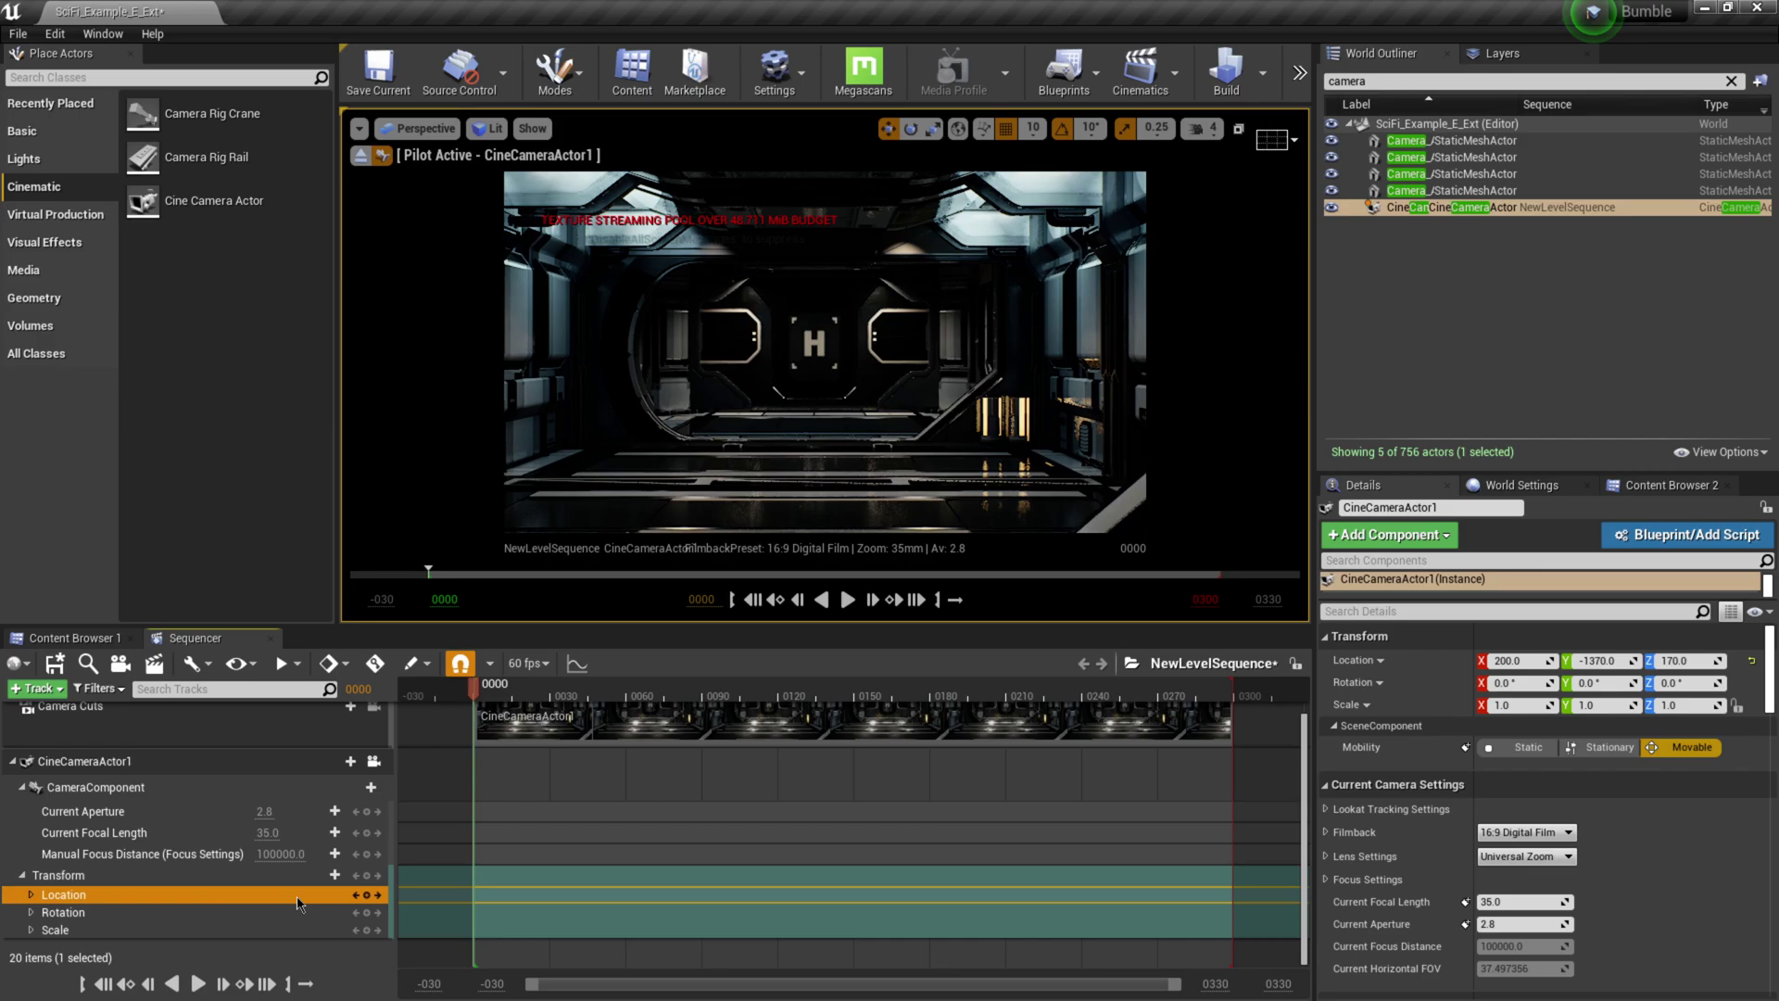
{"action": "left_click", "coordinate": [367, 895]}
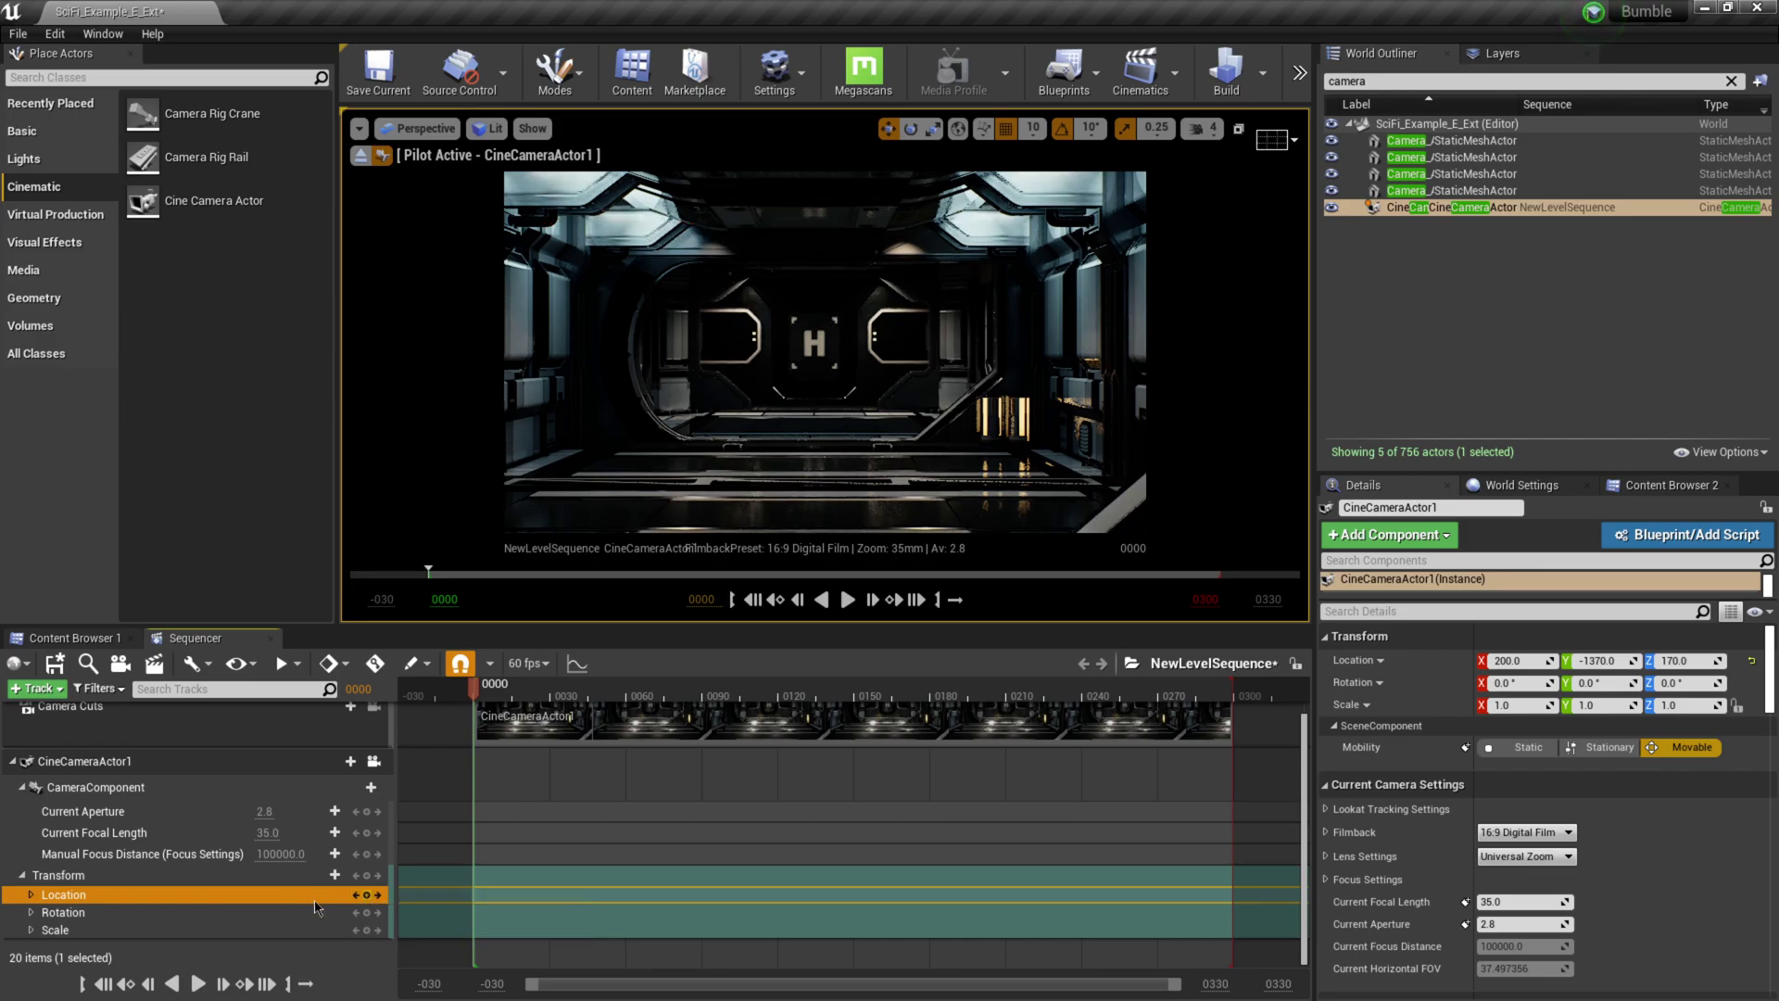
{"action": "left_click", "coordinate": [366, 896]}
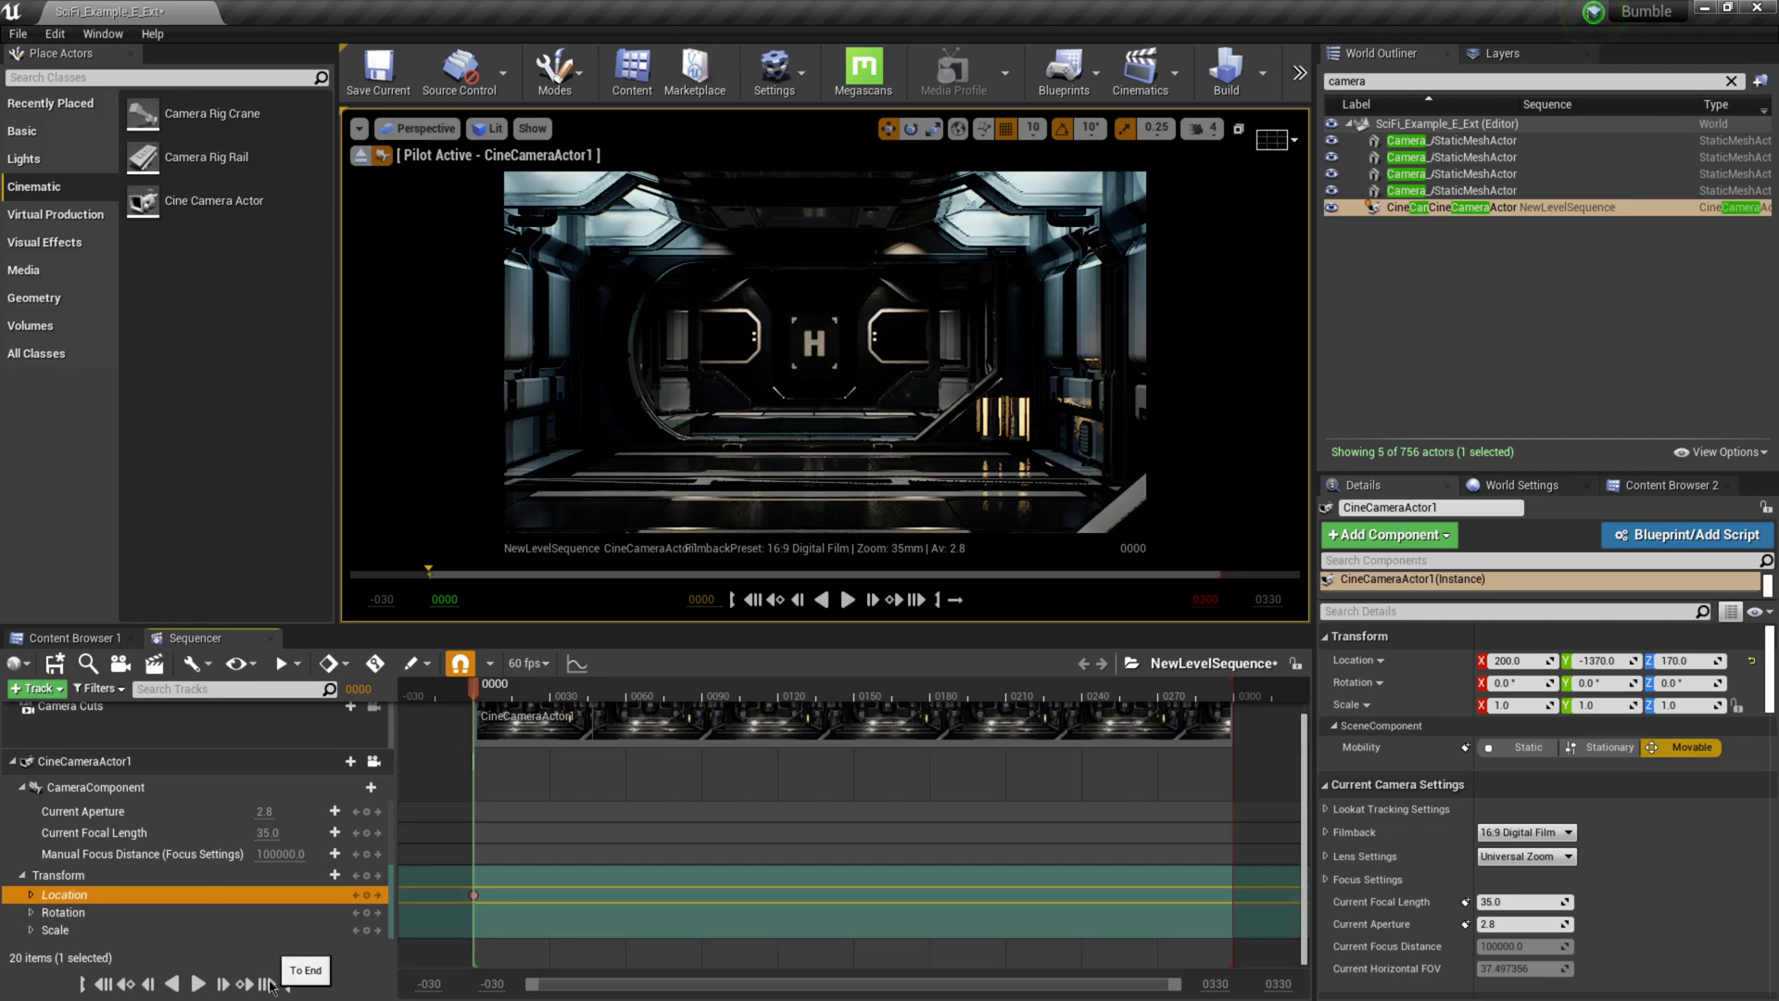
Step: Key the camera's X location at about 1448.7 on the sequence's last frame, 0299, so it moves forward
{"action": "left_click", "coordinate": [267, 984]}
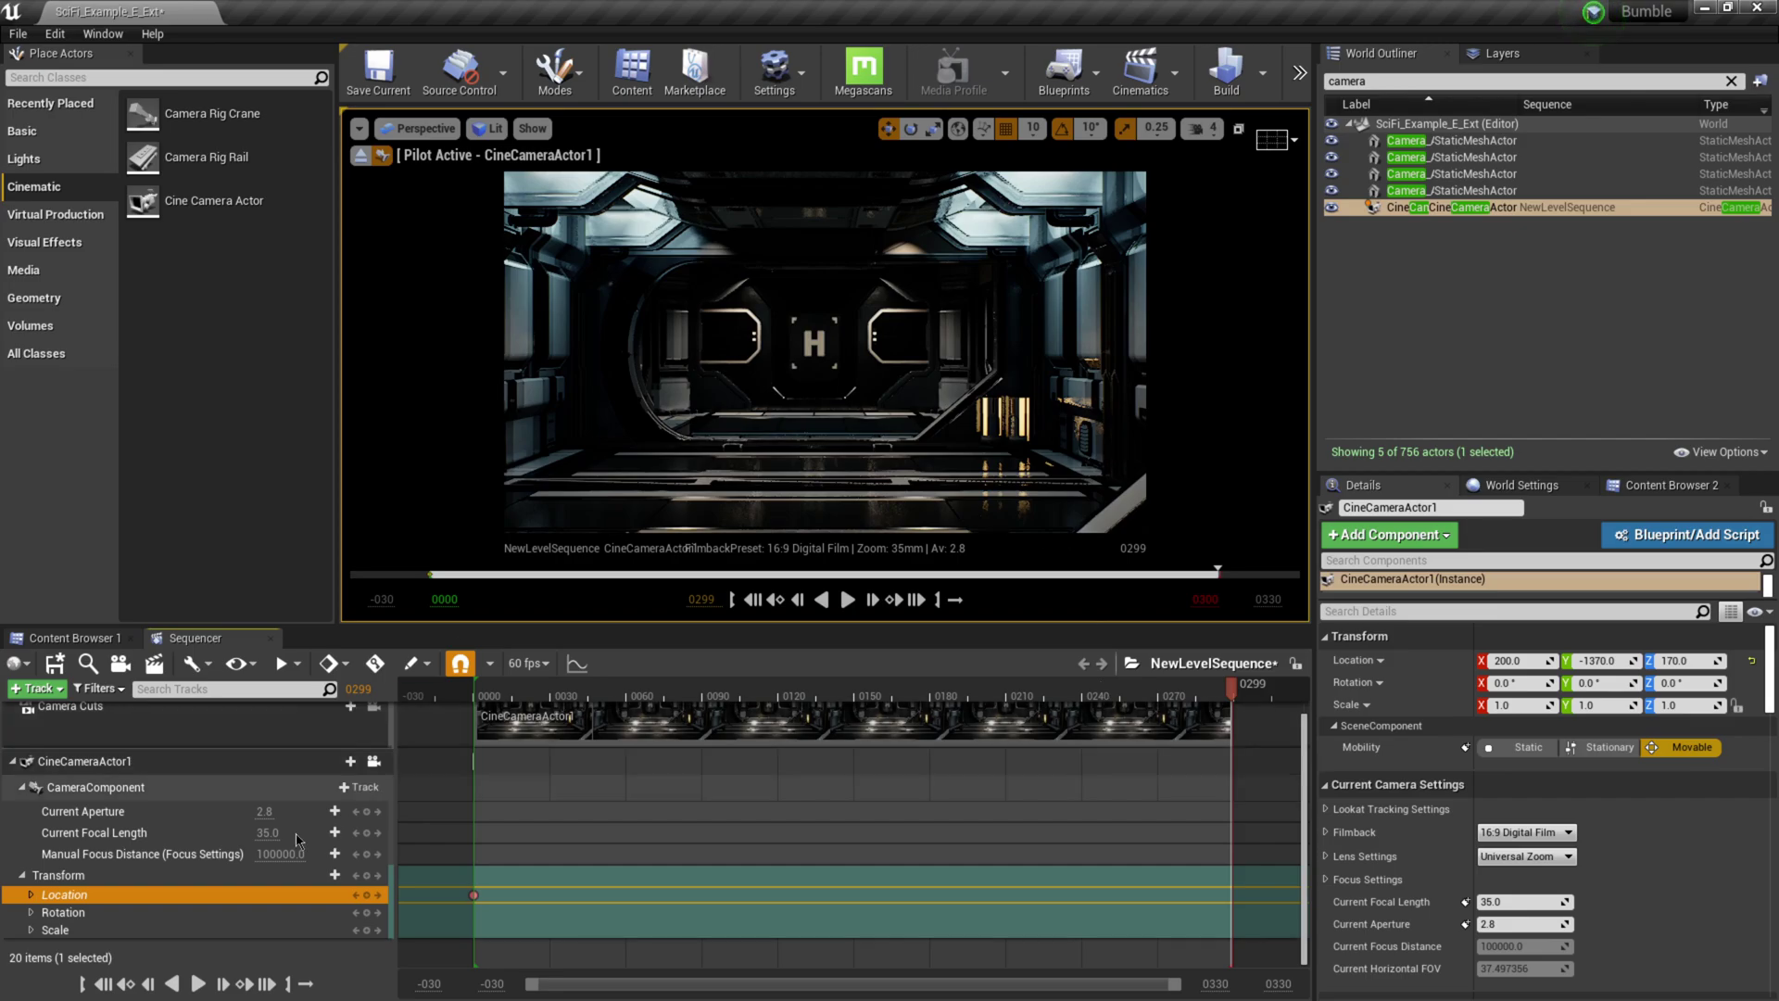
{"action": "left_click", "coordinate": [31, 897]}
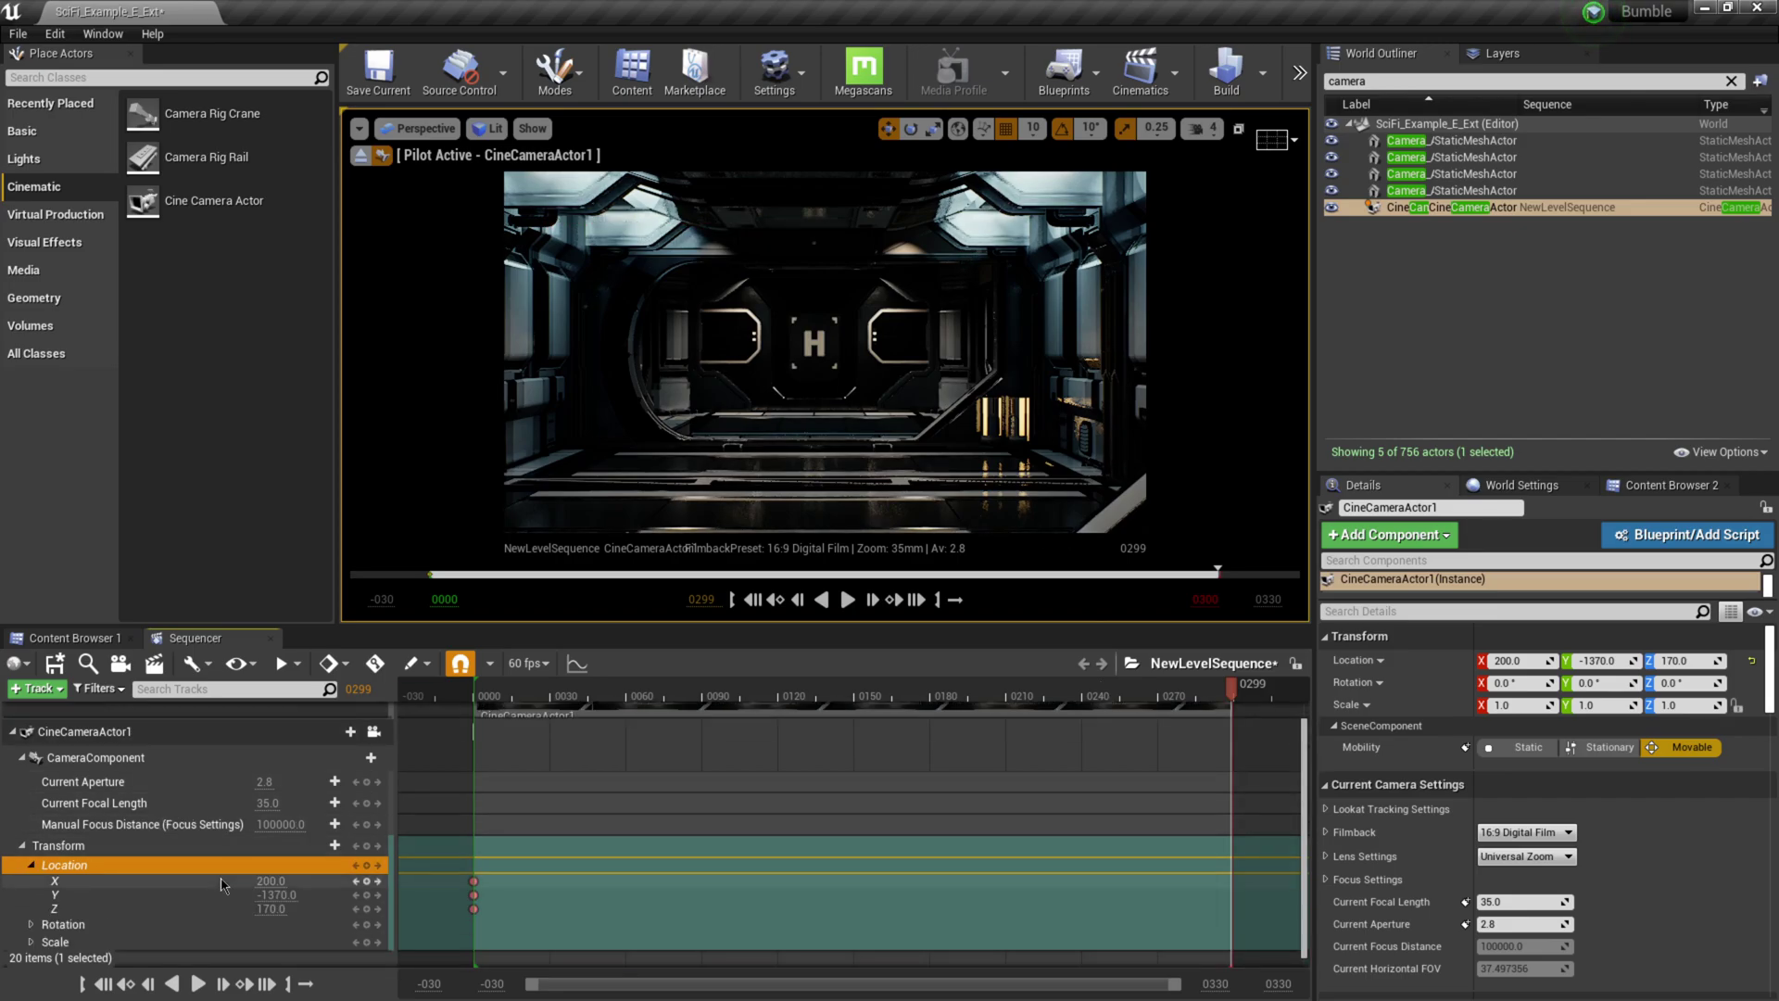
{"action": "key", "text": "ctrl+z"}
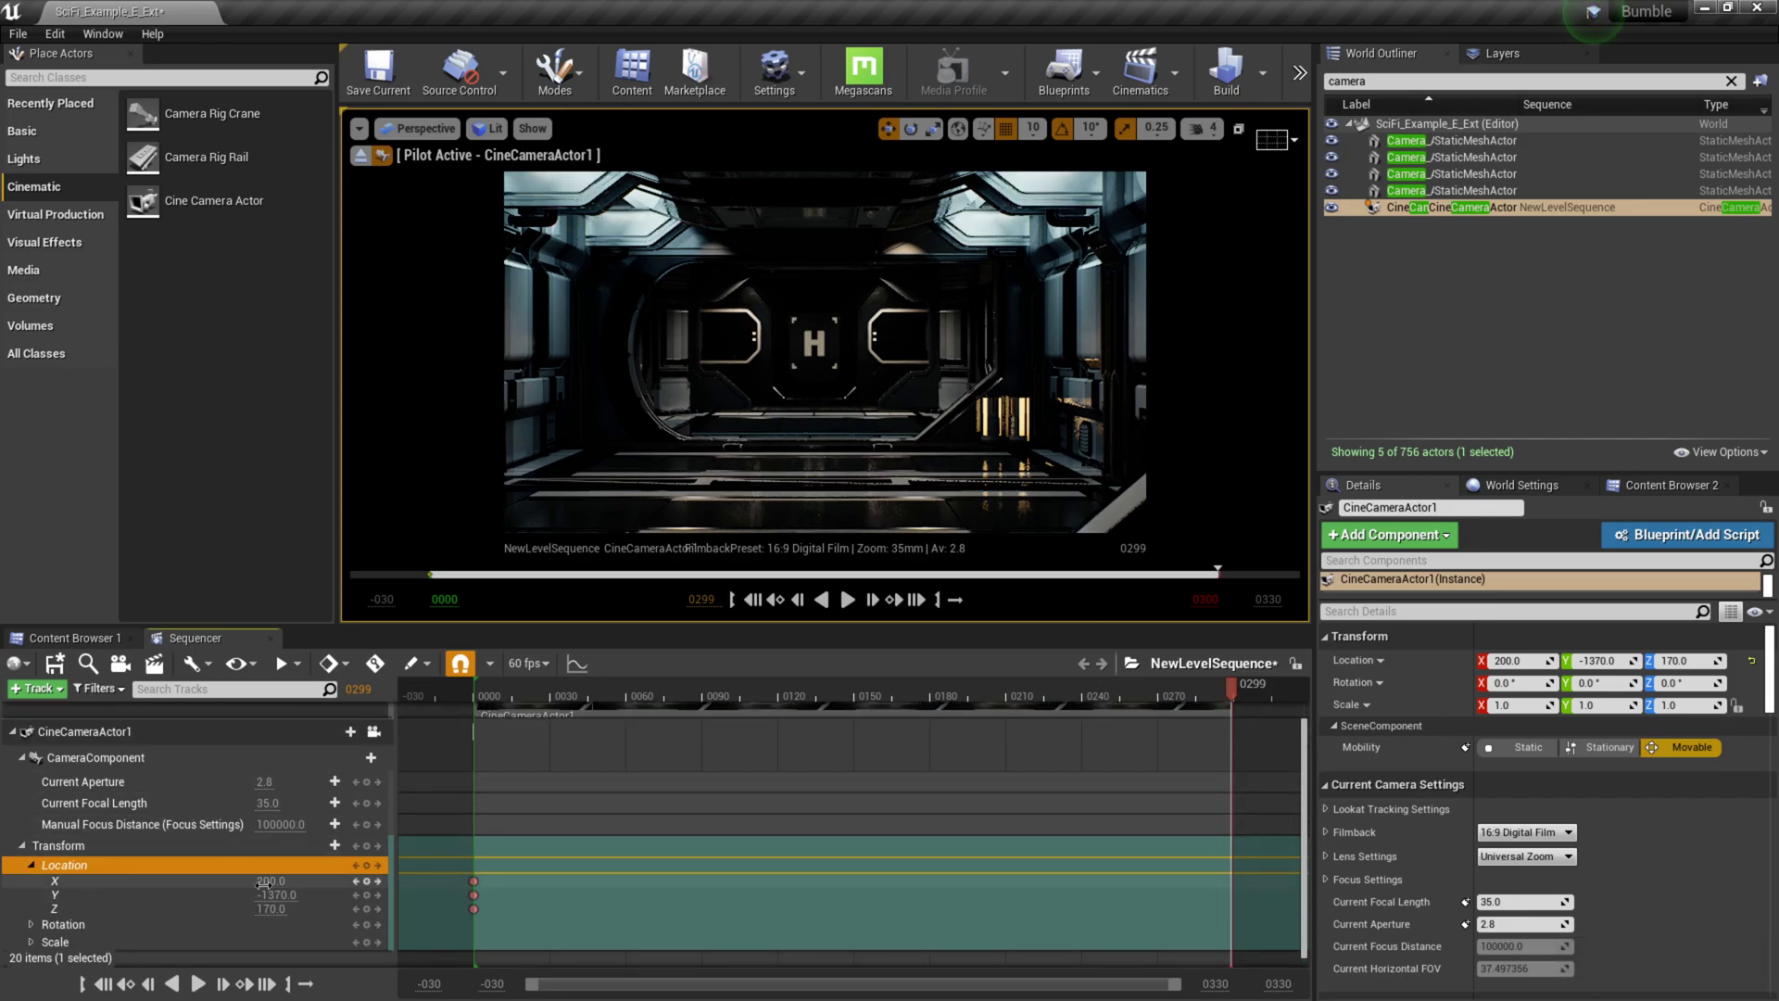
{"action": "left_click_drag", "start_coordinate": [263, 885], "coordinate": [681, 884]}
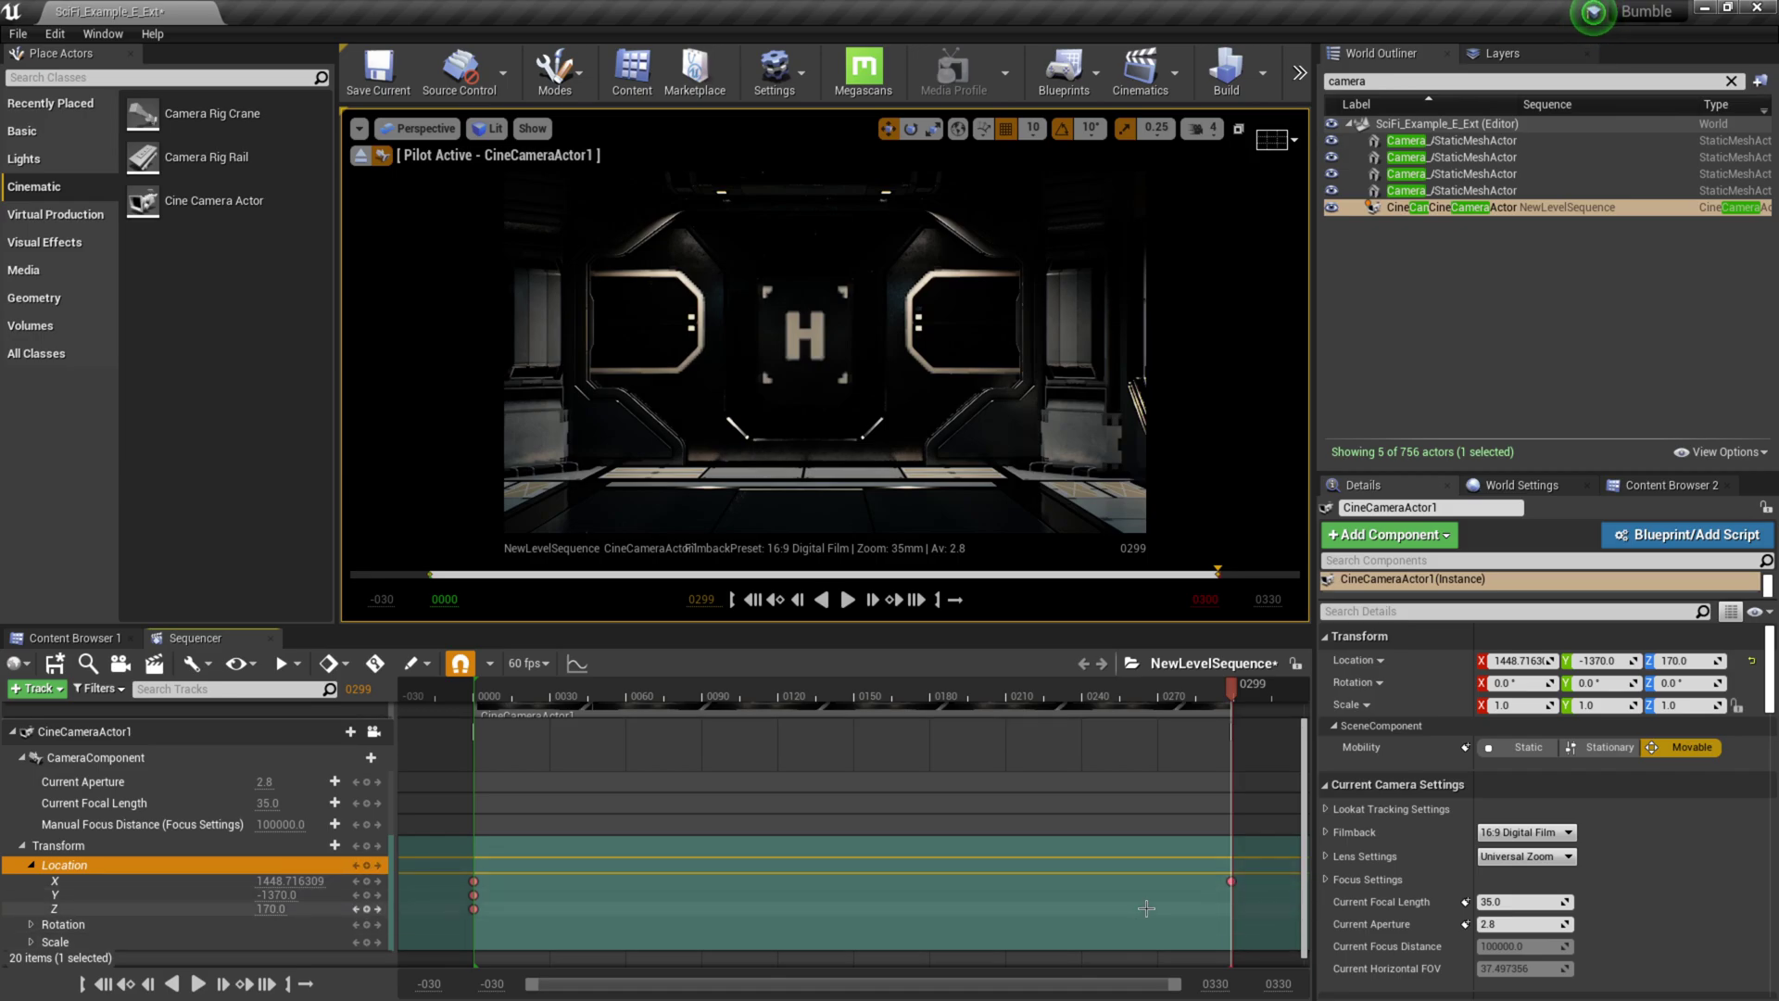
Step: Set the interpolation of both the first and last X location keyframes to Linear
{"action": "left_click", "coordinate": [1256, 885]}
{"action": "left_click", "coordinate": [472, 880]}
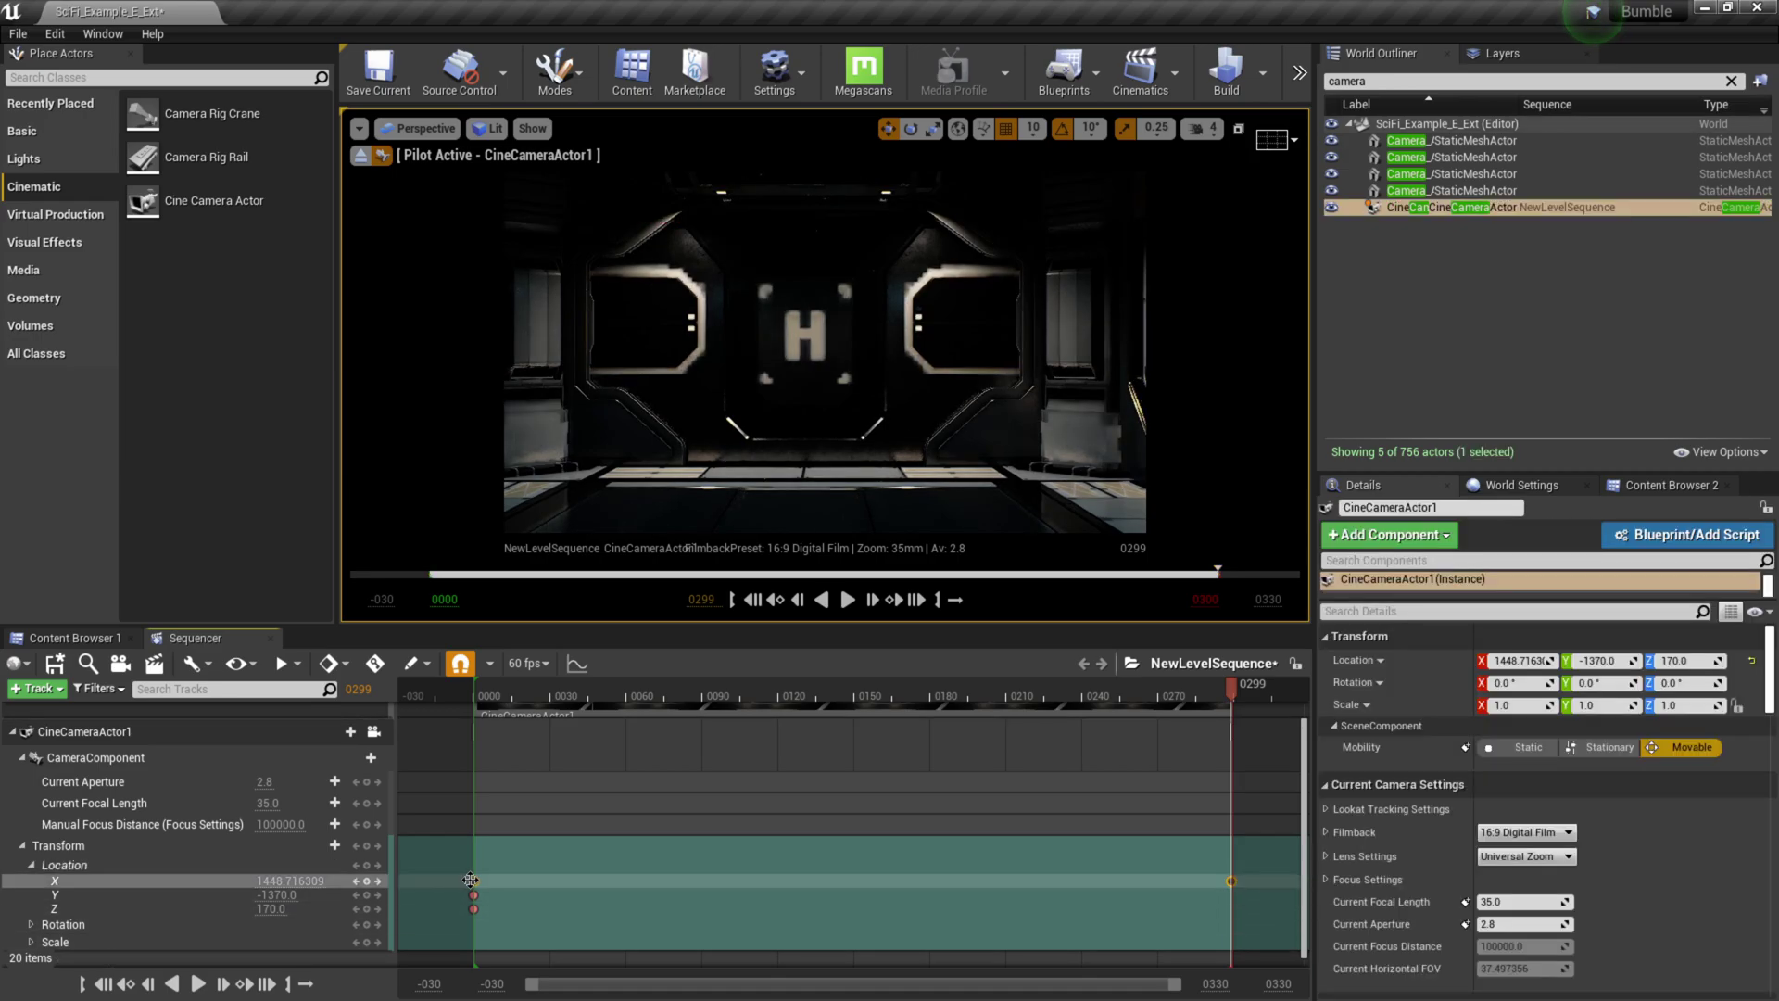
{"action": "right_click", "coordinate": [473, 880]}
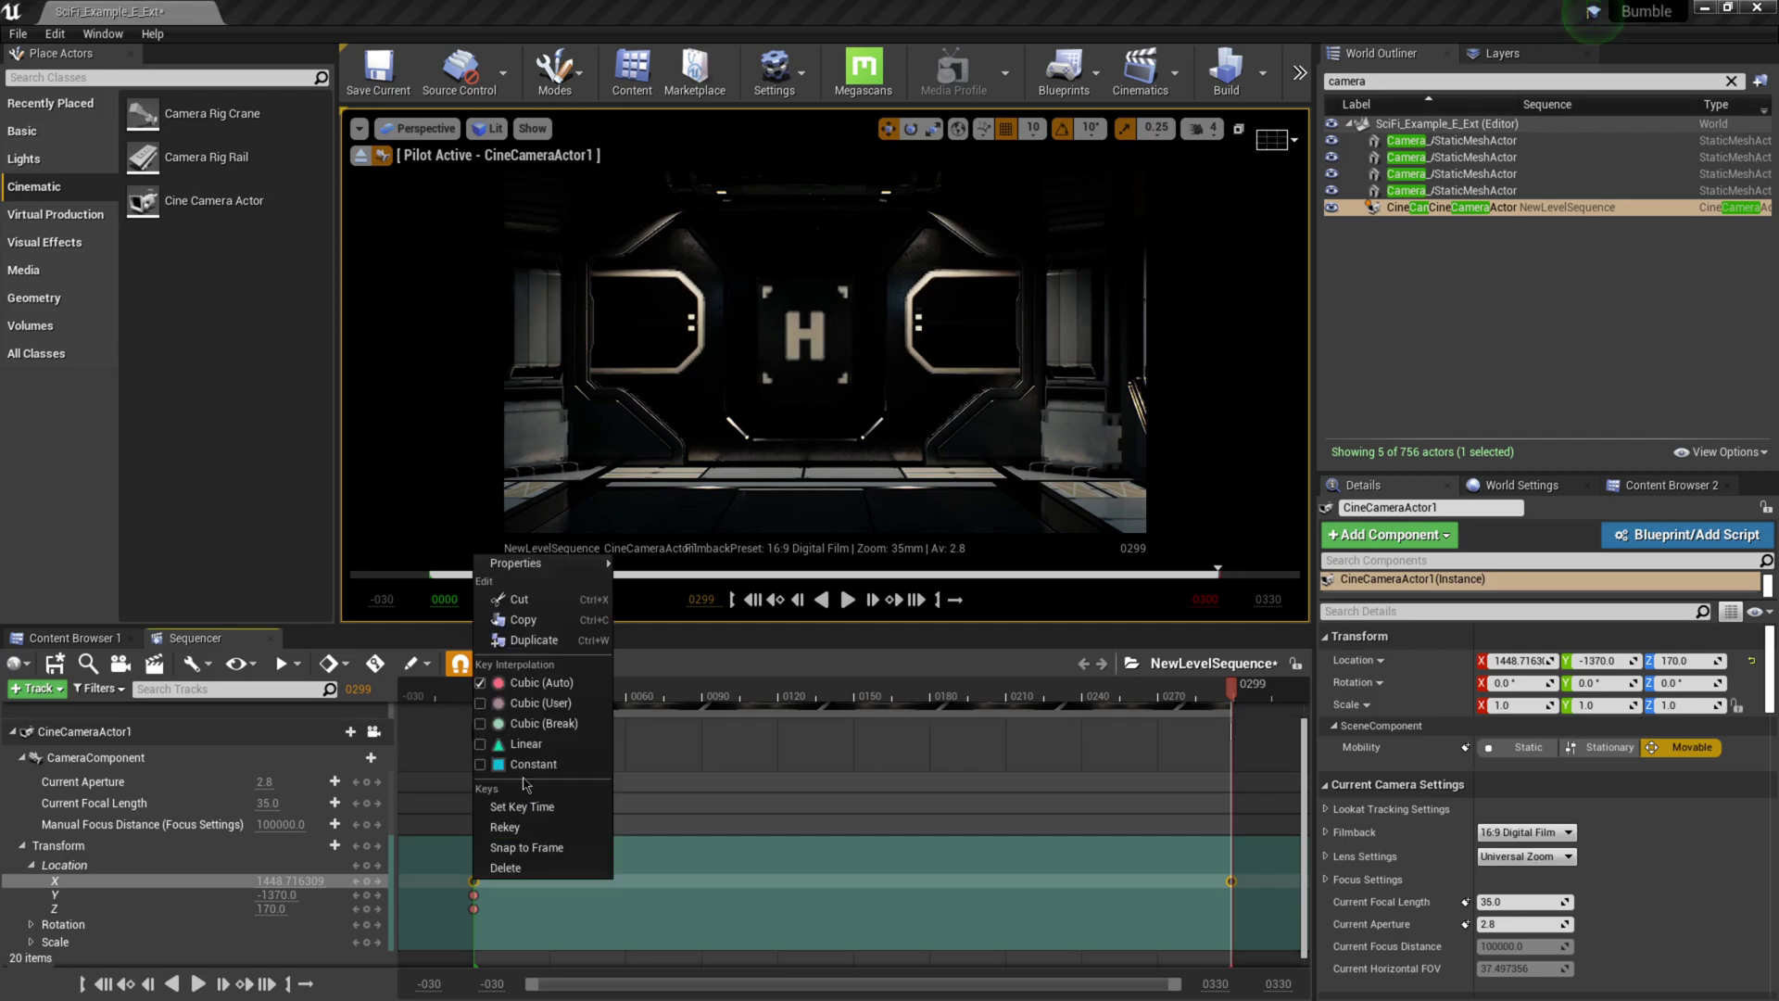
{"action": "left_click", "coordinate": [519, 744]}
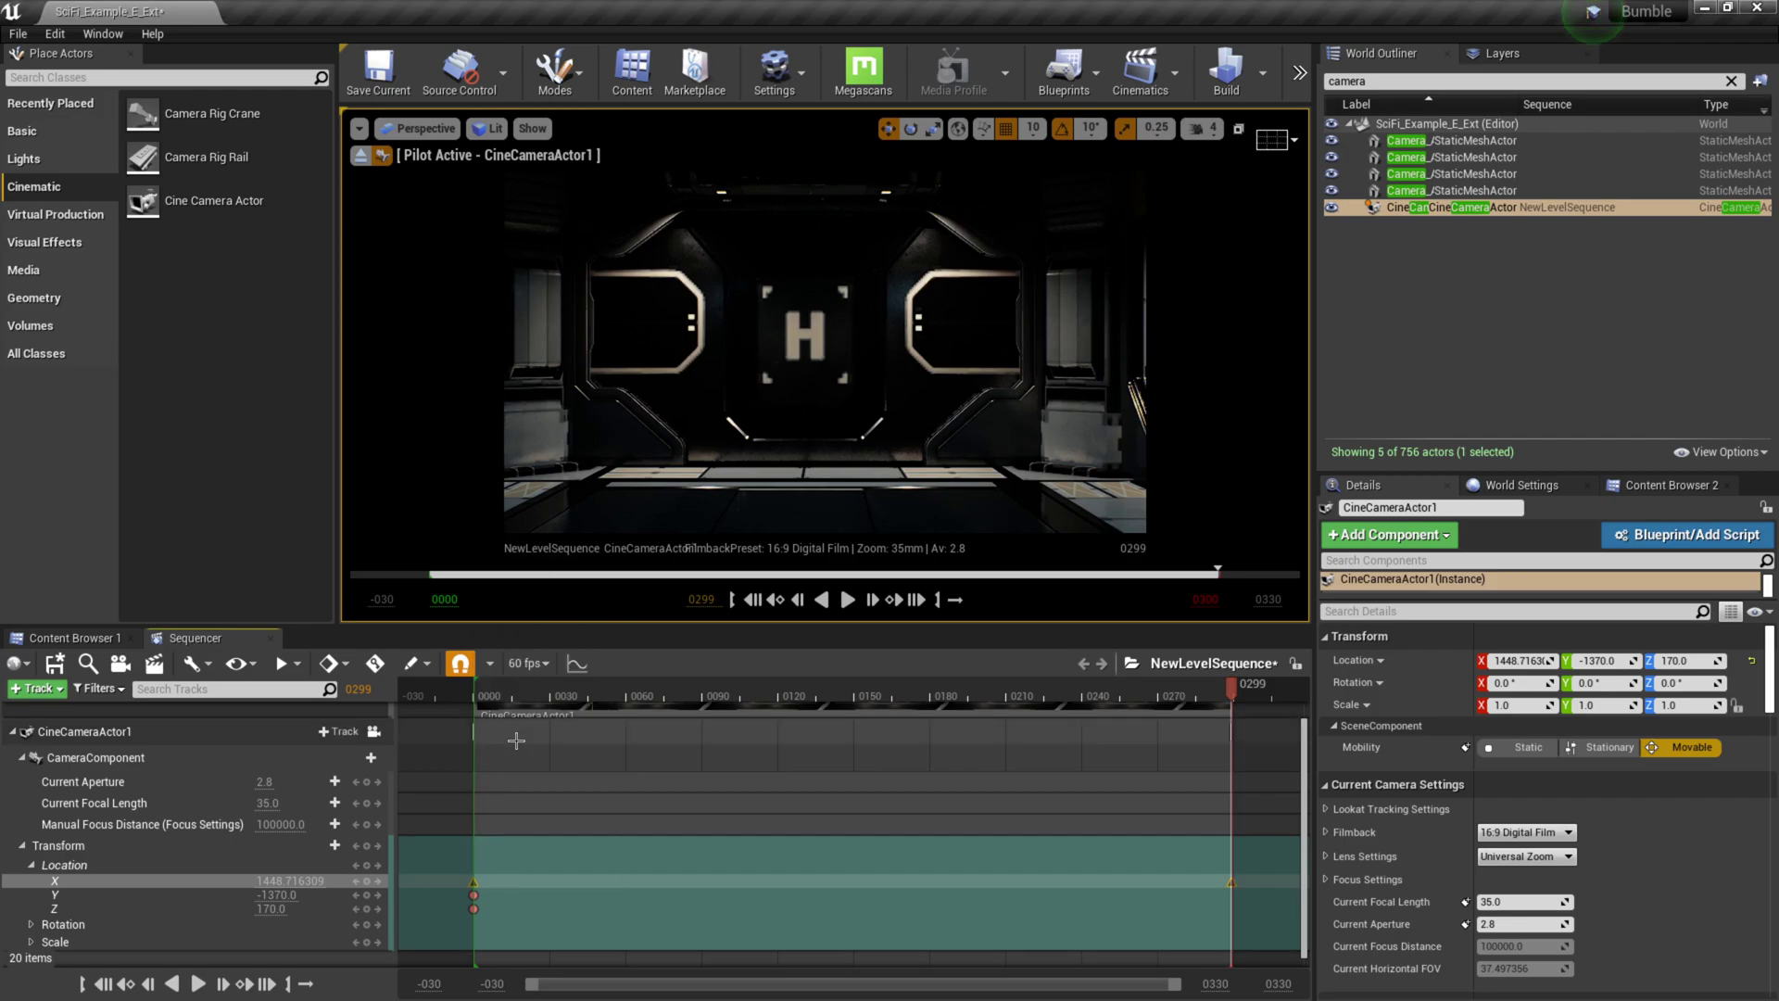
Step: Play the camera move from the first frame to check it and return to the start
{"action": "left_click", "coordinate": [752, 601]}
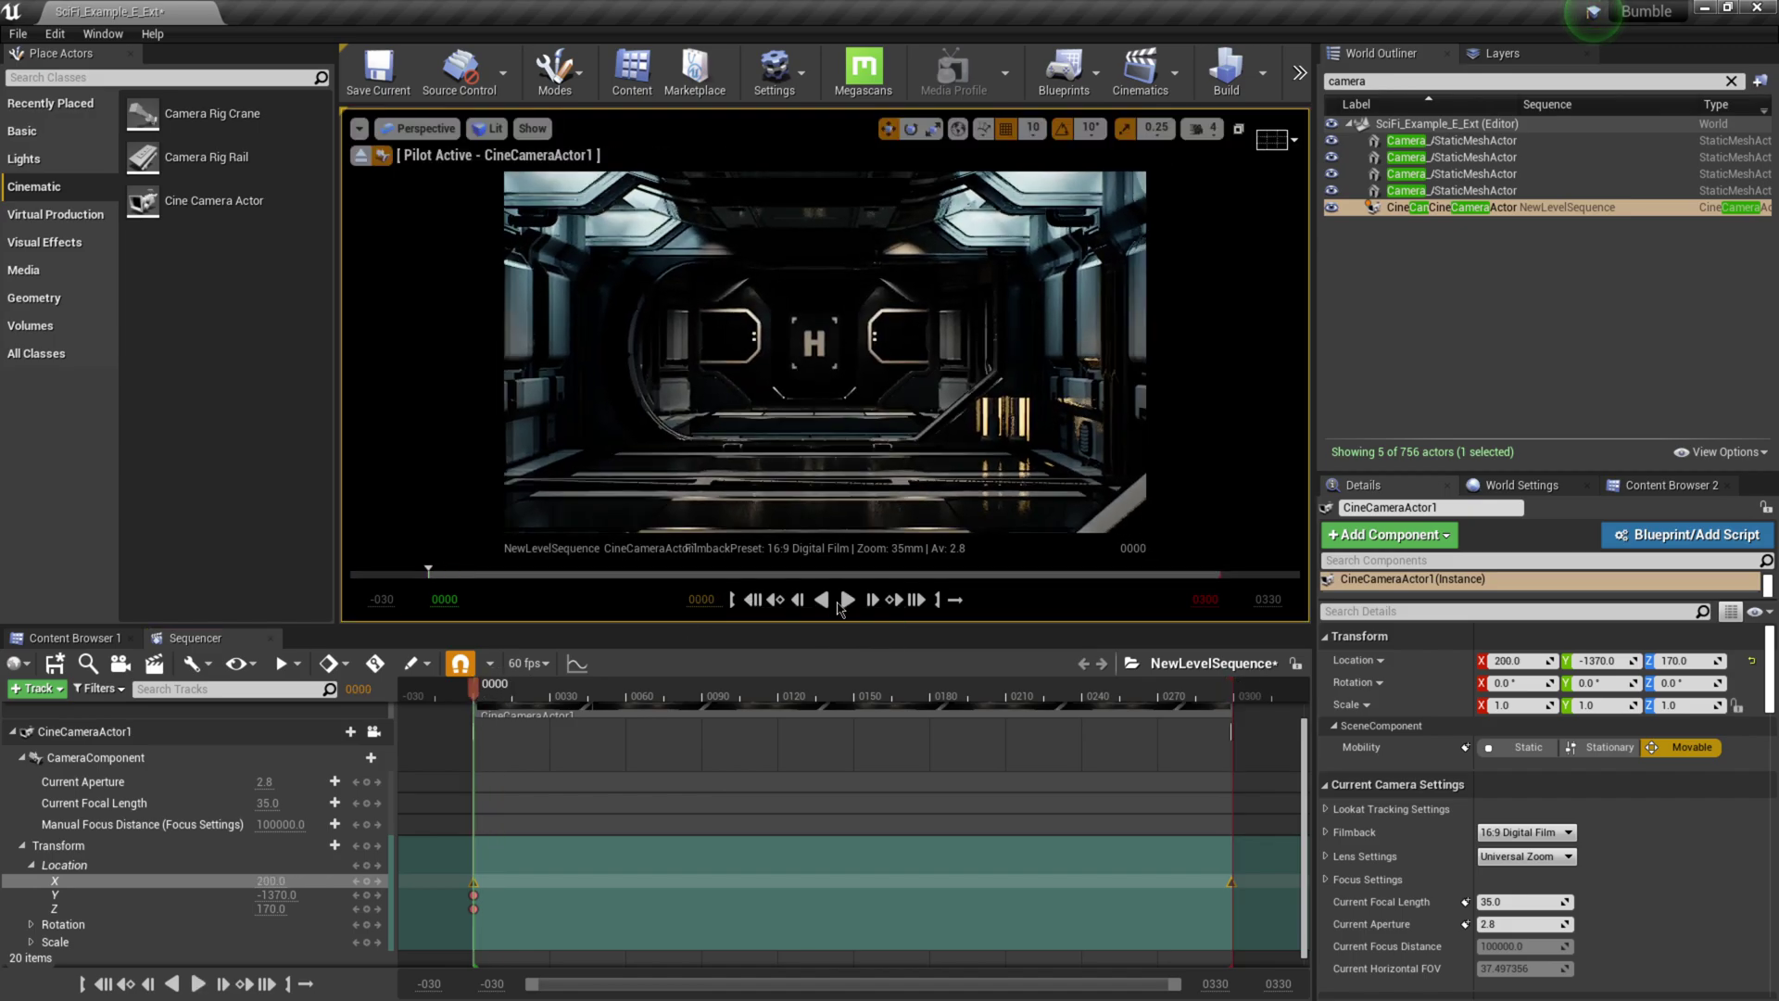
{"action": "left_click", "coordinate": [847, 601]}
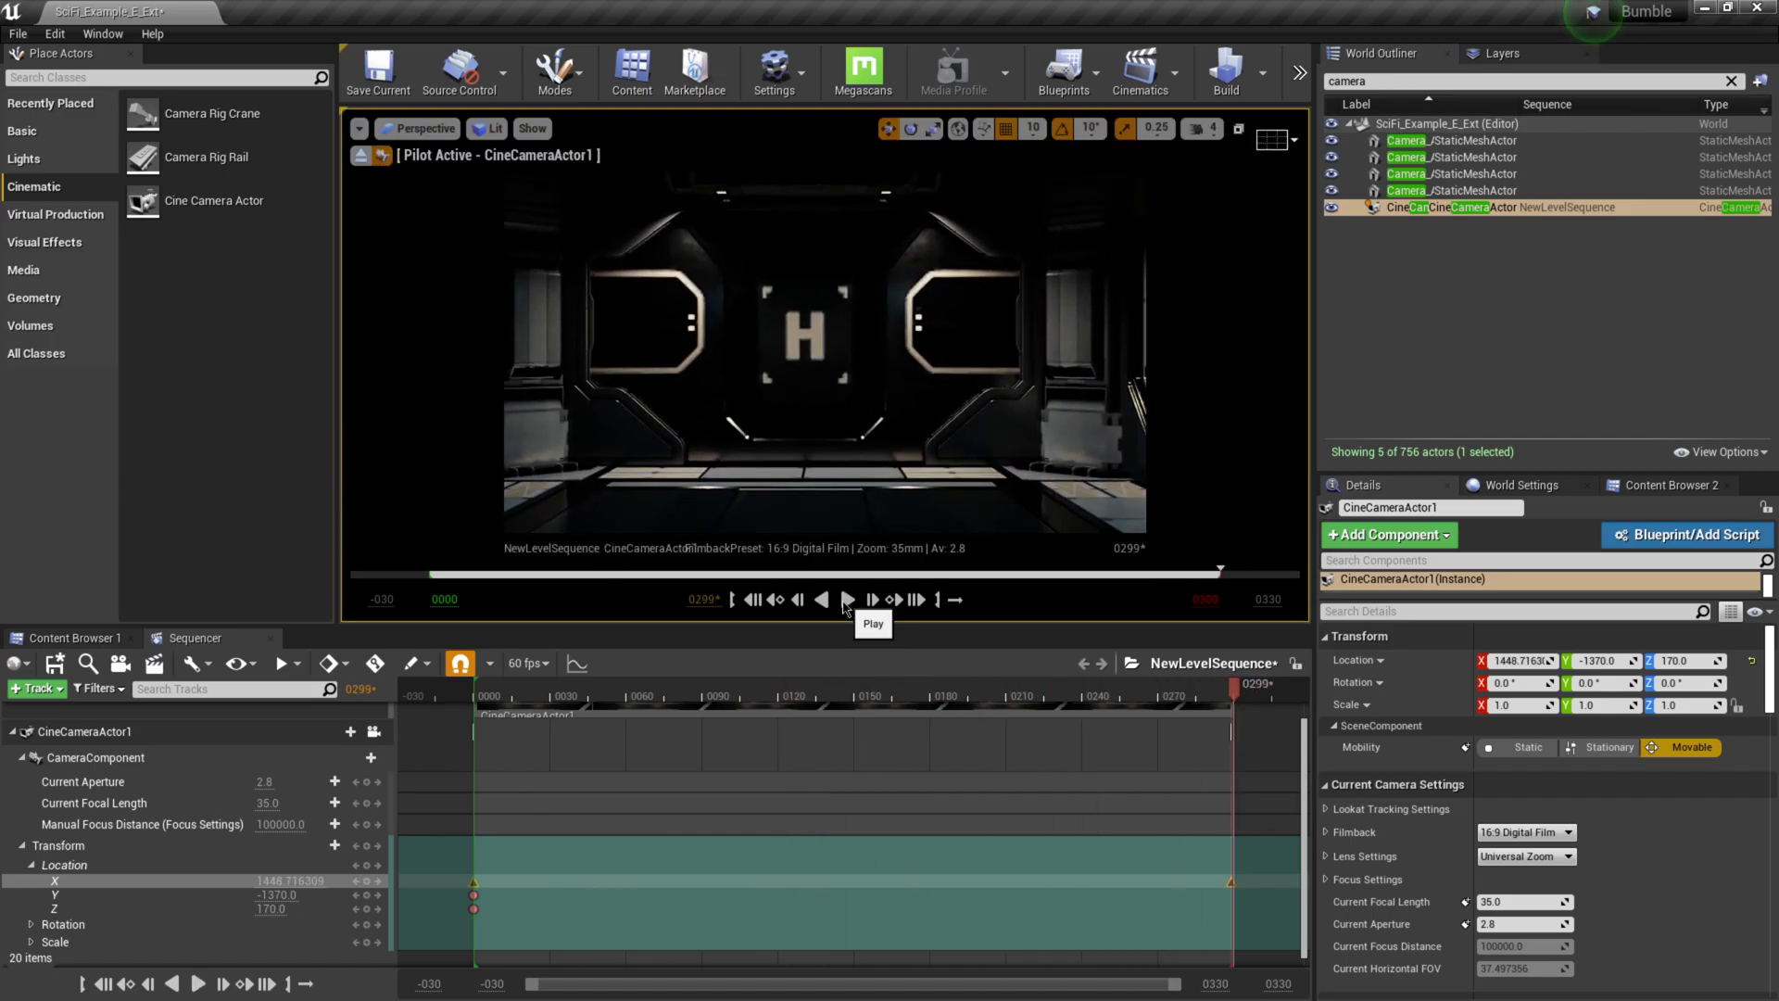
{"action": "left_click", "coordinate": [756, 602]}
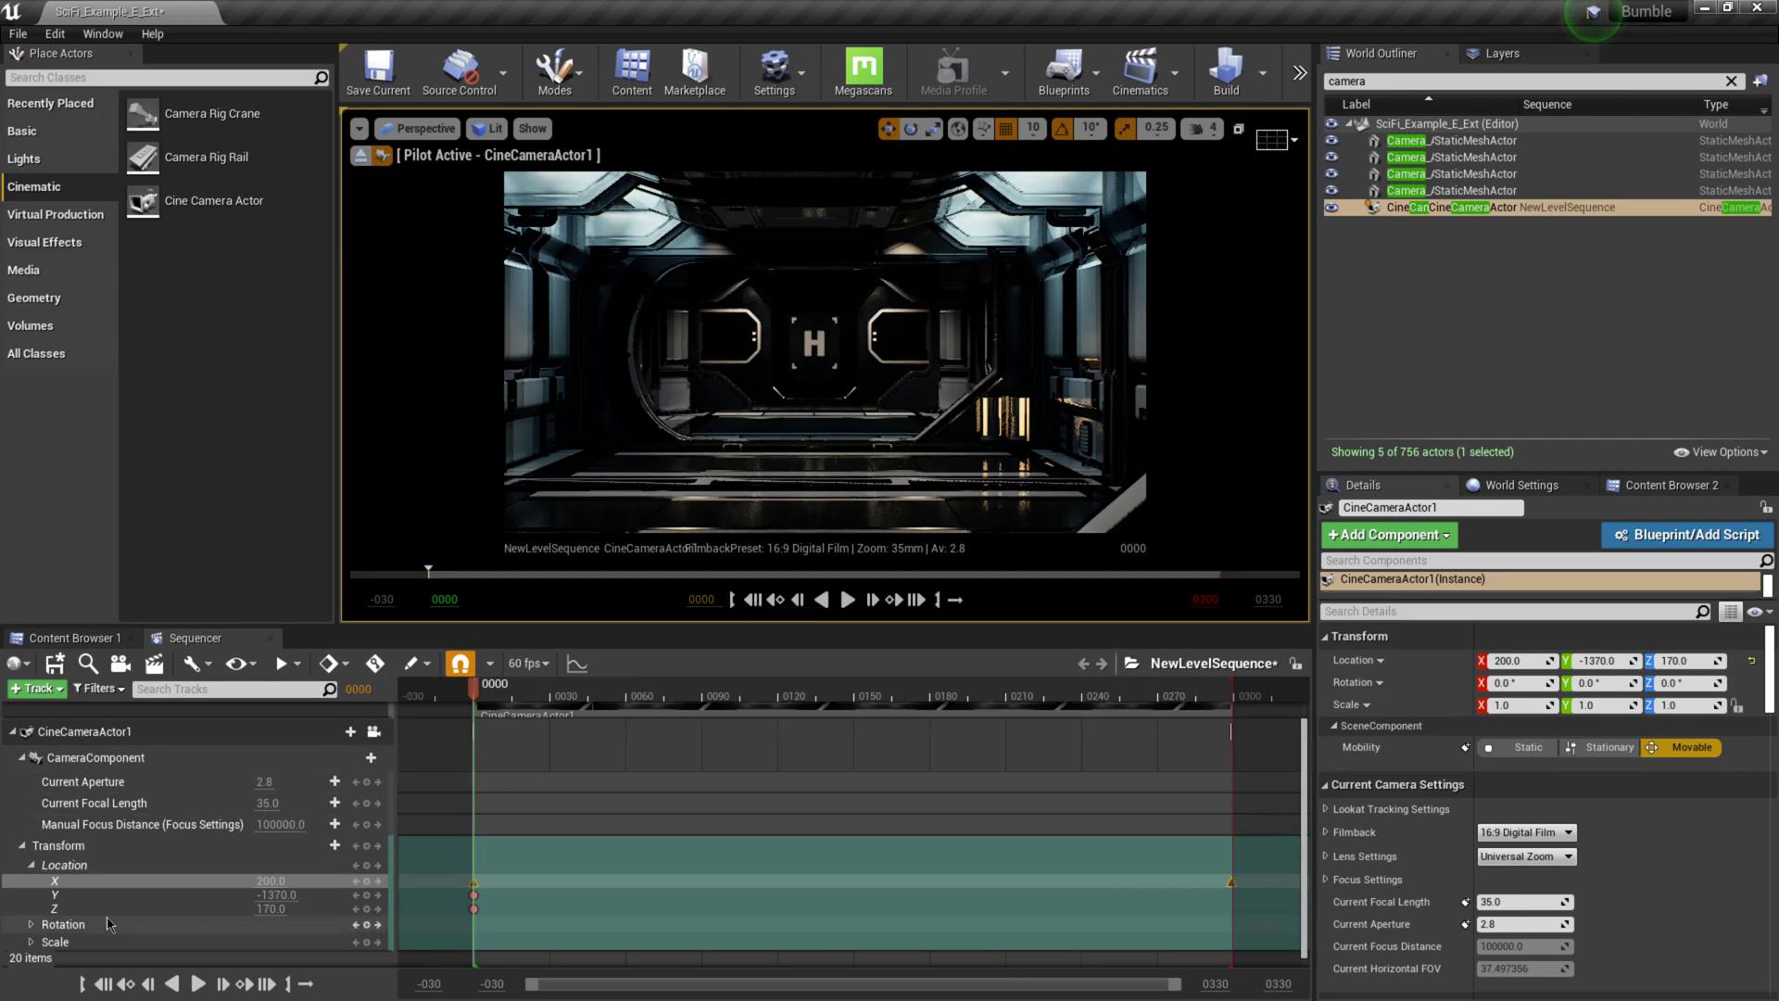
Step: Delete the unneeded Y and Z location keyframes at frame 0
{"action": "left_click", "coordinate": [475, 903]}
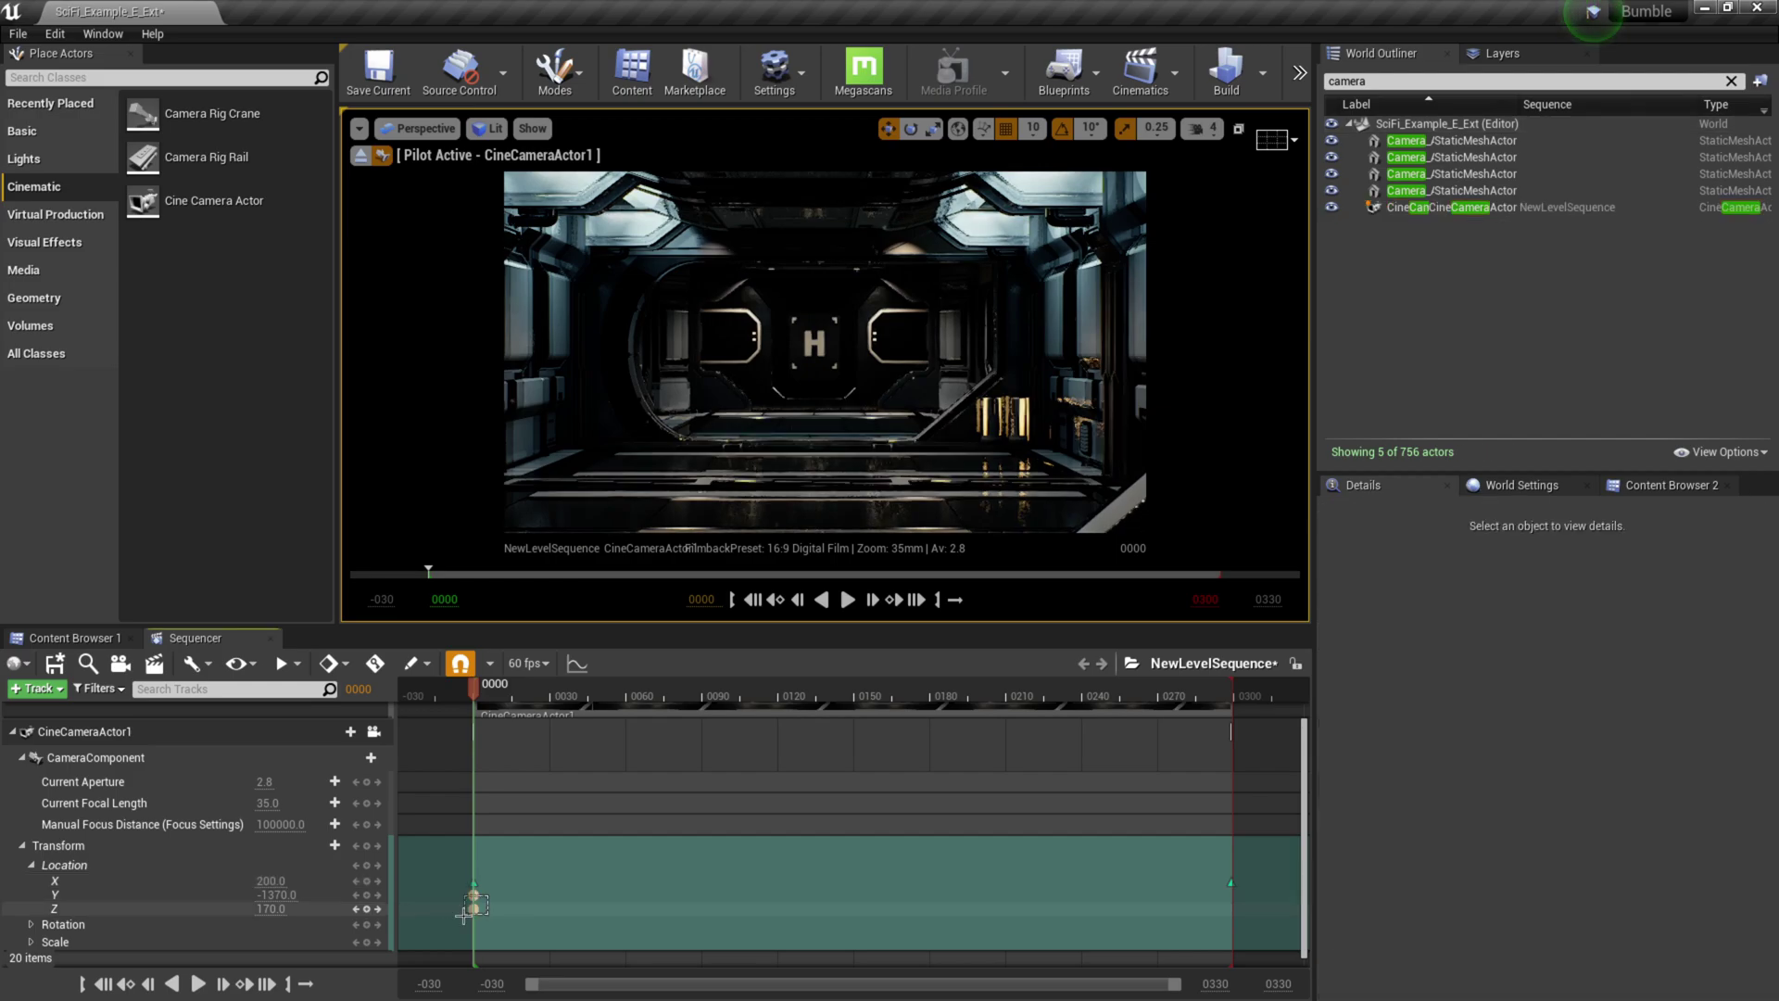
{"action": "left_click", "coordinate": [466, 909]}
{"action": "left_click", "coordinate": [463, 916]}
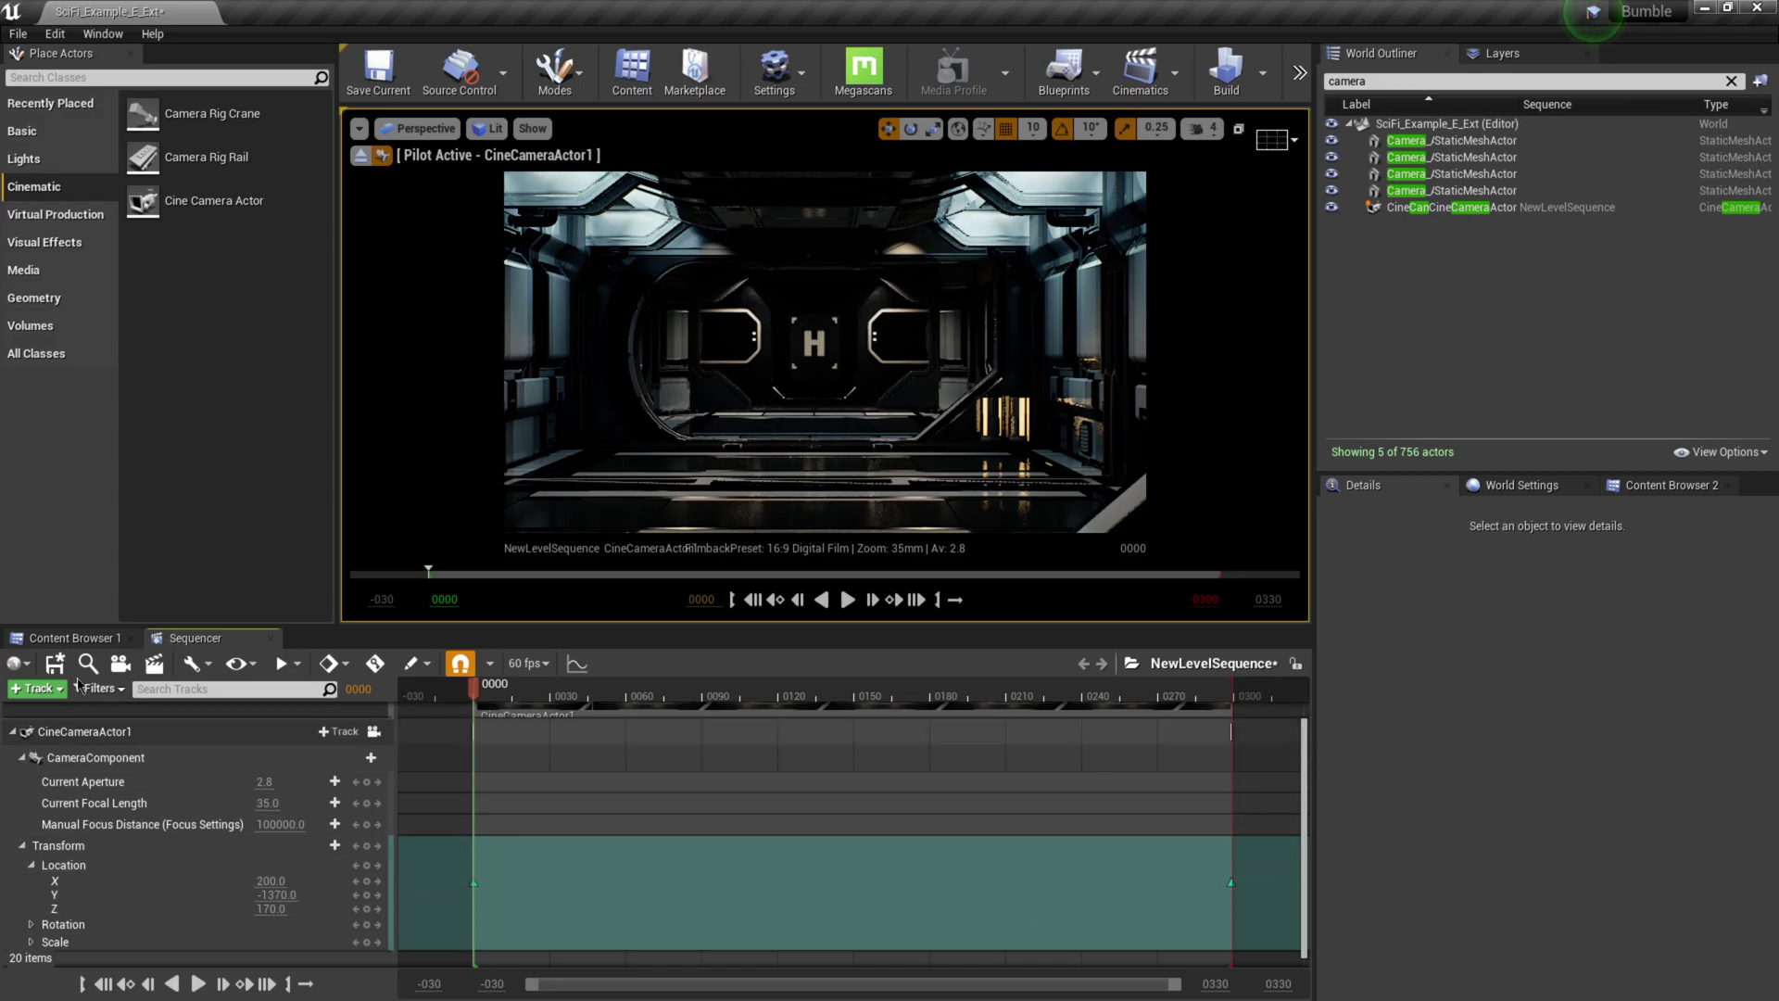
Step: Open the Movie Render Queue and add NewLevelSequence as a render job
{"action": "left_click", "coordinate": [103, 34]}
{"action": "mouse_move", "coordinate": [123, 69]}
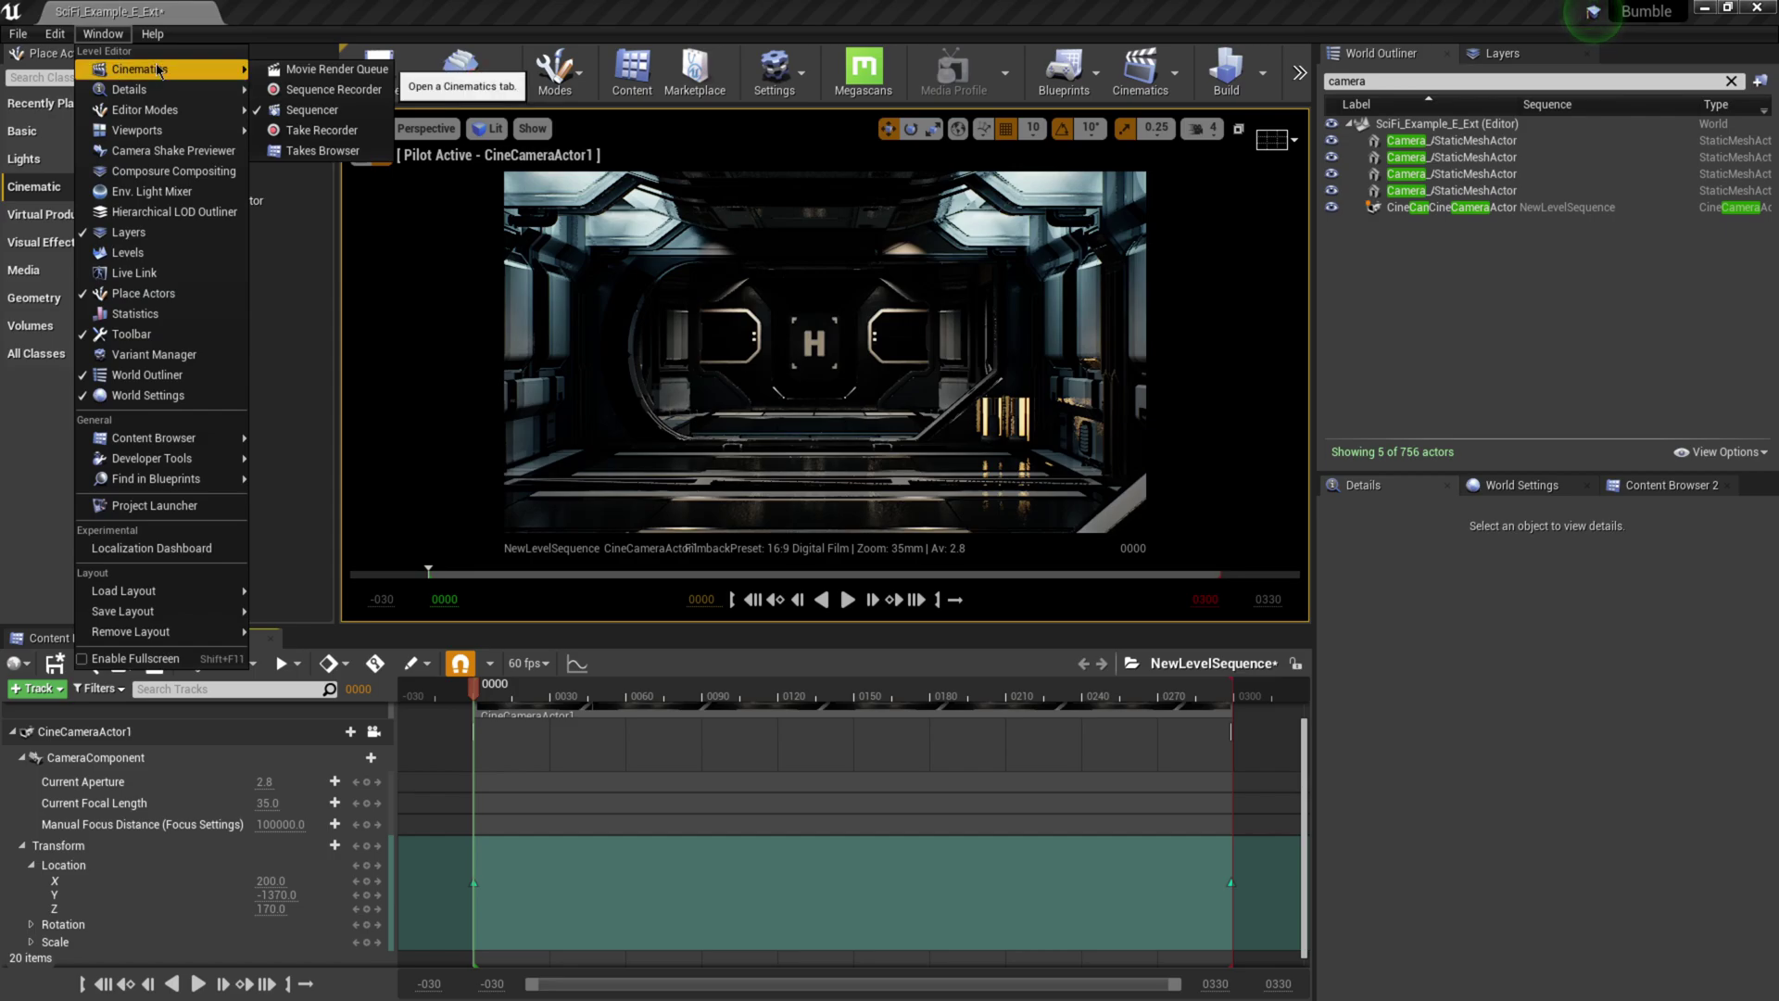
{"action": "left_click", "coordinate": [356, 78]}
{"action": "left_click", "coordinate": [980, 350]}
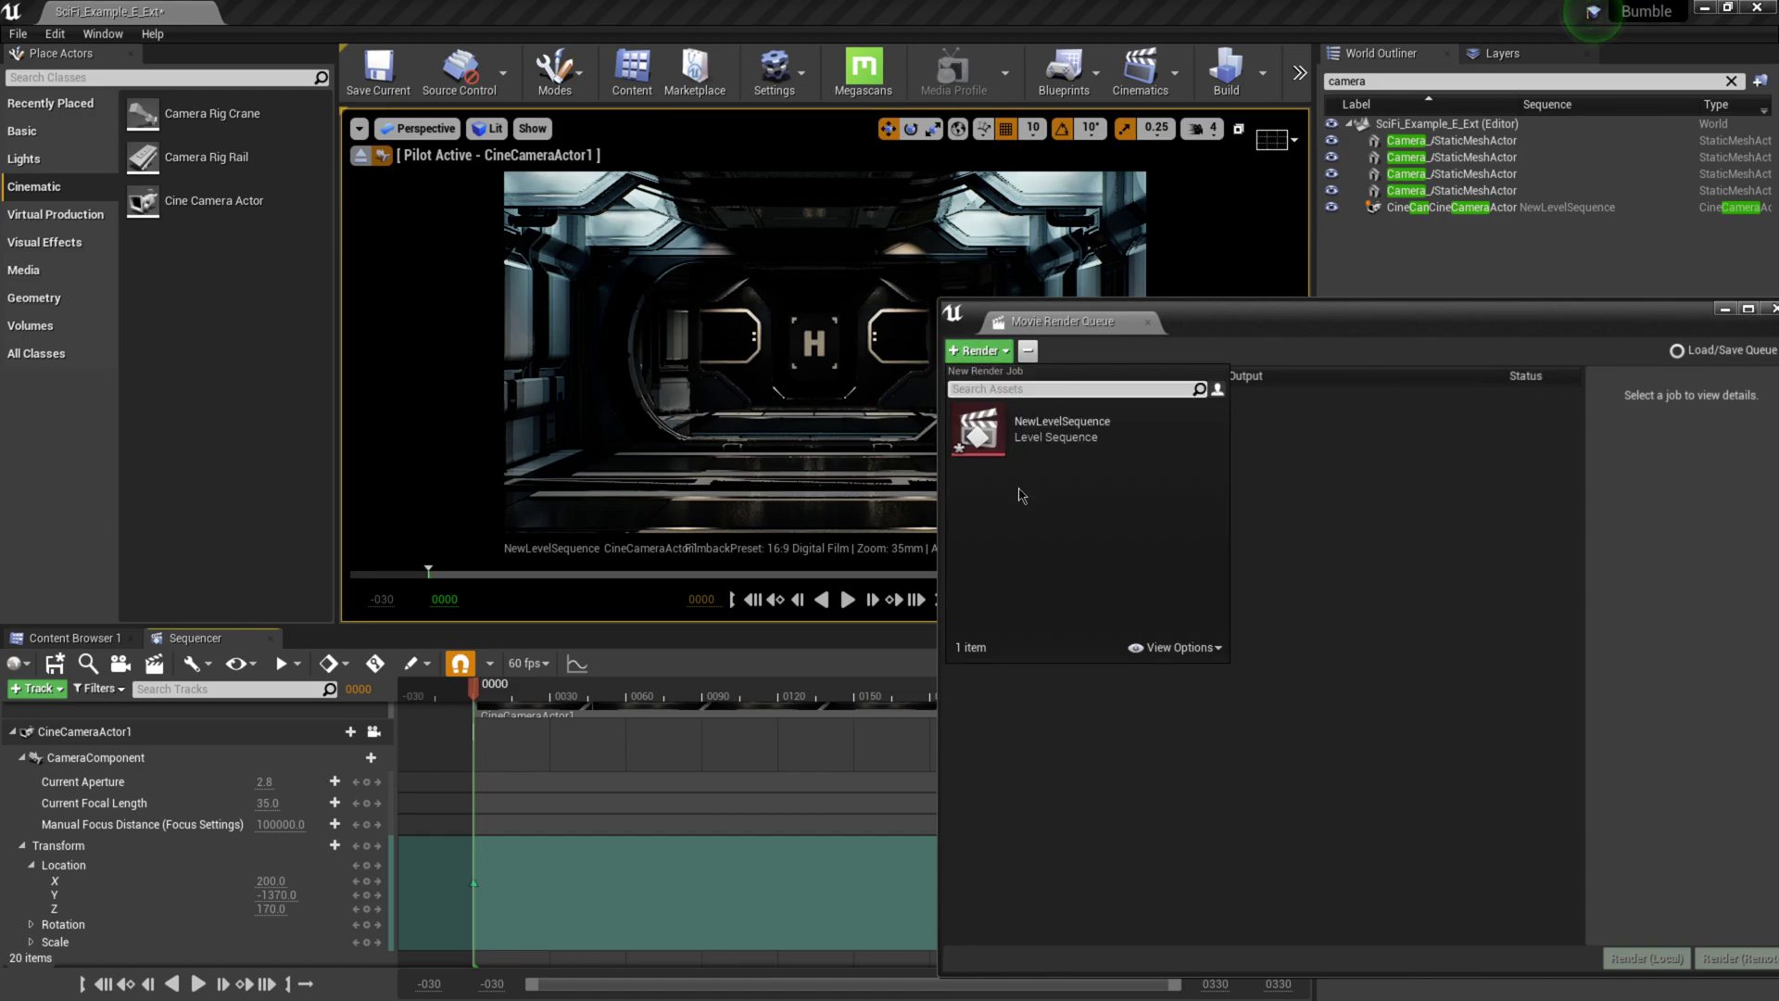
{"action": "left_click", "coordinate": [1030, 443]}
{"action": "left_click_drag", "start_coordinate": [1205, 315], "coordinate": [865, 122]}
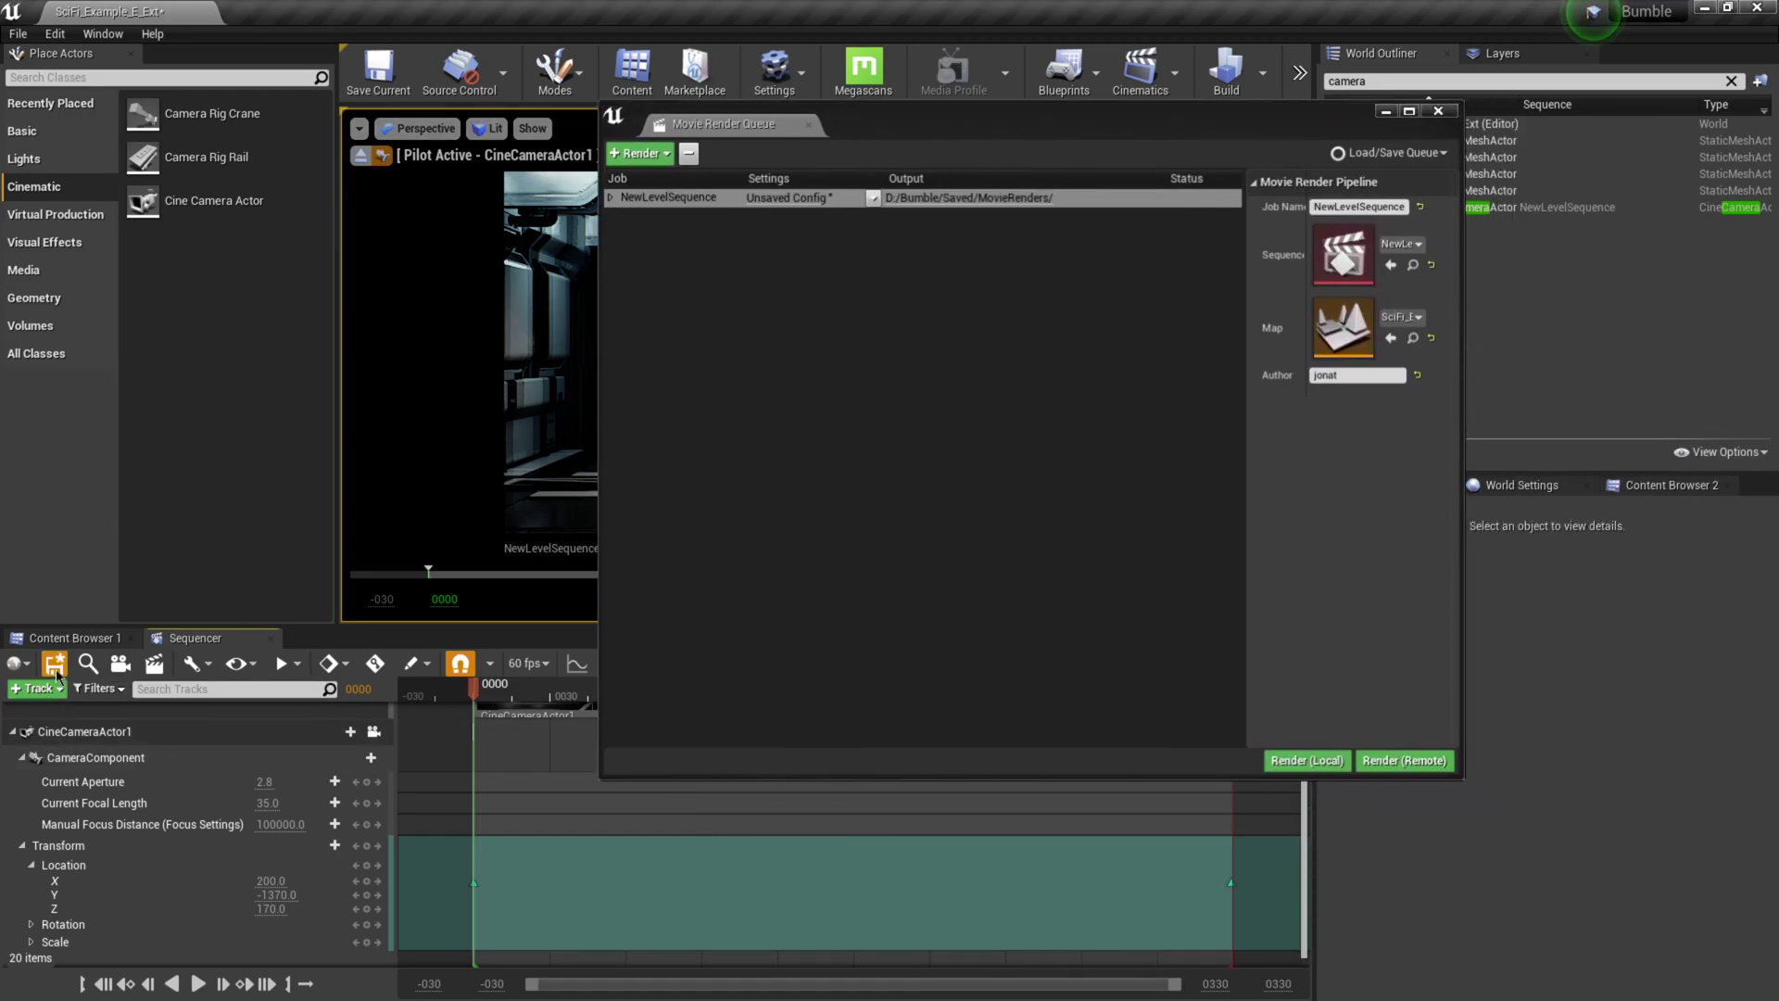
Step: Set the NewLevelSequence job's output directory to D:/TUTORIAL_UE TO AE/preRenders and render the job locally
{"action": "left_click", "coordinate": [788, 198]}
{"action": "left_click", "coordinate": [662, 315]}
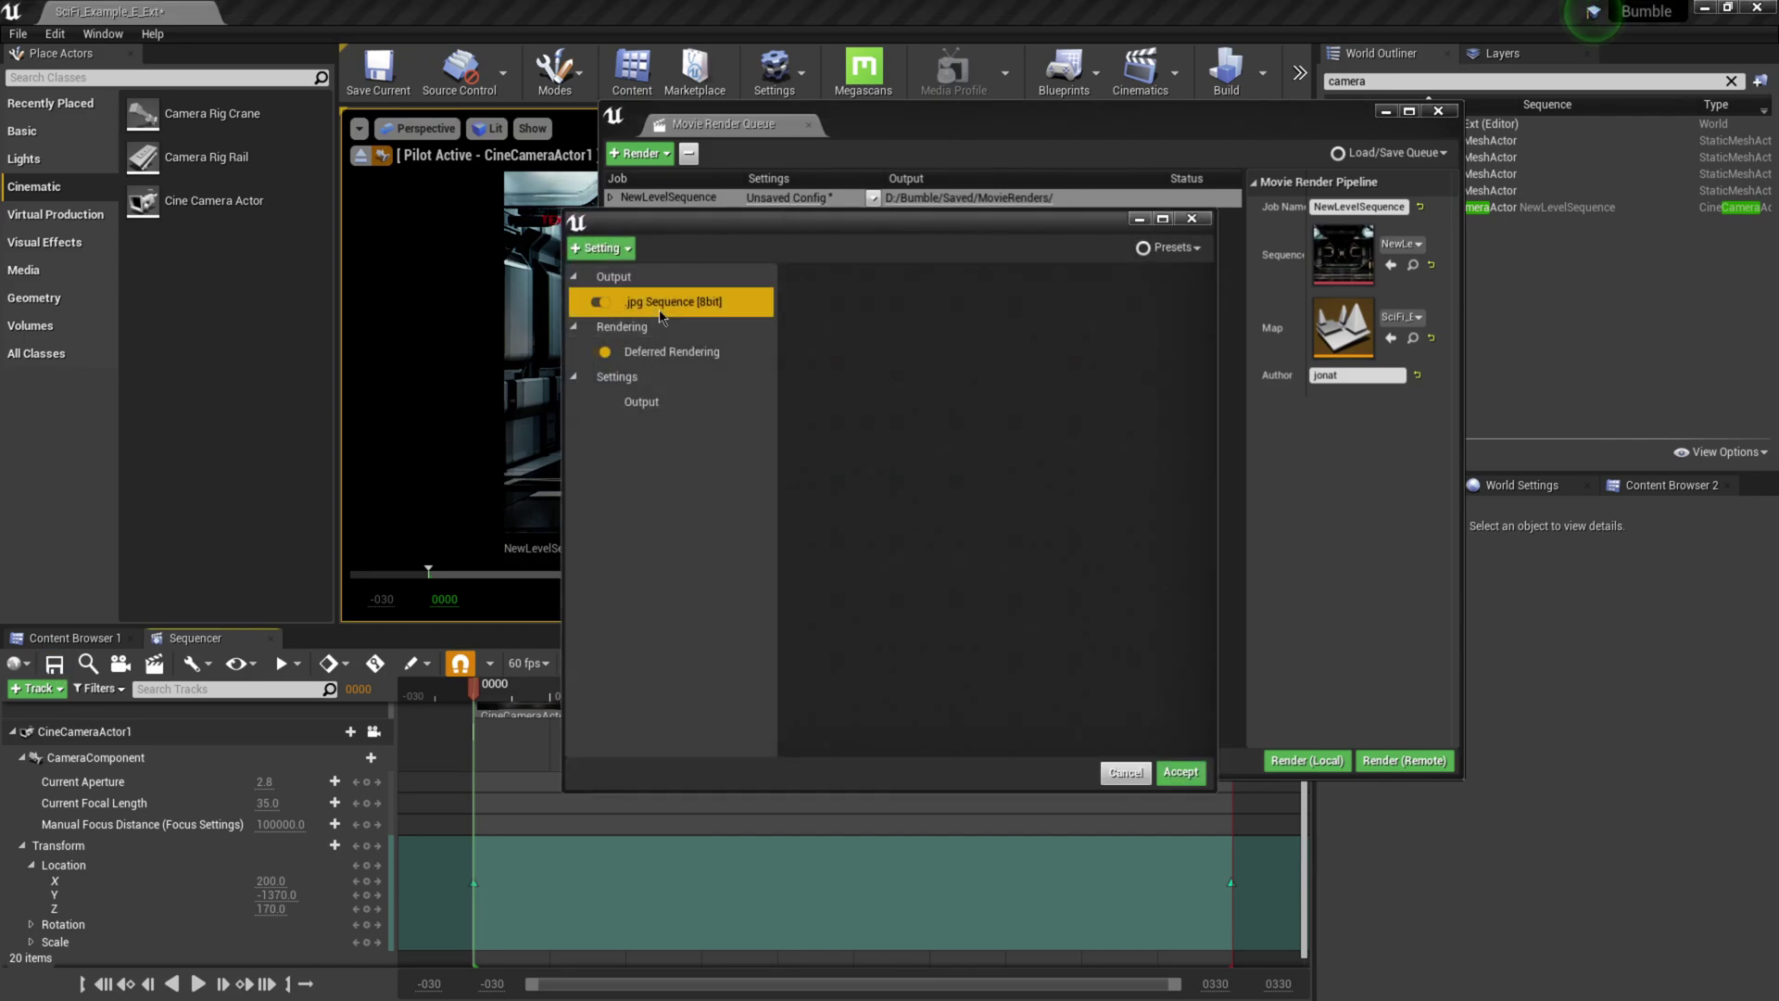
{"action": "left_click", "coordinate": [661, 402]}
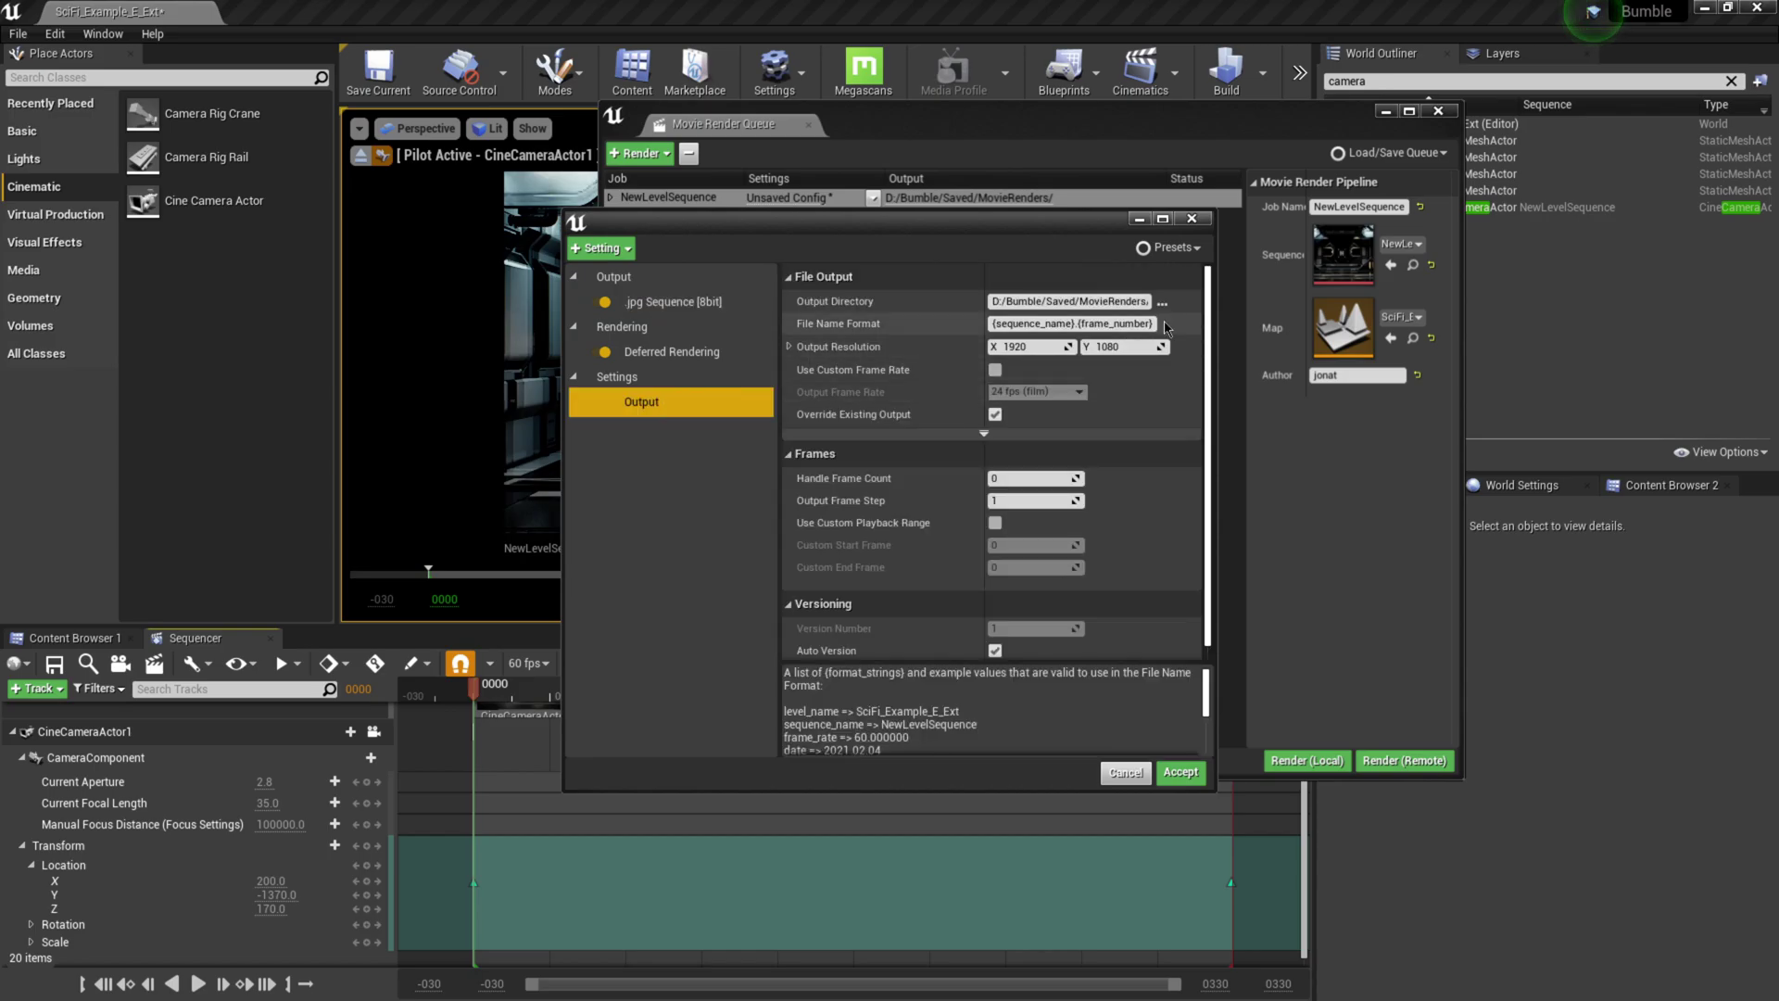
{"action": "left_click", "coordinate": [1162, 303]}
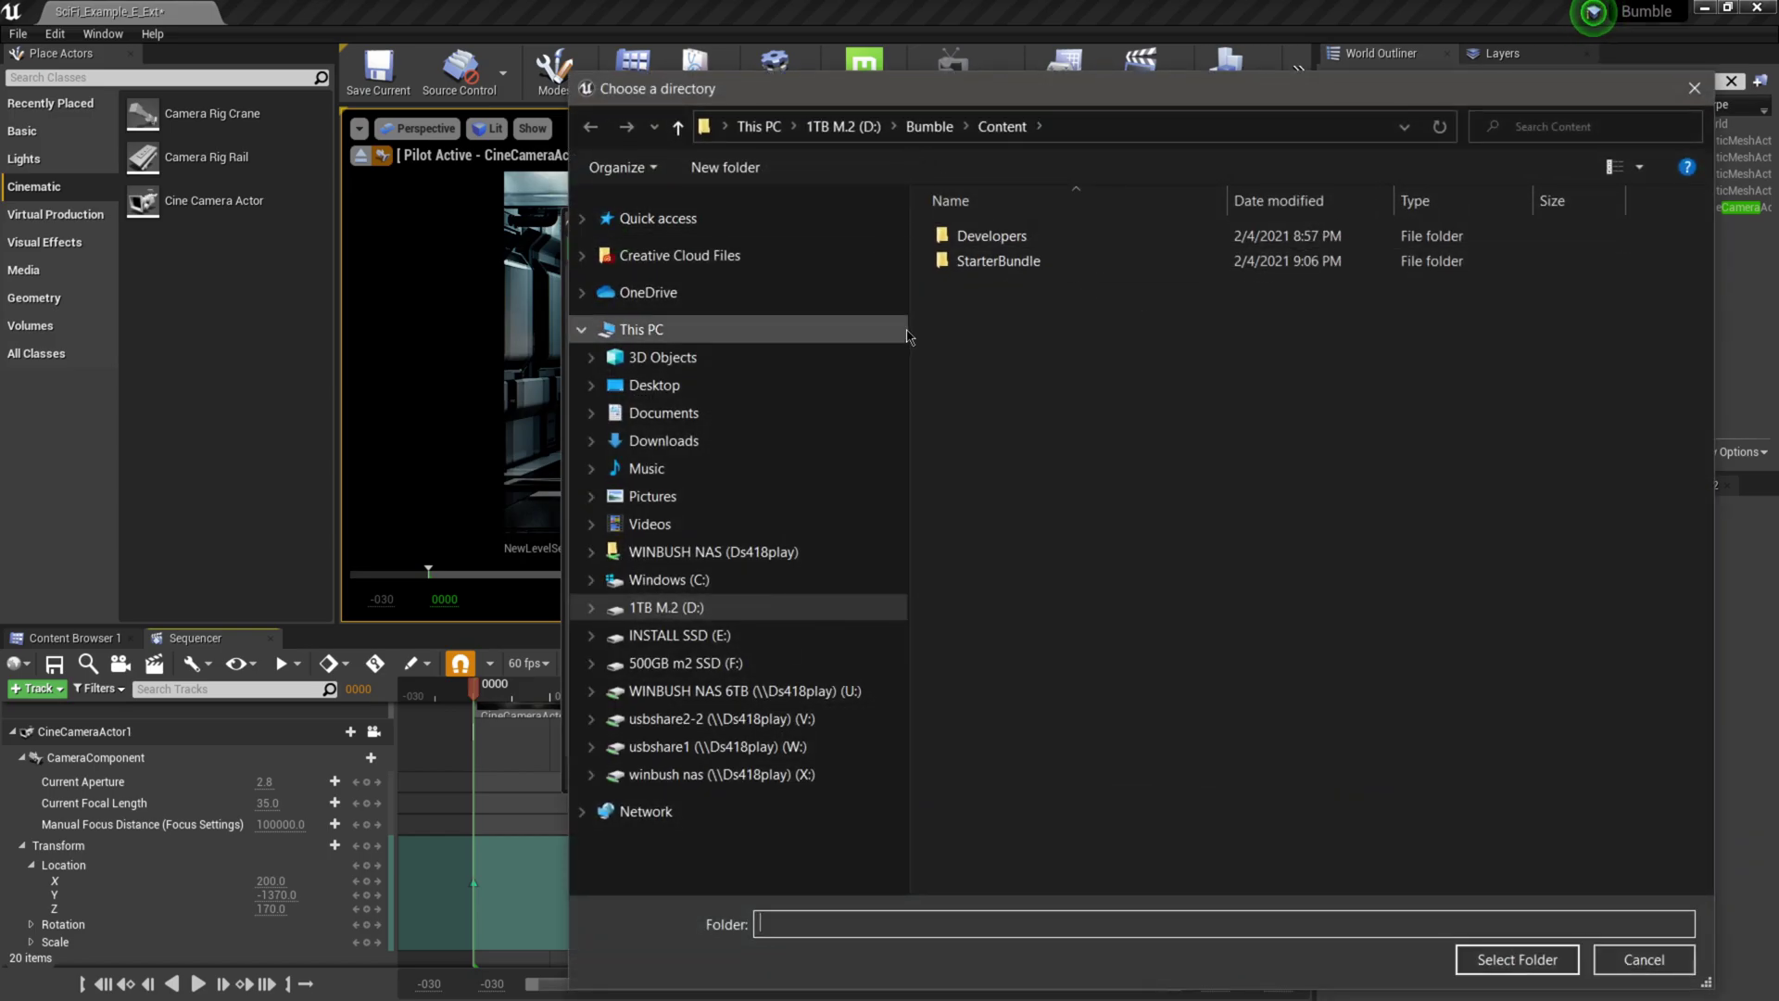
{"action": "left_click", "coordinate": [845, 135]}
{"action": "double_click", "coordinate": [1010, 269]}
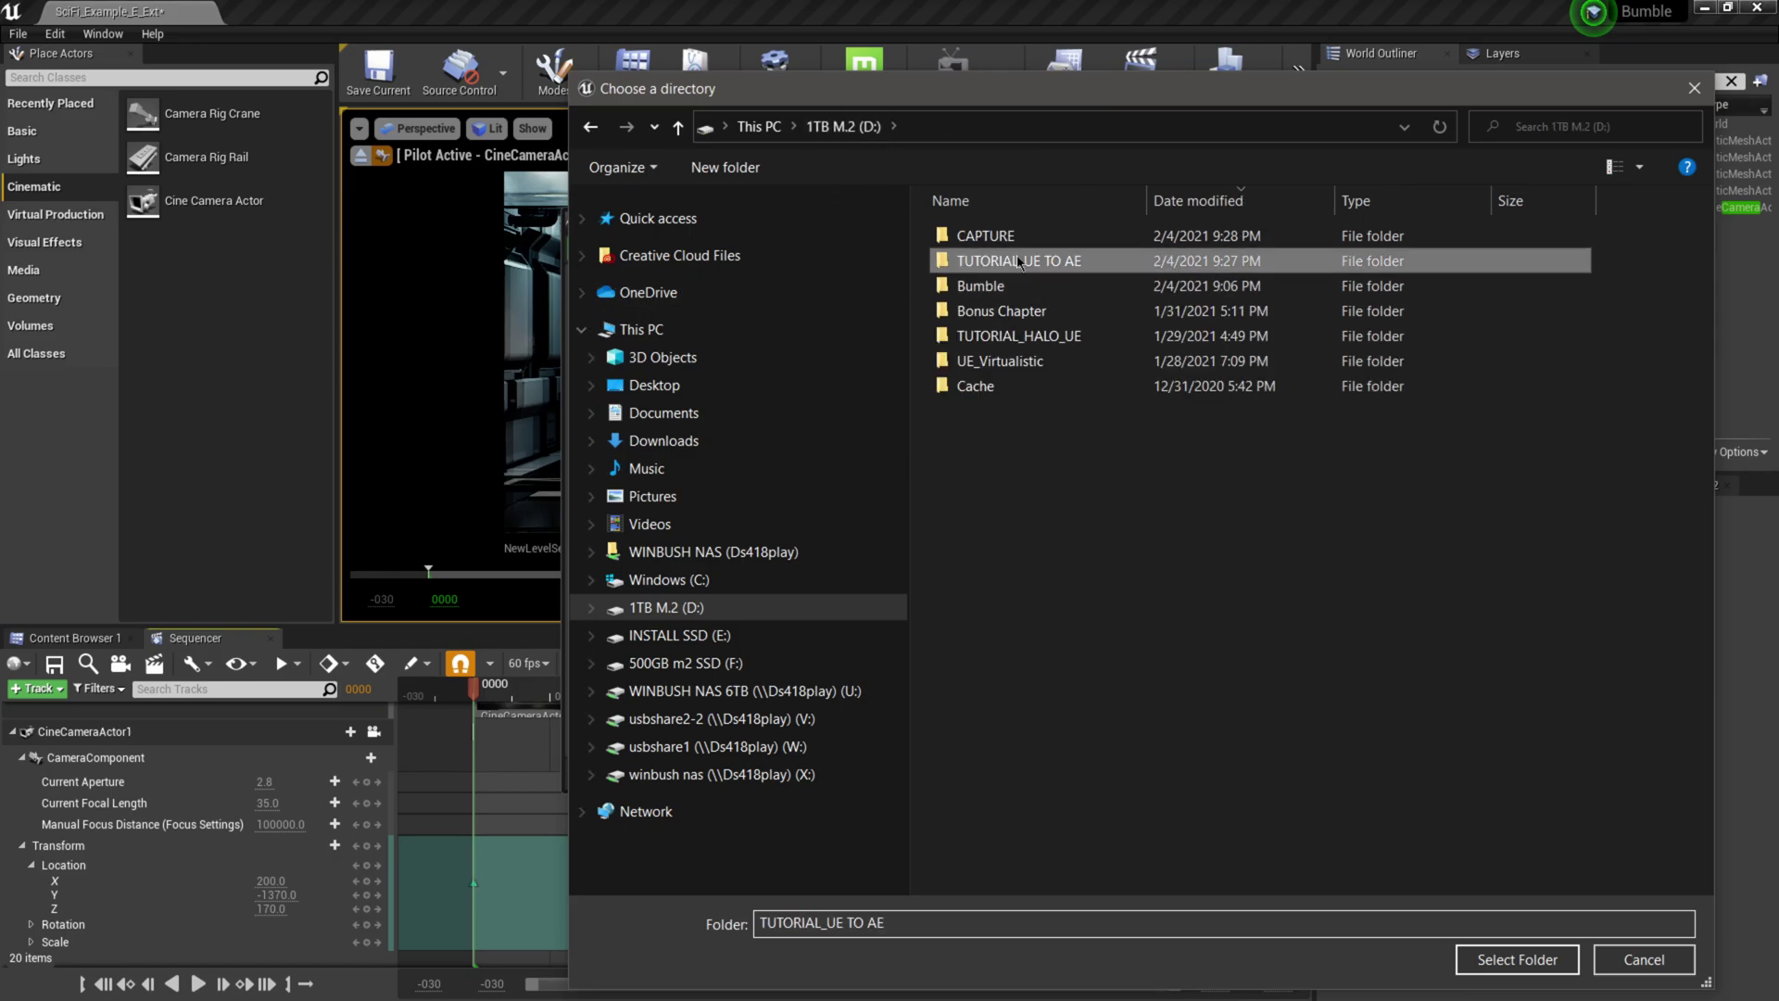
{"action": "double_click", "coordinate": [1001, 243]}
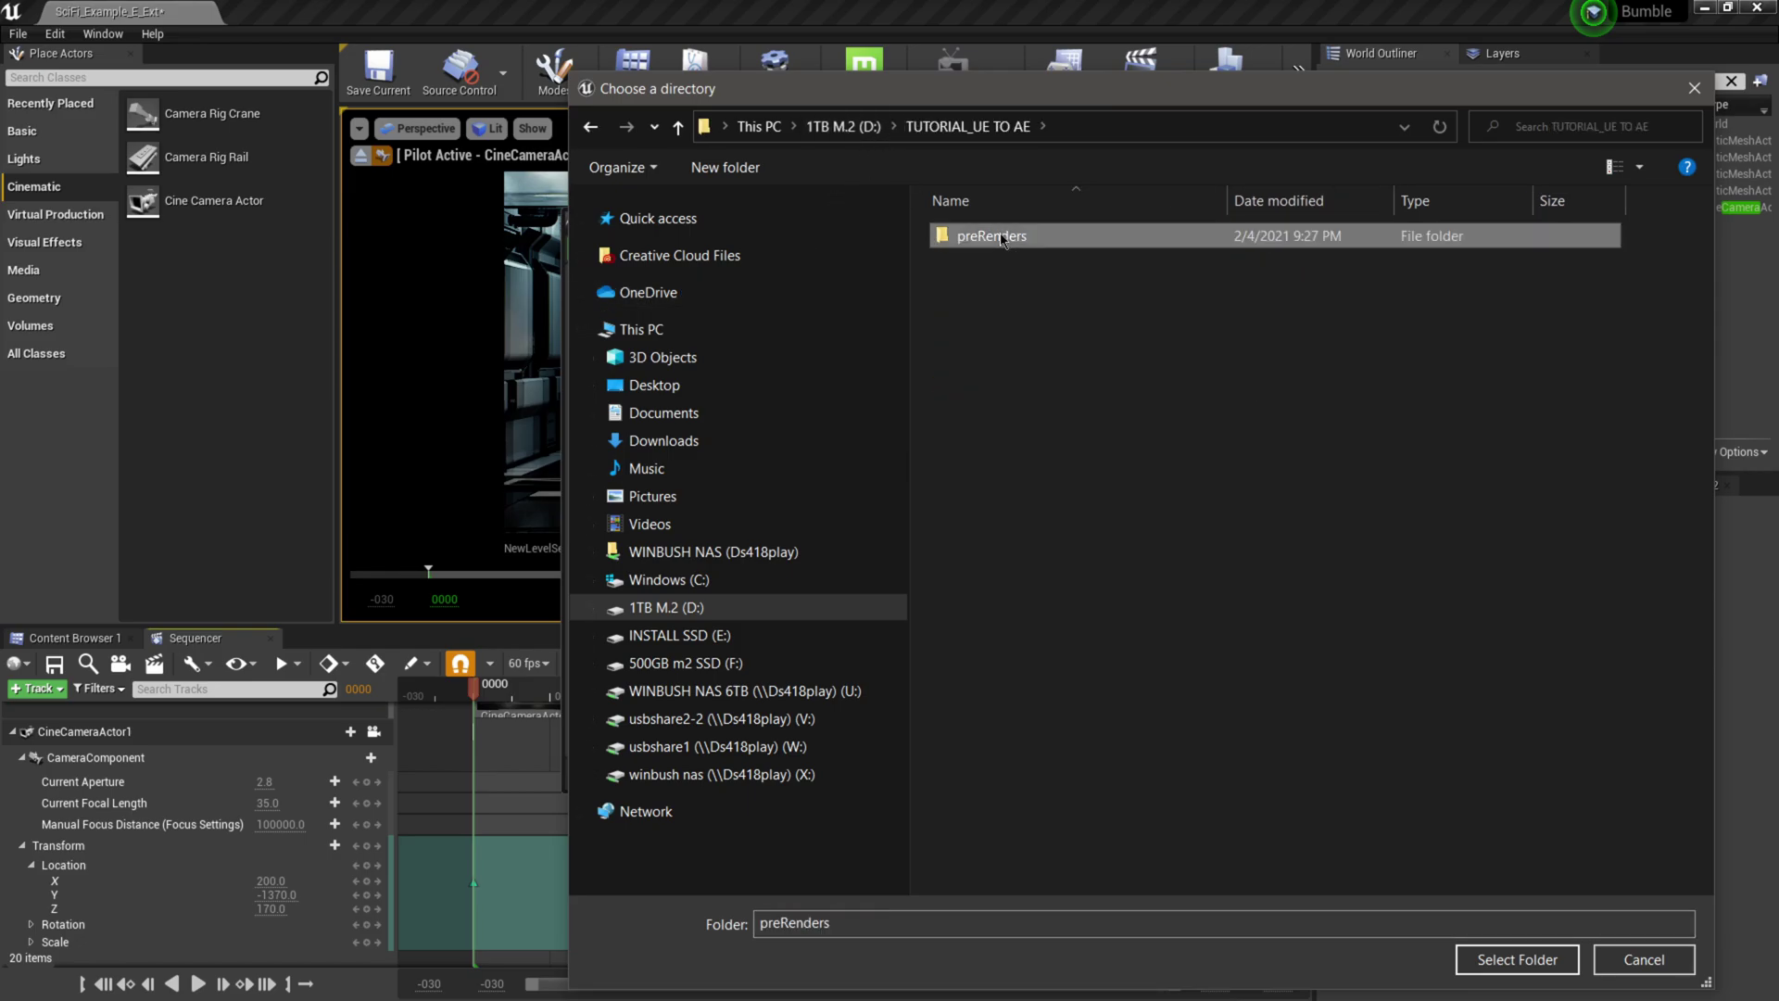
{"action": "left_click", "coordinate": [1524, 960]}
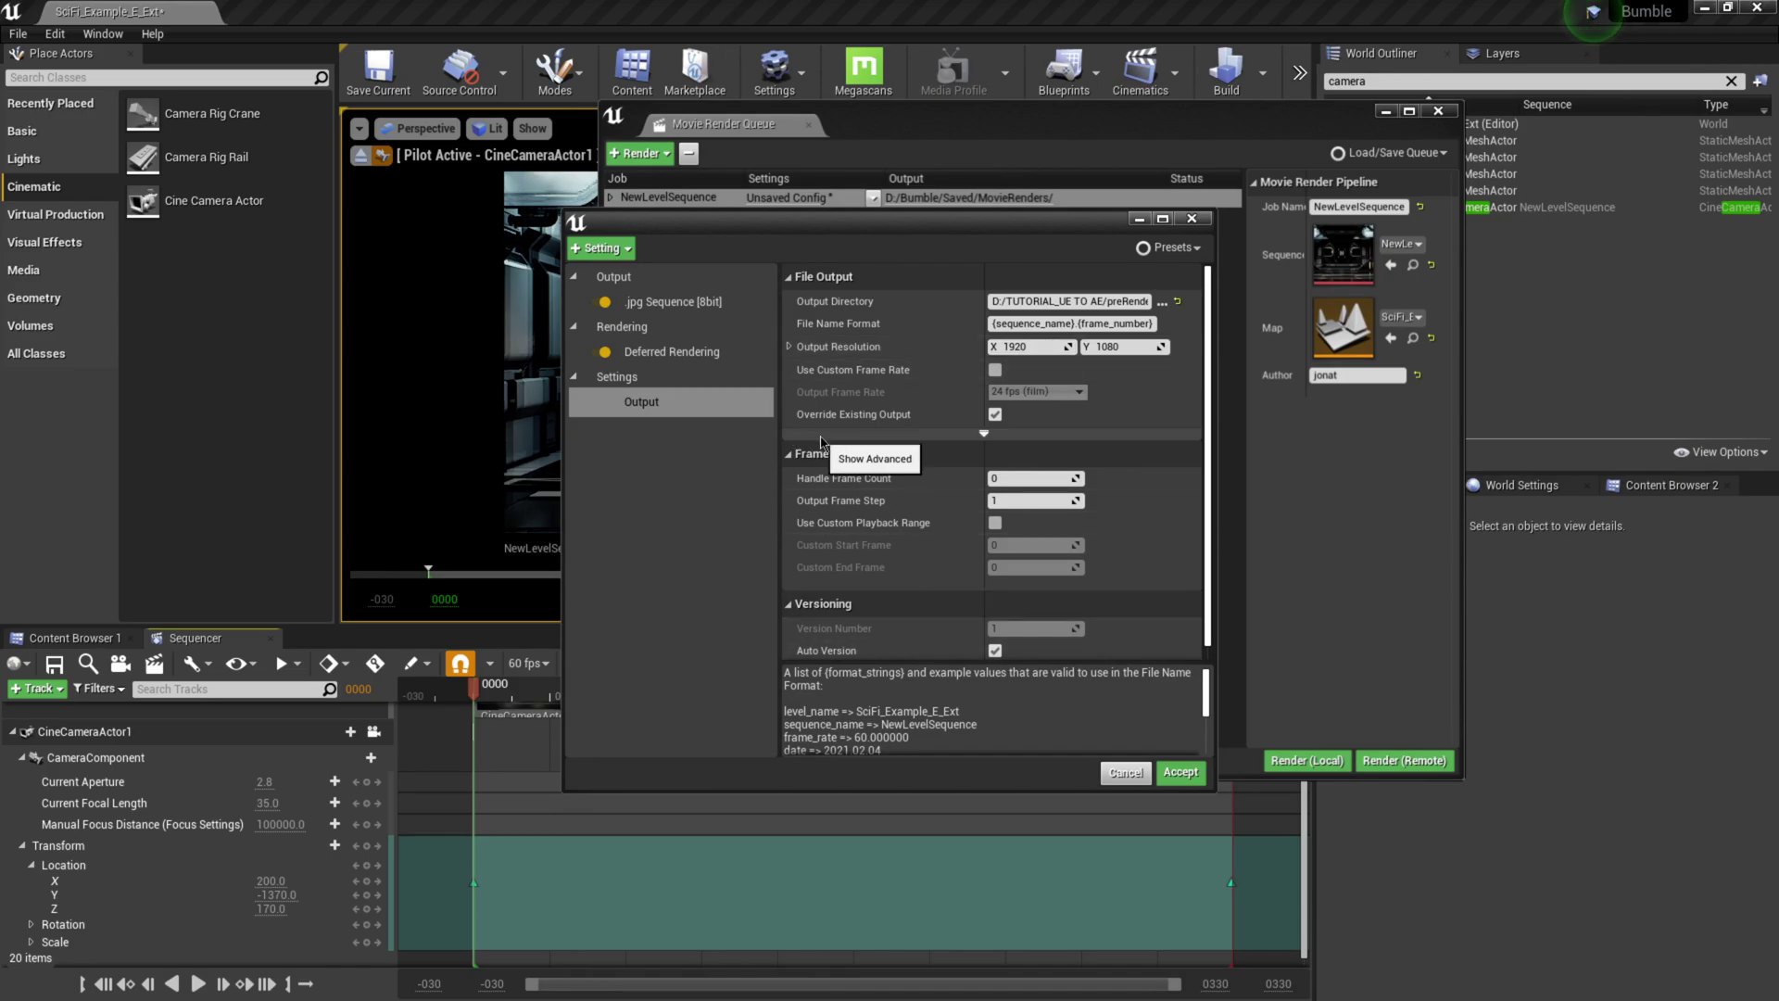
{"action": "left_click", "coordinate": [1181, 773]}
{"action": "left_click", "coordinate": [1309, 762]}
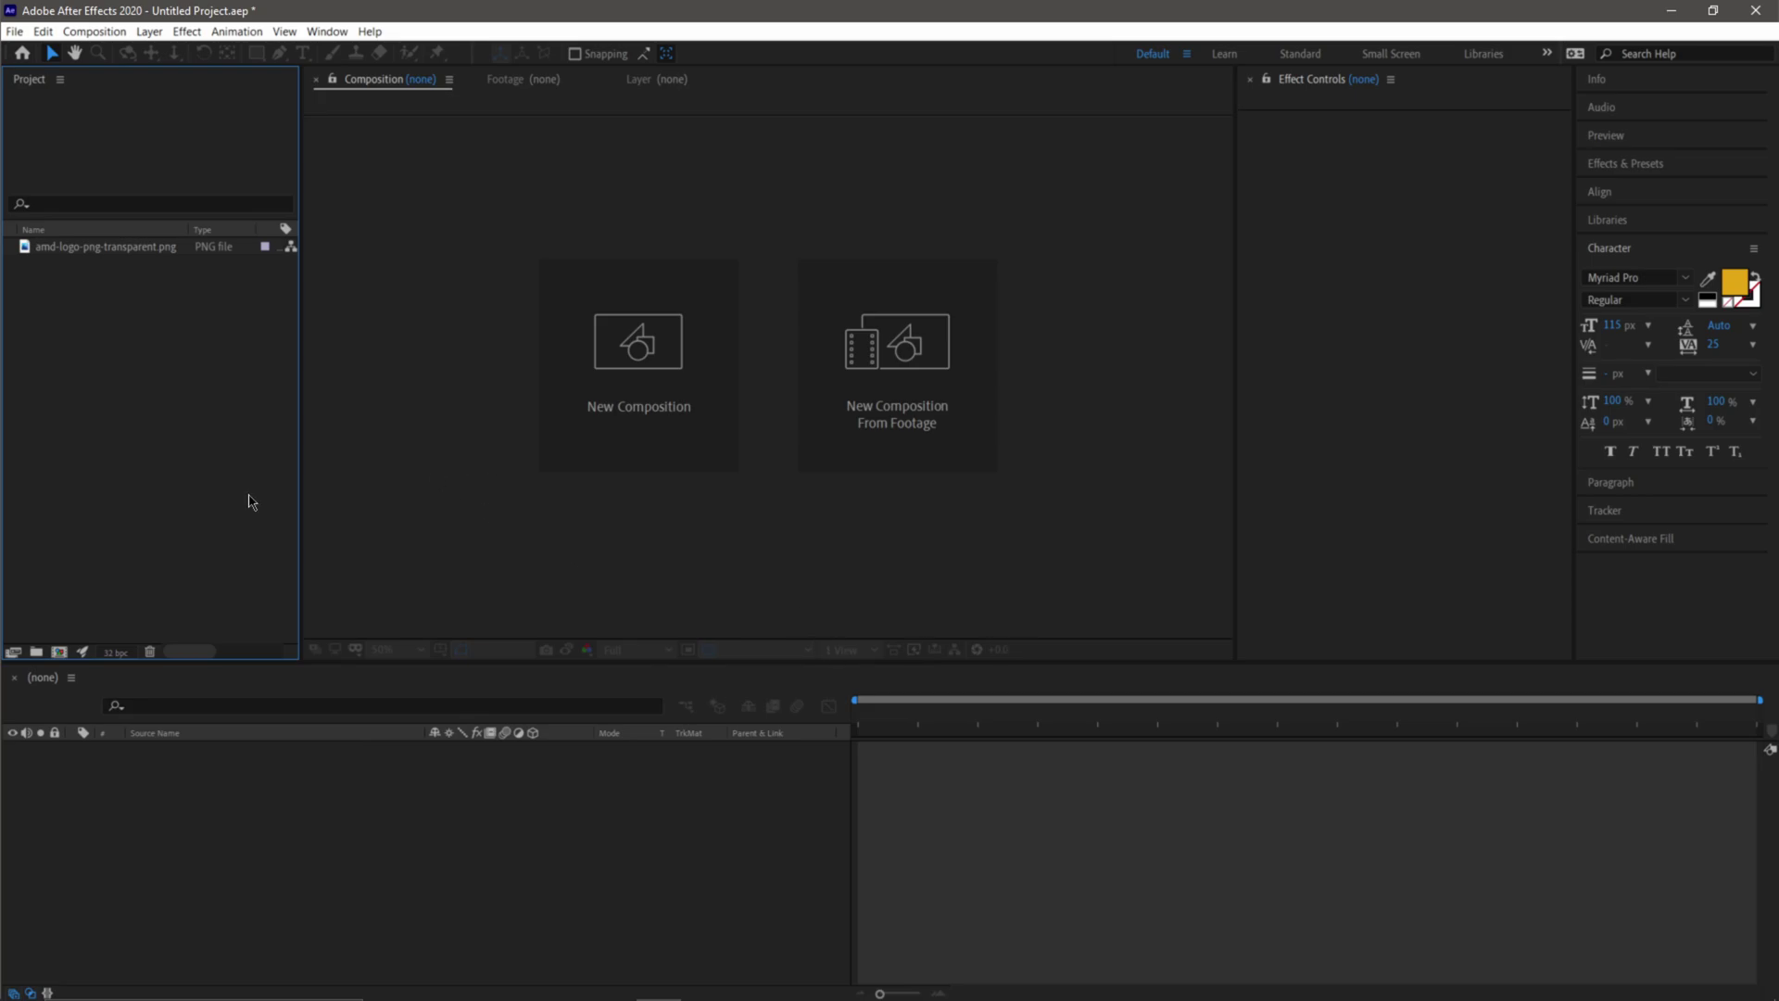
Step: In After Effects, import the rendered NewLevelSequence frames from the preRenders folder as a JPEG sequence
{"action": "double_click", "coordinate": [204, 405]}
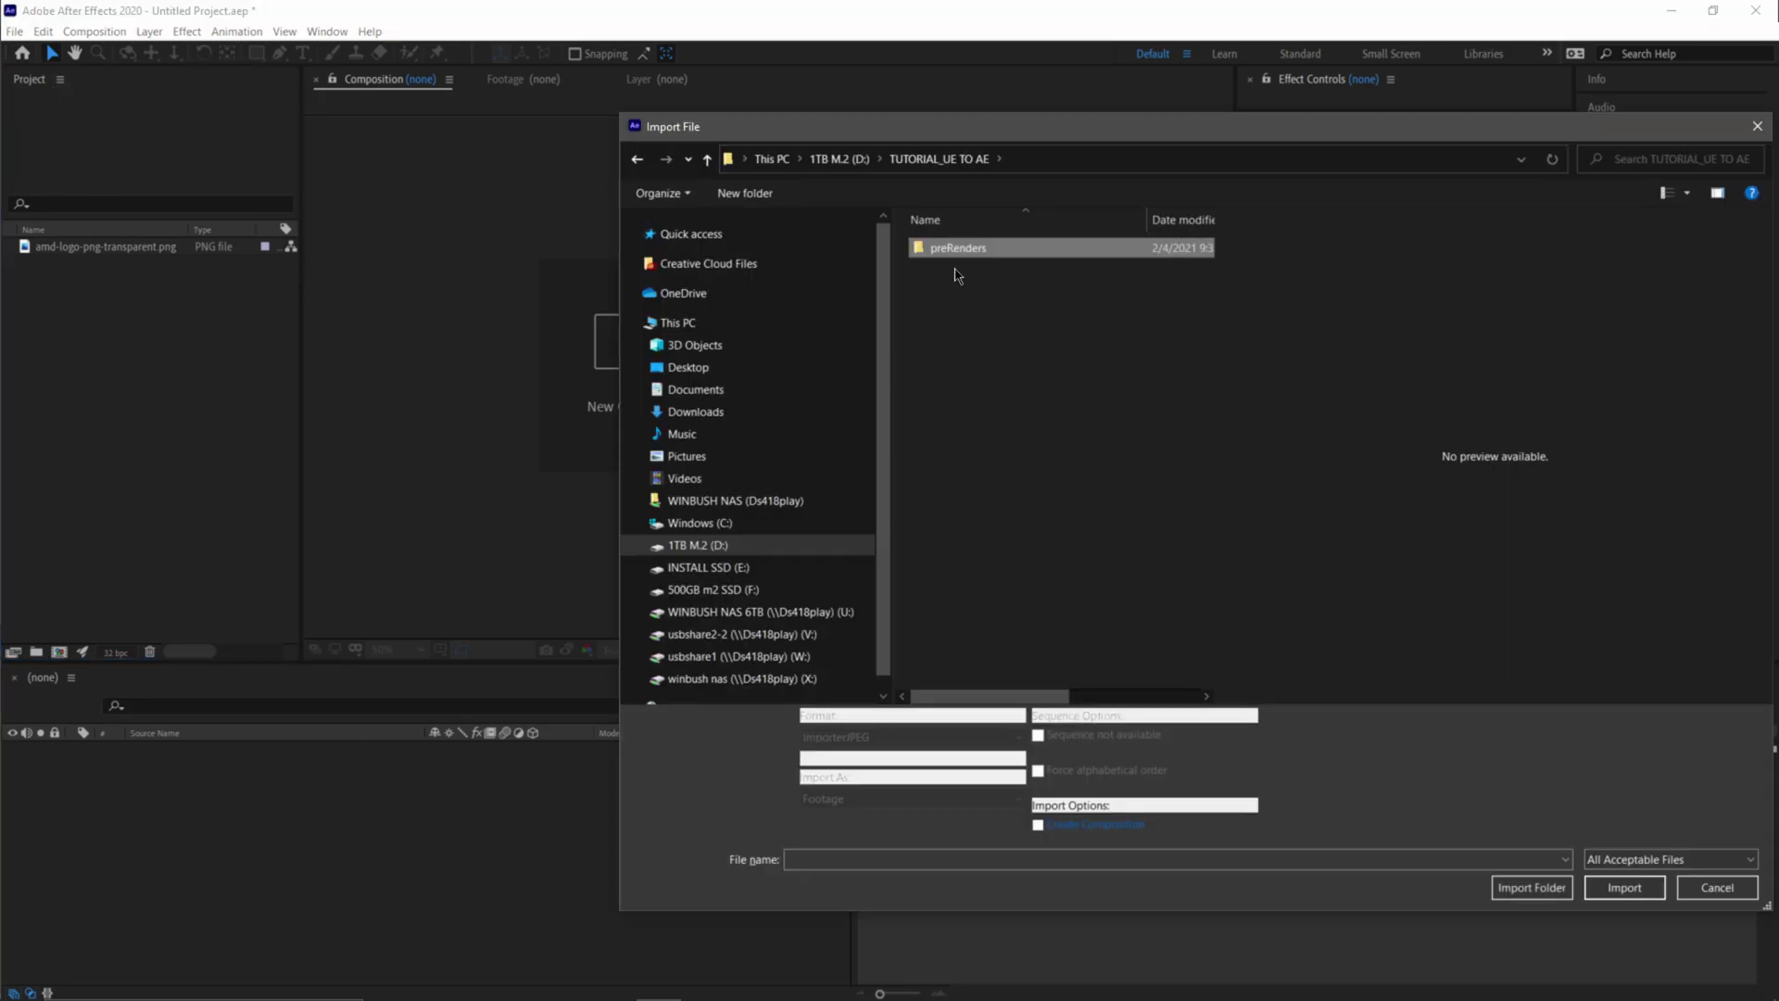
{"action": "double_click", "coordinate": [959, 248]}
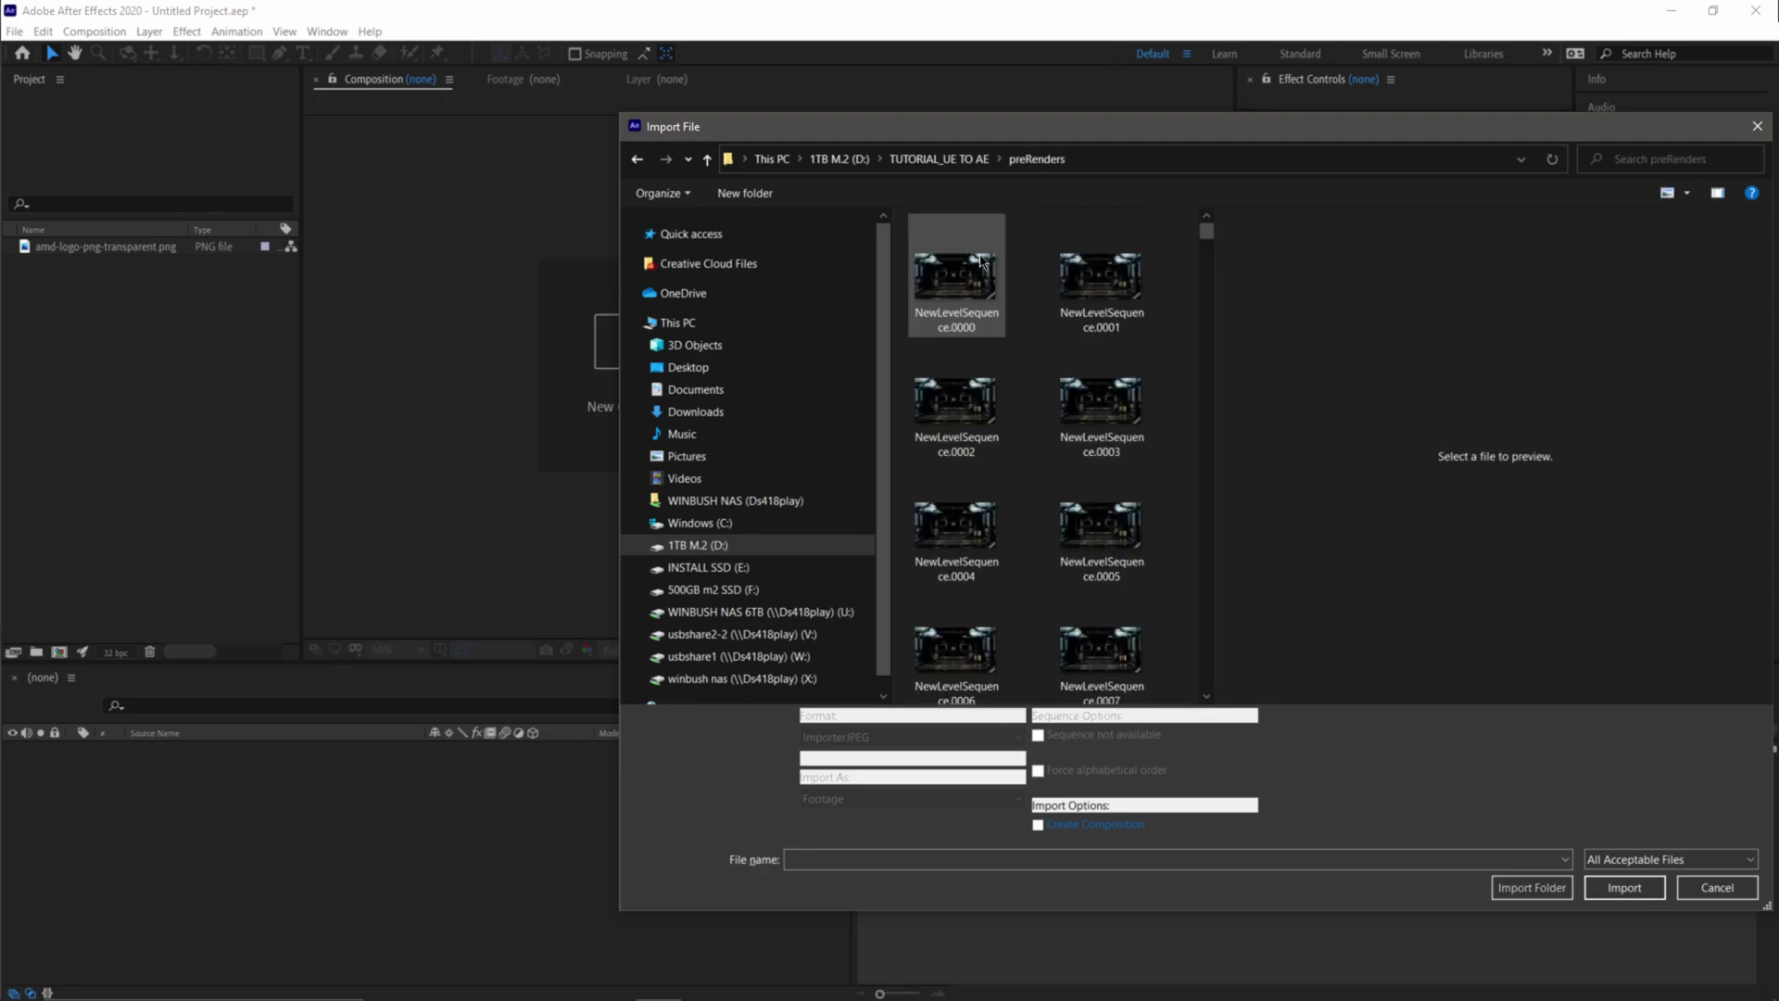
{"action": "left_click", "coordinate": [967, 271]}
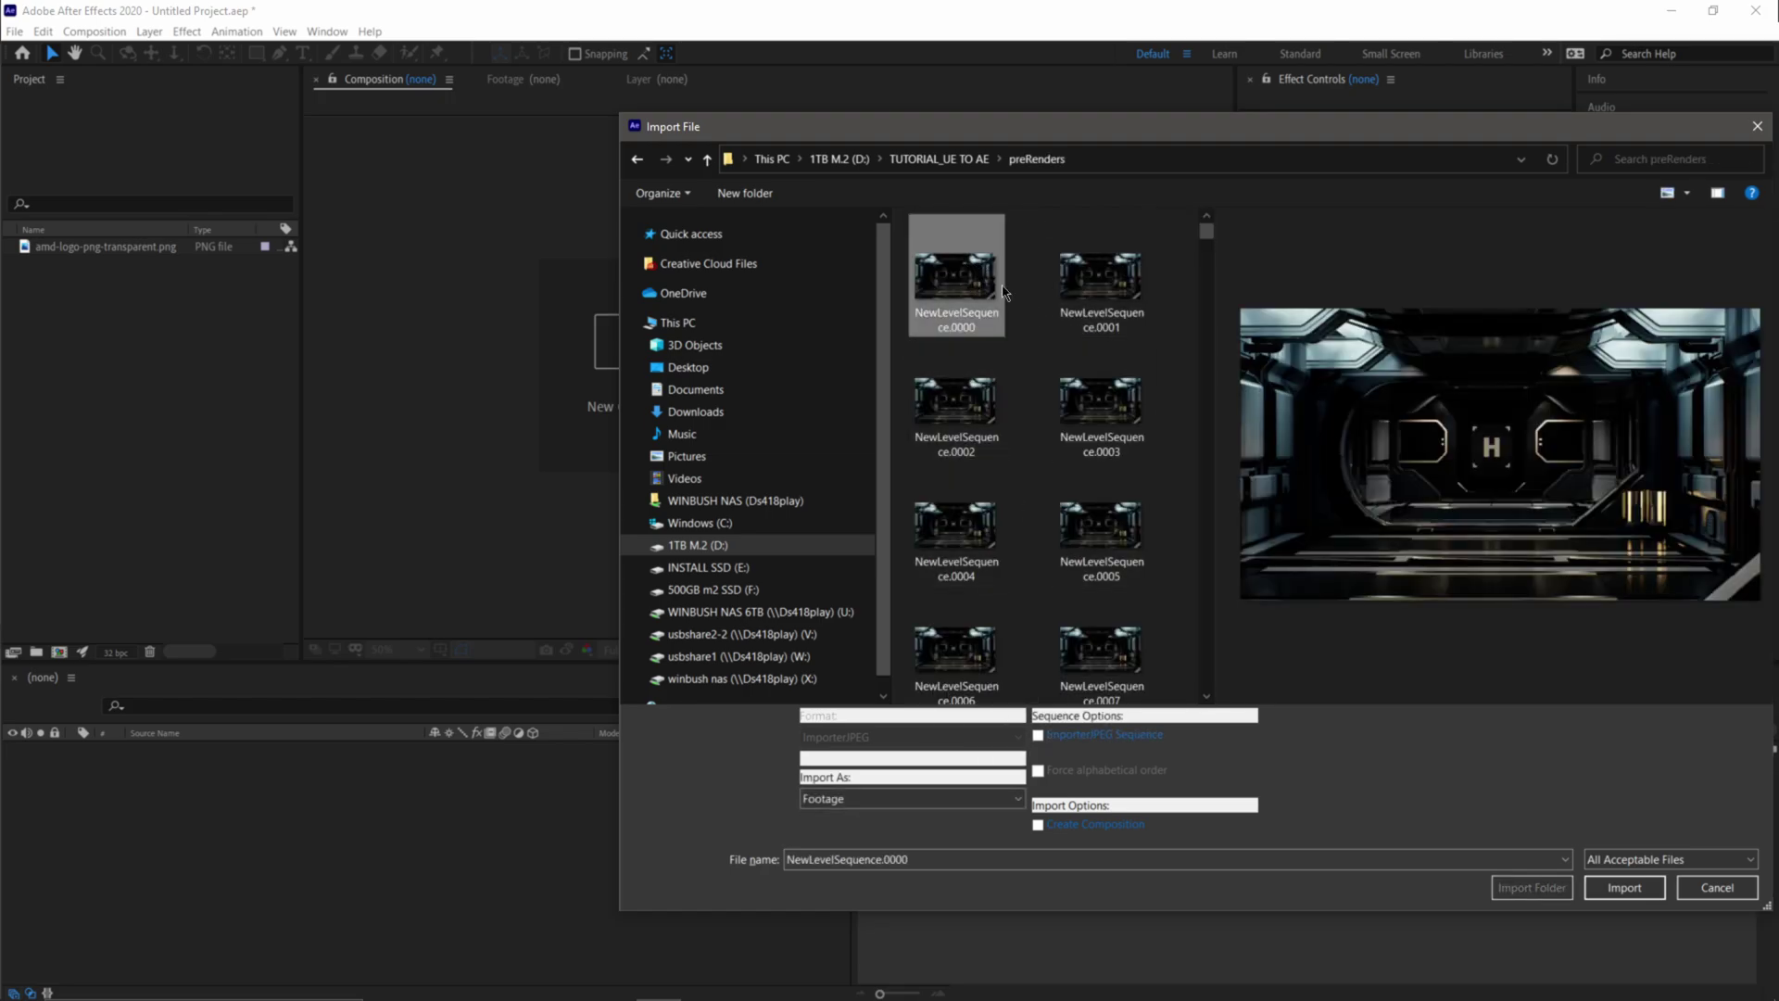
{"action": "left_click_drag", "start_coordinate": [987, 136], "coordinate": [721, 93]}
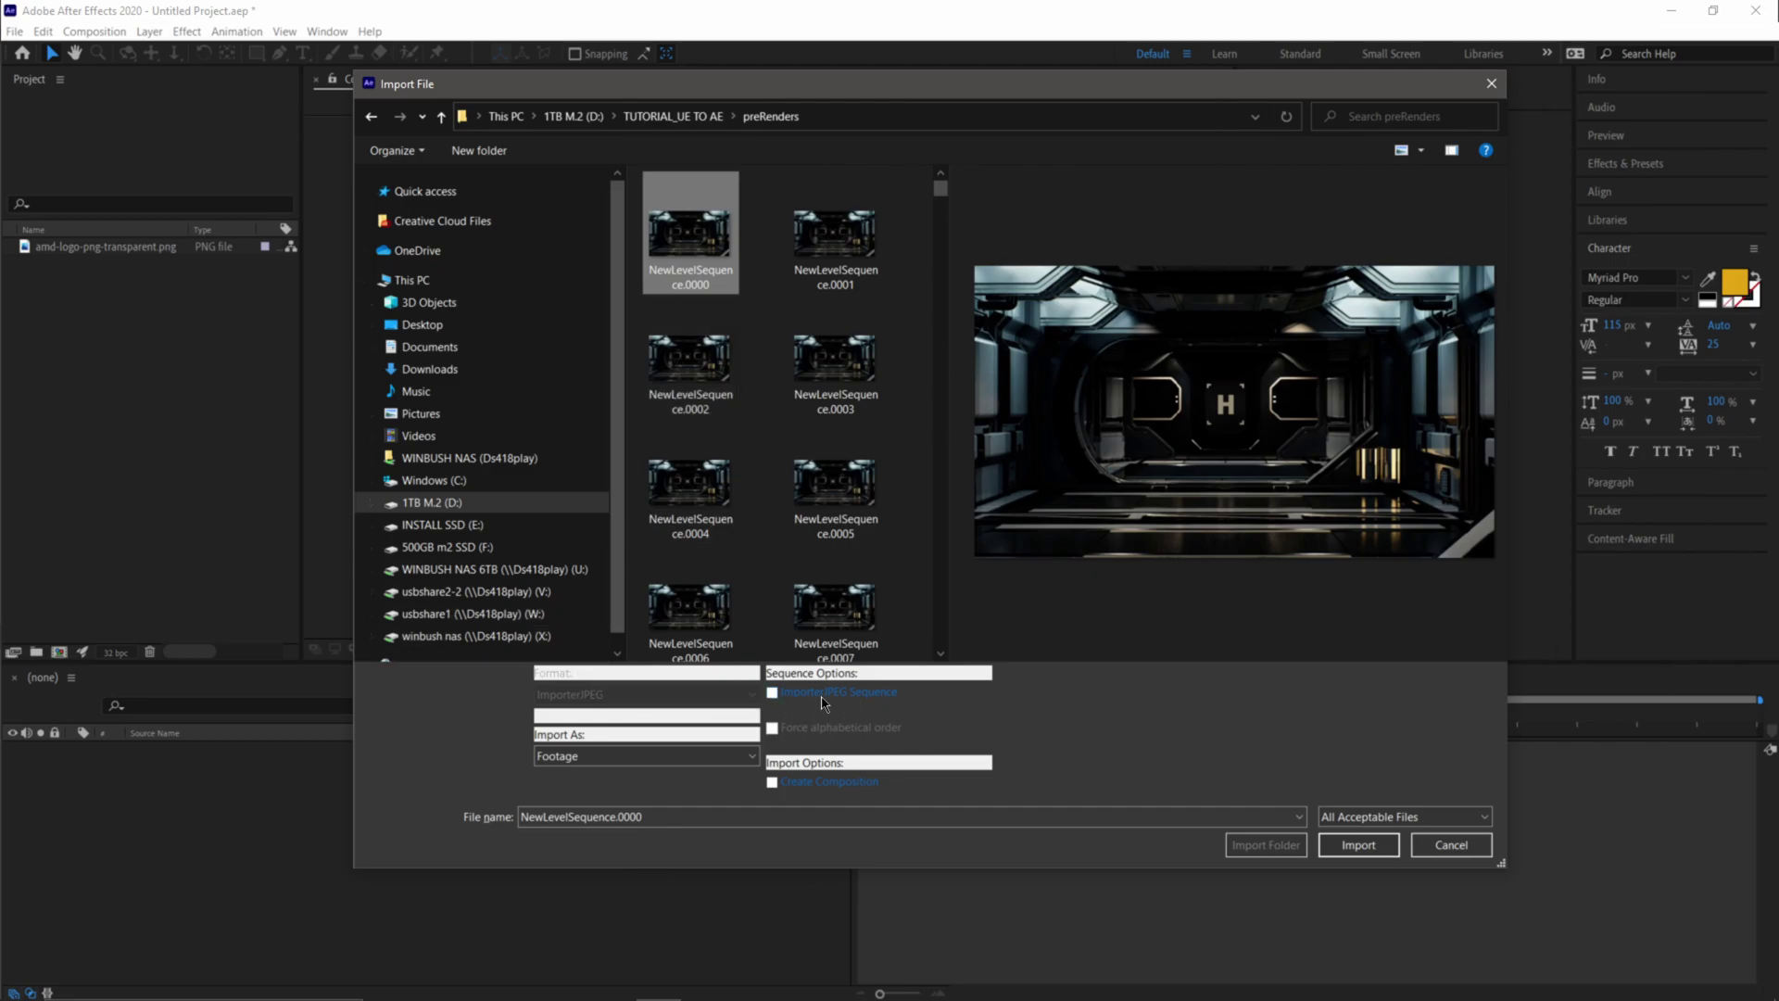
{"action": "left_click", "coordinate": [772, 693]}
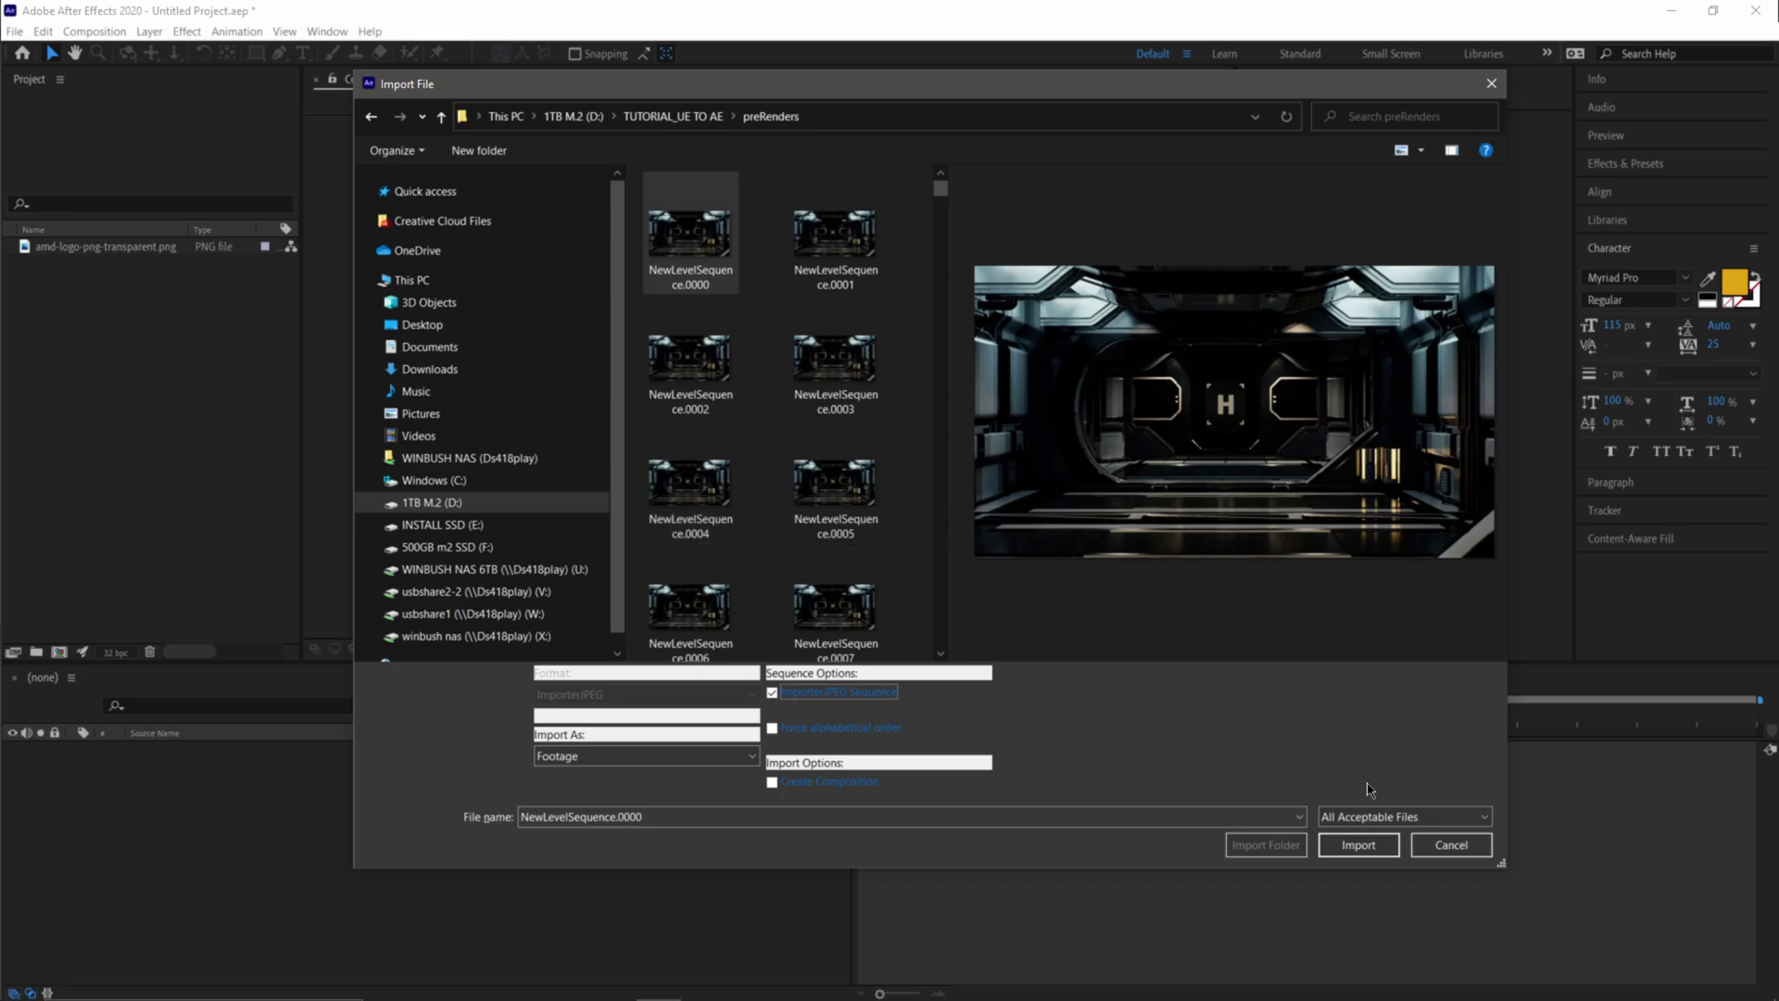
{"action": "left_click", "coordinate": [1358, 845]}
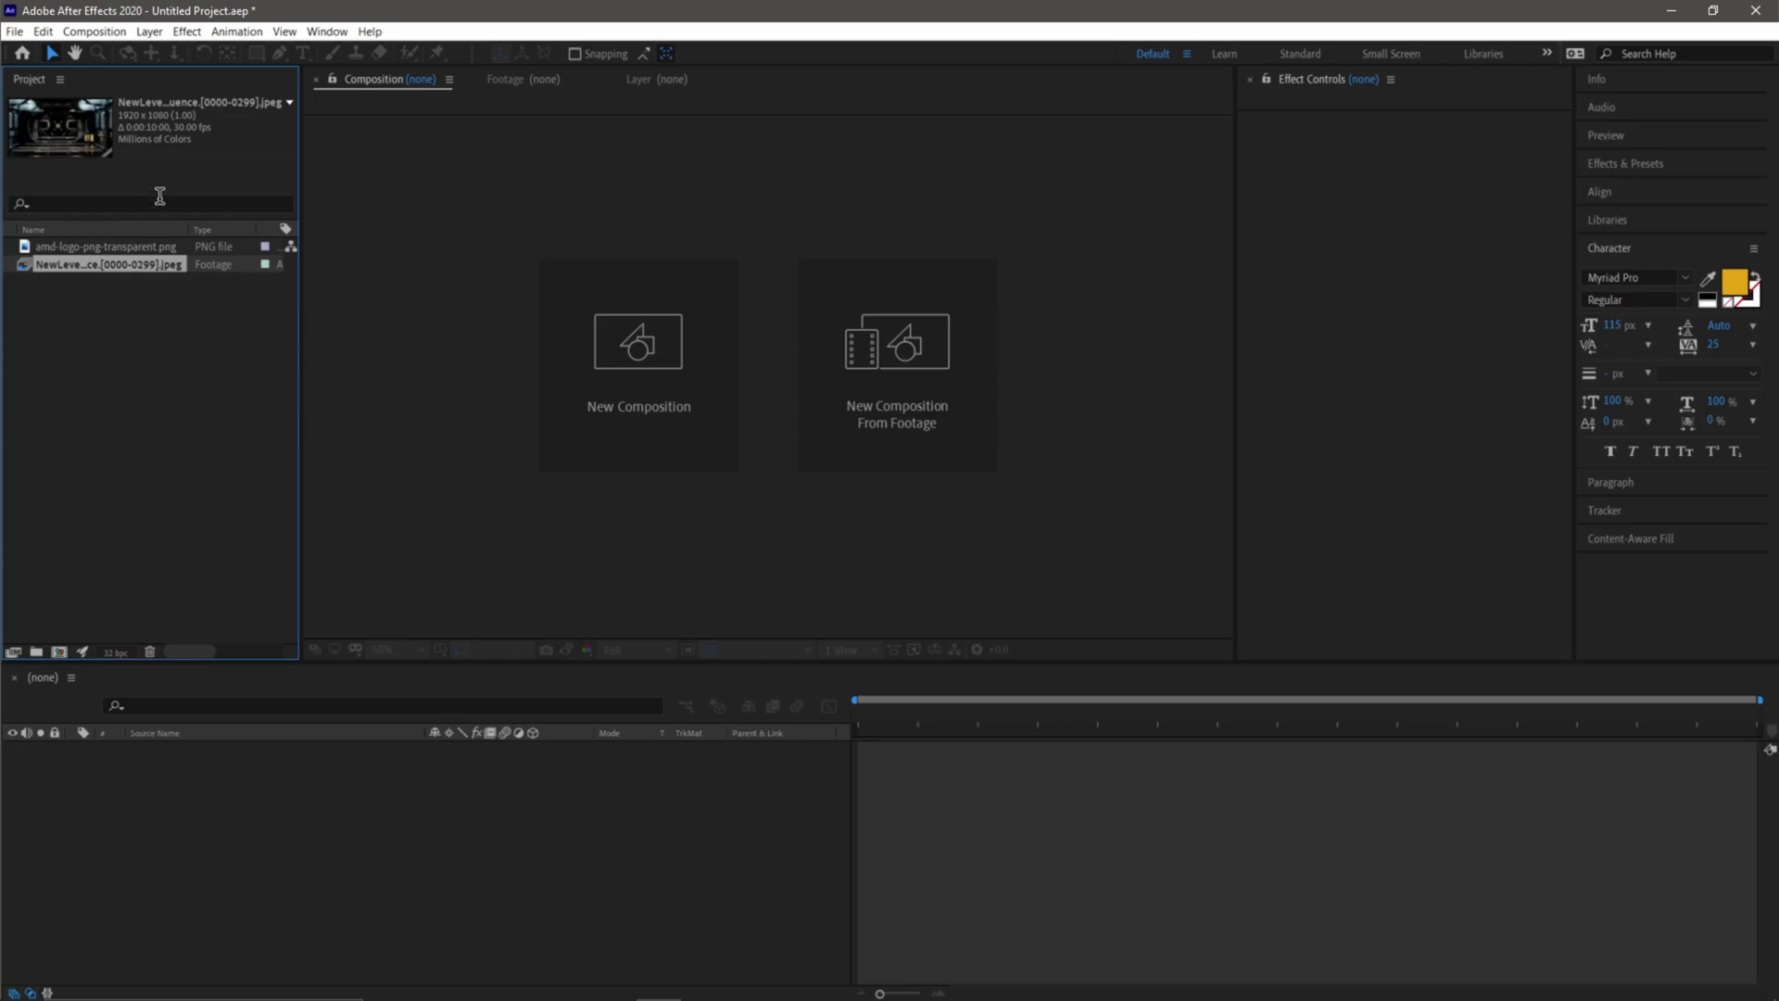
Step: Interpret the imported NewLevelSequence footage at a frame rate of 60 frames per second
{"action": "right_click", "coordinate": [154, 269]}
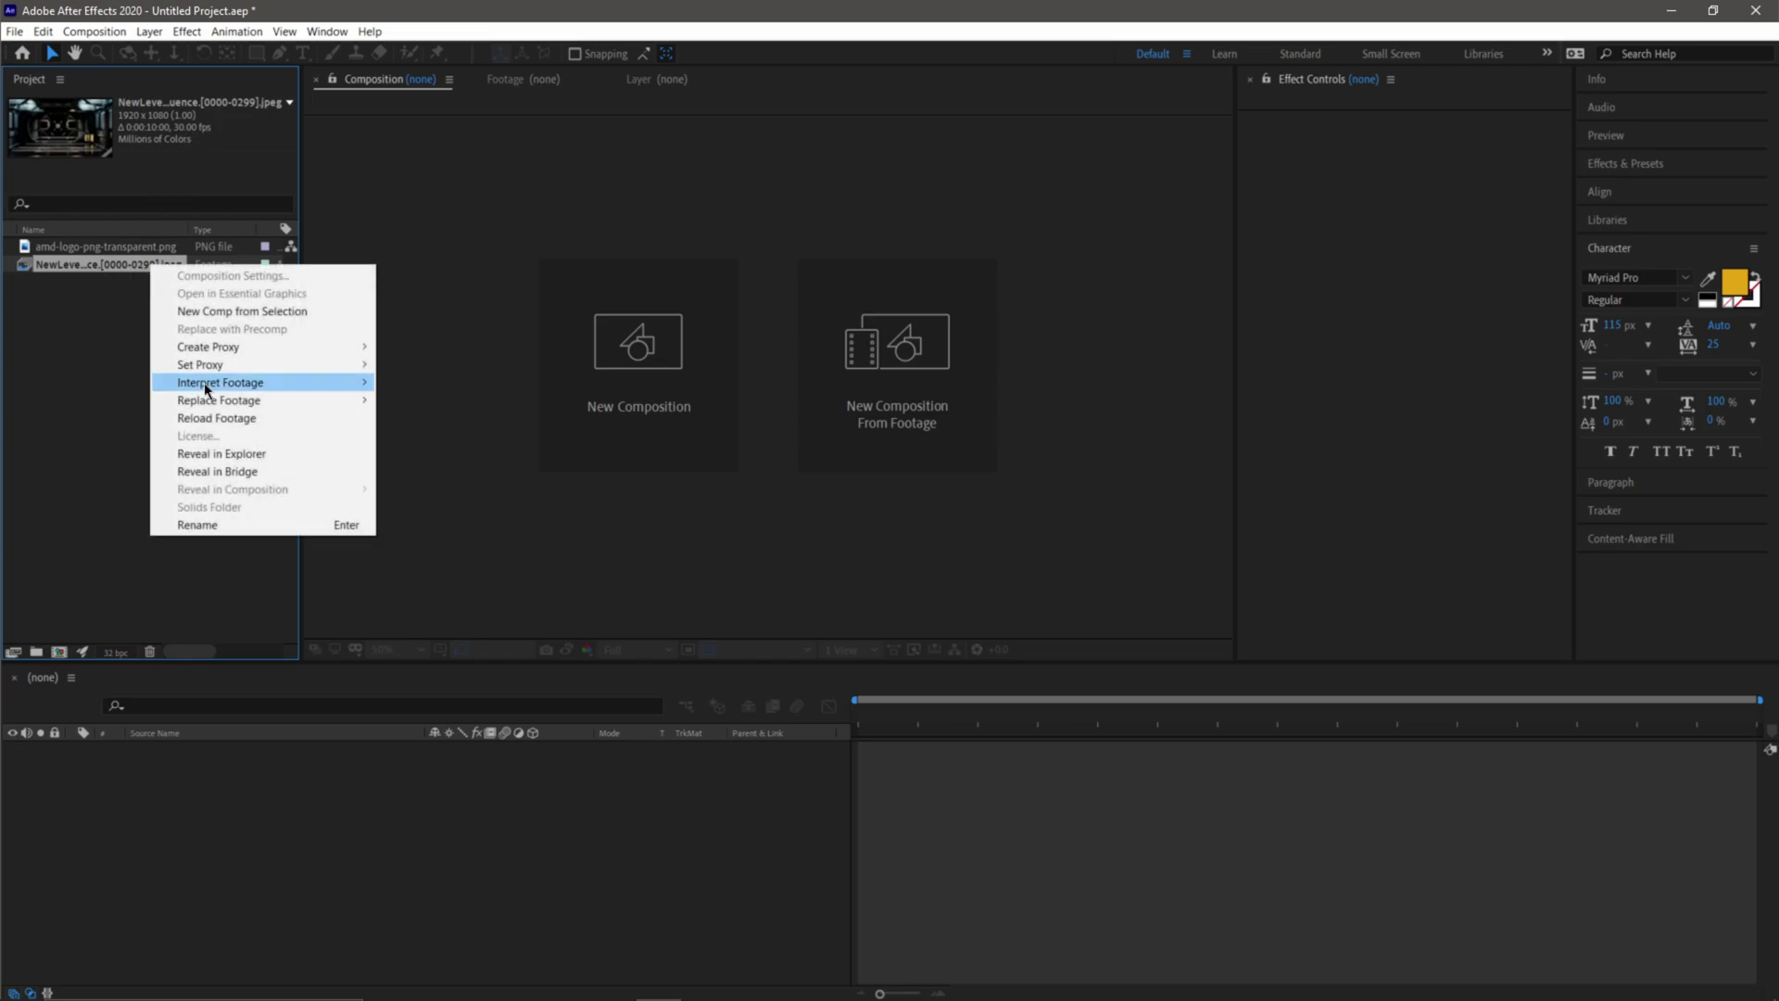
{"action": "mouse_move", "coordinate": [211, 390]}
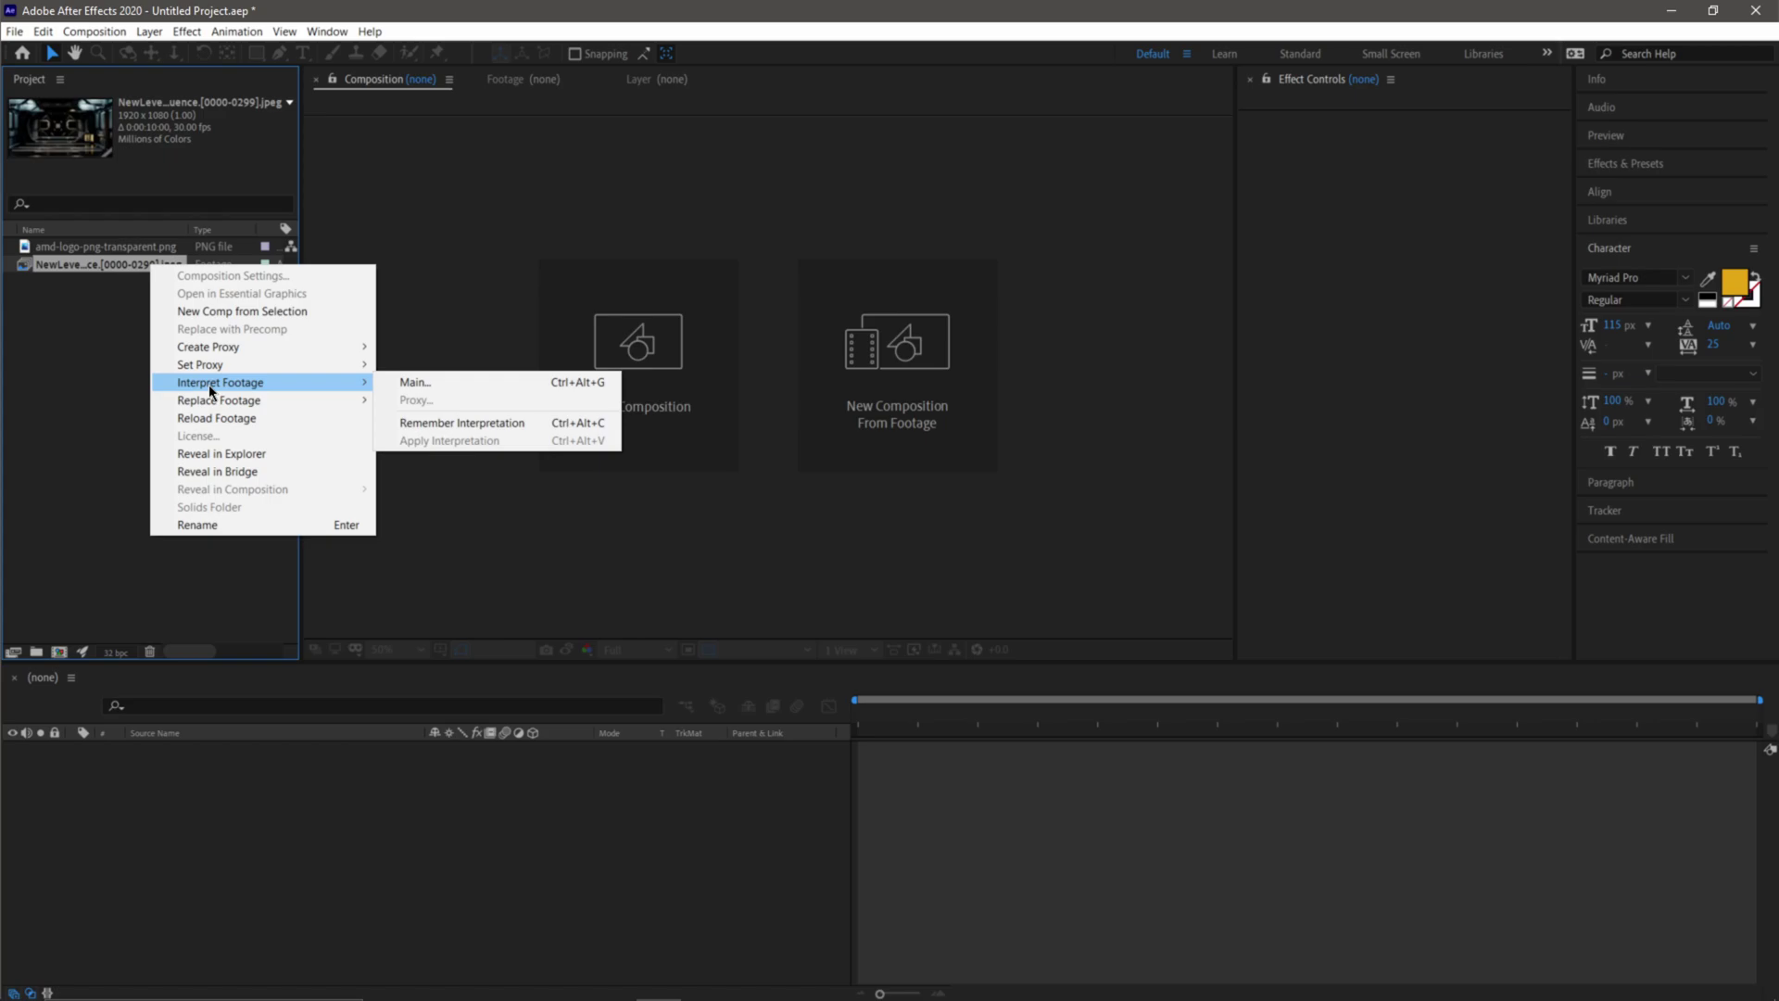
{"action": "left_click", "coordinate": [435, 382]}
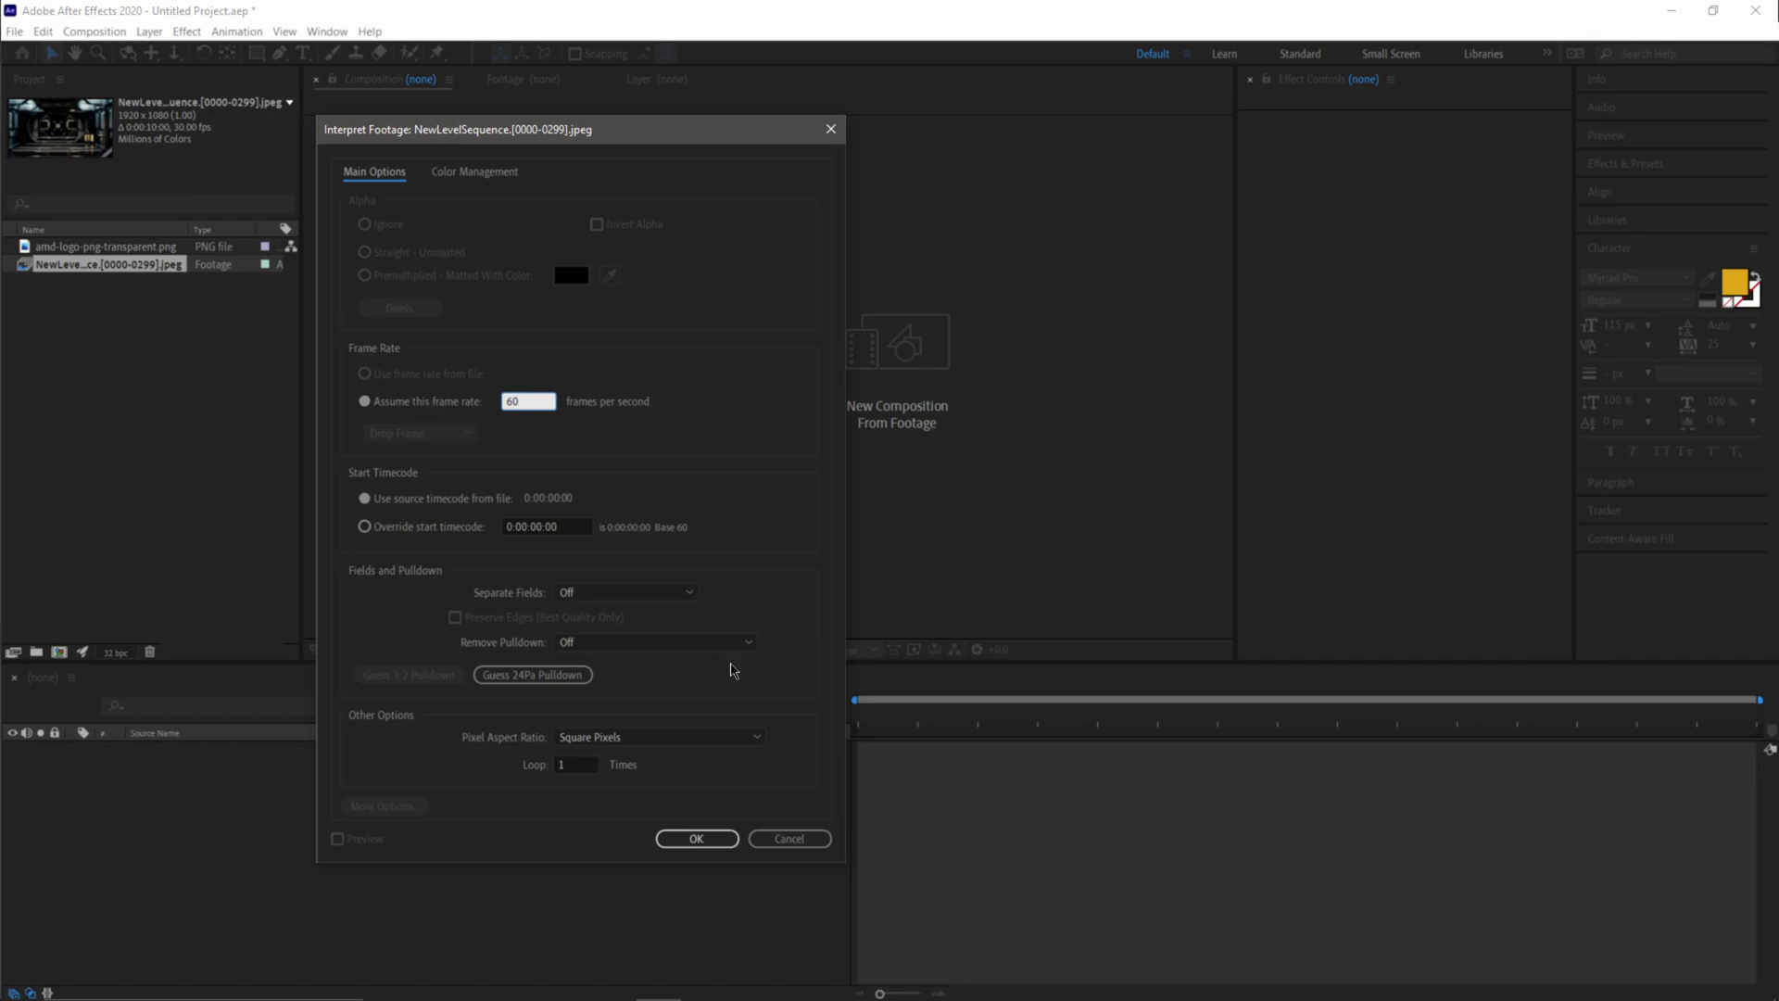
{"action": "left_click", "coordinate": [699, 840]}
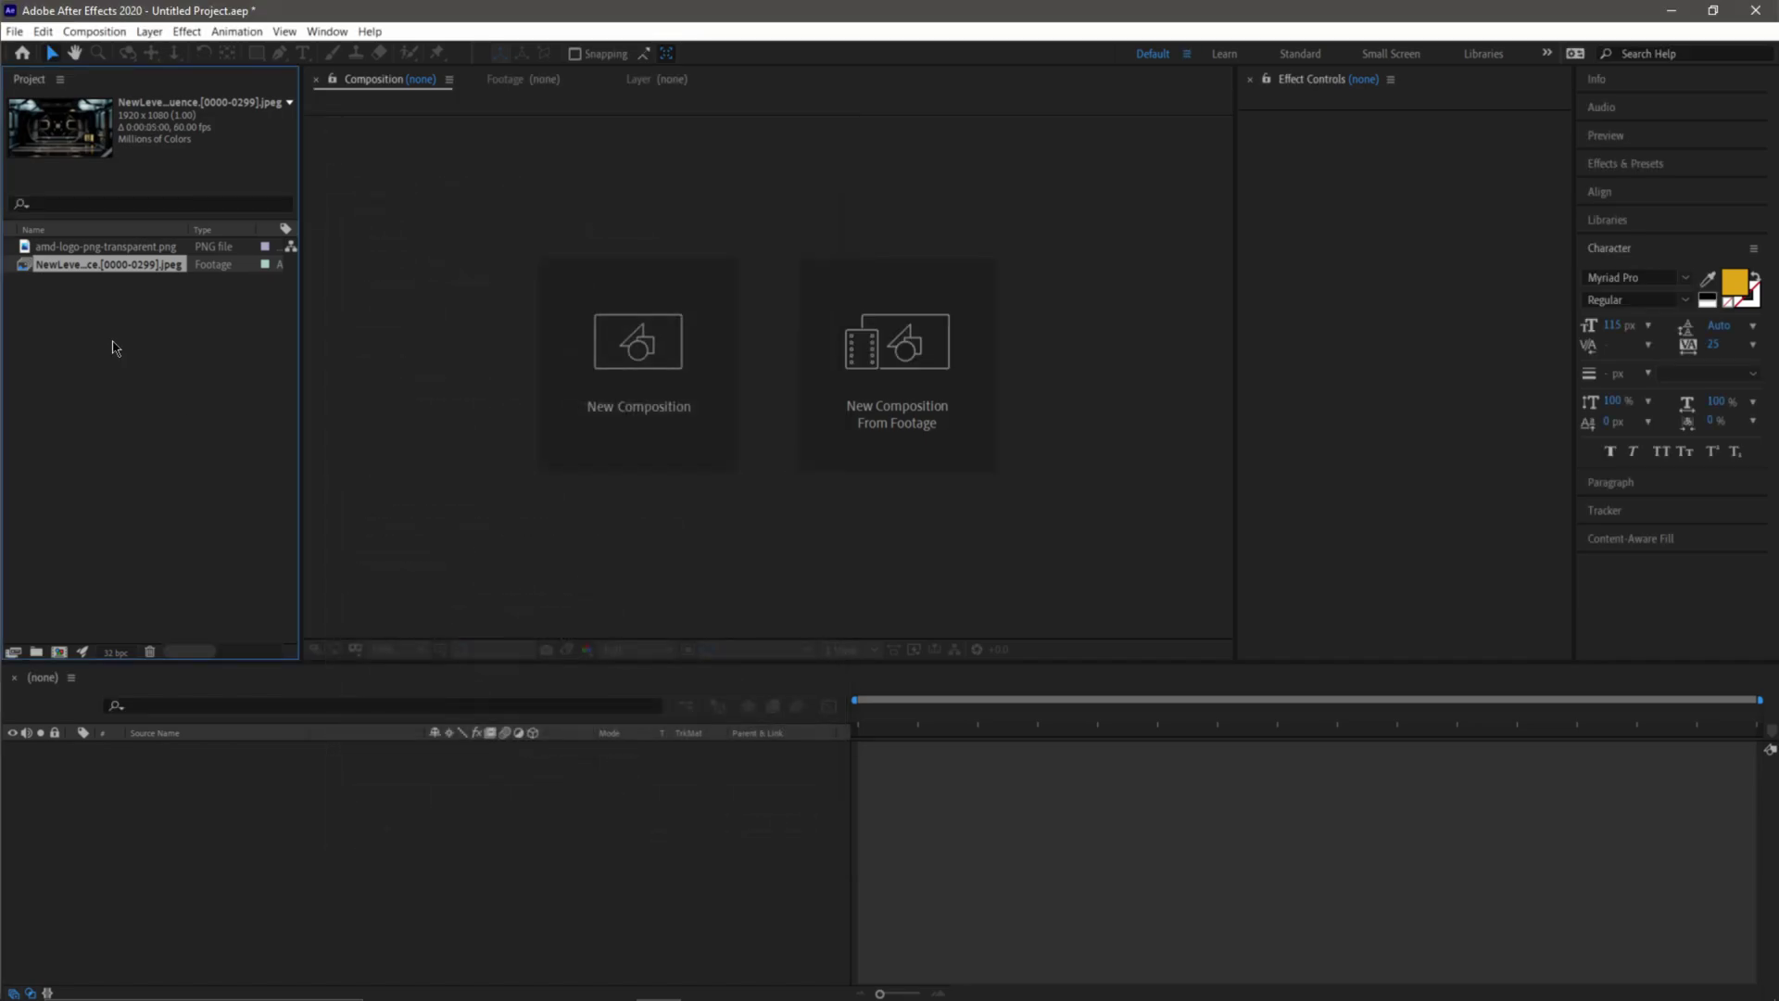
Step: Create a composition from the NewLevelSequence footage and preview it with a widened timeline area
{"action": "left_click_drag", "start_coordinate": [304, 813], "coordinate": [304, 813]}
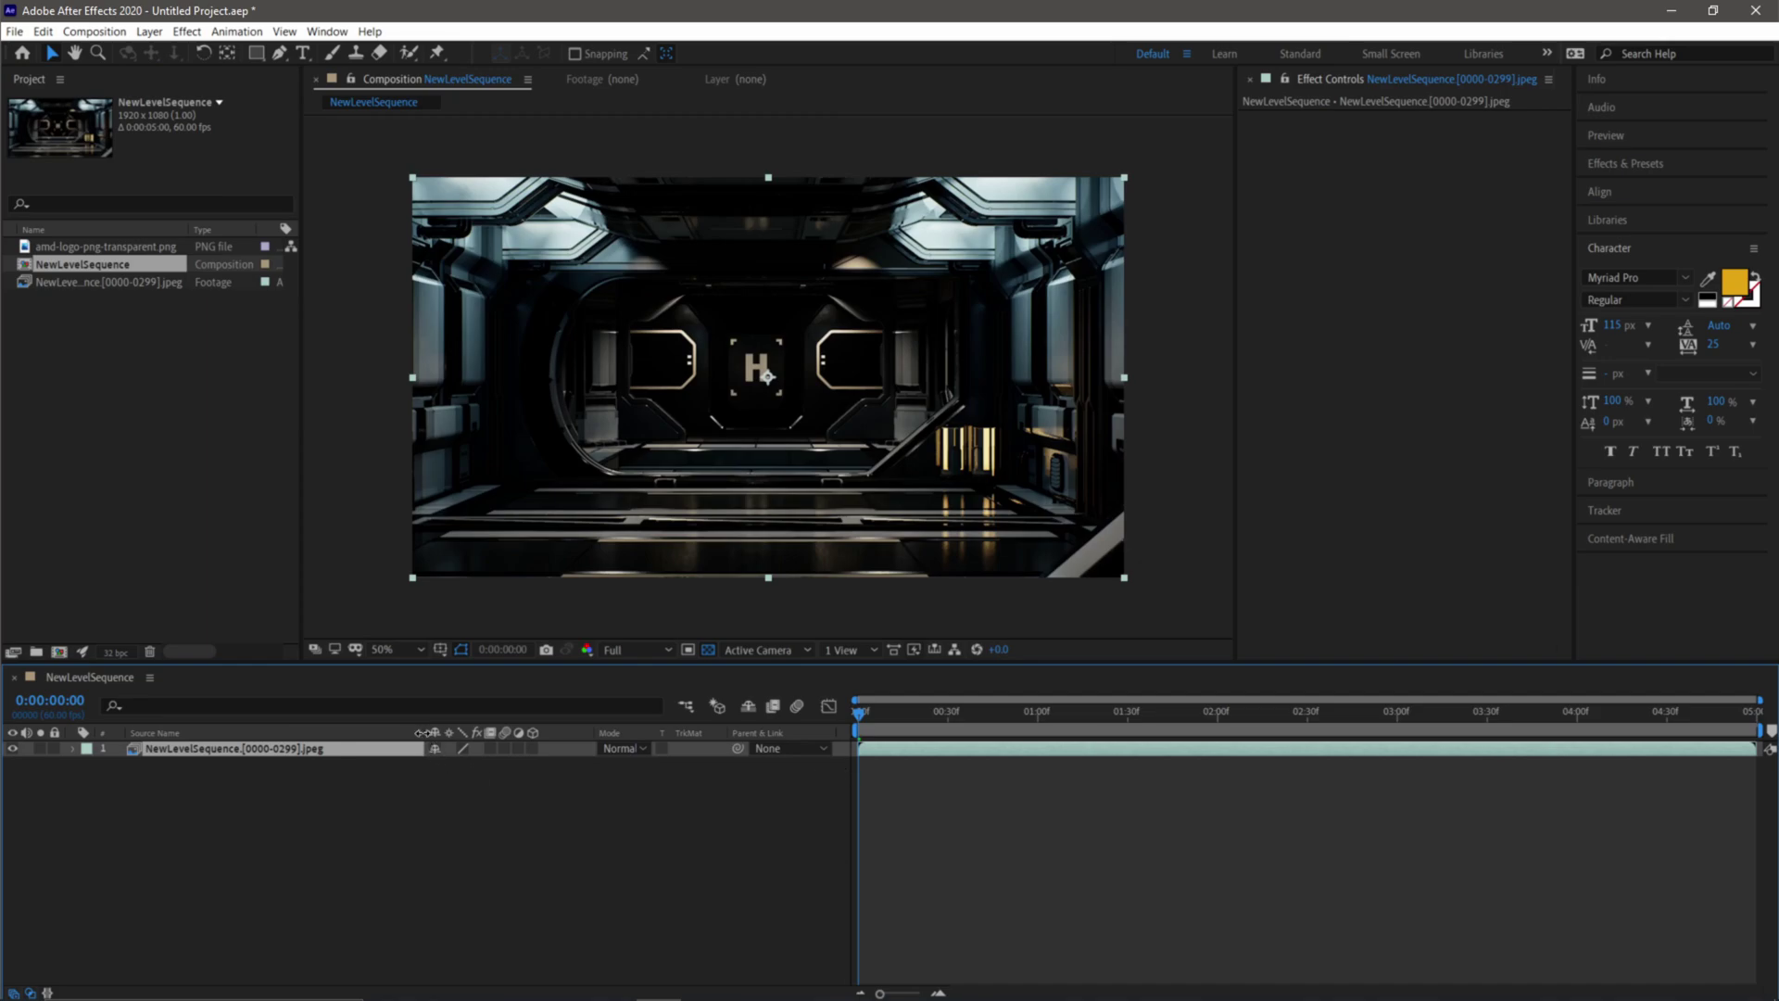
{"action": "left_click_drag", "start_coordinate": [422, 733], "coordinate": [266, 737]}
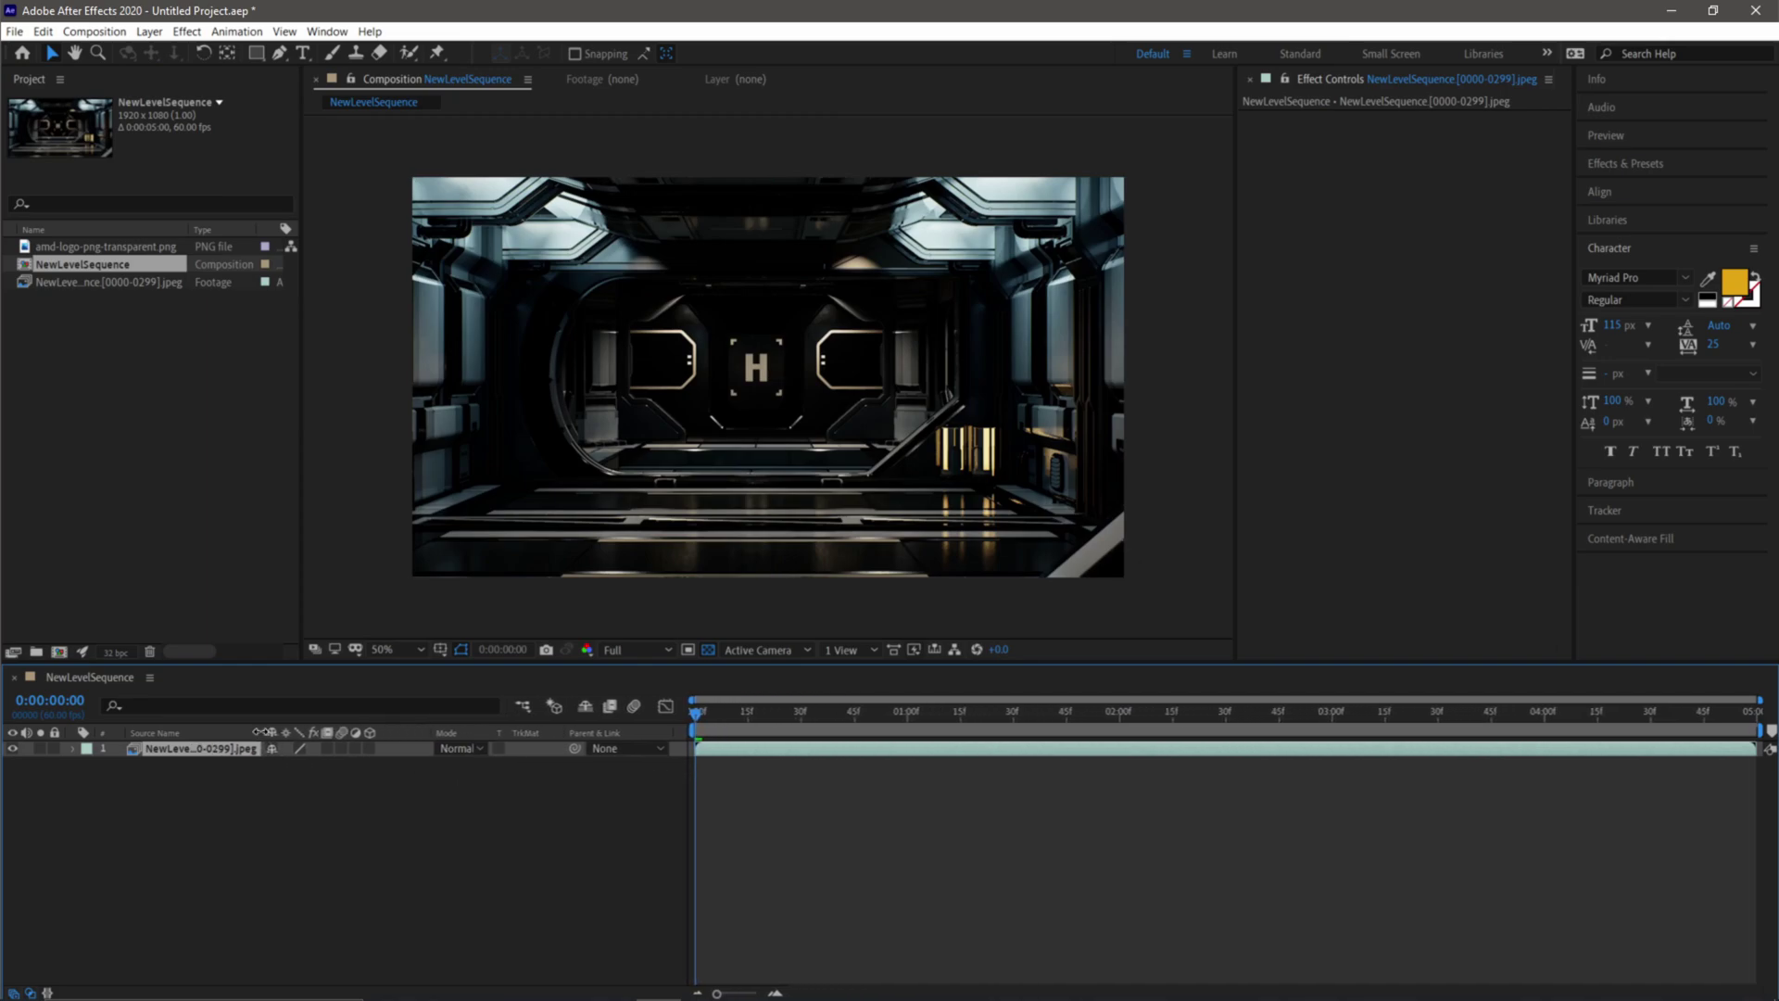
{"action": "key", "text": "space"}
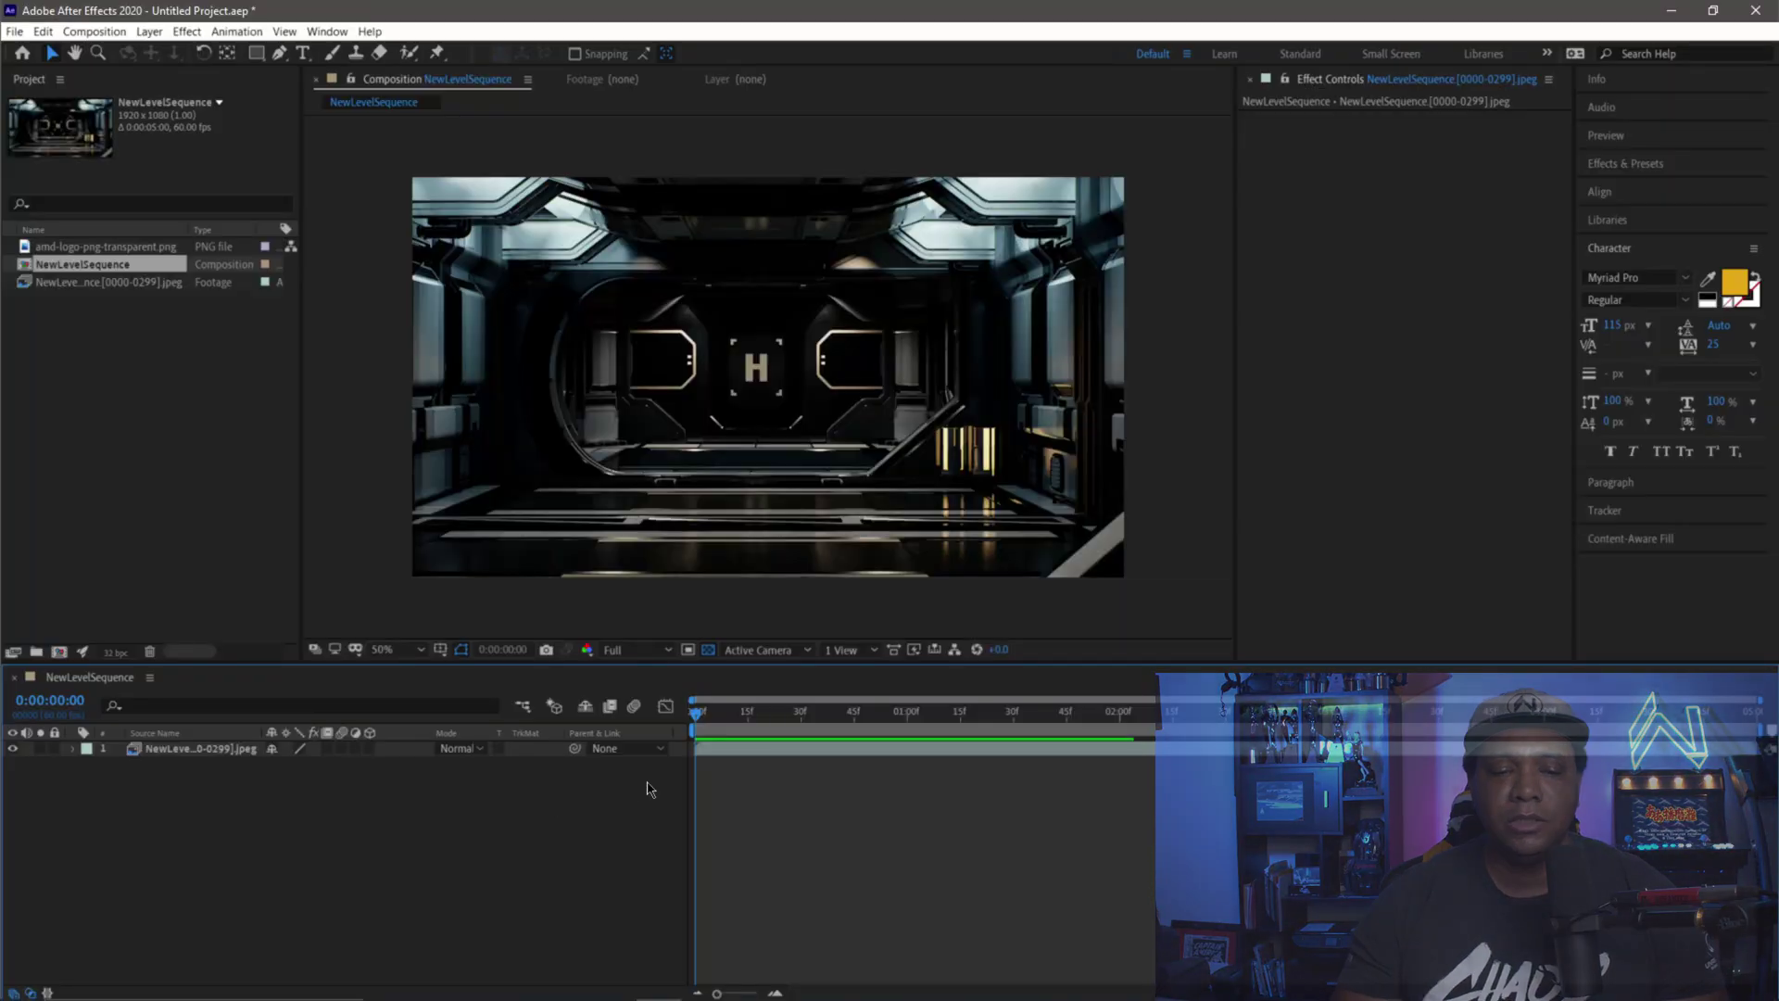
Step: Switch back to Unreal Editor and collapse the CineCameraActor1 track in the sequence
{"action": "left_click", "coordinate": [1672, 13]}
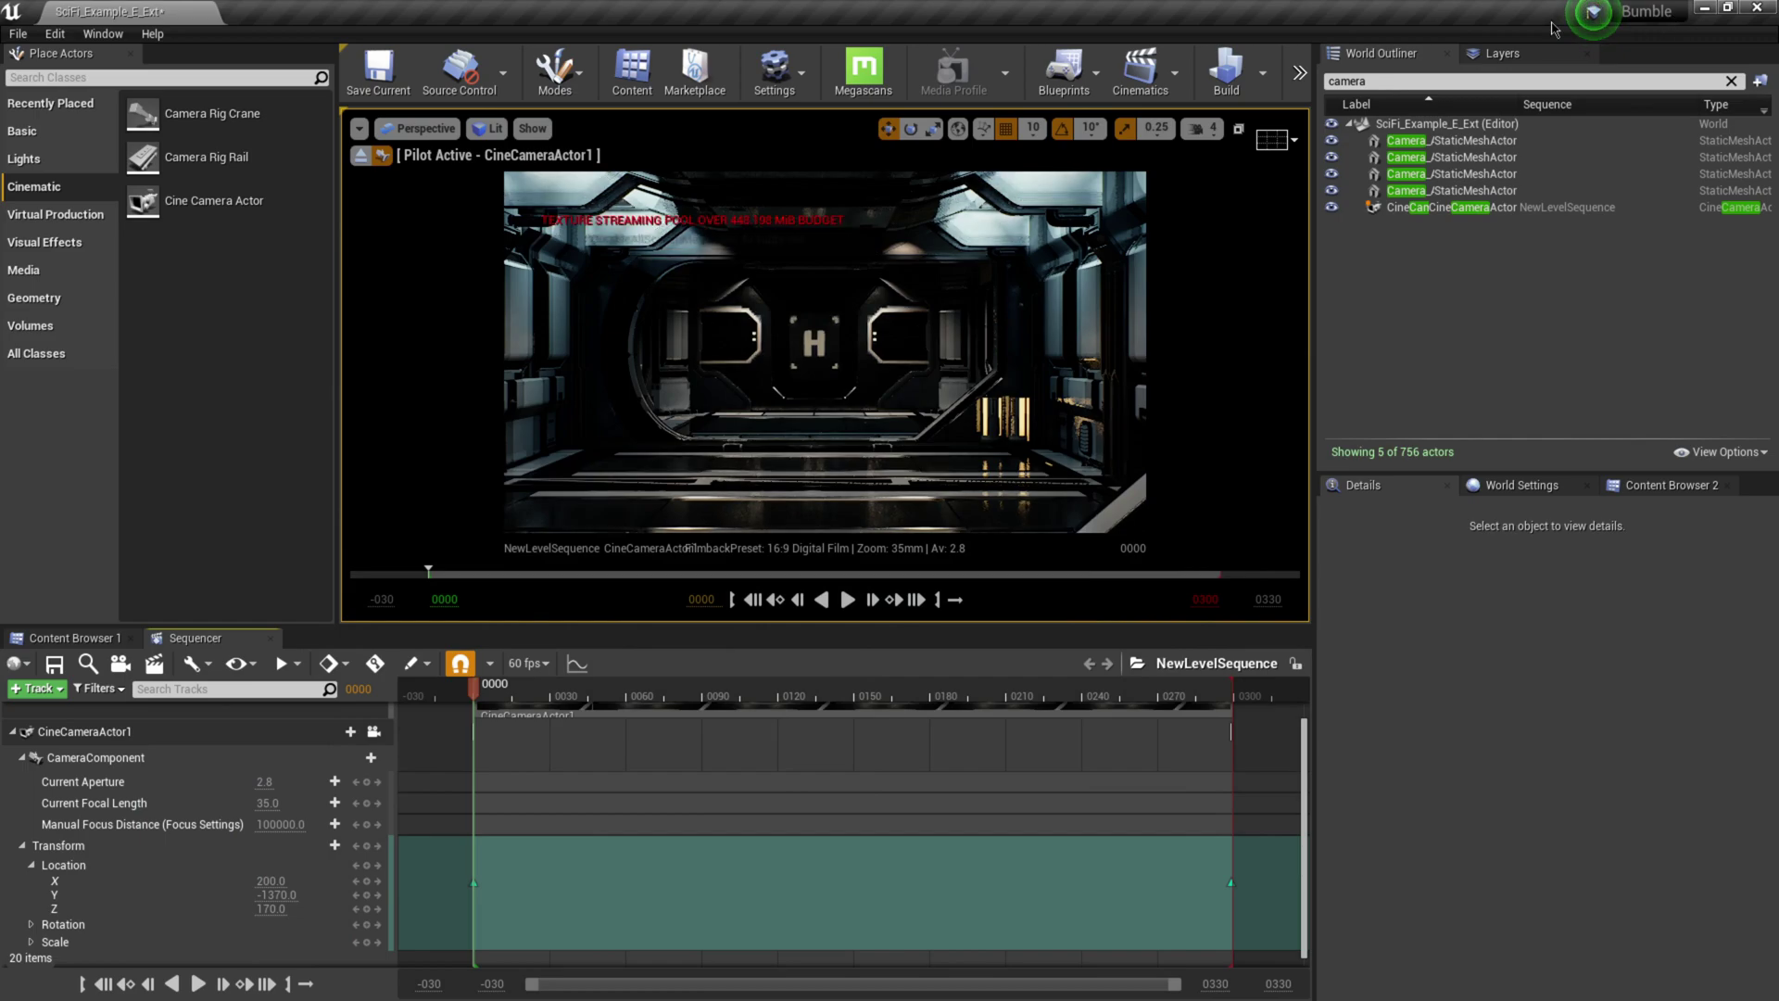
{"action": "scroll", "coordinate": [77, 768], "scroll_direction": "up", "scroll_amount": 2}
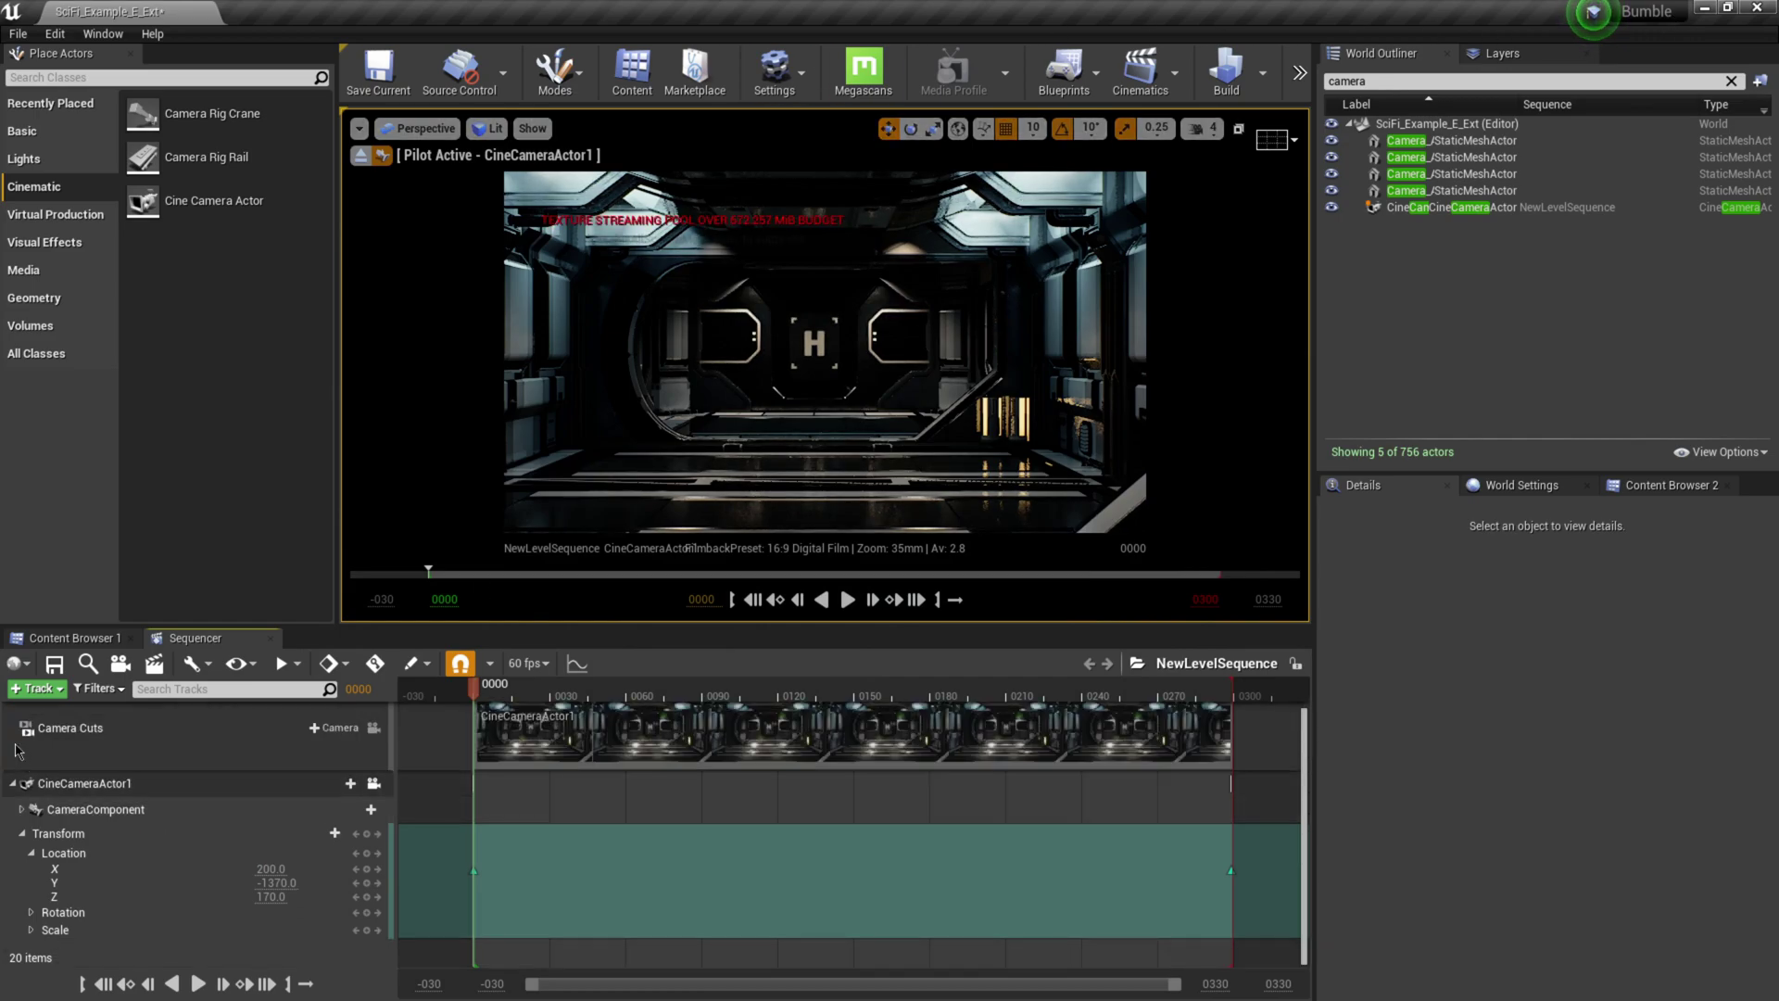
{"action": "left_click", "coordinate": [13, 796]}
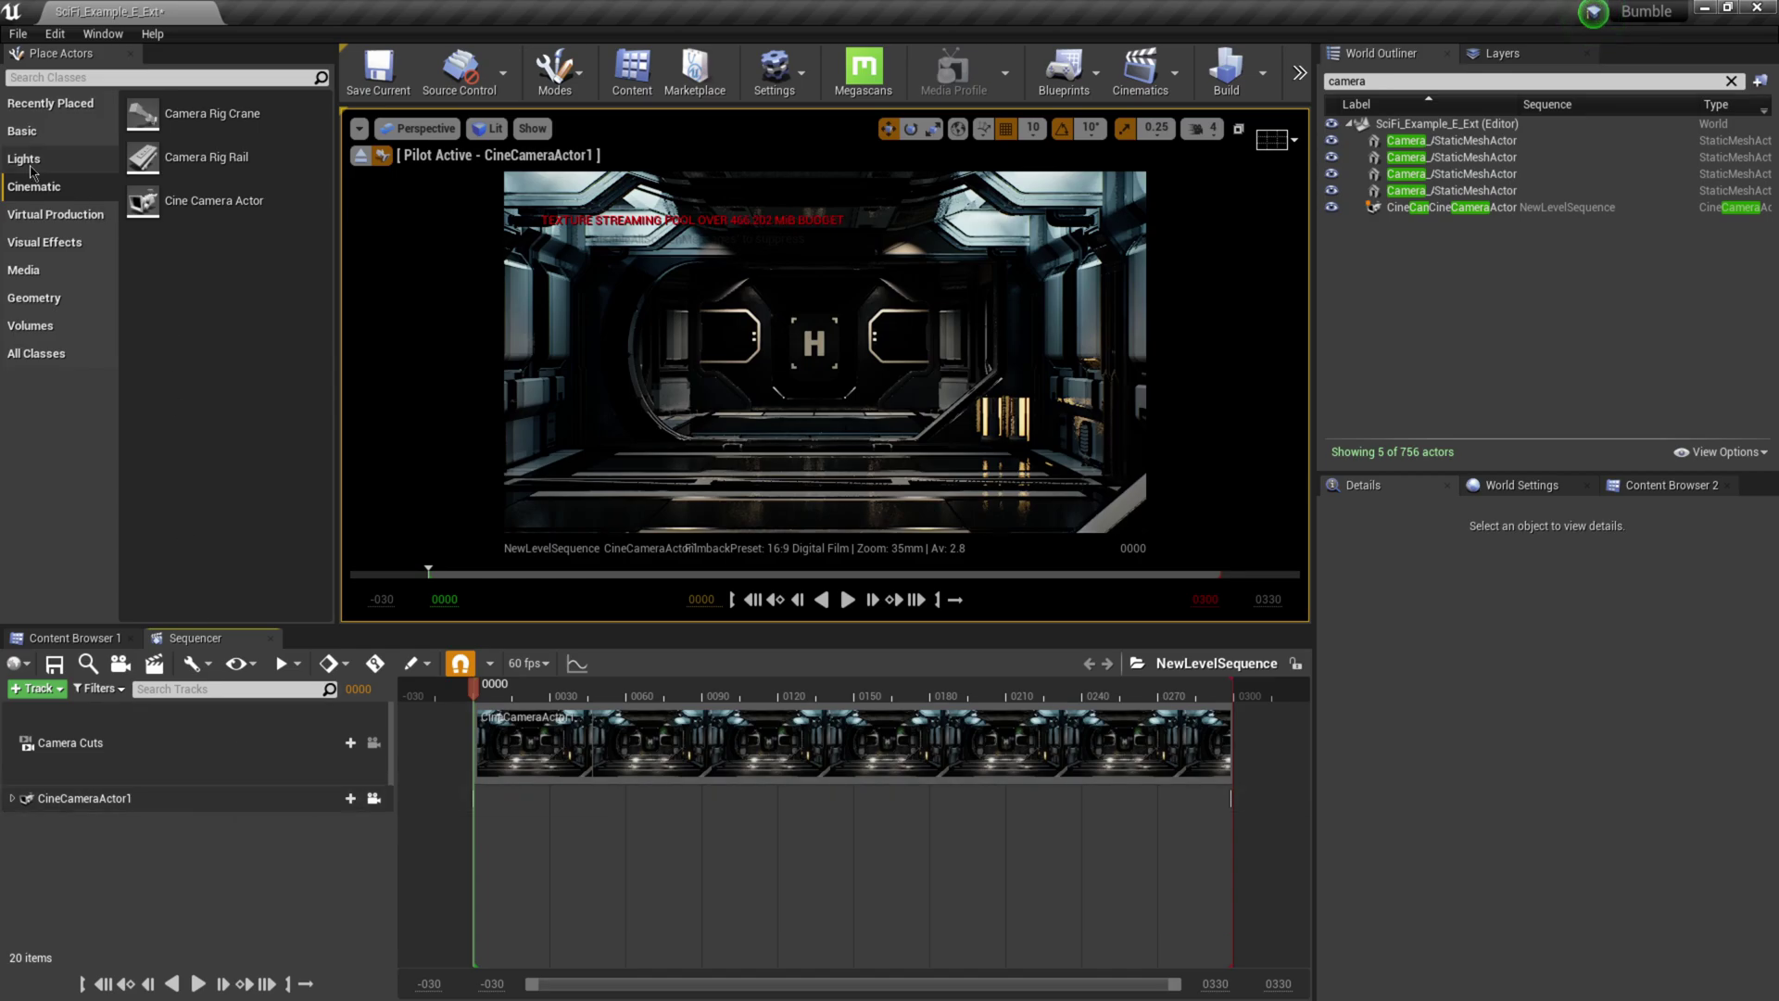
Step: Place a basic cube in the hallway in front of the camera and move it to X 1065, Y -1383
{"action": "left_click", "coordinate": [34, 130]}
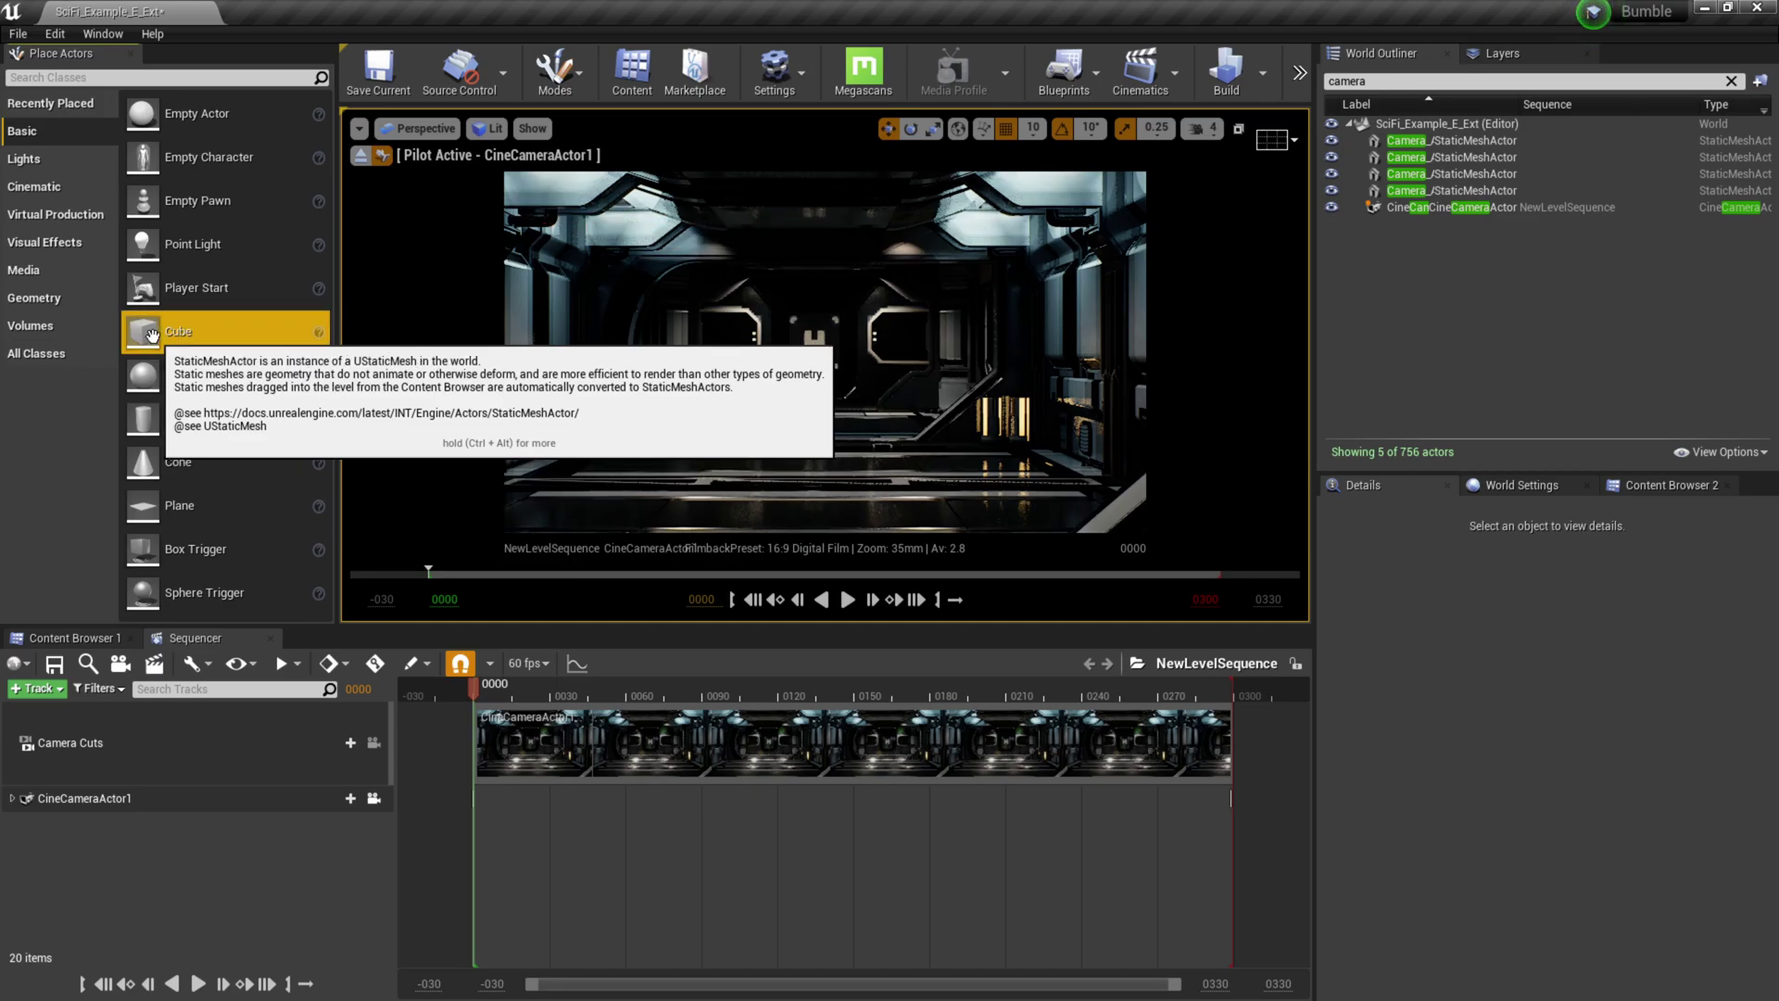
{"action": "left_click_drag", "start_coordinate": [177, 331], "coordinate": [806, 299]}
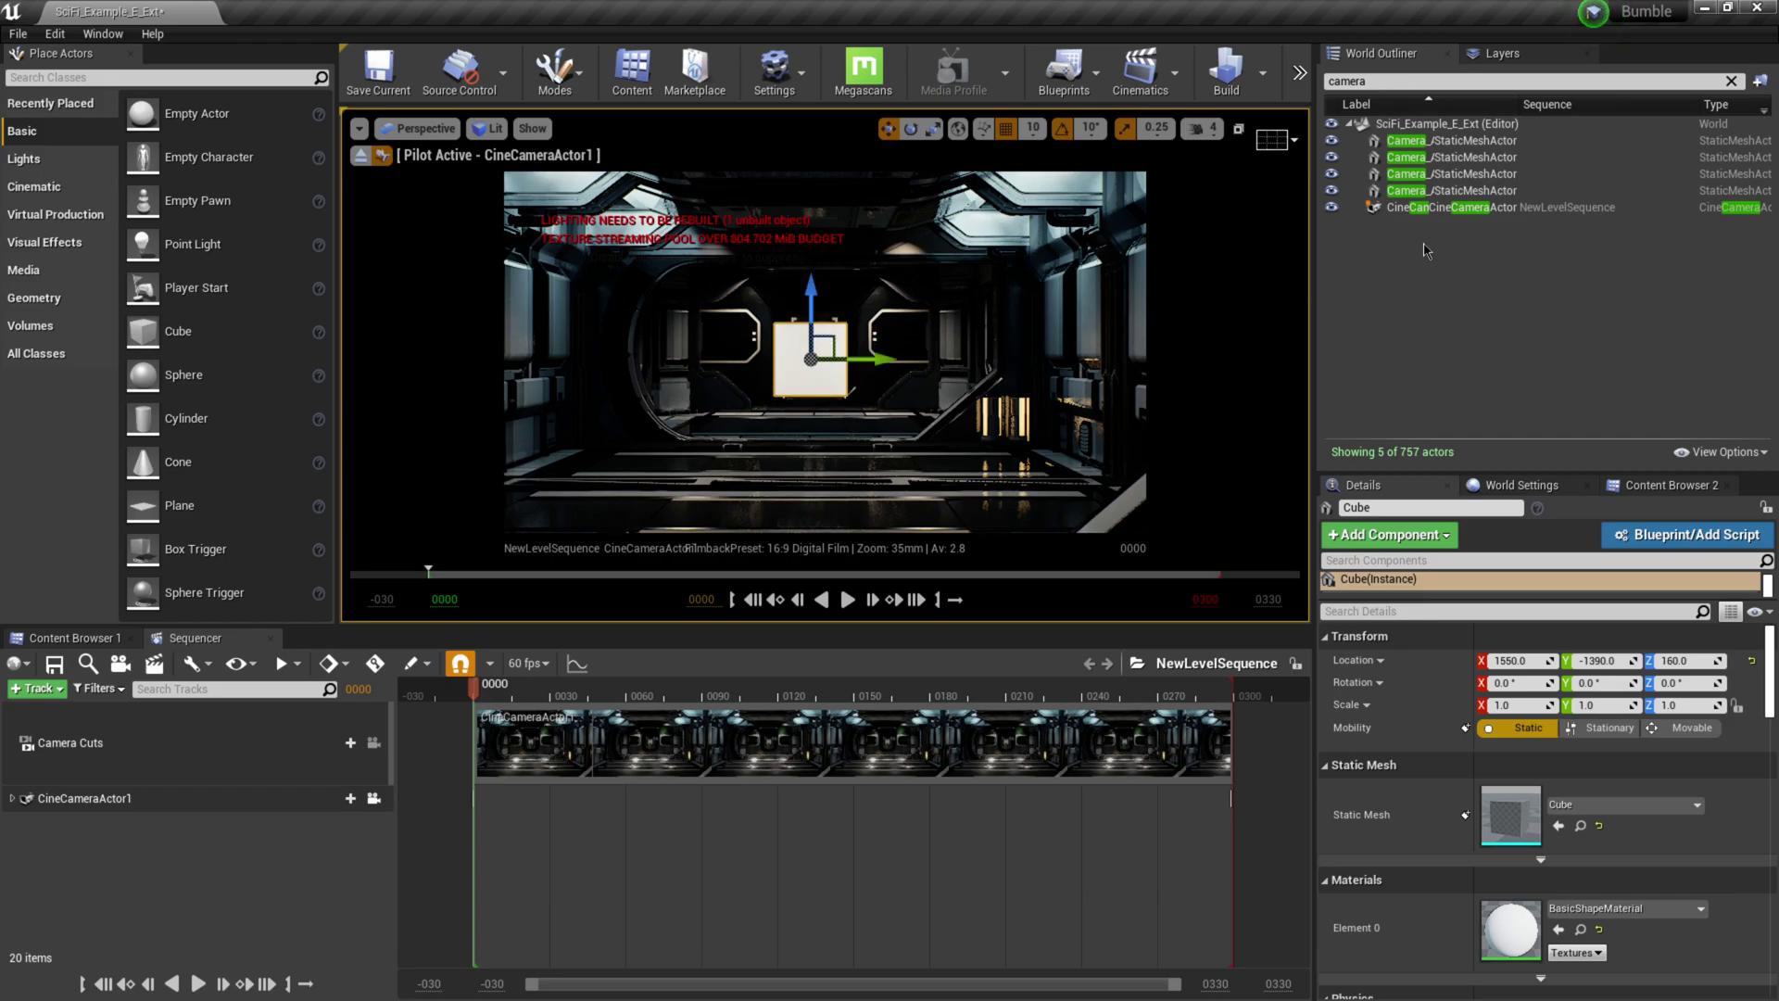
{"action": "left_click", "coordinate": [1731, 83]}
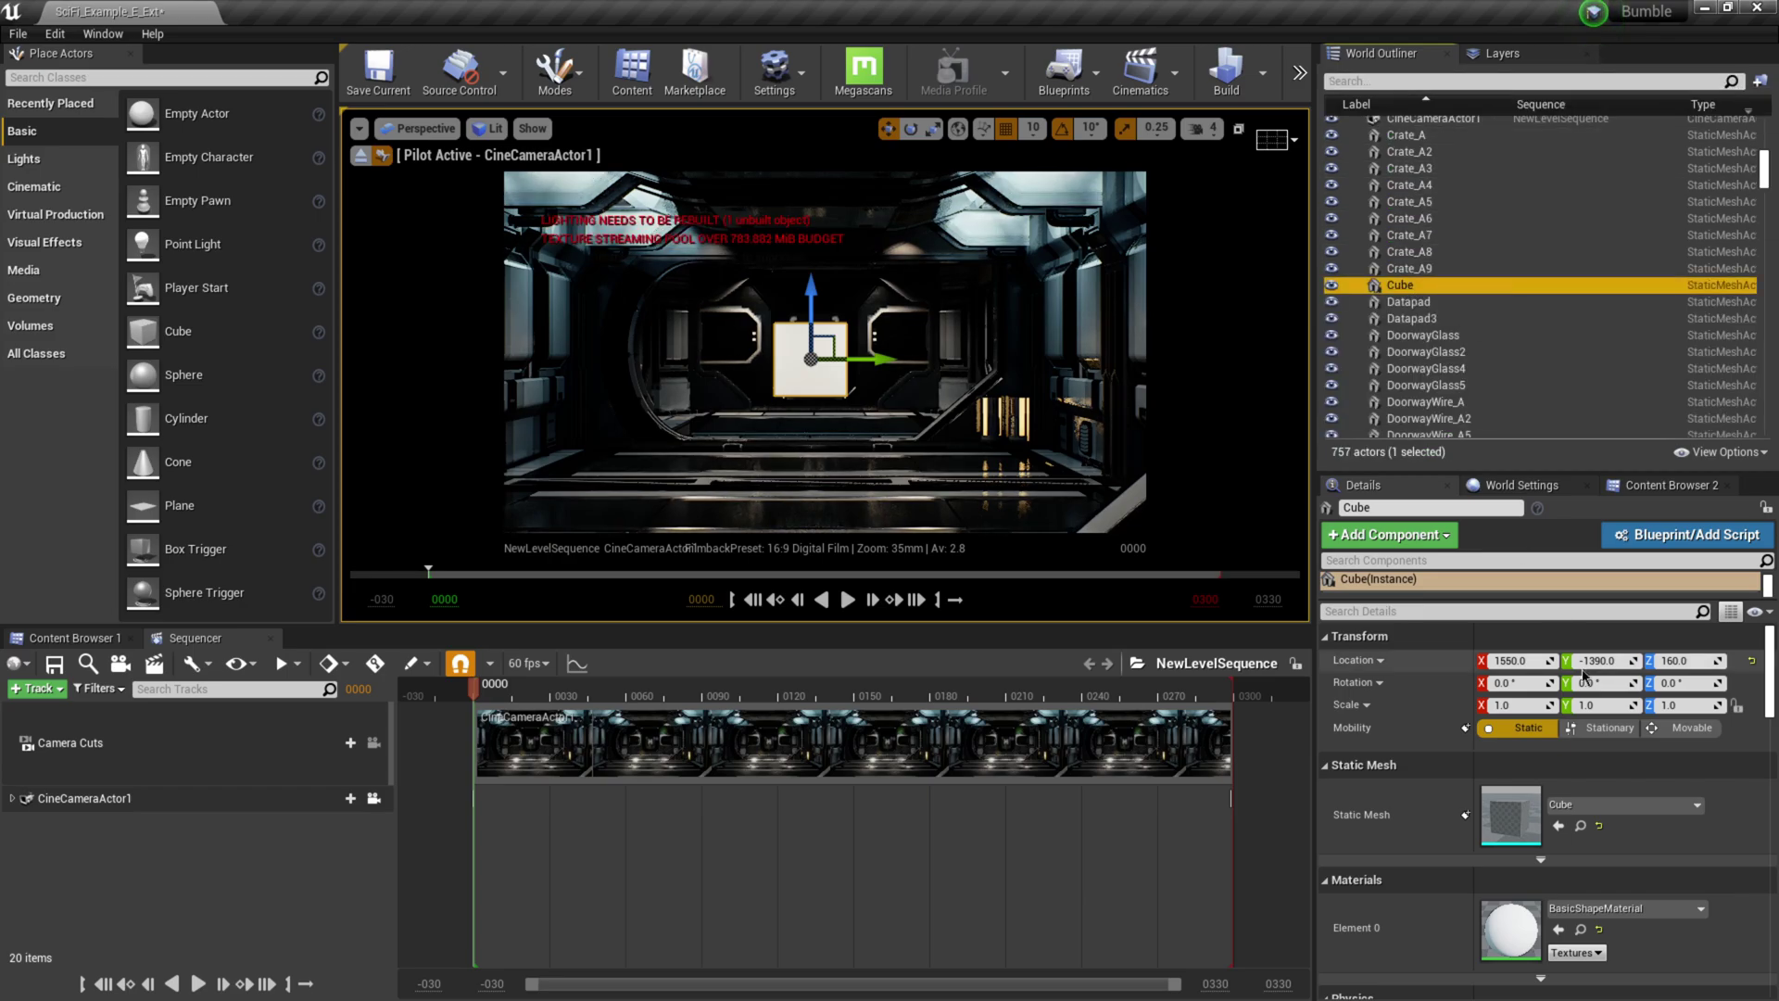
{"action": "left_click_drag", "start_coordinate": [1602, 666], "coordinate": [1462, 661]}
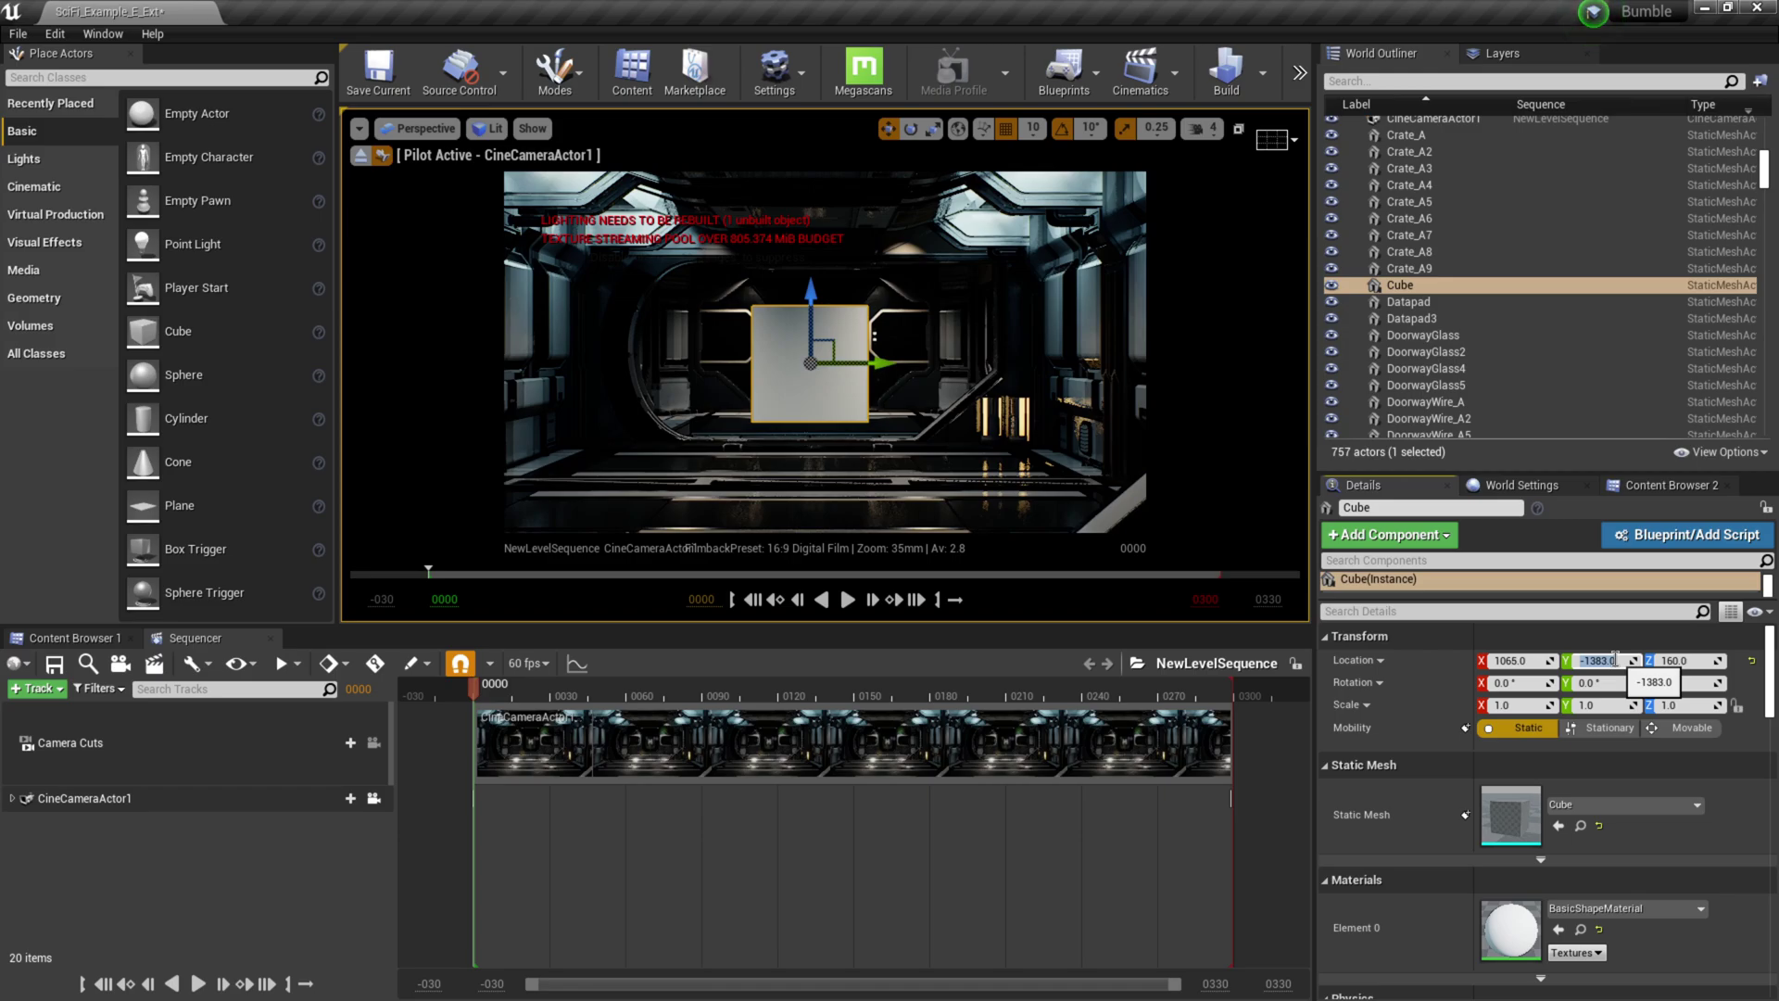
Step: Add the Cube actor to NewLevelSequence as its own track below the camera
{"action": "mouse_move", "coordinate": [474, 687]}
{"action": "left_mouse_down"}
{"action": "mouse_move", "coordinate": [985, 688]}
{"action": "mouse_move", "coordinate": [476, 687]}
{"action": "left_mouse_up"}
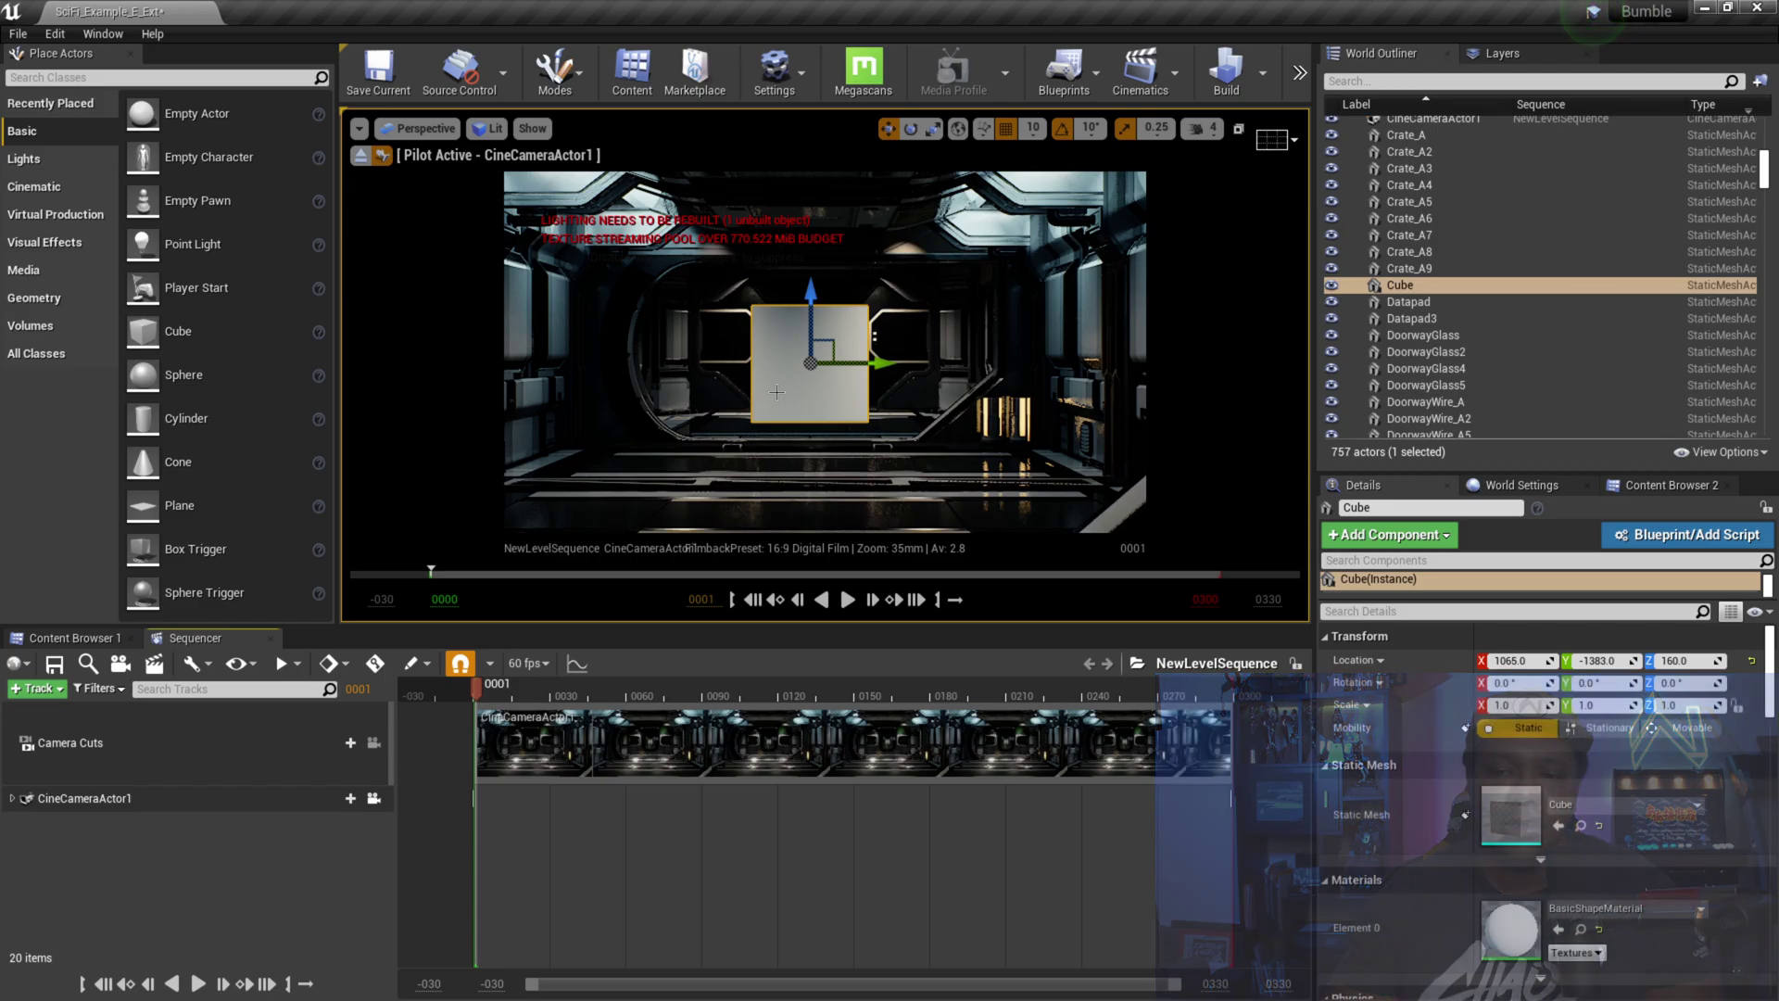
{"action": "left_click_drag", "start_coordinate": [1413, 286], "coordinate": [559, 873]}
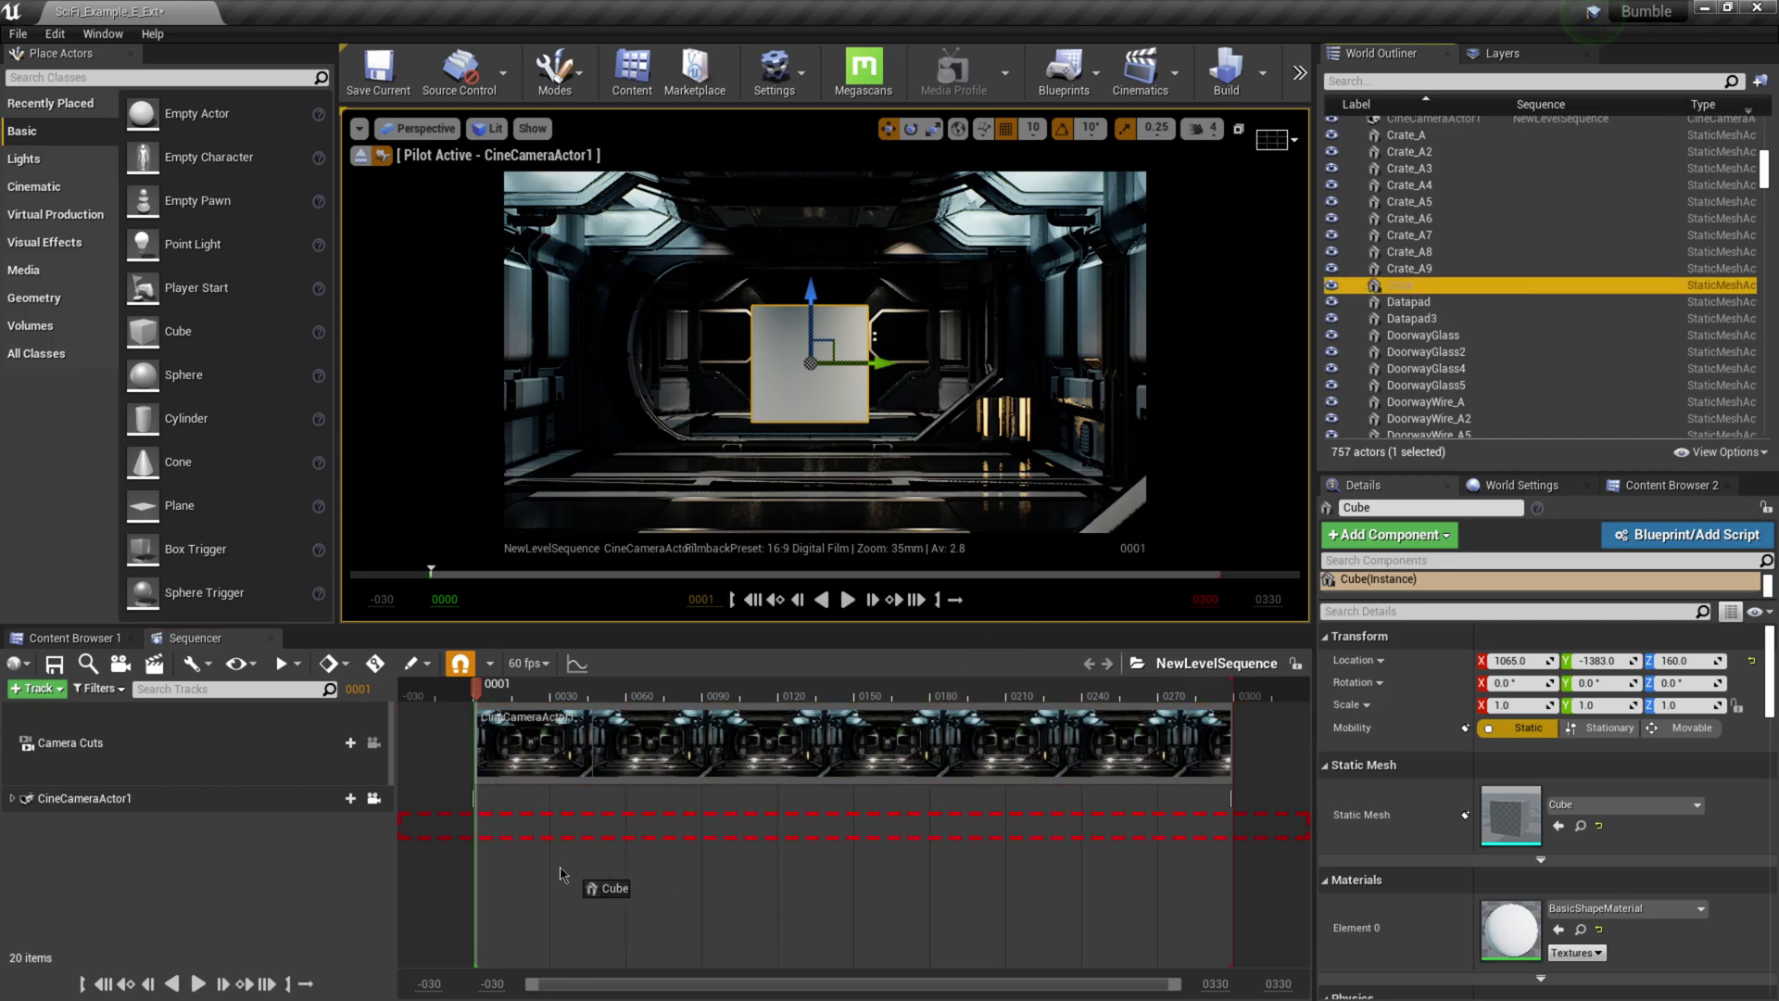
{"action": "left_click_drag", "start_coordinate": [182, 885], "coordinate": [183, 885]}
{"action": "left_click", "coordinate": [203, 892]}
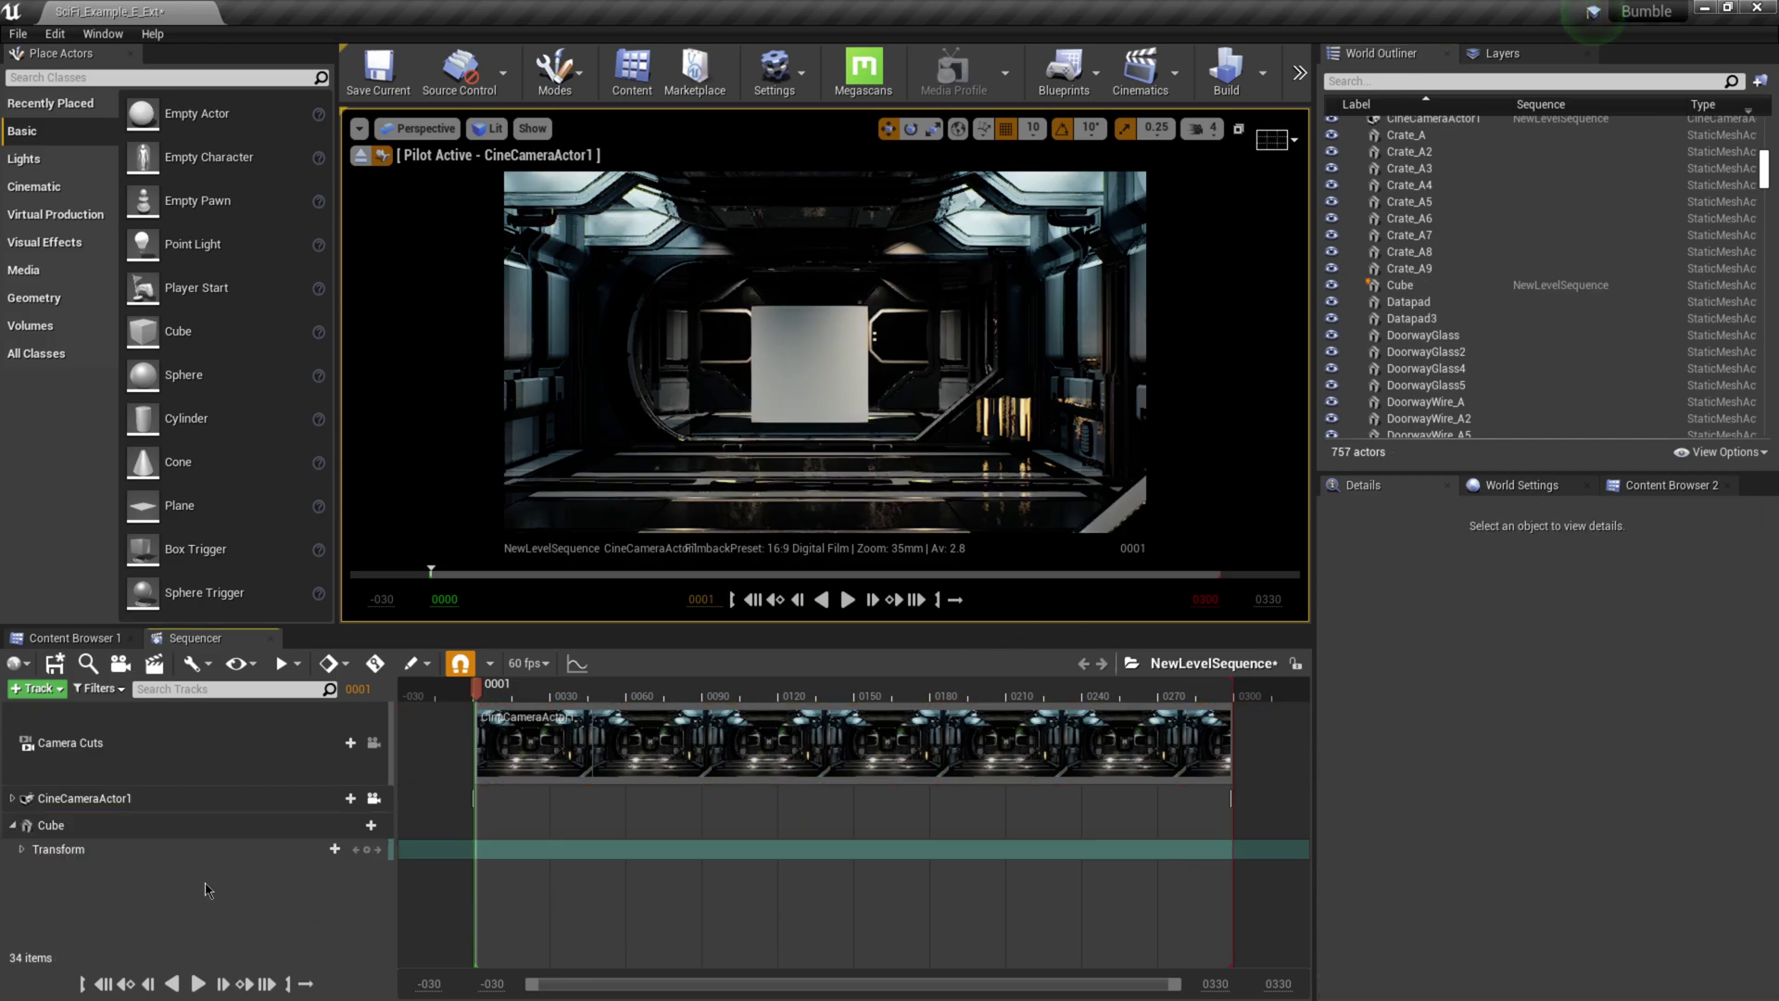
Step: Start an export of the CineCameraActor1 and Cube tracks together from the sequence
{"action": "left_click", "coordinate": [78, 801]}
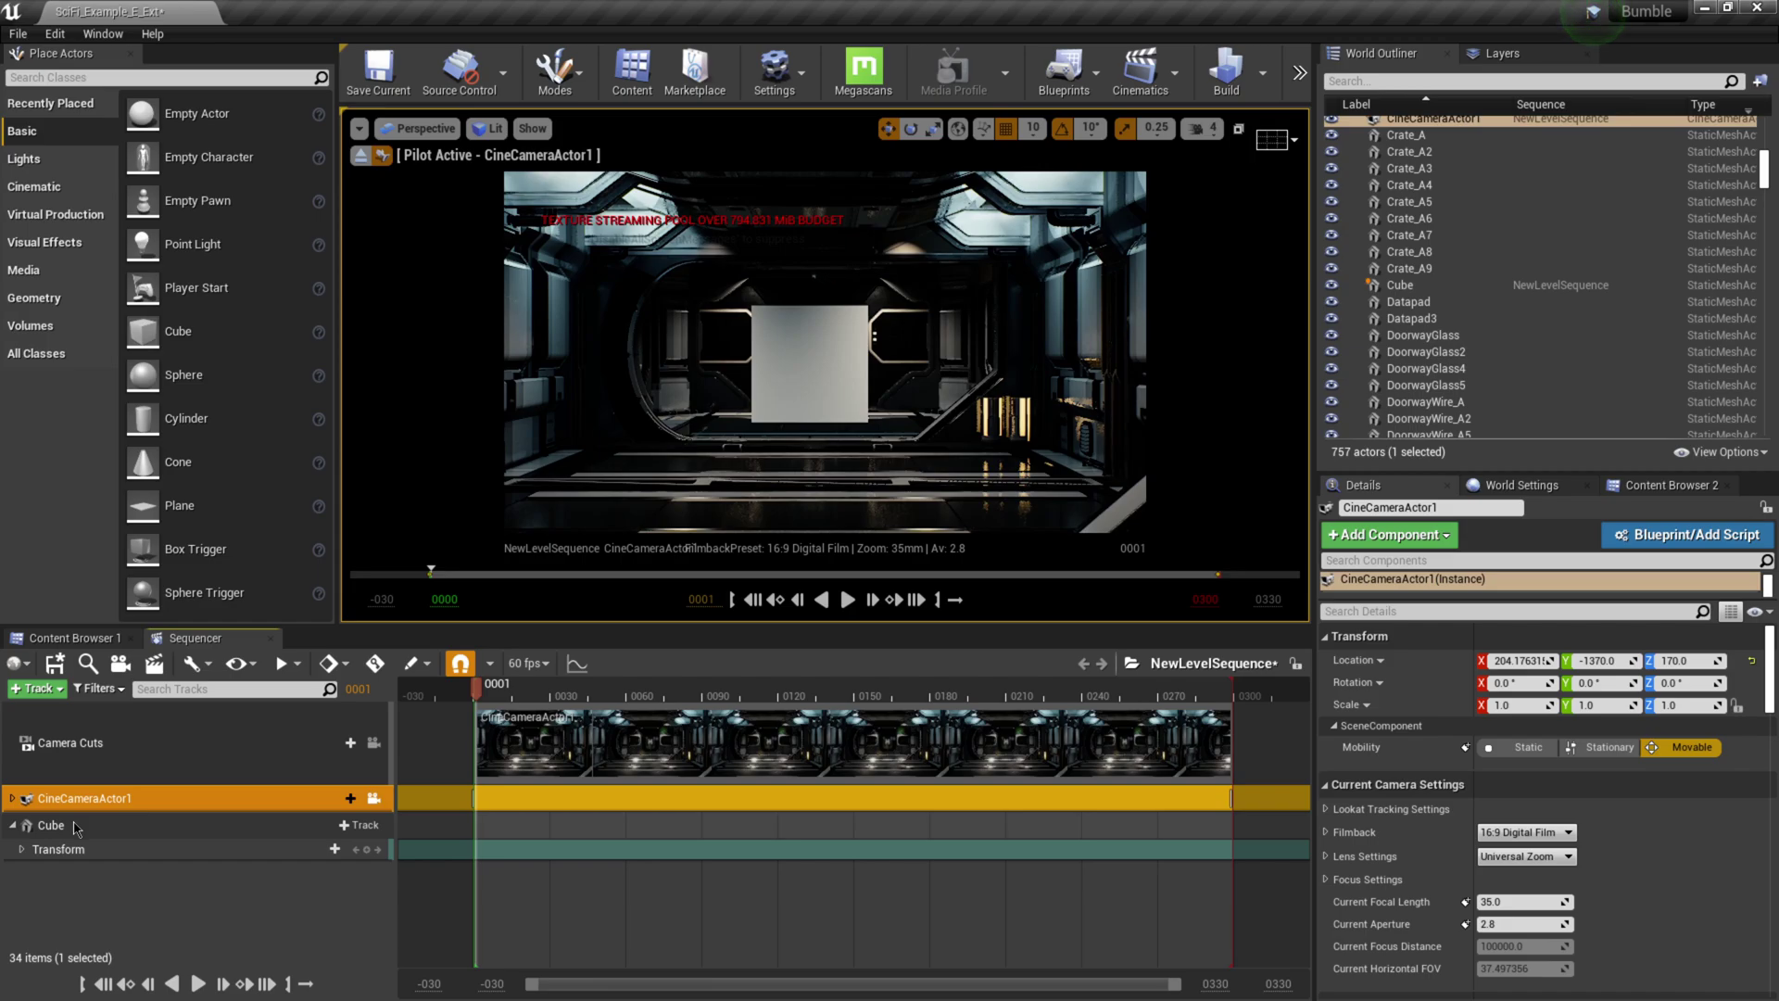
{"action": "left_click", "coordinate": [76, 827], "text": "ctrl"}
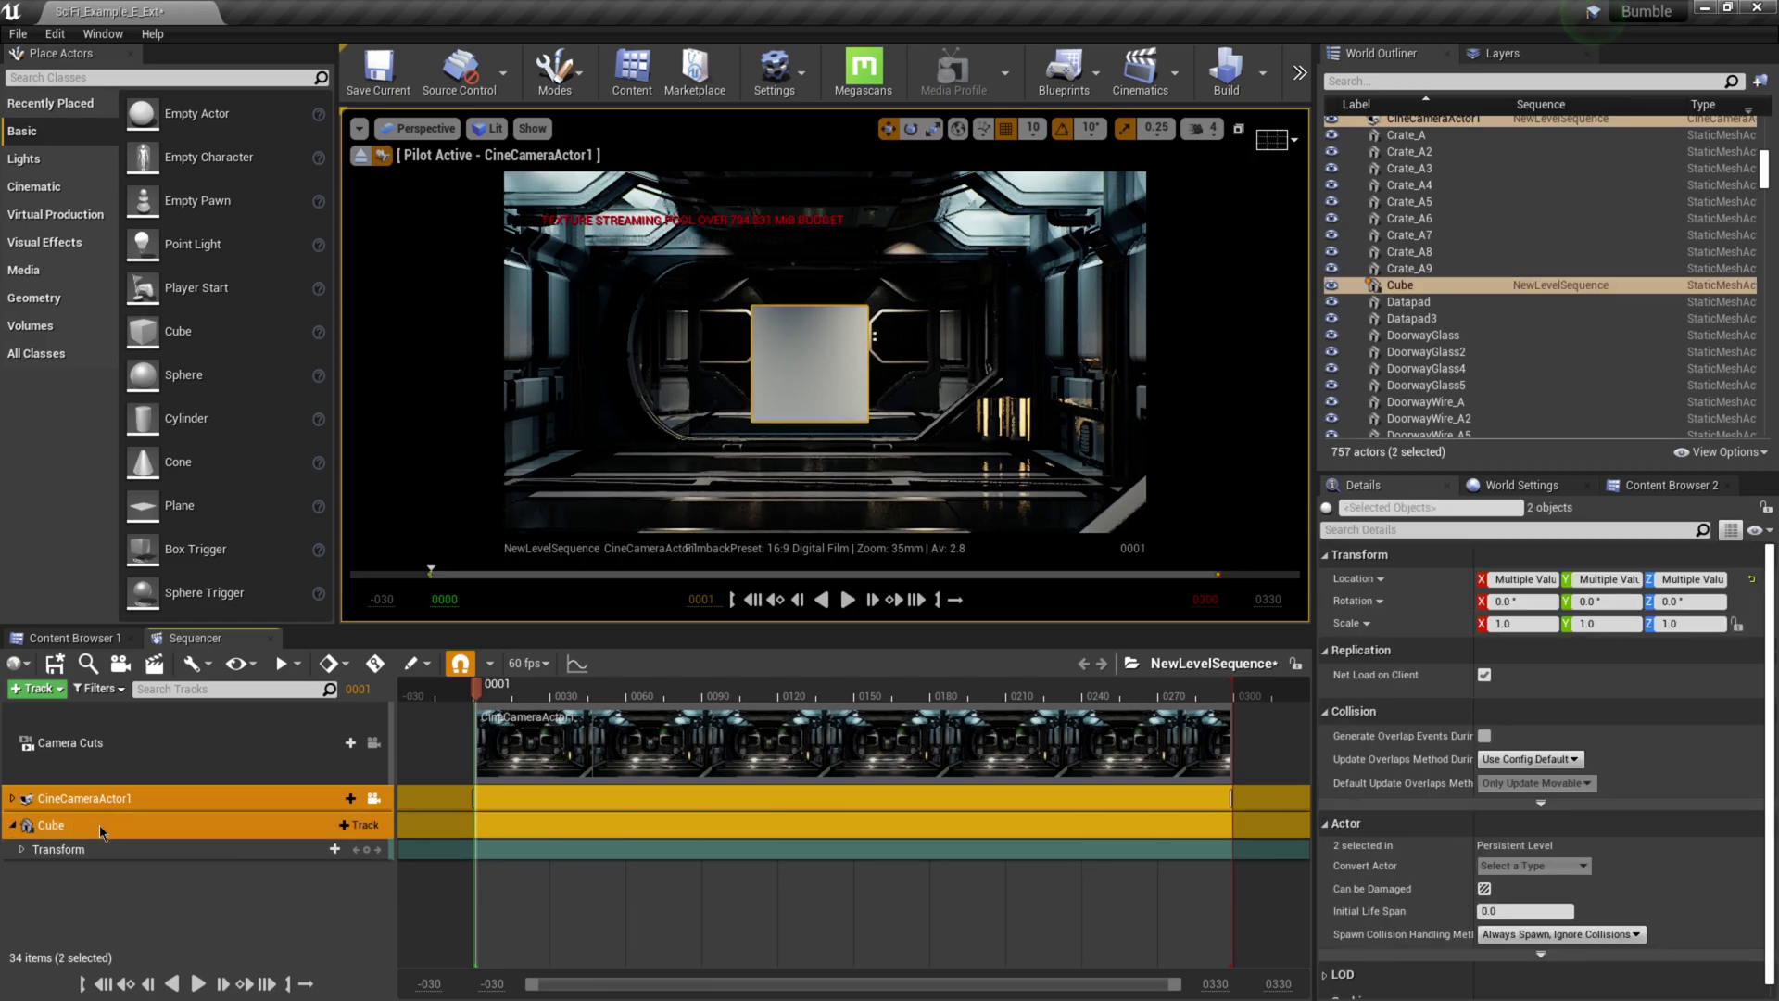
{"action": "right_click", "coordinate": [98, 825]}
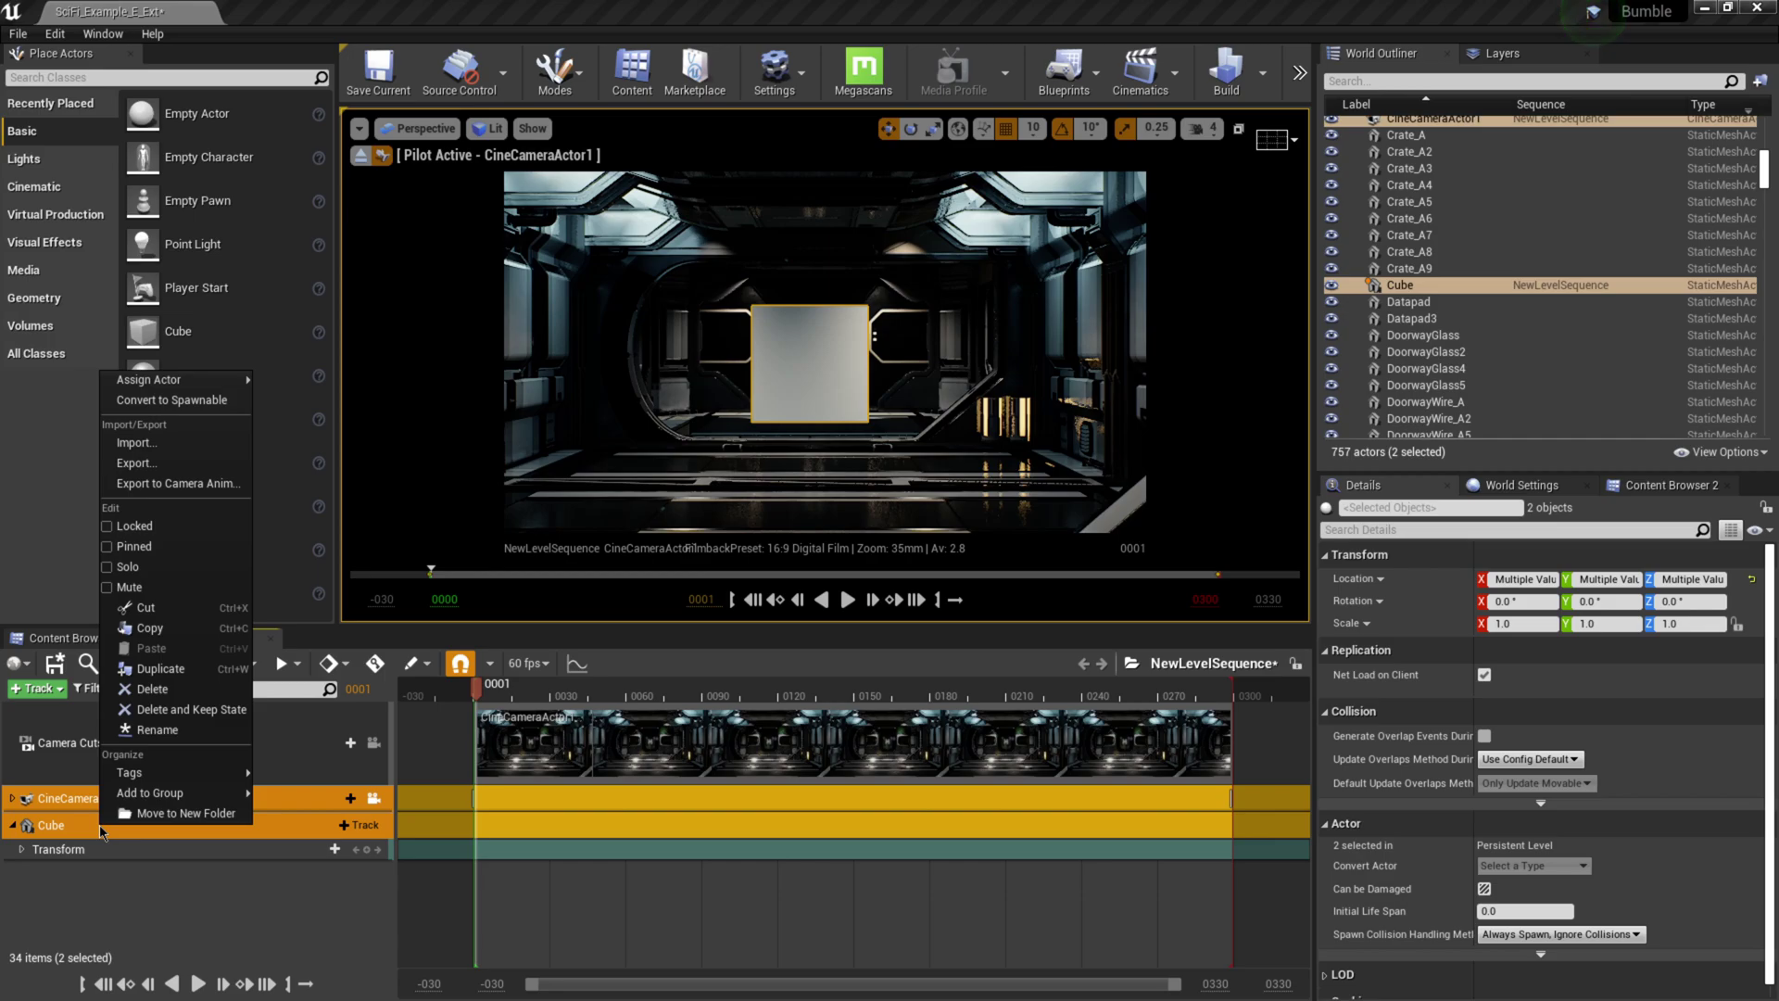
{"action": "mouse_move", "coordinate": [115, 803]}
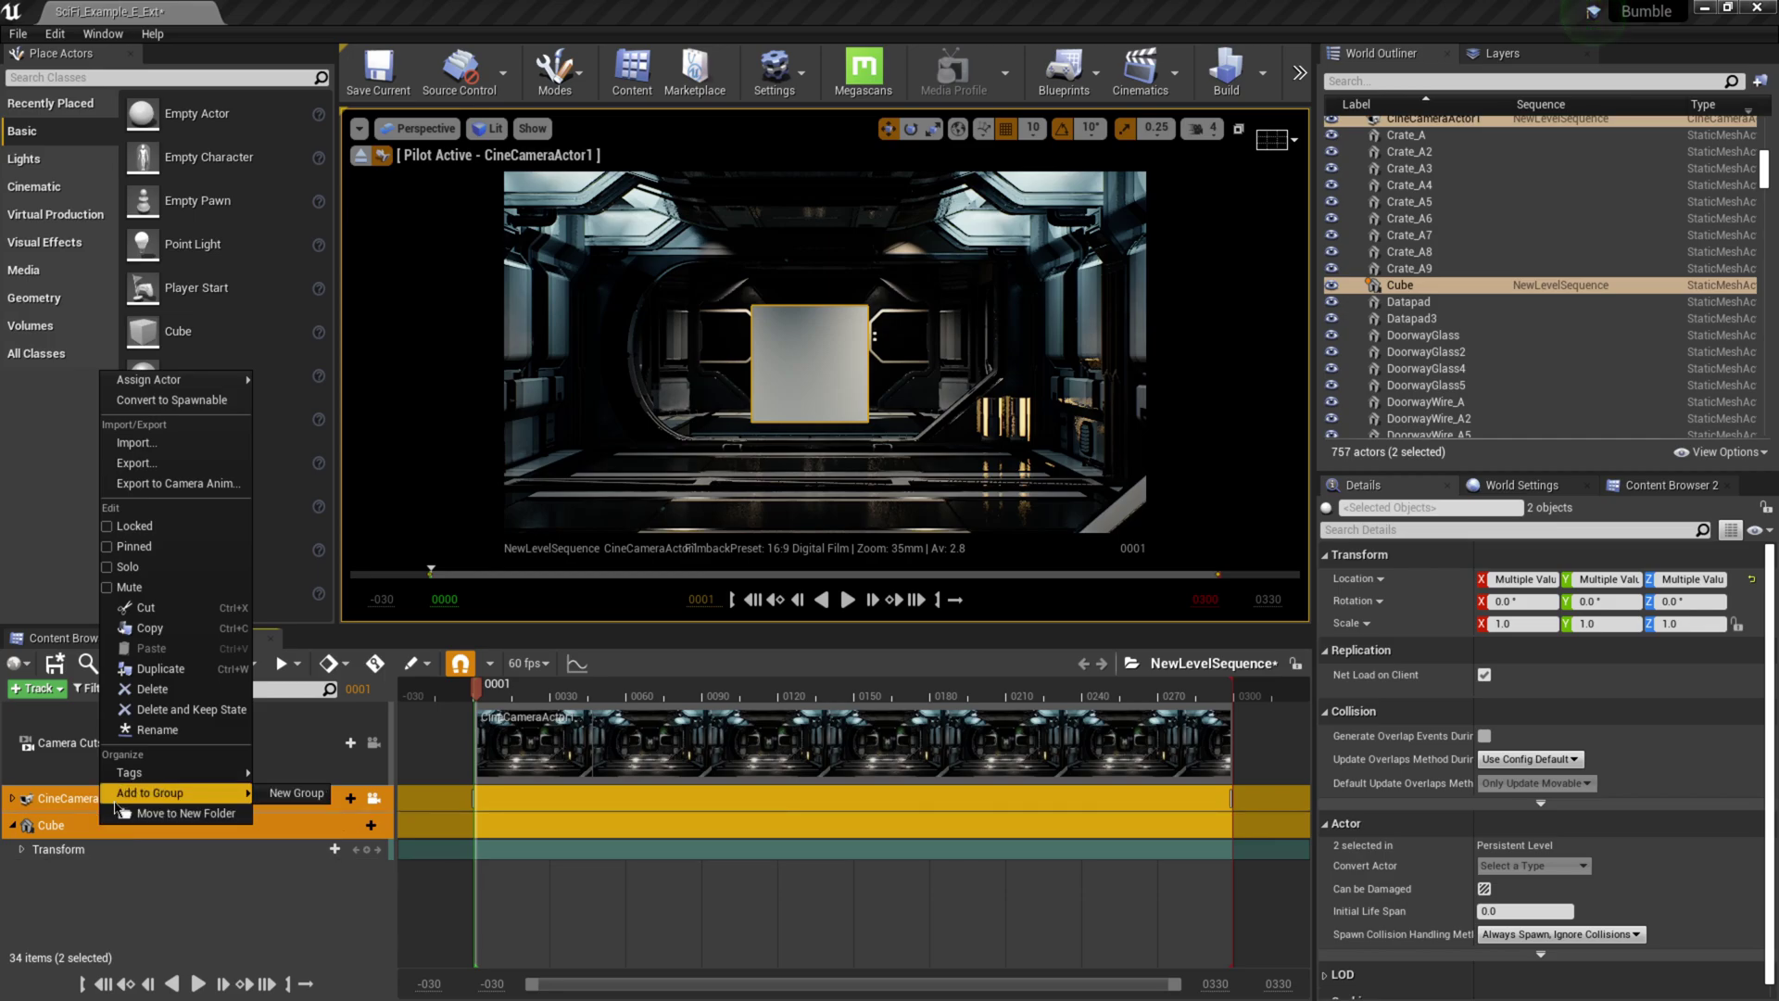
{"action": "left_click", "coordinate": [148, 465]}
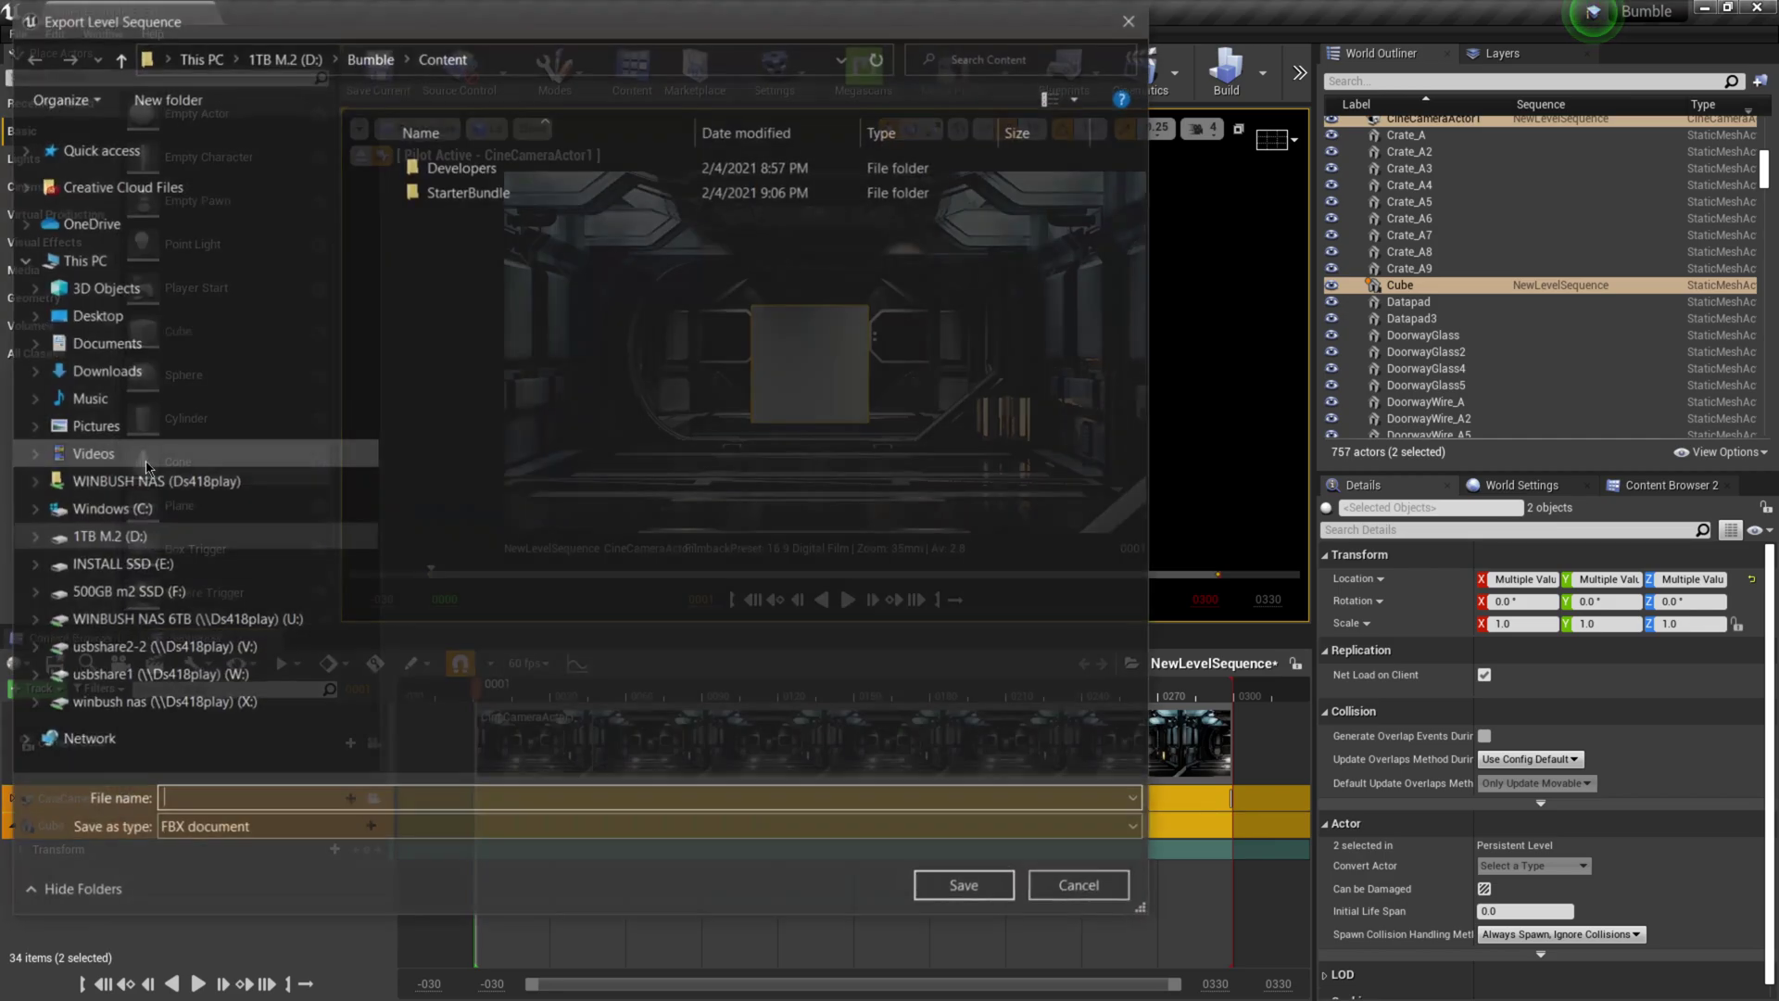
Step: Create an FBX folder in D:\TUTORIAL_UE TO AE and save the export there as Camera Info
{"action": "left_click", "coordinate": [102, 536]}
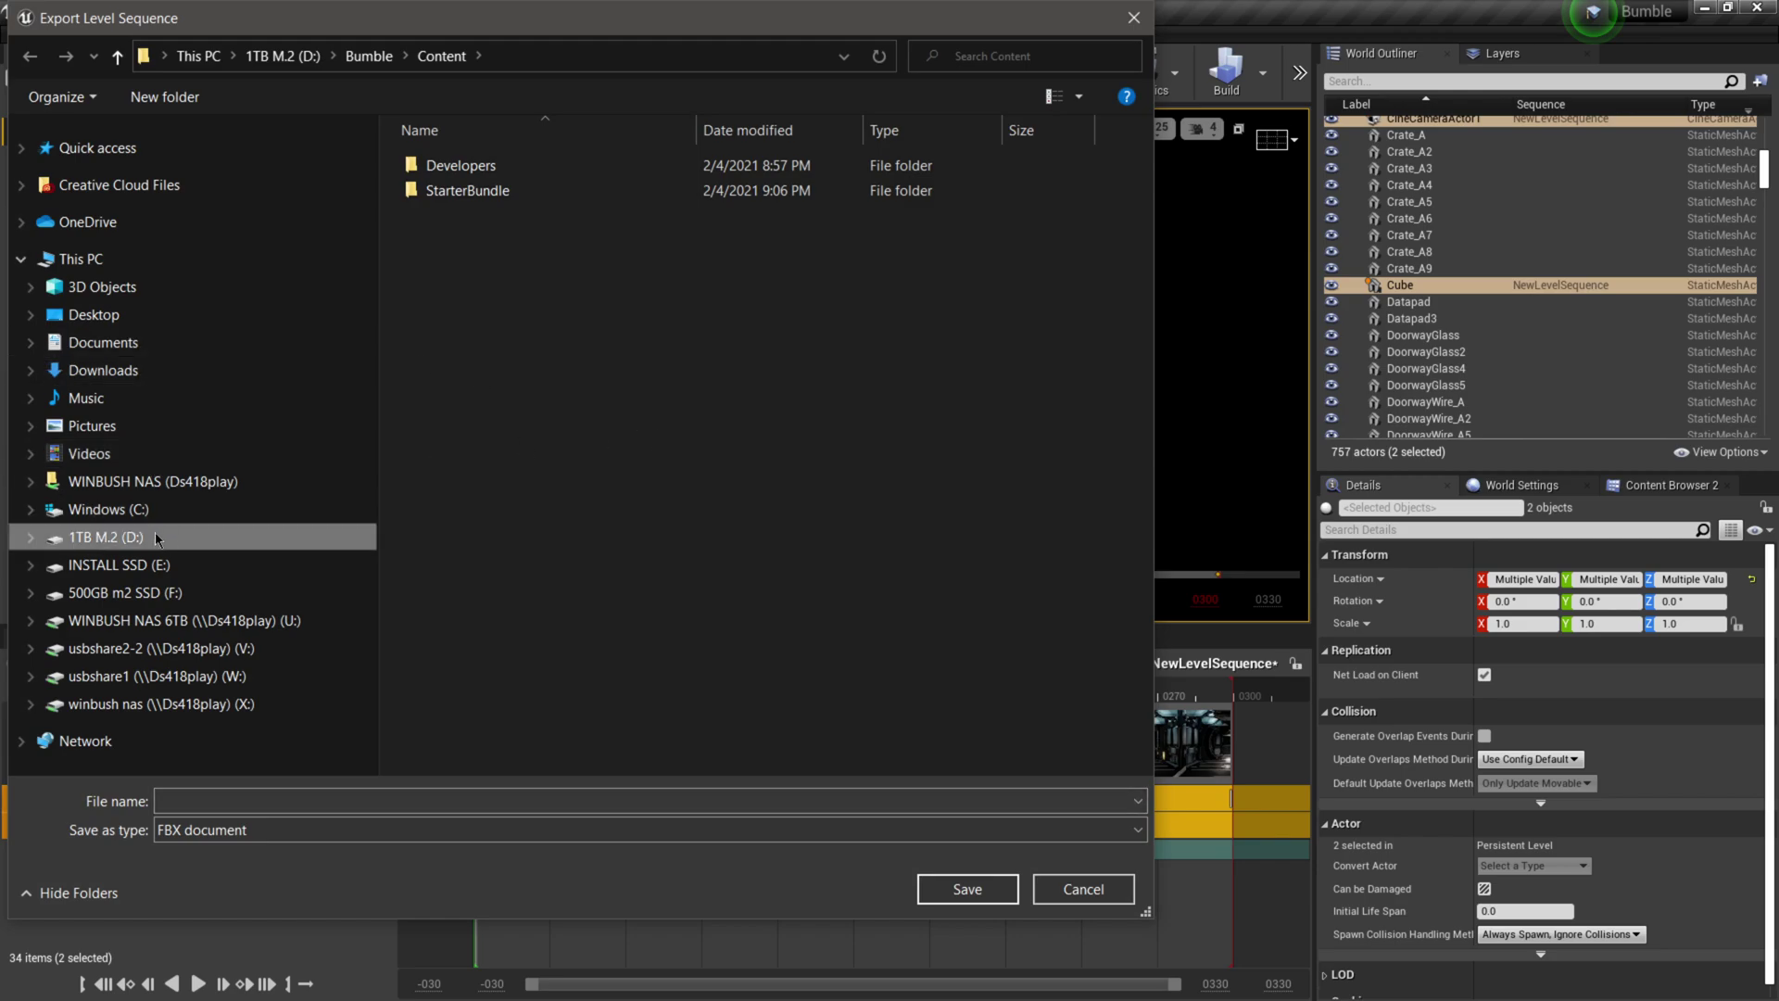
{"action": "double_click", "coordinate": [542, 198]}
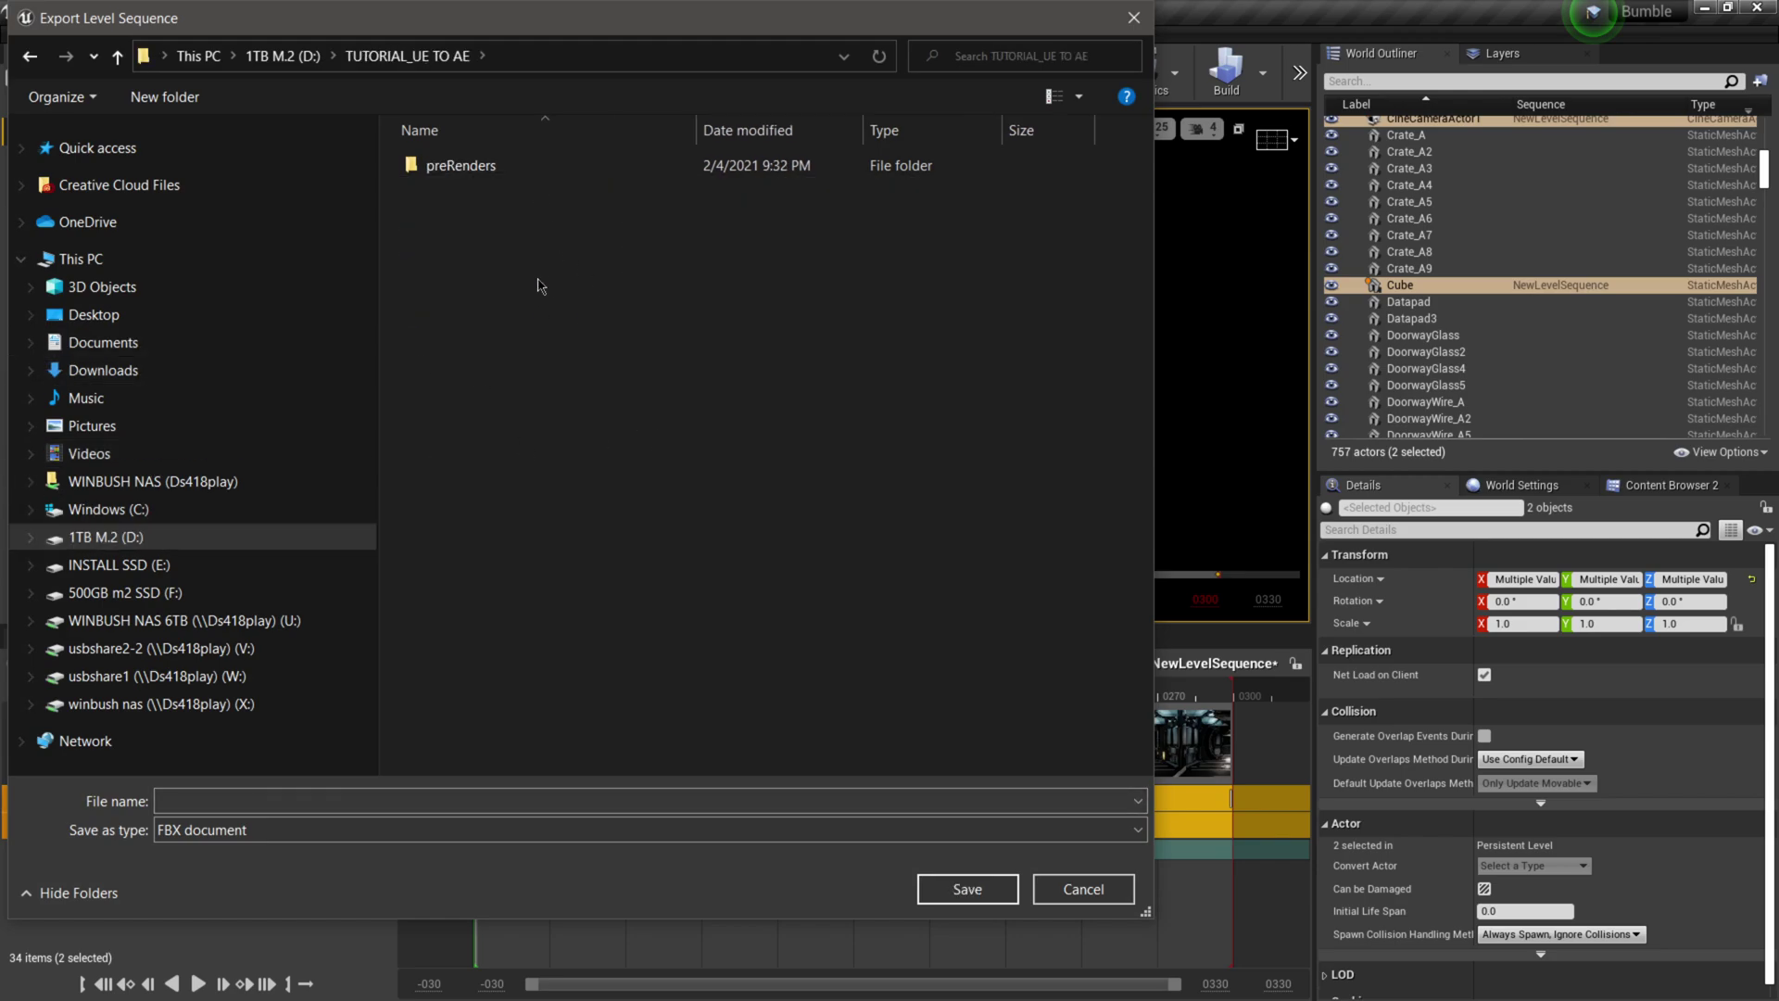
{"action": "left_click", "coordinate": [162, 96]}
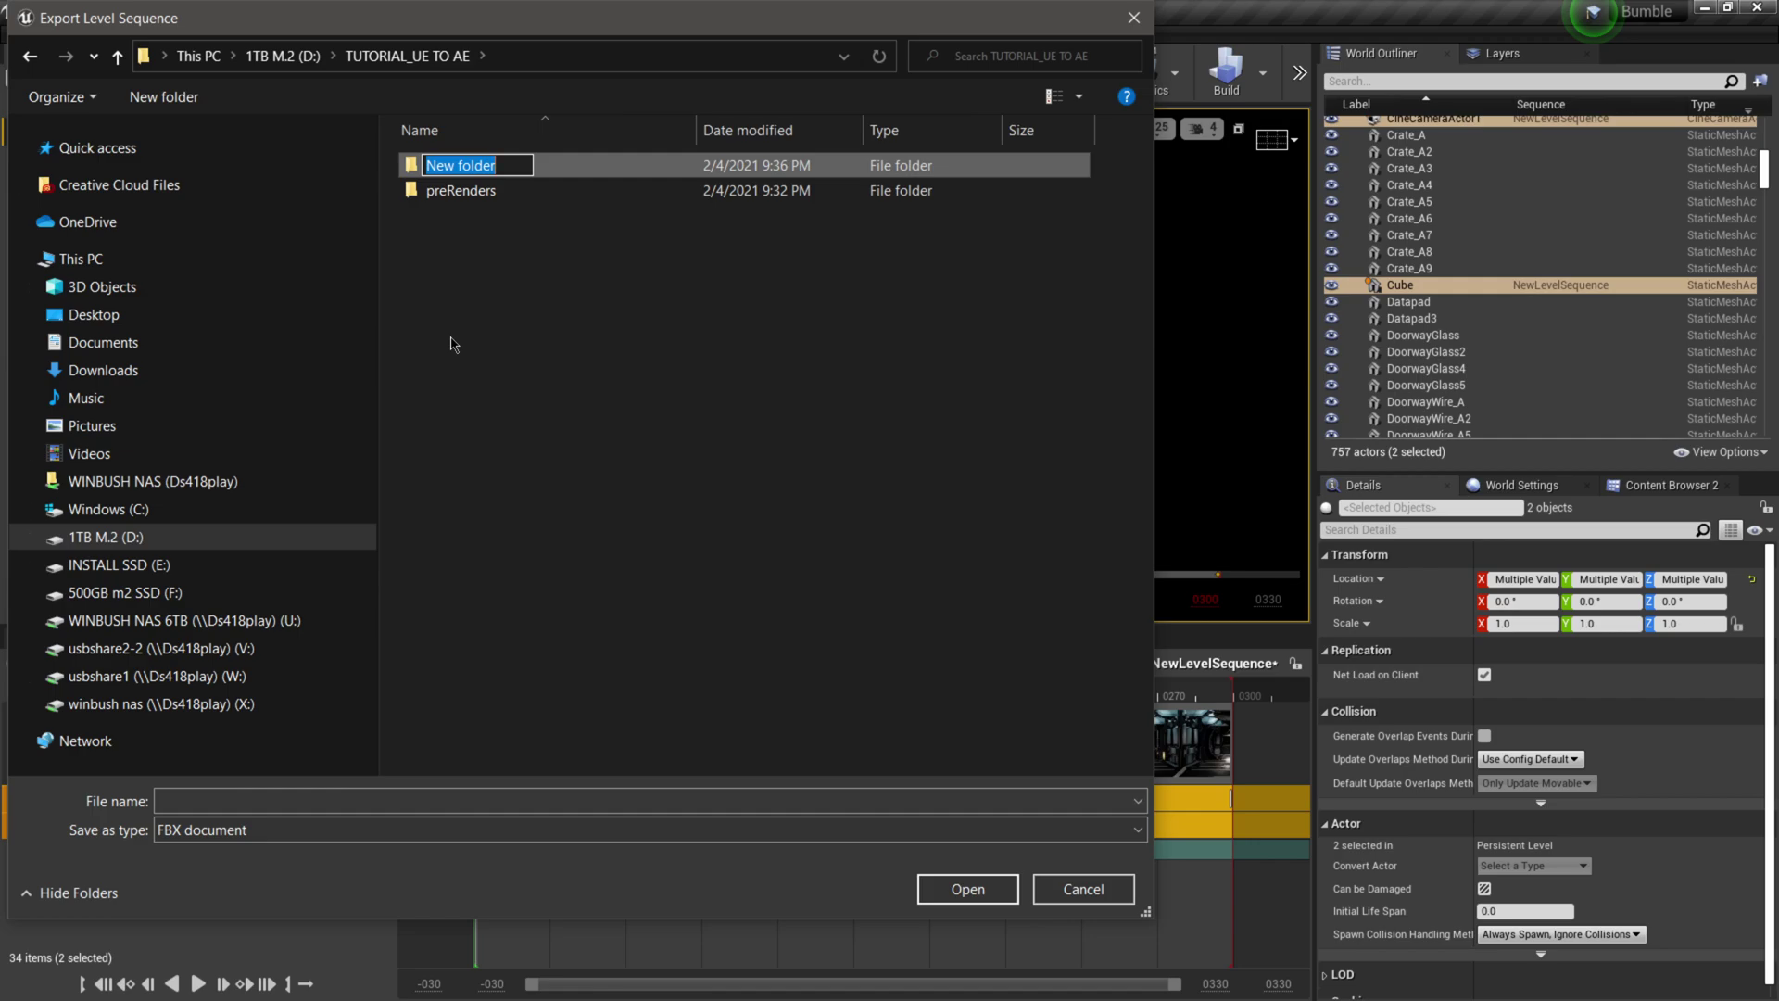
{"action": "left_click", "coordinate": [451, 345]}
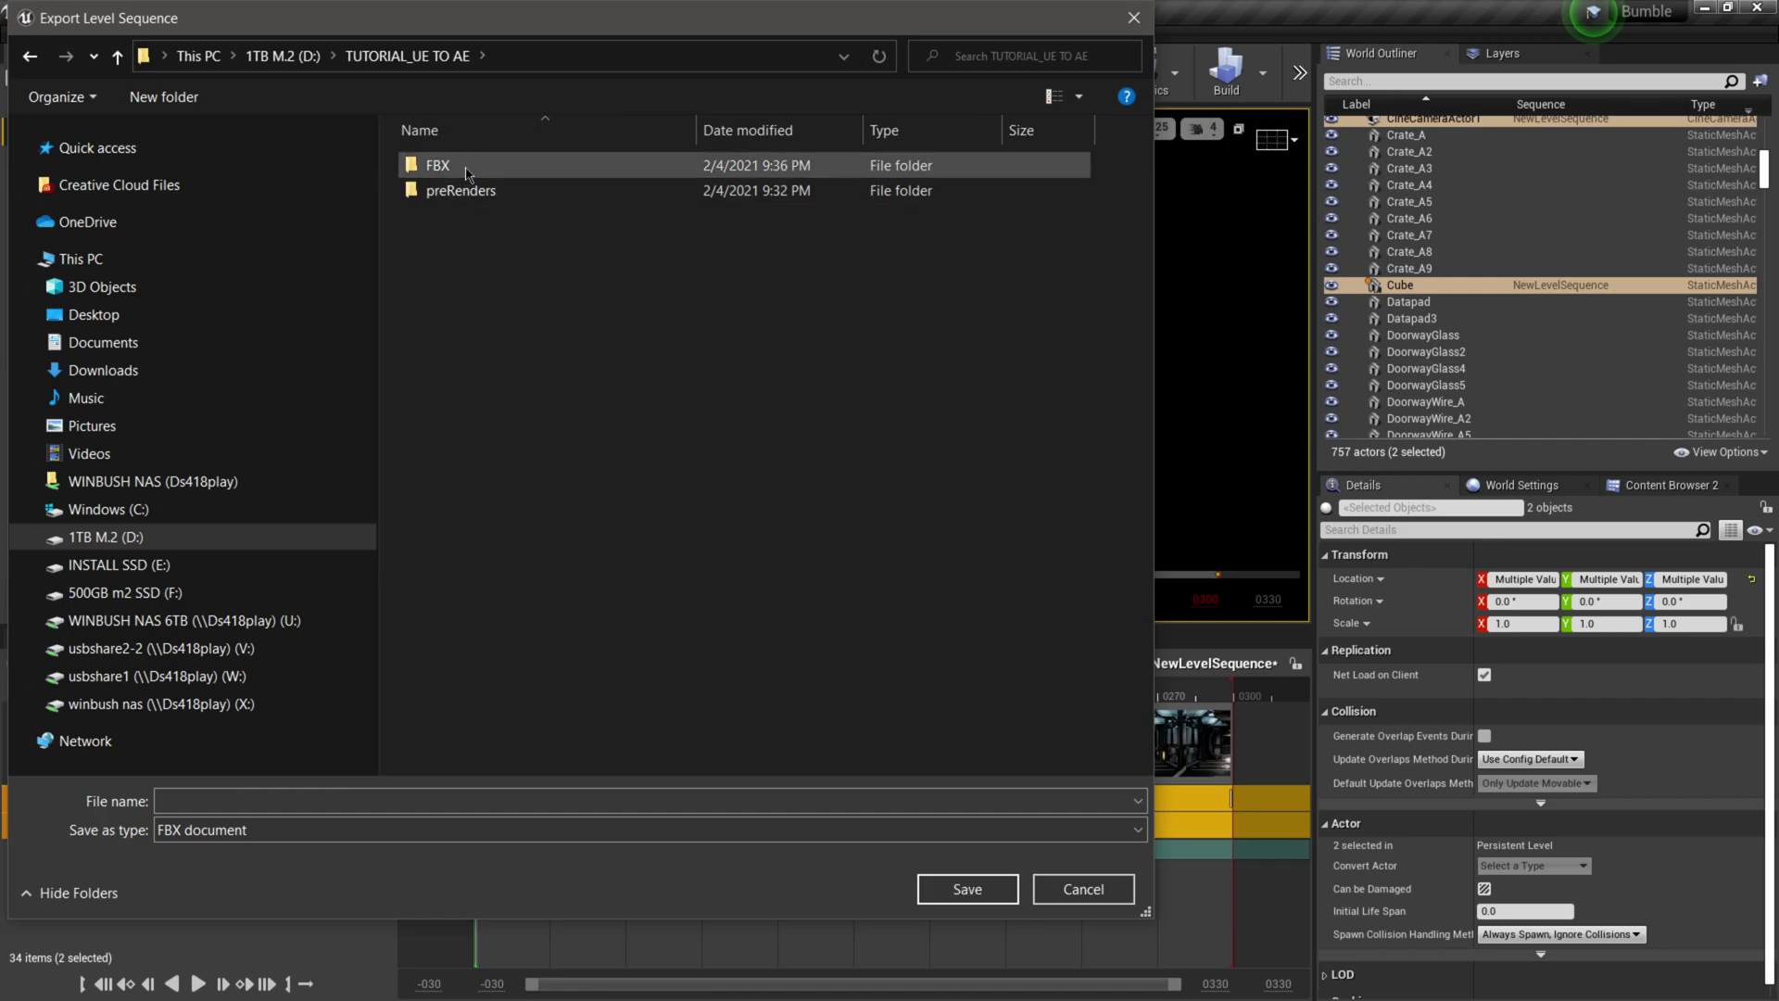
{"action": "left_click", "coordinate": [468, 170]}
{"action": "double_click", "coordinate": [466, 169]}
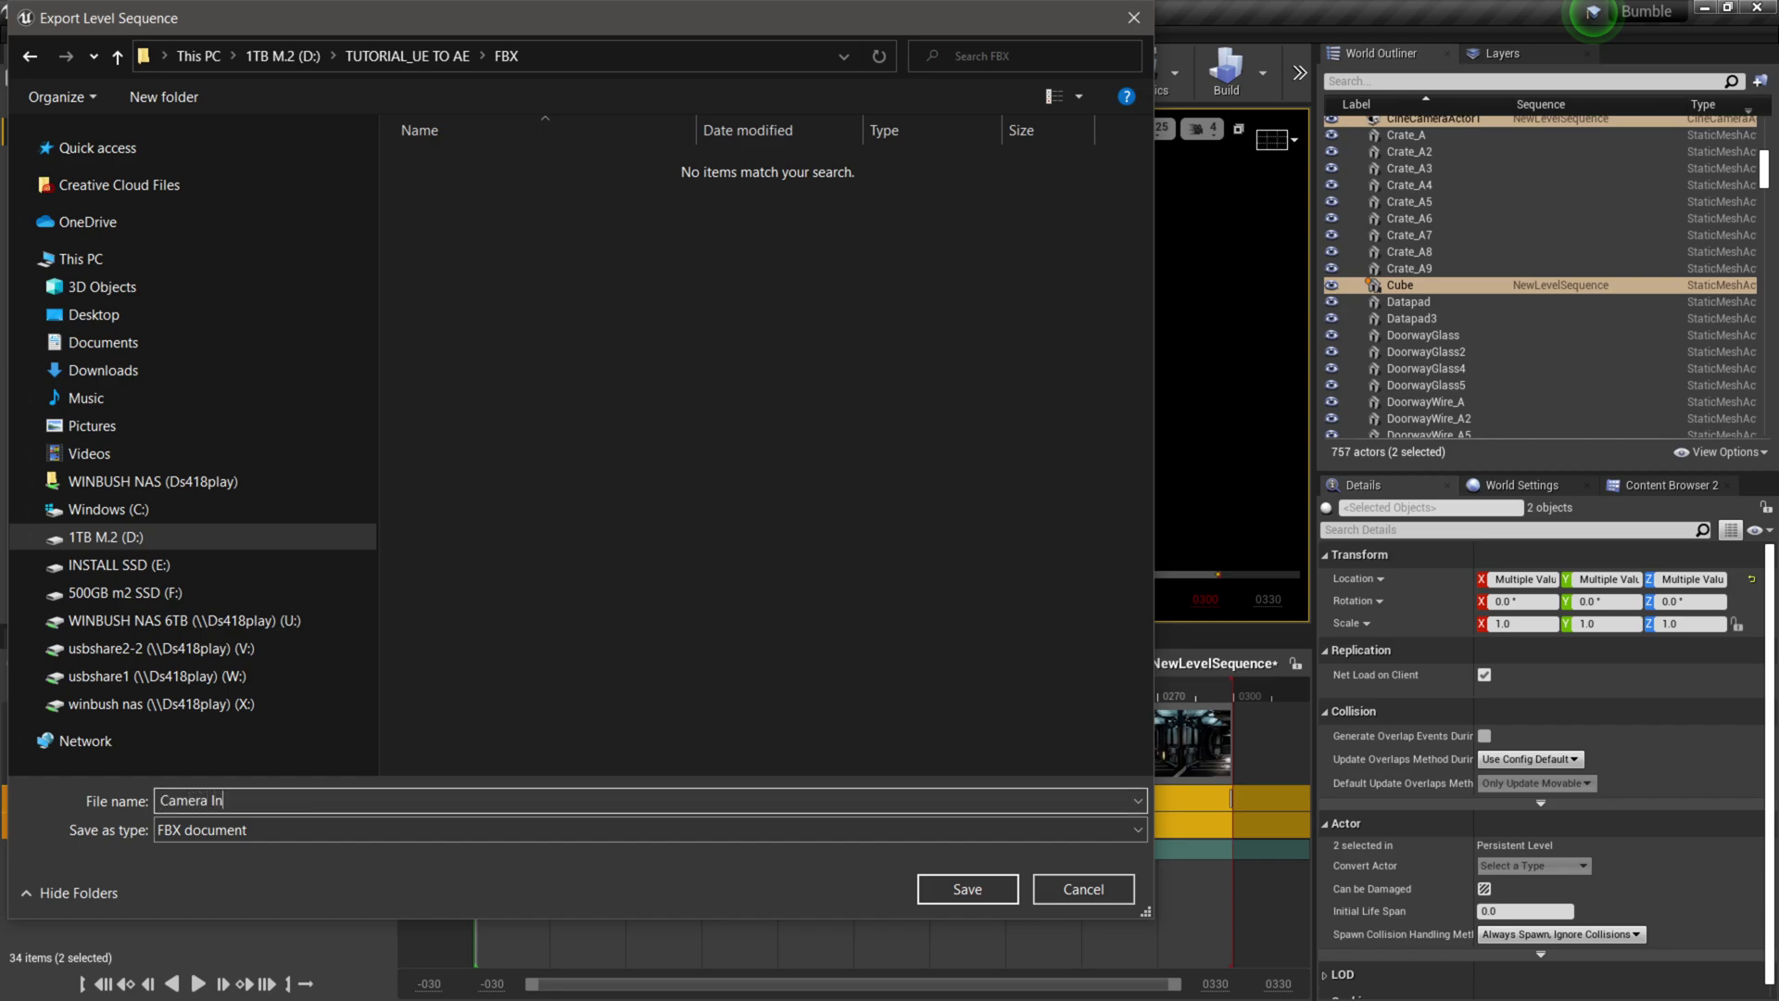
{"action": "left_click", "coordinate": [1013, 897]}
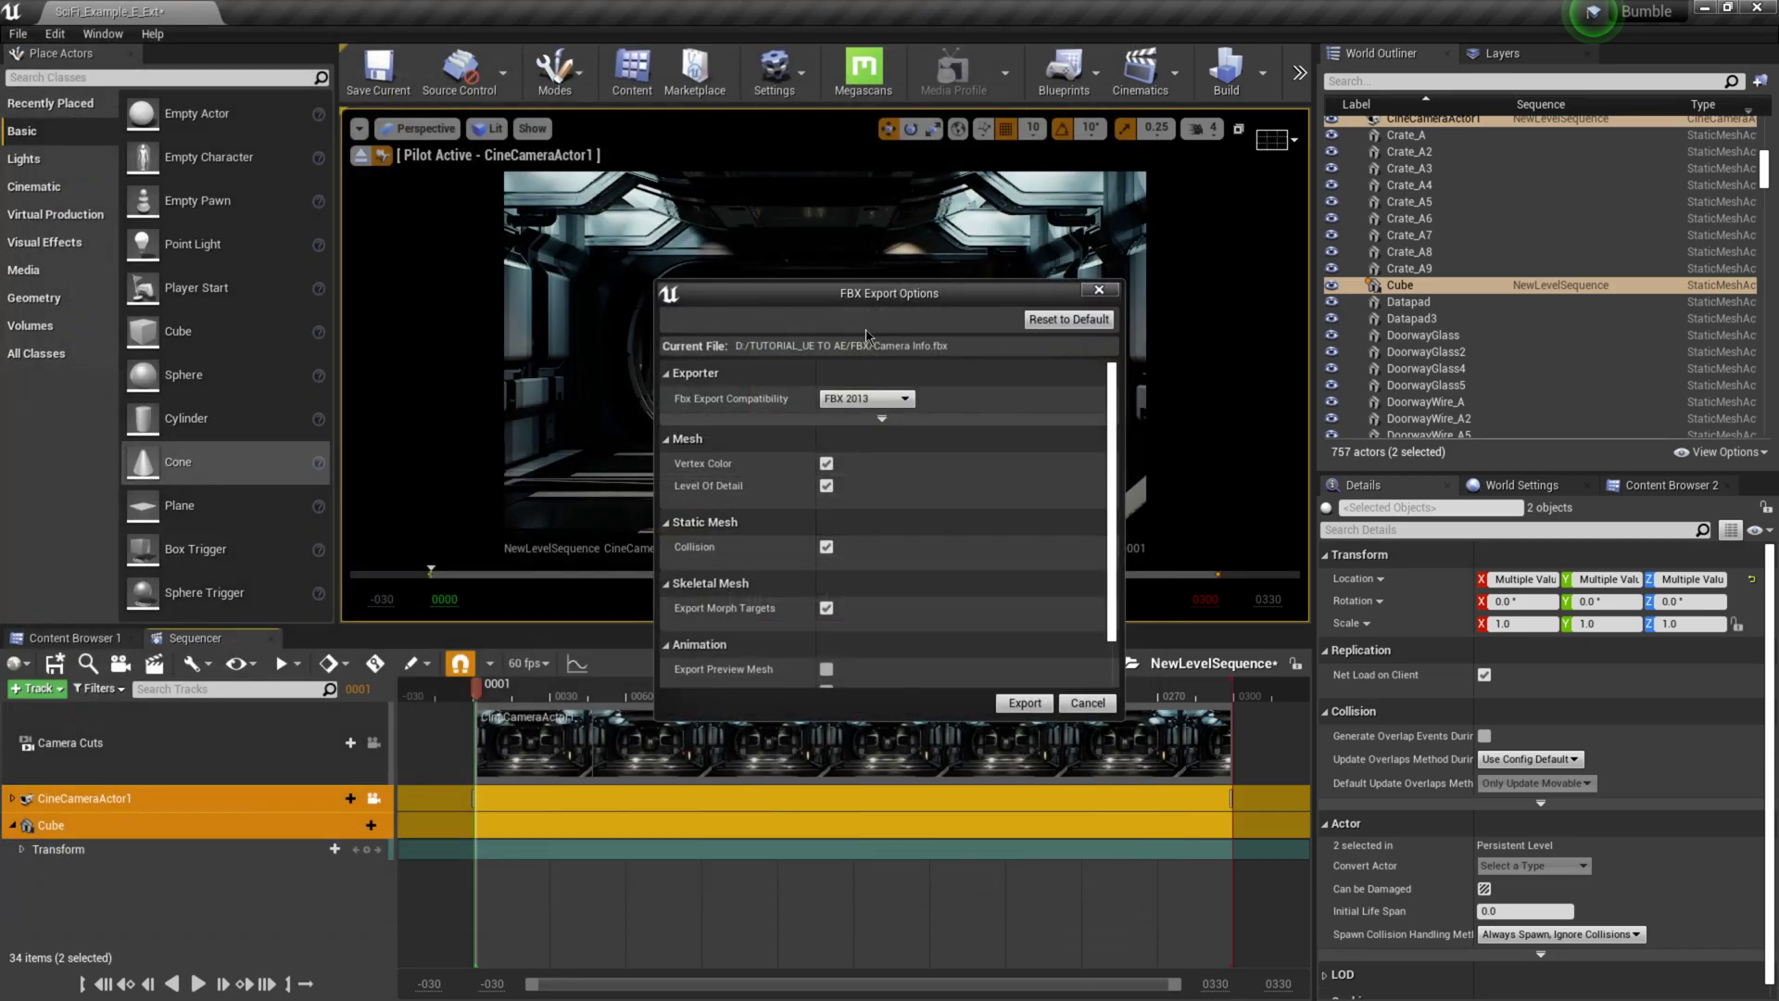
Step: Set the FBX export compatibility to FBX 2020 and run the export
{"action": "left_click", "coordinate": [866, 398]}
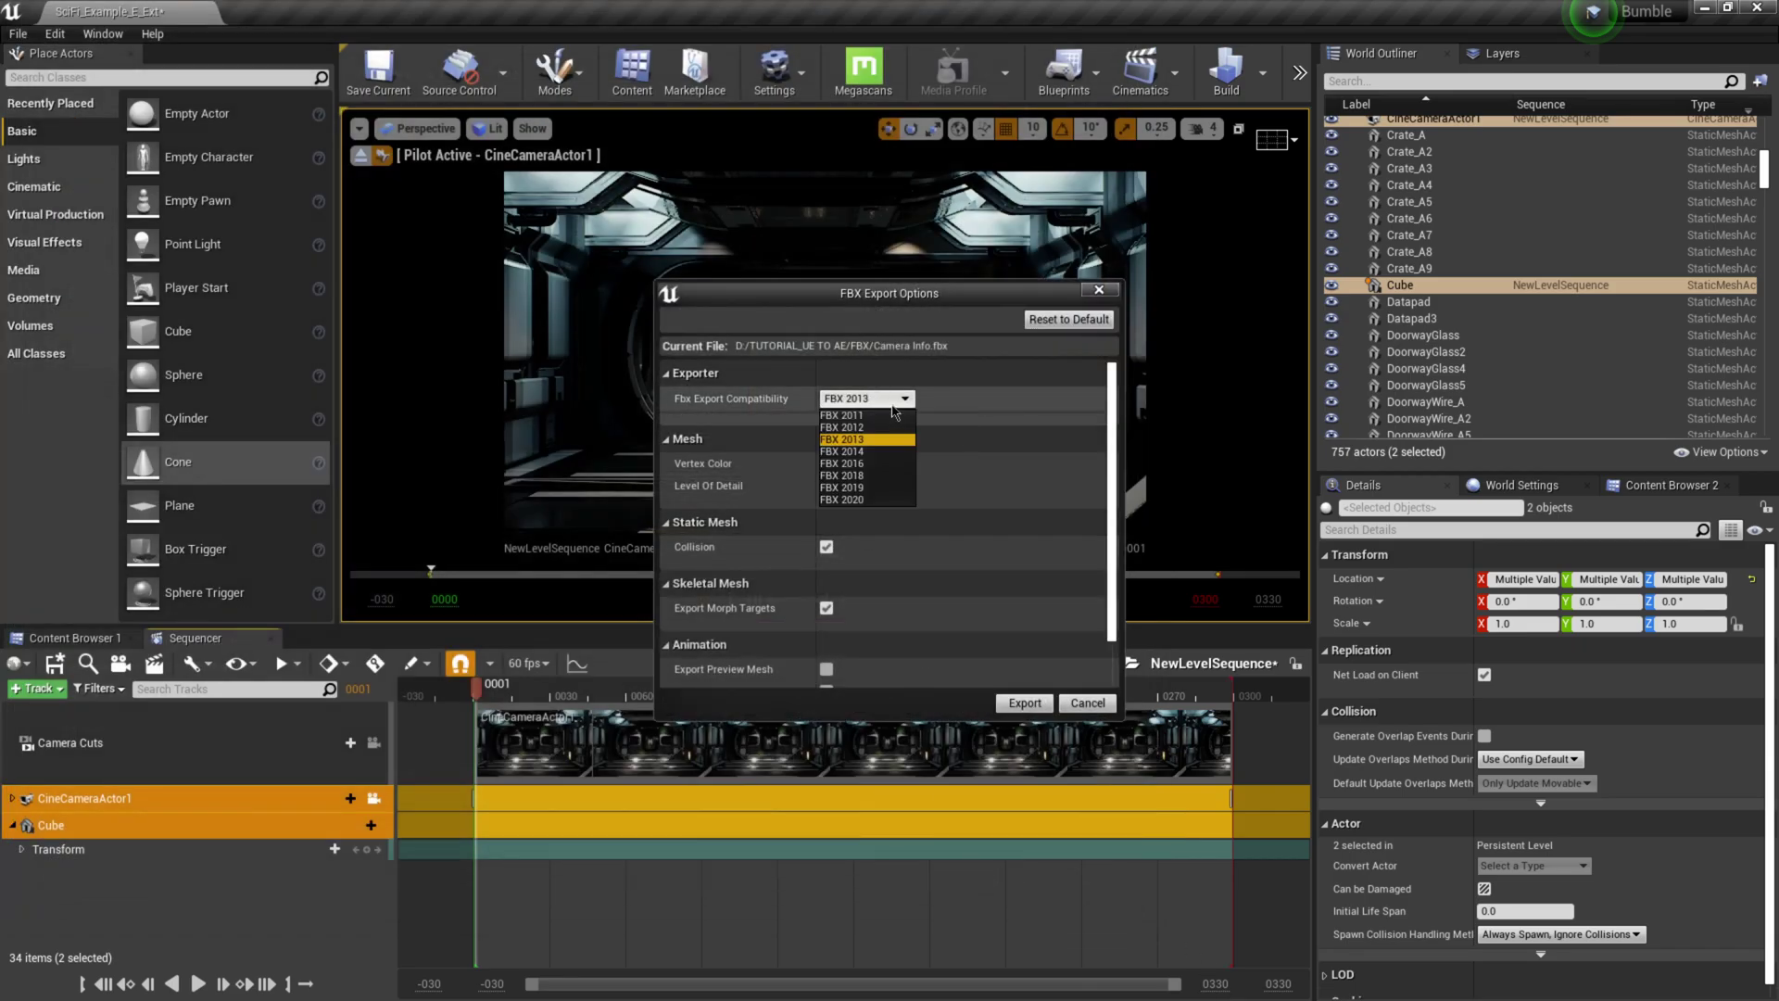
{"action": "left_click", "coordinate": [876, 500]}
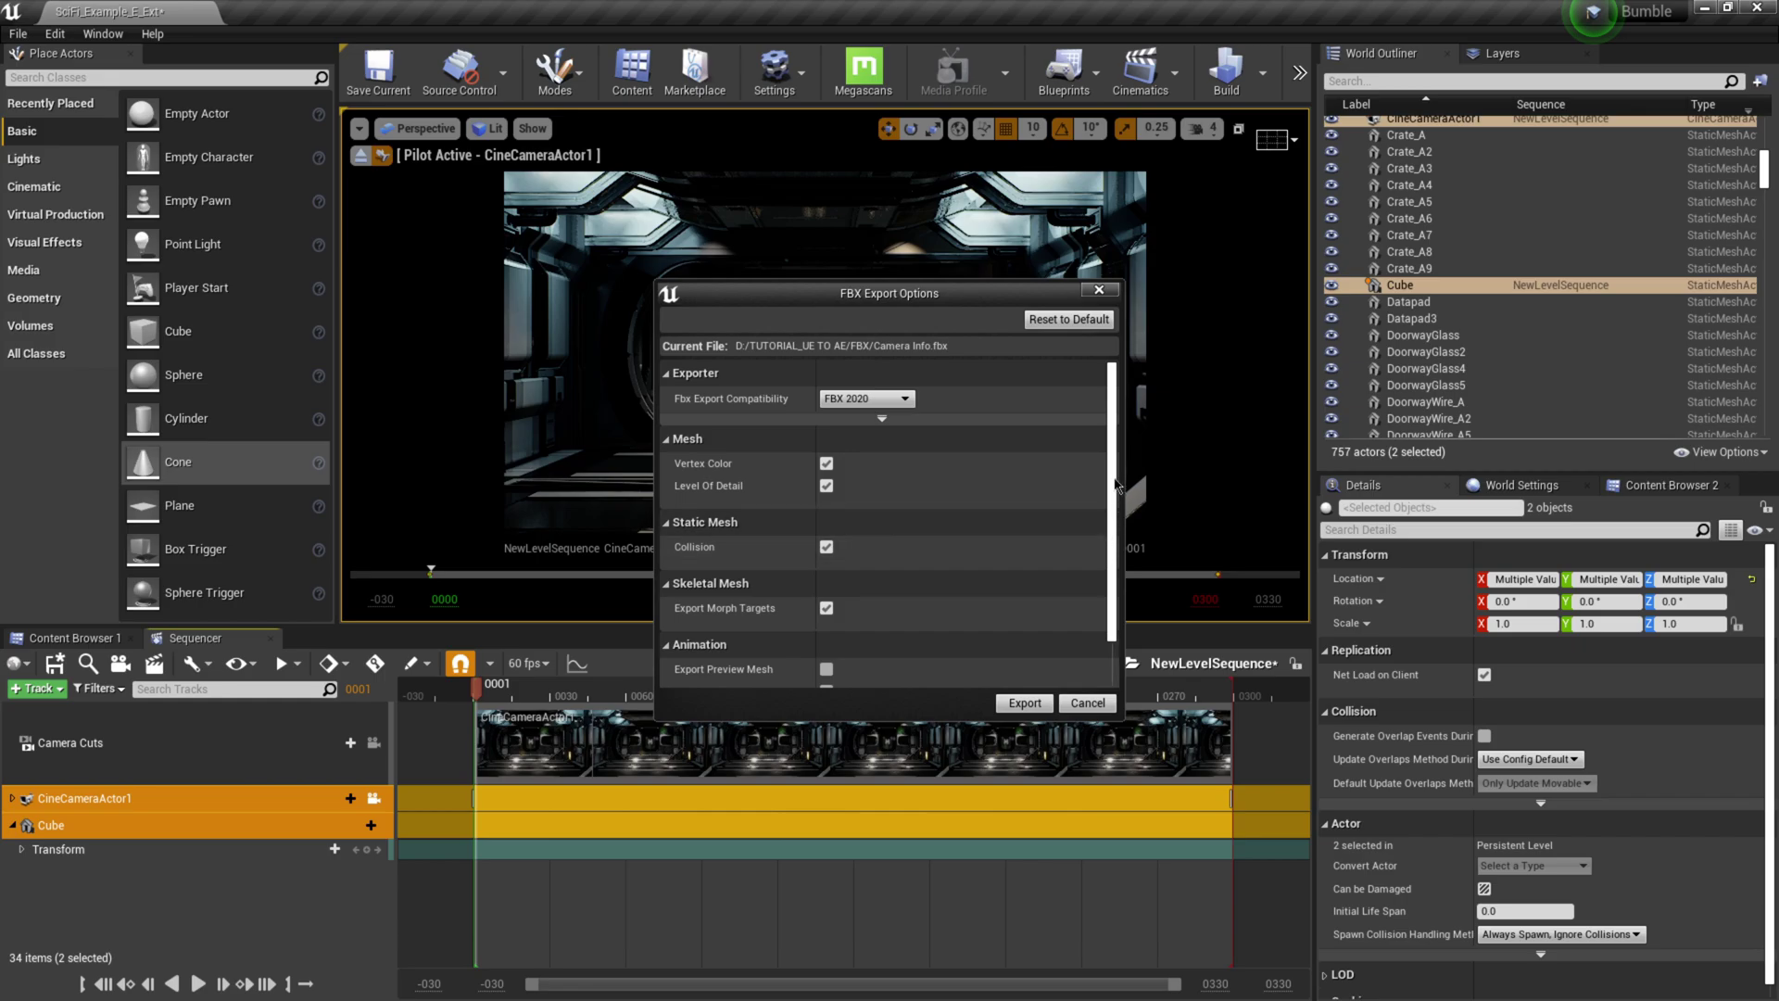
{"action": "left_click", "coordinate": [1027, 704]}
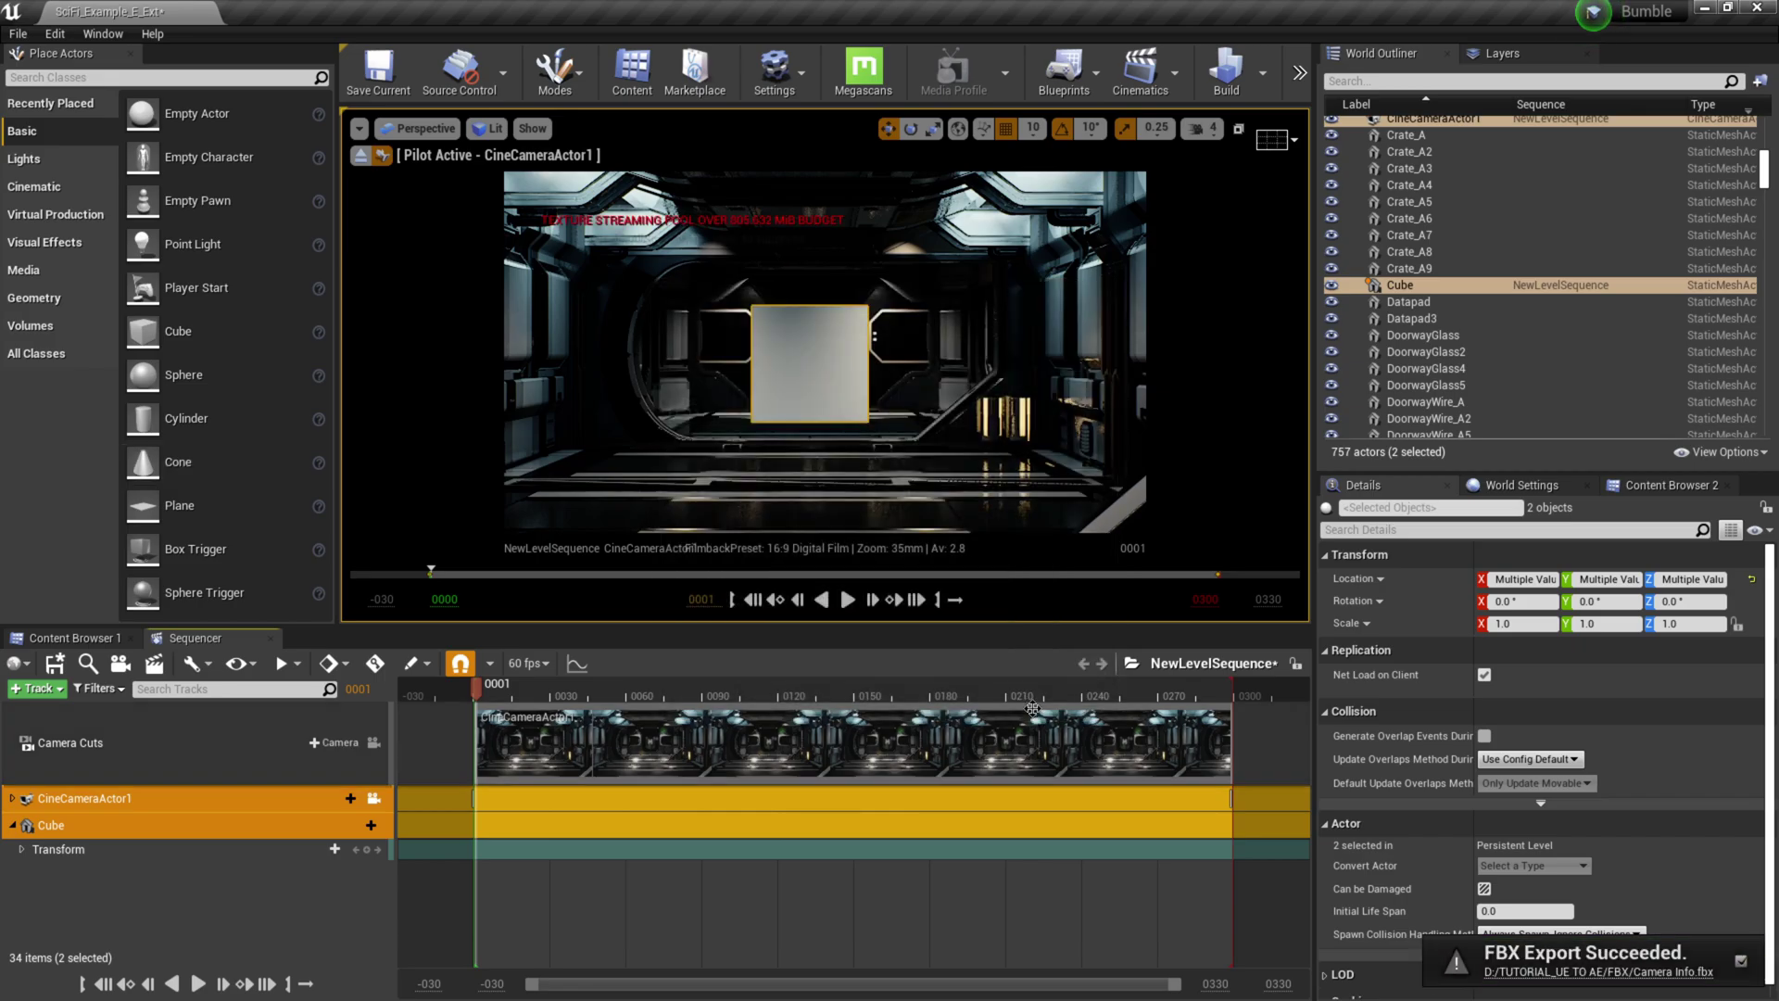
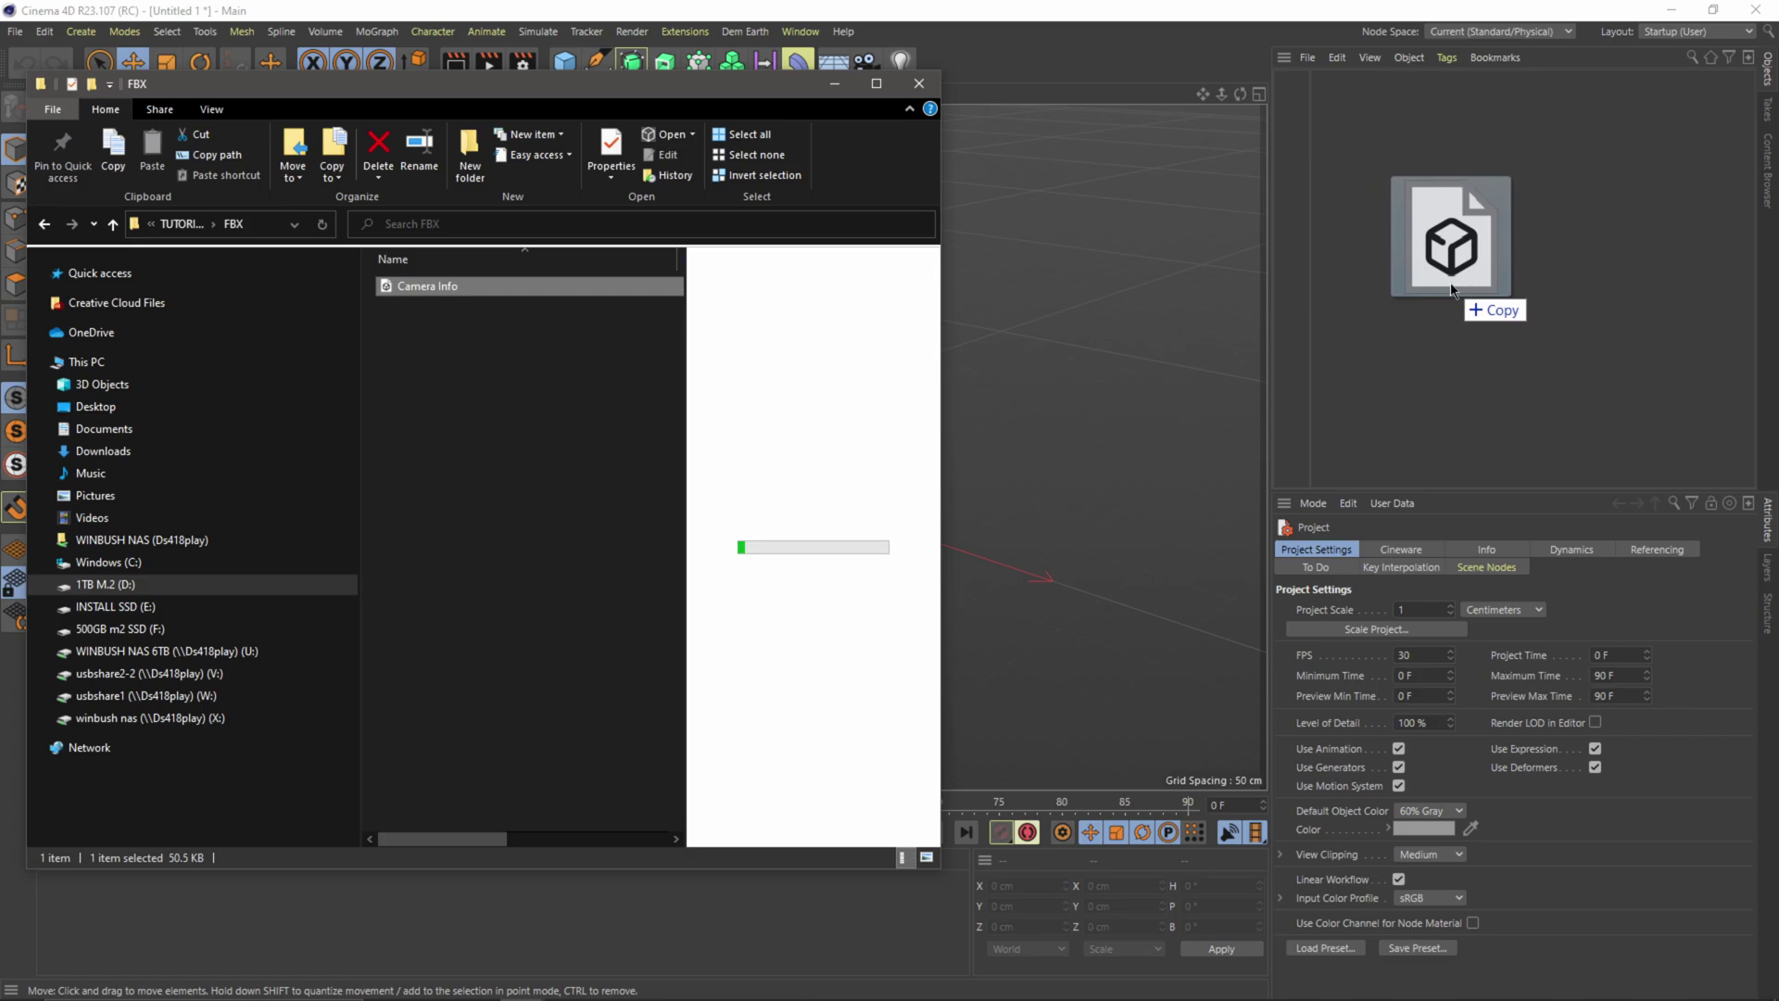
Step: Switch to Cinema 4D, import the Camera Info FBX with the default settings and preview its camera move
{"action": "left_click_drag", "start_coordinate": [1482, 26], "coordinate": [760, 102]}
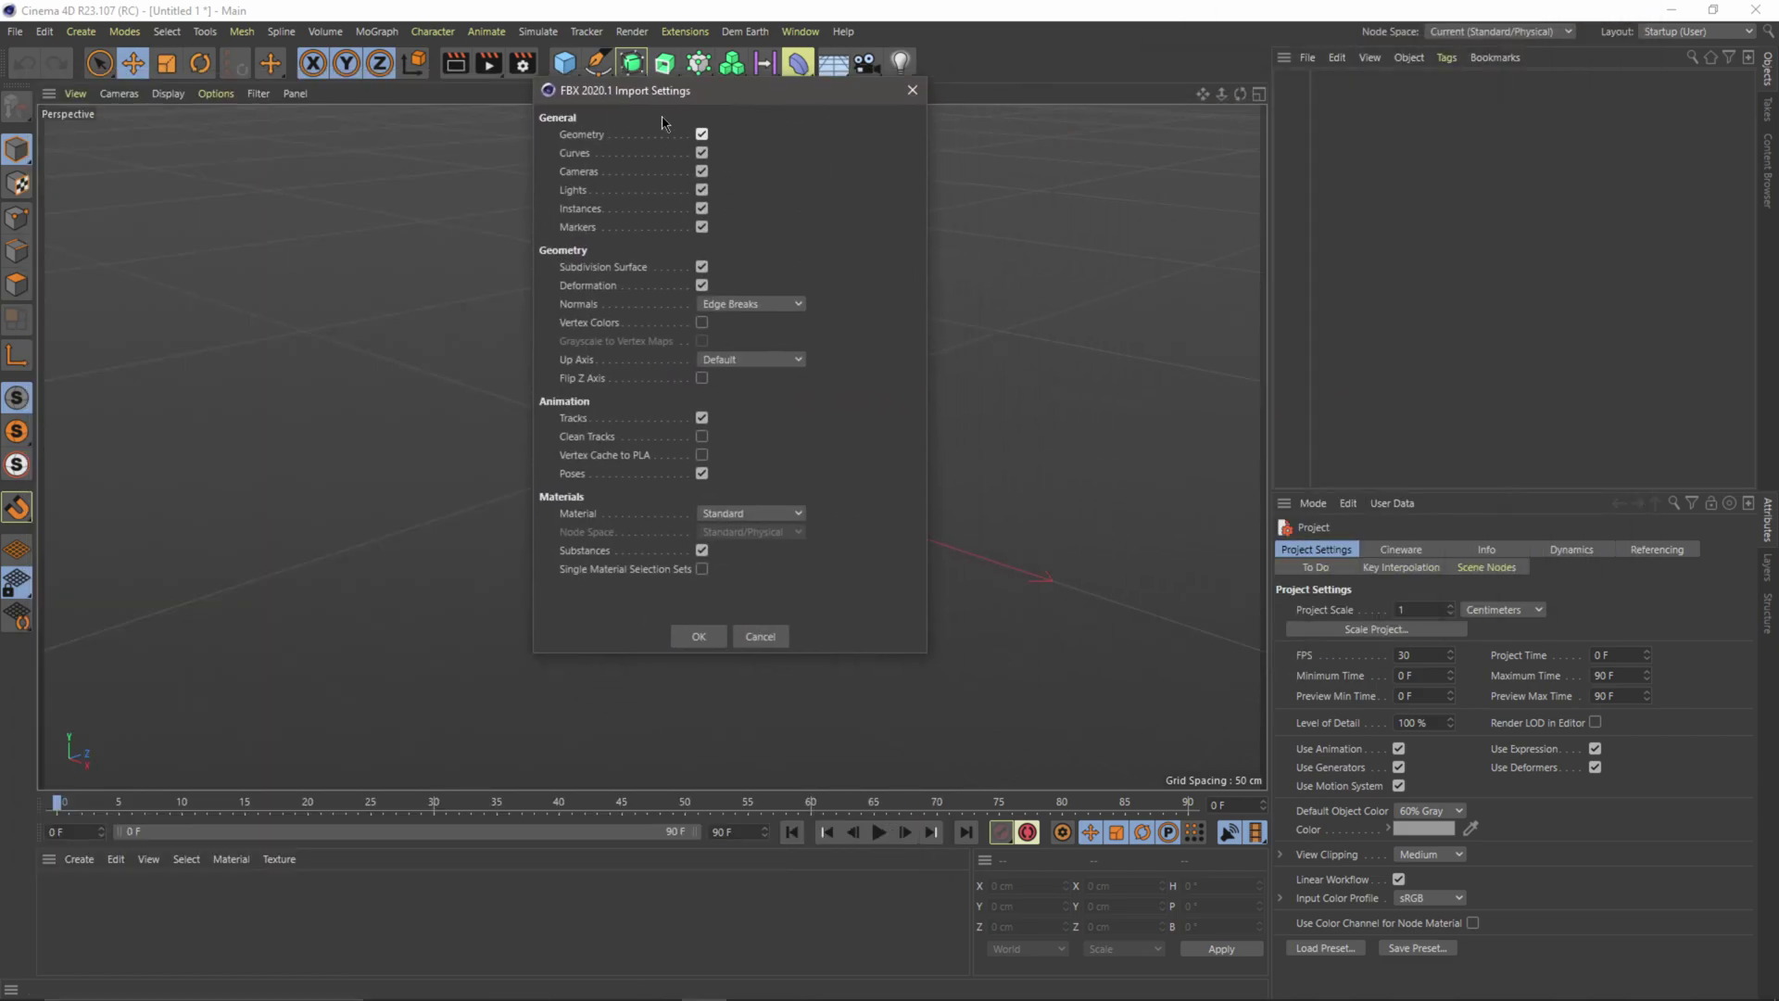
{"action": "left_click", "coordinate": [699, 638]}
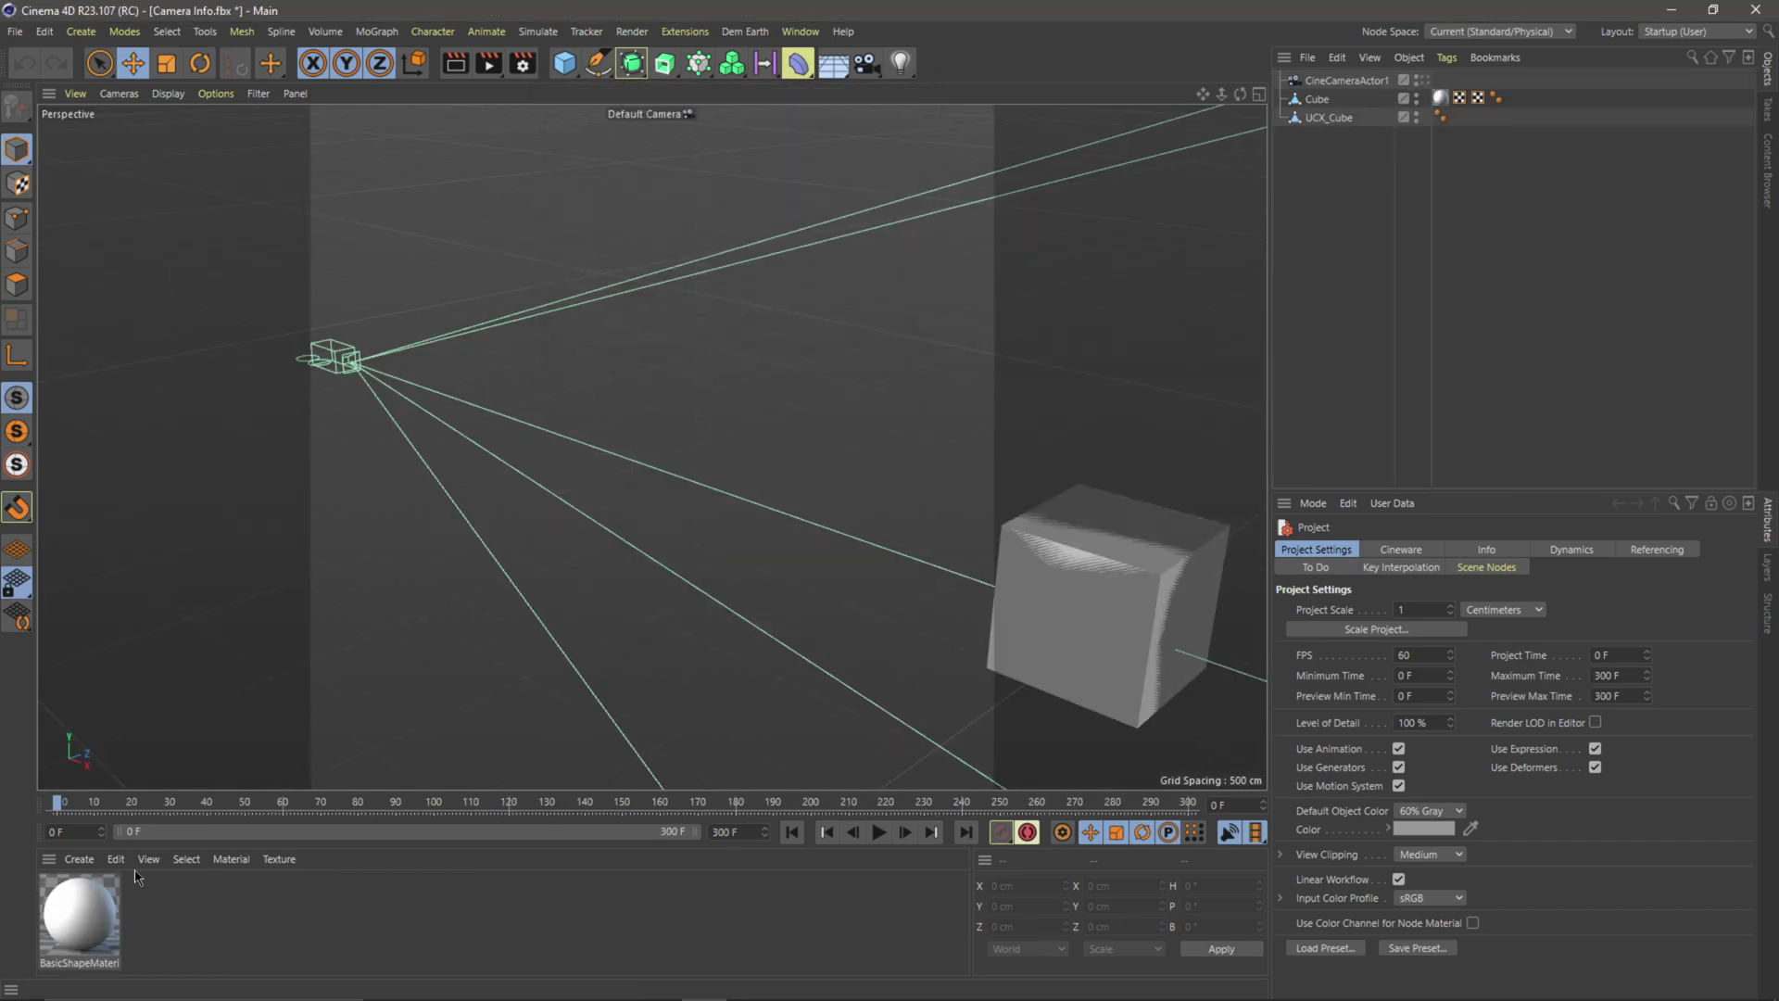
{"action": "mouse_move", "coordinate": [58, 805]}
{"action": "left_mouse_down"}
{"action": "mouse_move", "coordinate": [1075, 803]}
{"action": "mouse_move", "coordinate": [58, 803]}
{"action": "left_mouse_up"}
{"action": "left_click_drag", "start_coordinate": [545, 510], "coordinate": [454, 487], "text": "alt"}
{"action": "left_click_drag", "start_coordinate": [57, 802], "coordinate": [792, 801]}
{"action": "key", "text": "F8"}
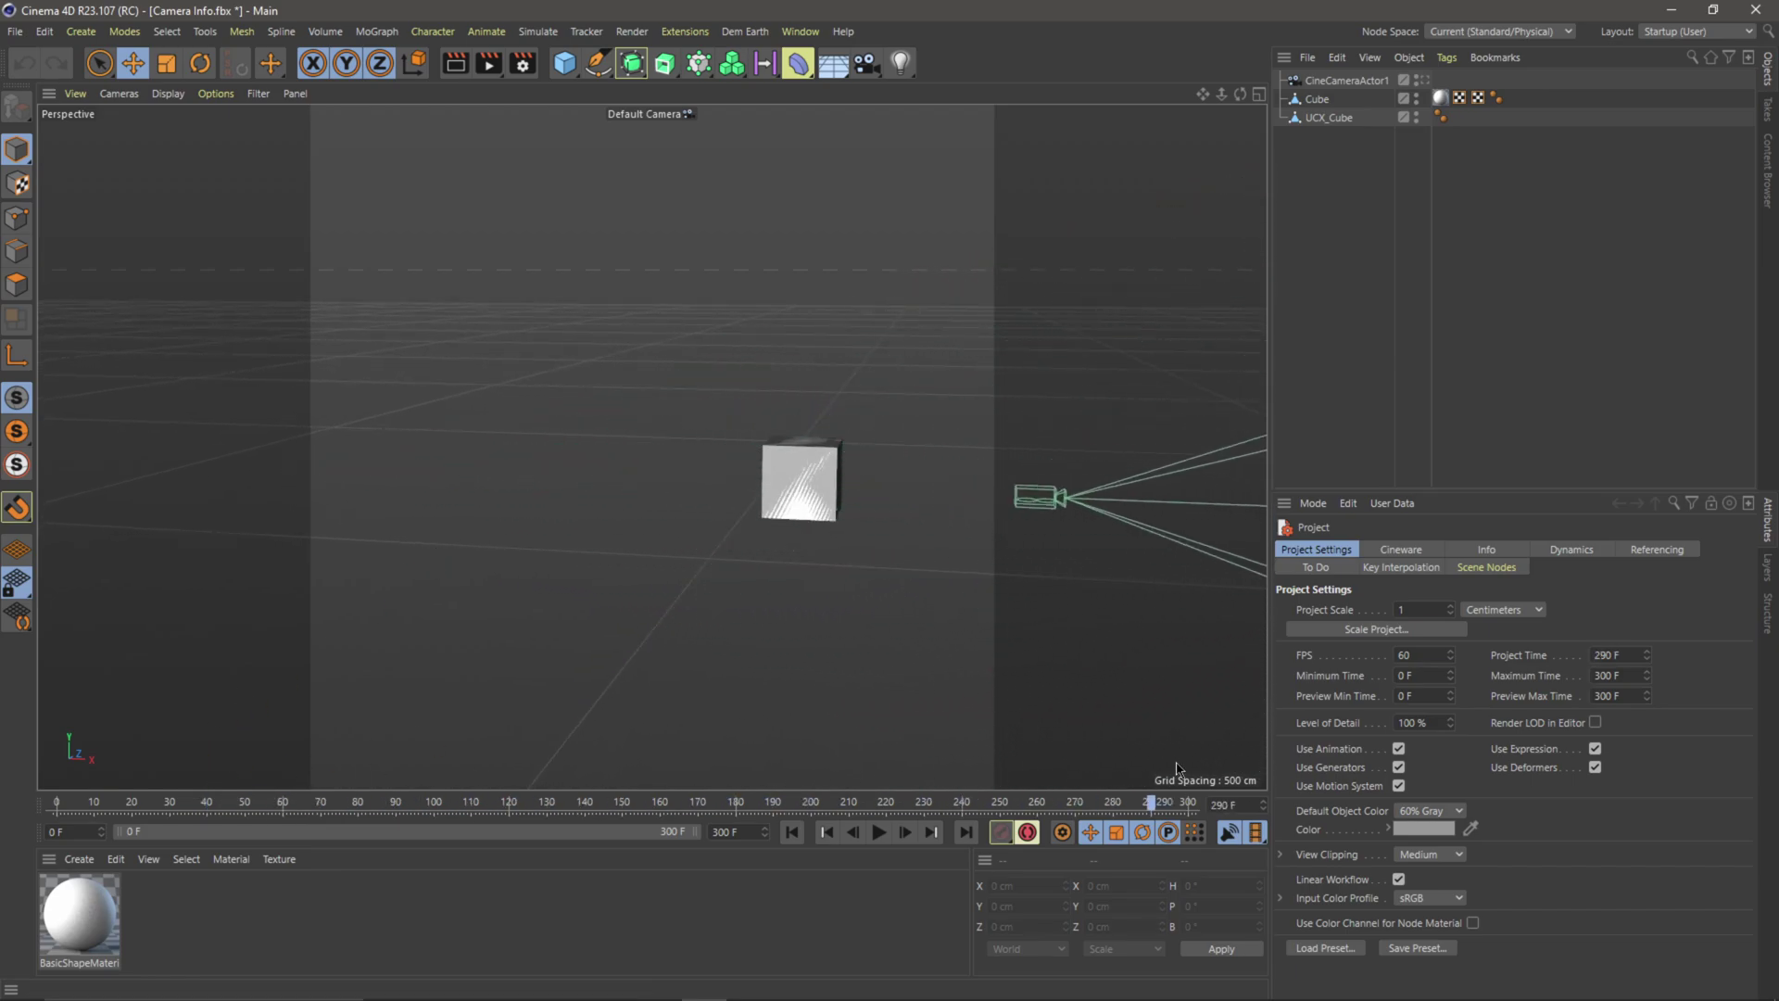
{"action": "key", "text": "shift+f"}
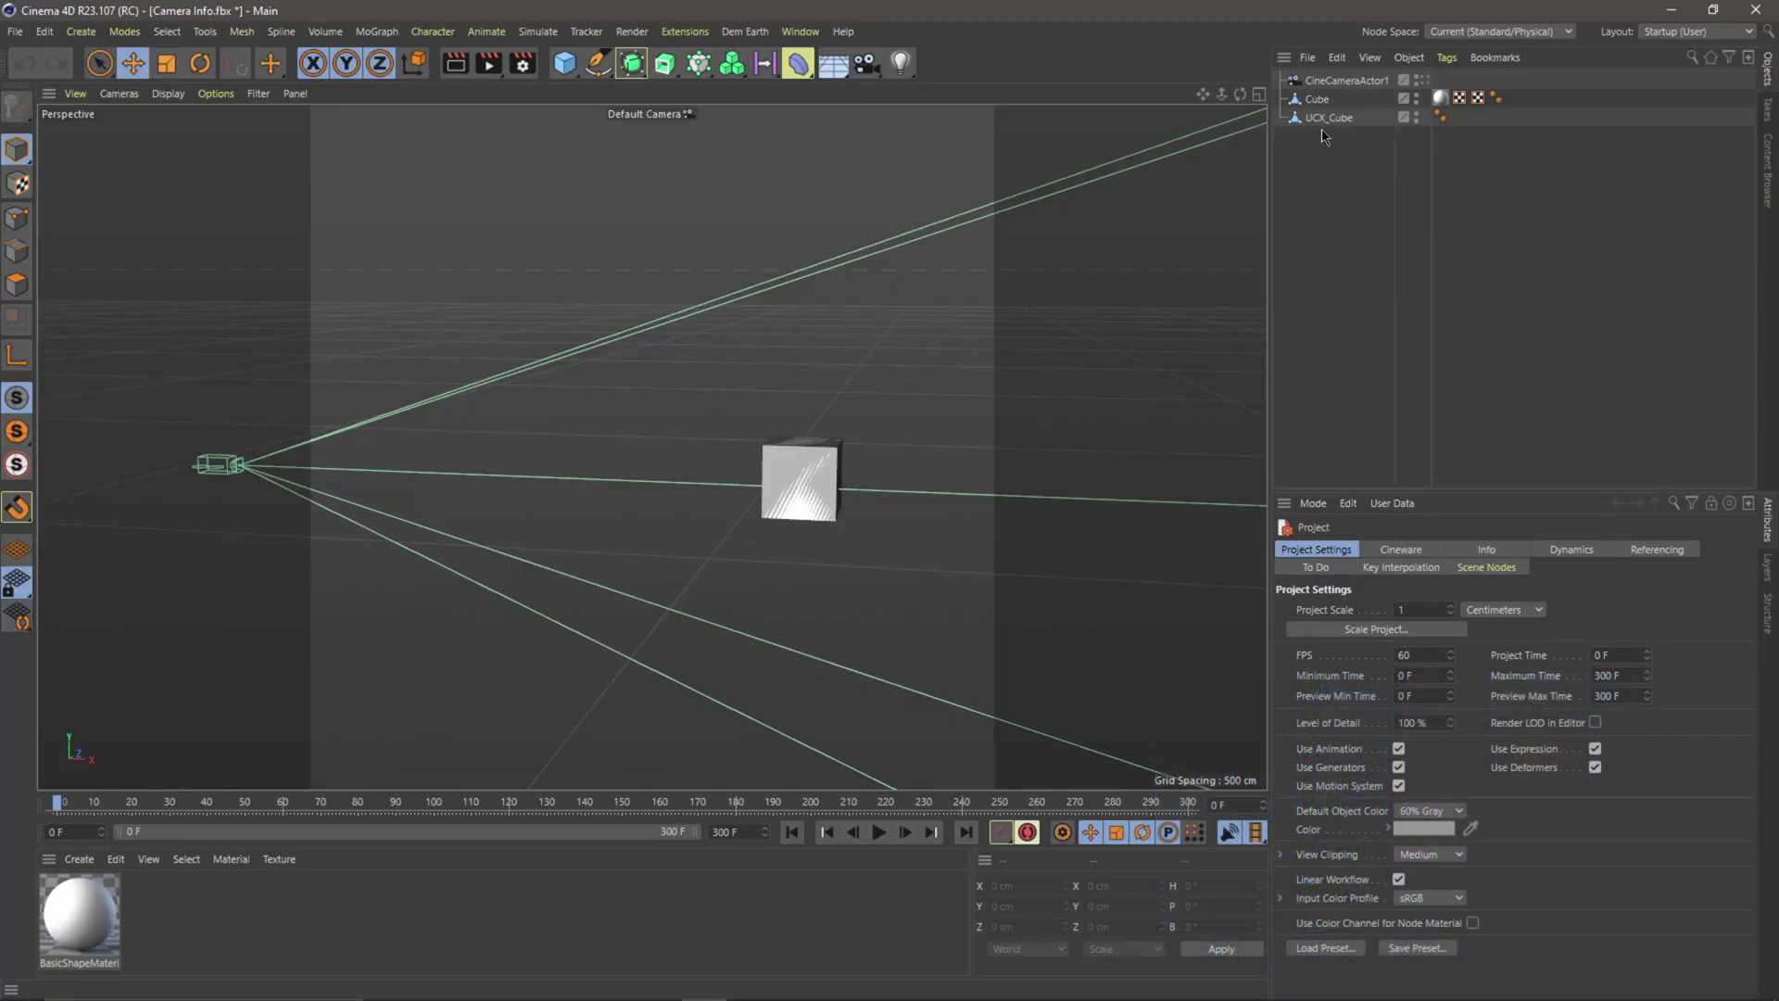
Step: Delete the extra UCX_Cube object from the scene
{"action": "left_click", "coordinate": [1325, 119]}
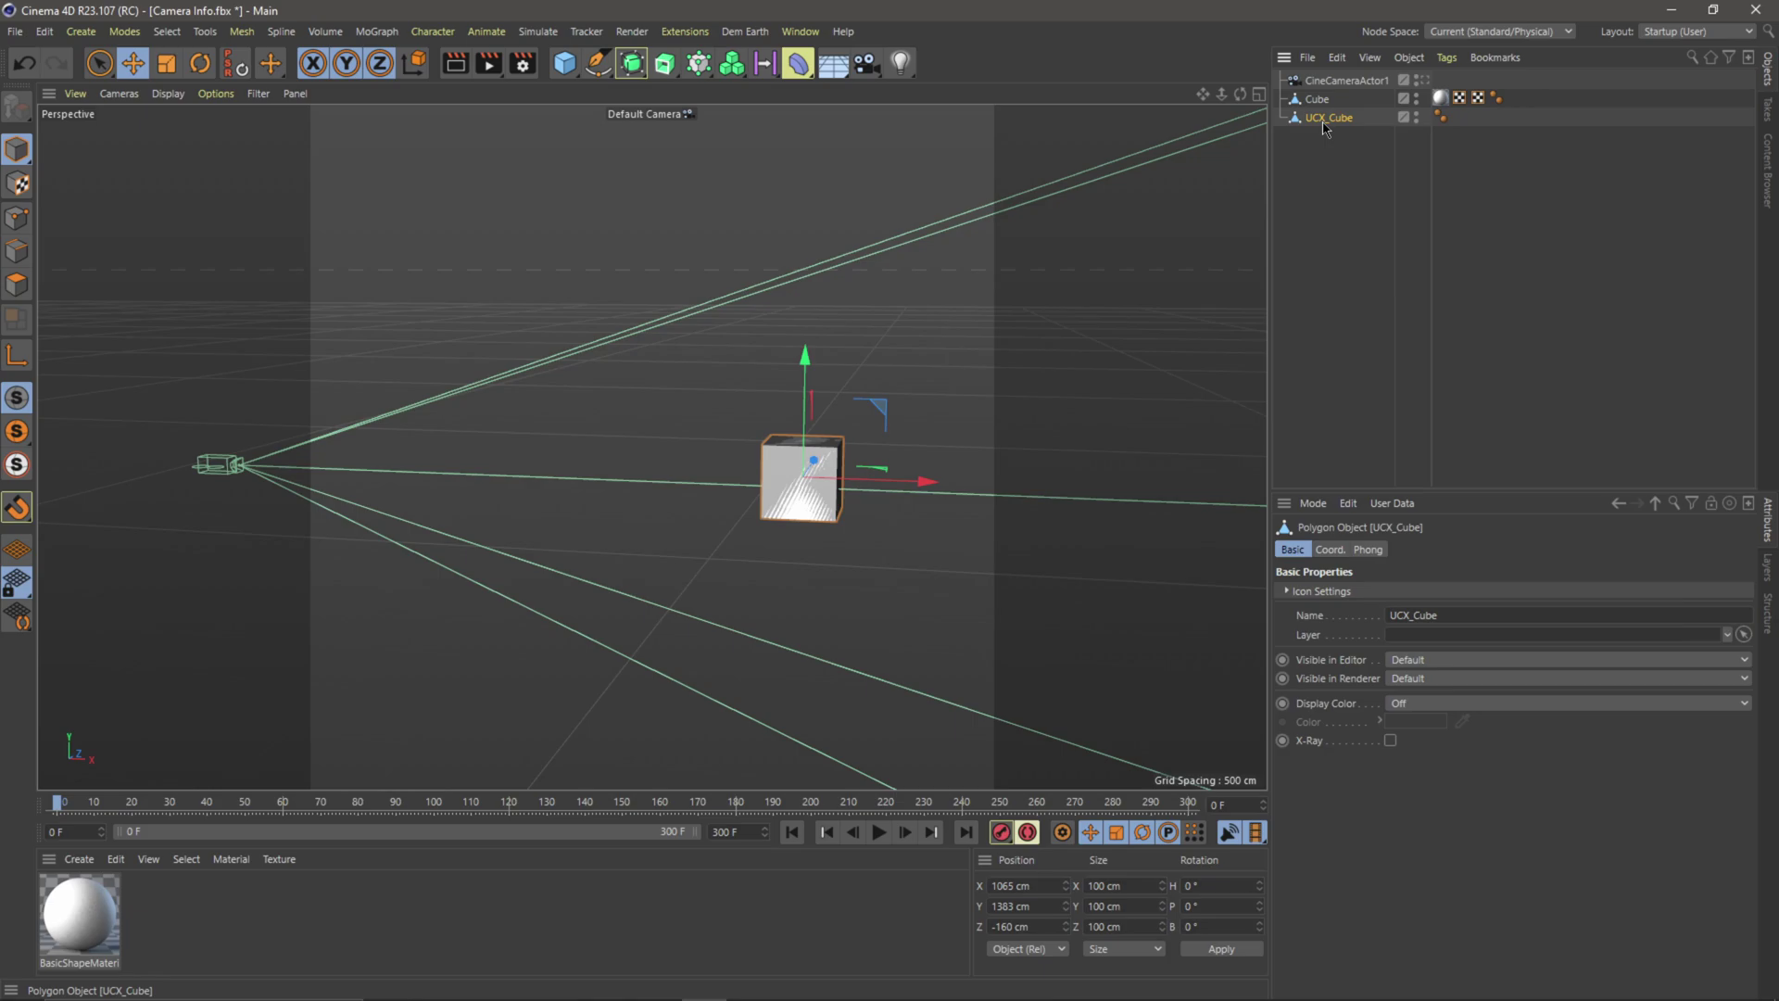
{"action": "left_click", "coordinate": [1416, 119], "text": "ctrl"}
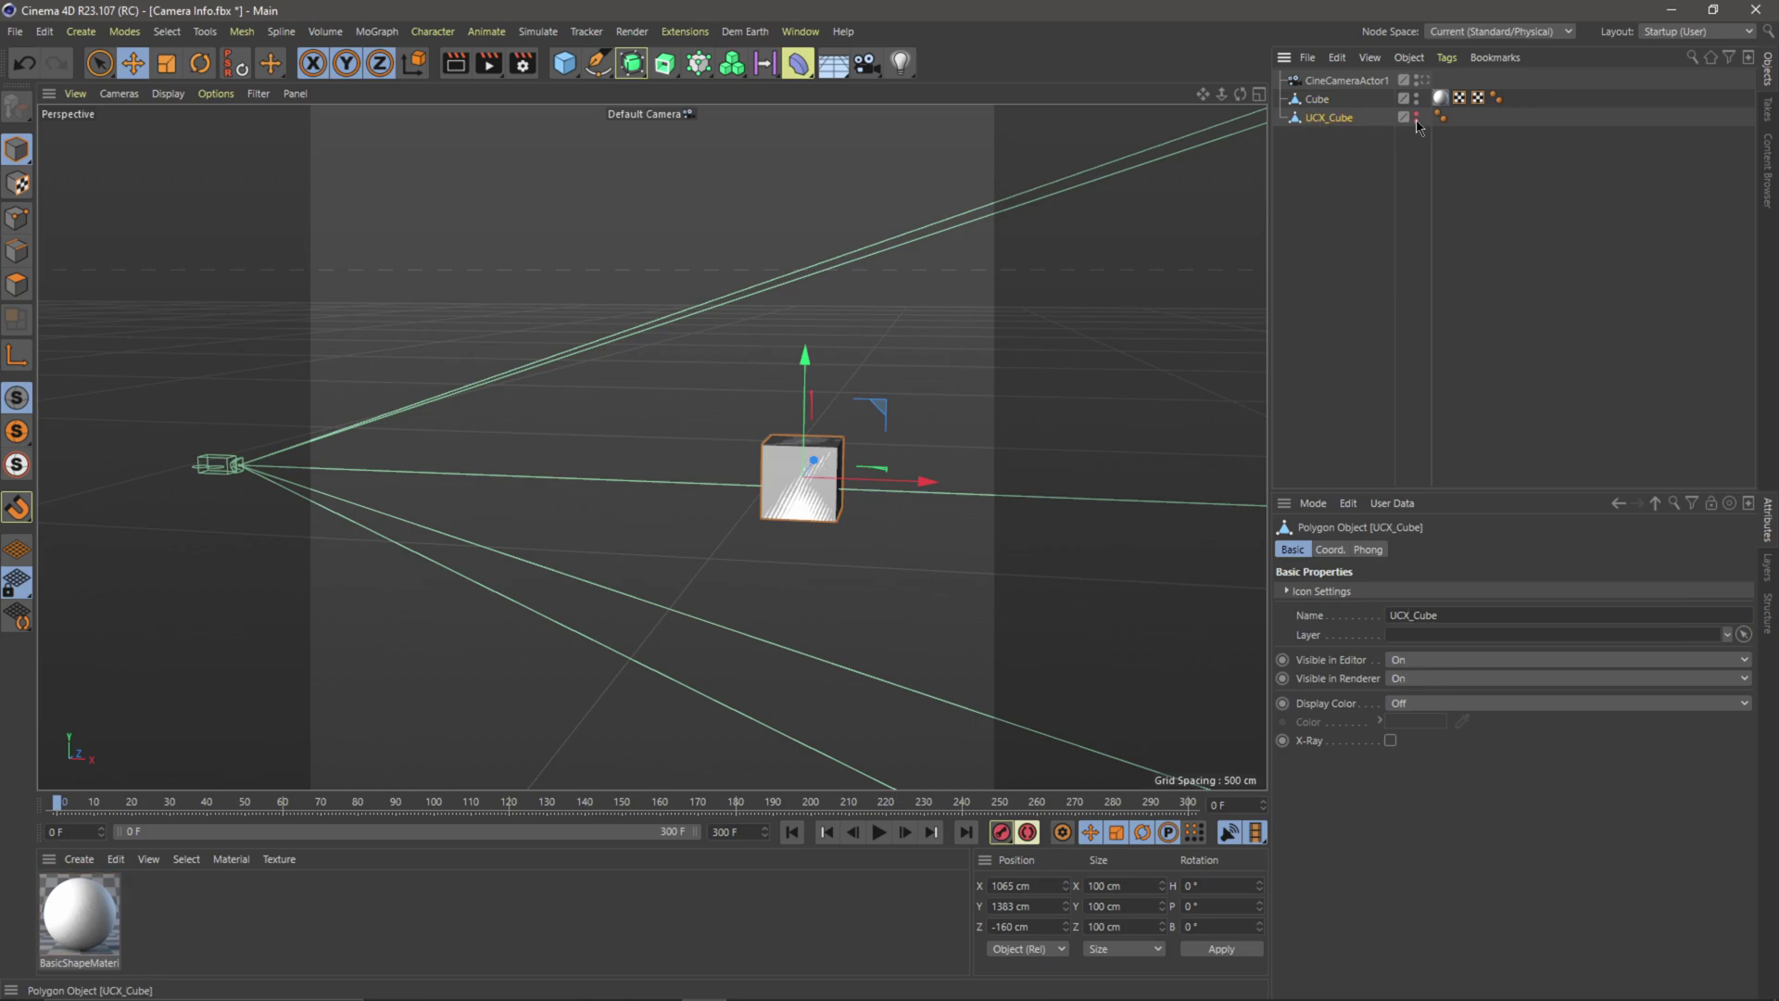
{"action": "left_click", "coordinate": [1332, 177]}
{"action": "left_click", "coordinate": [1328, 120]}
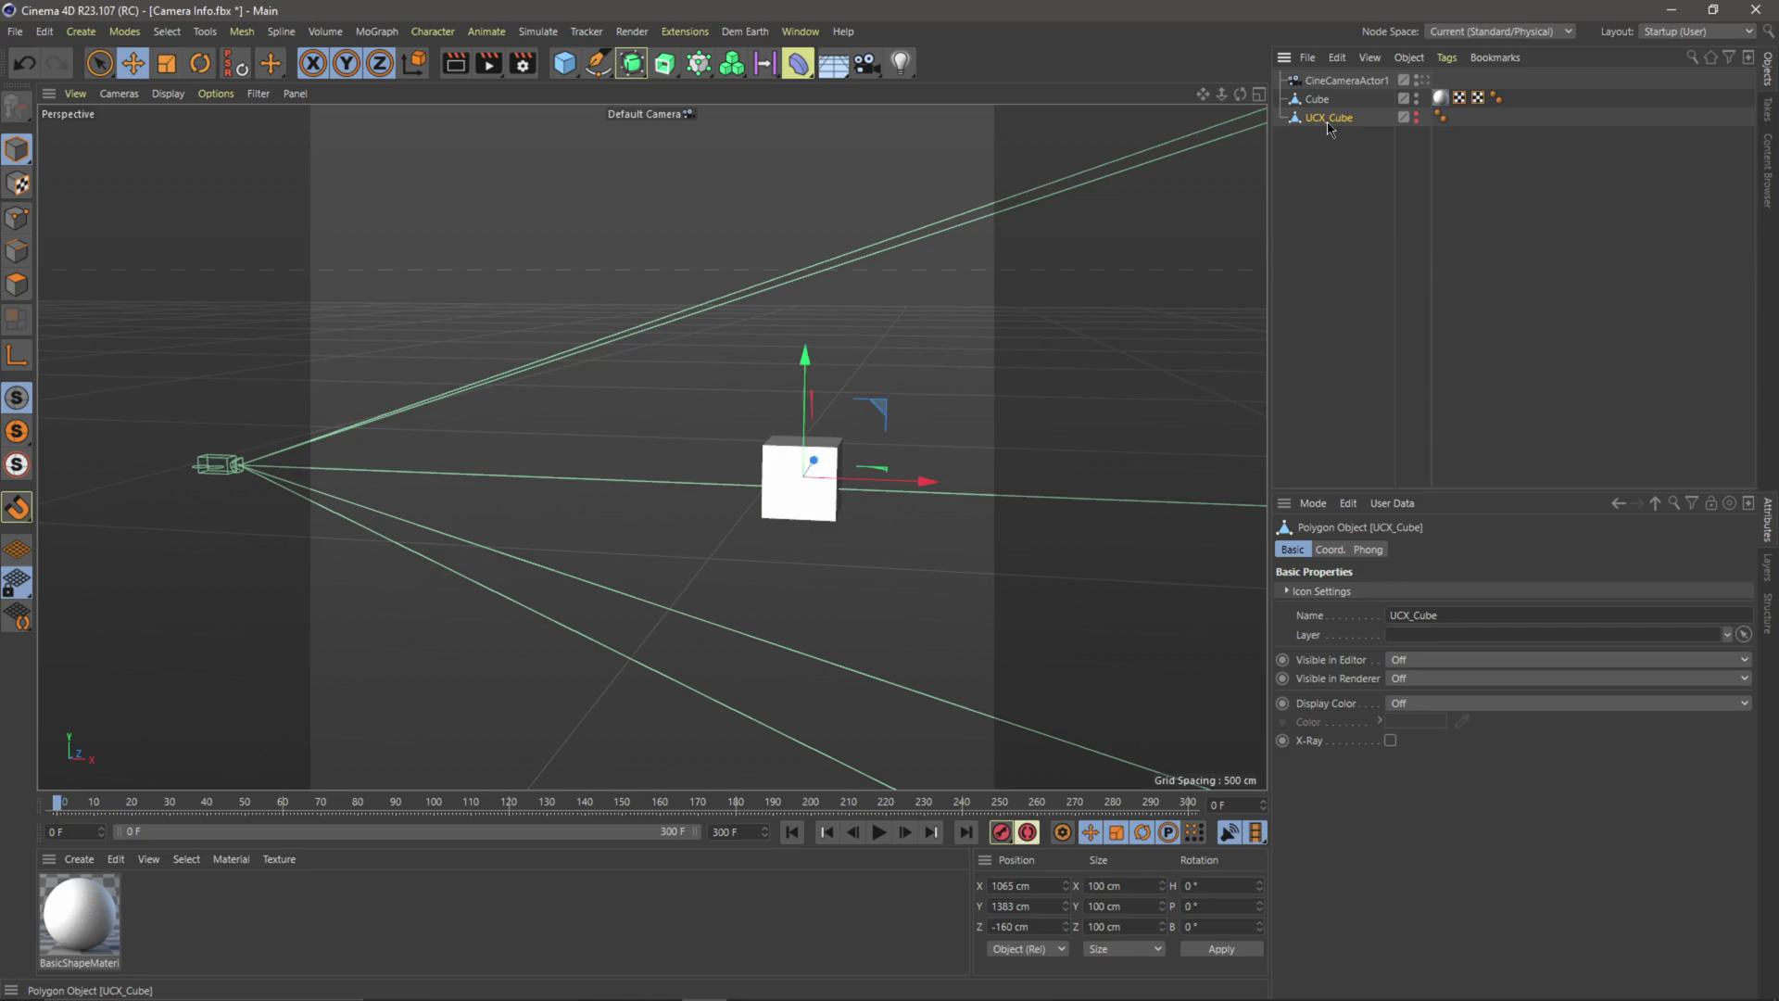
{"action": "key", "text": "Delete"}
Step: Group CineCameraActor1 and Cube under one null
{"action": "left_click_drag", "start_coordinate": [1344, 146], "coordinate": [1342, 71]}
{"action": "right_click", "coordinate": [1327, 86]}
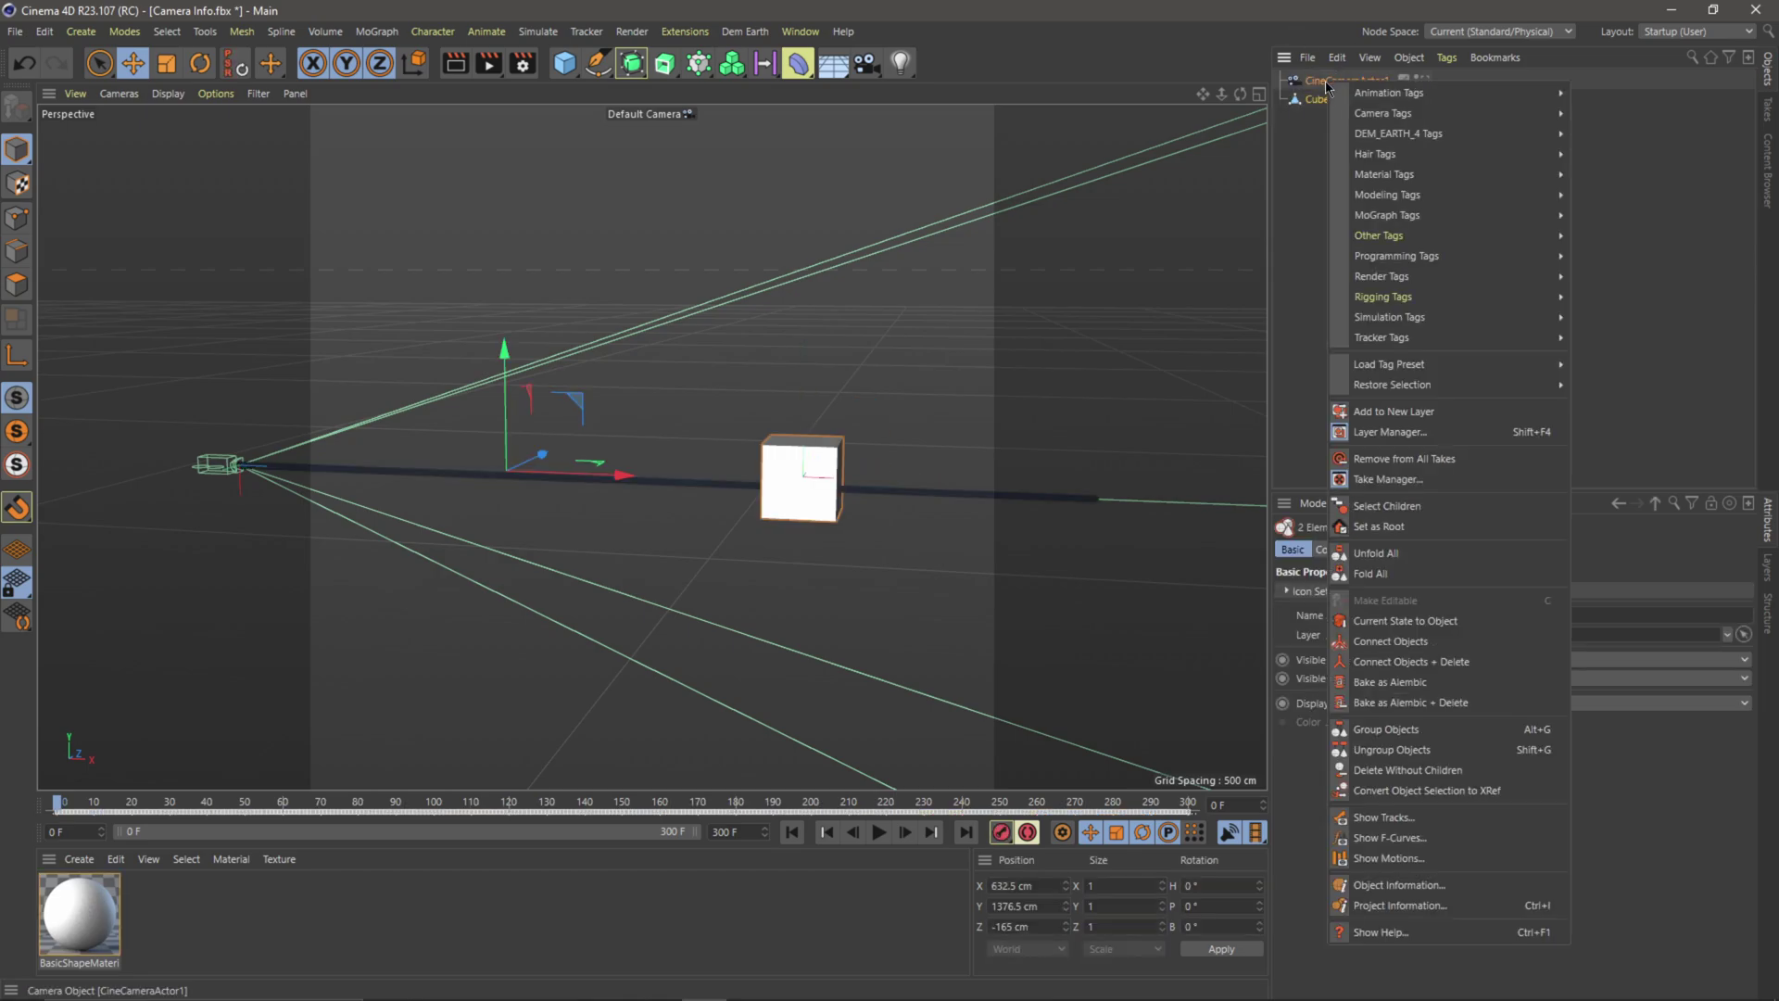
{"action": "left_click", "coordinate": [1390, 730]}
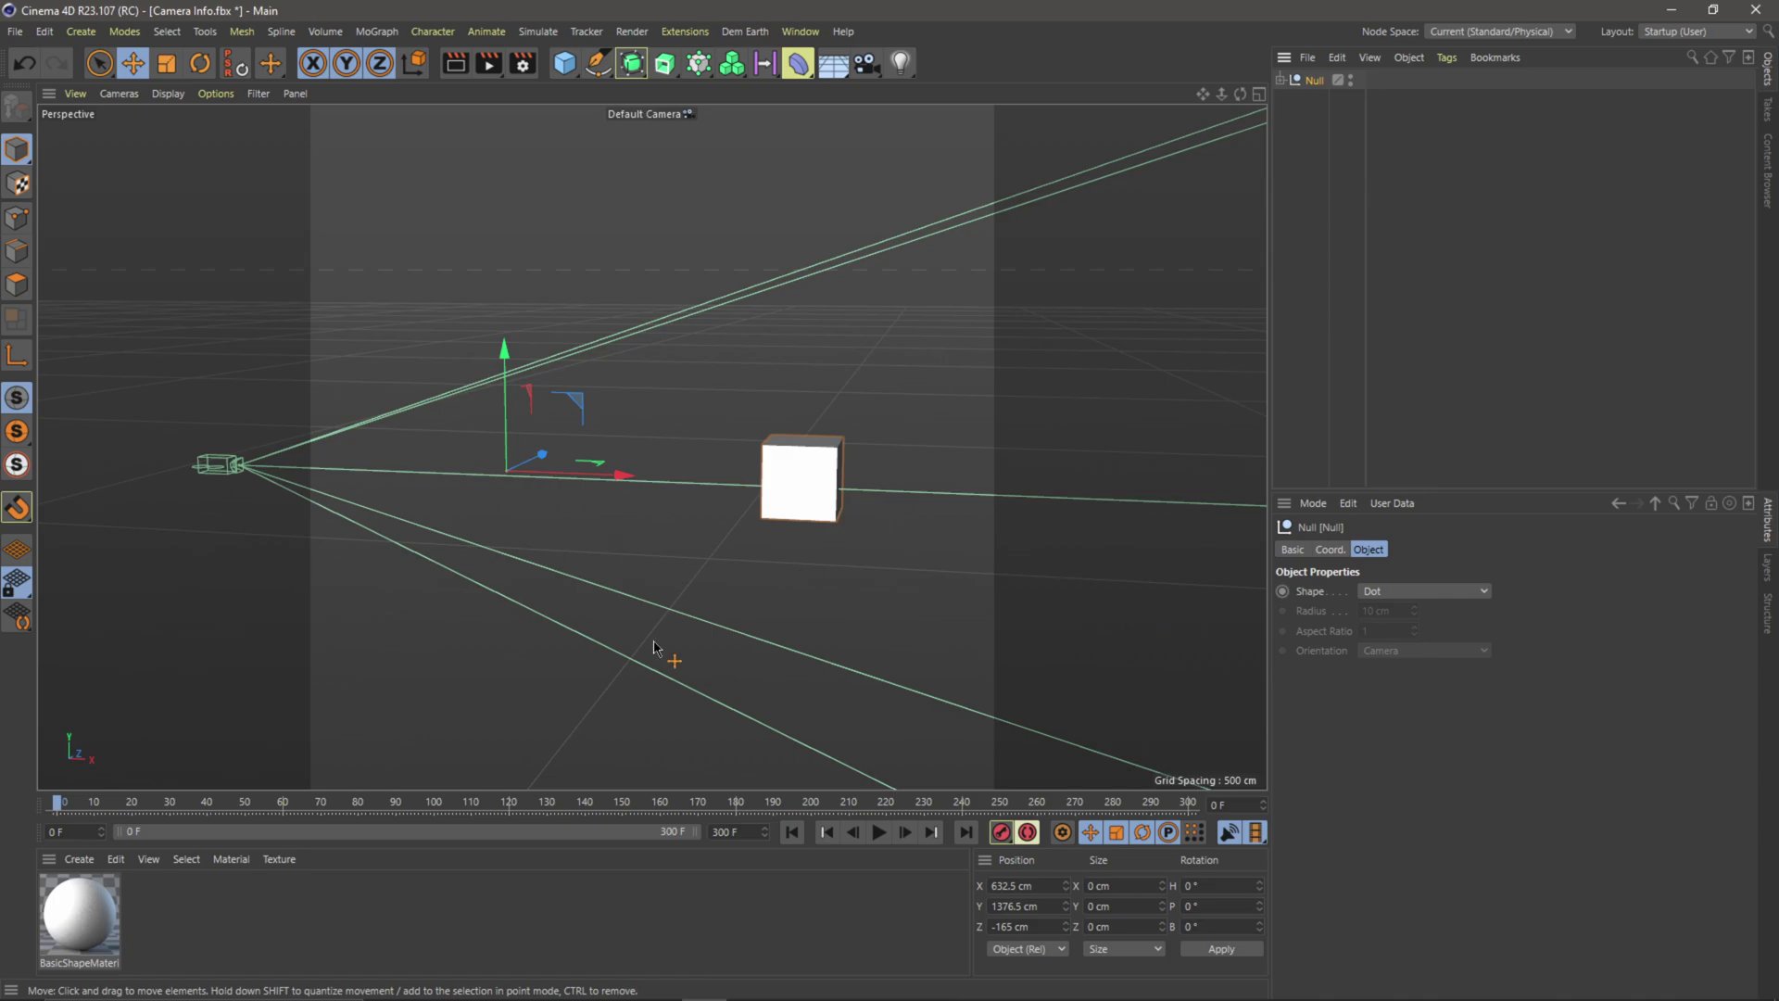
Step: Set the null's pitch rotation (R.P) to -90° so the camera and cube stand upright
{"action": "left_click", "coordinate": [1292, 550]}
{"action": "left_click", "coordinate": [1327, 549]}
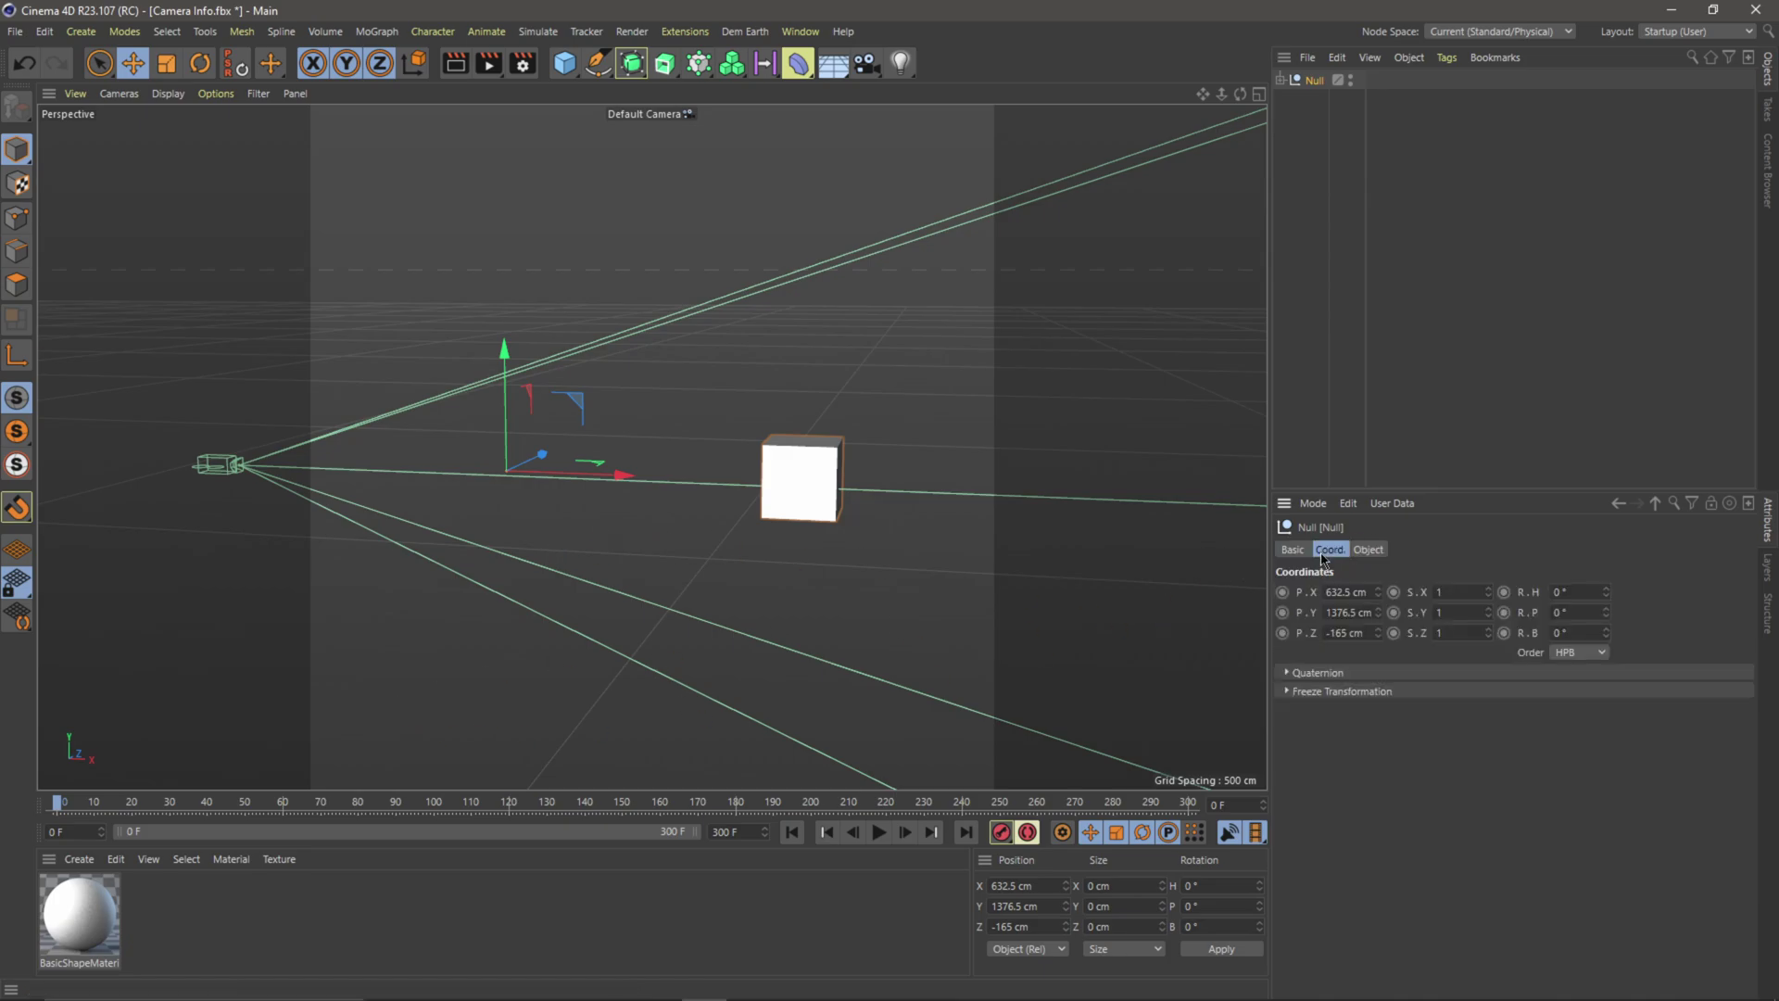
{"action": "left_click_drag", "start_coordinate": [1607, 613], "coordinate": [1610, 708]}
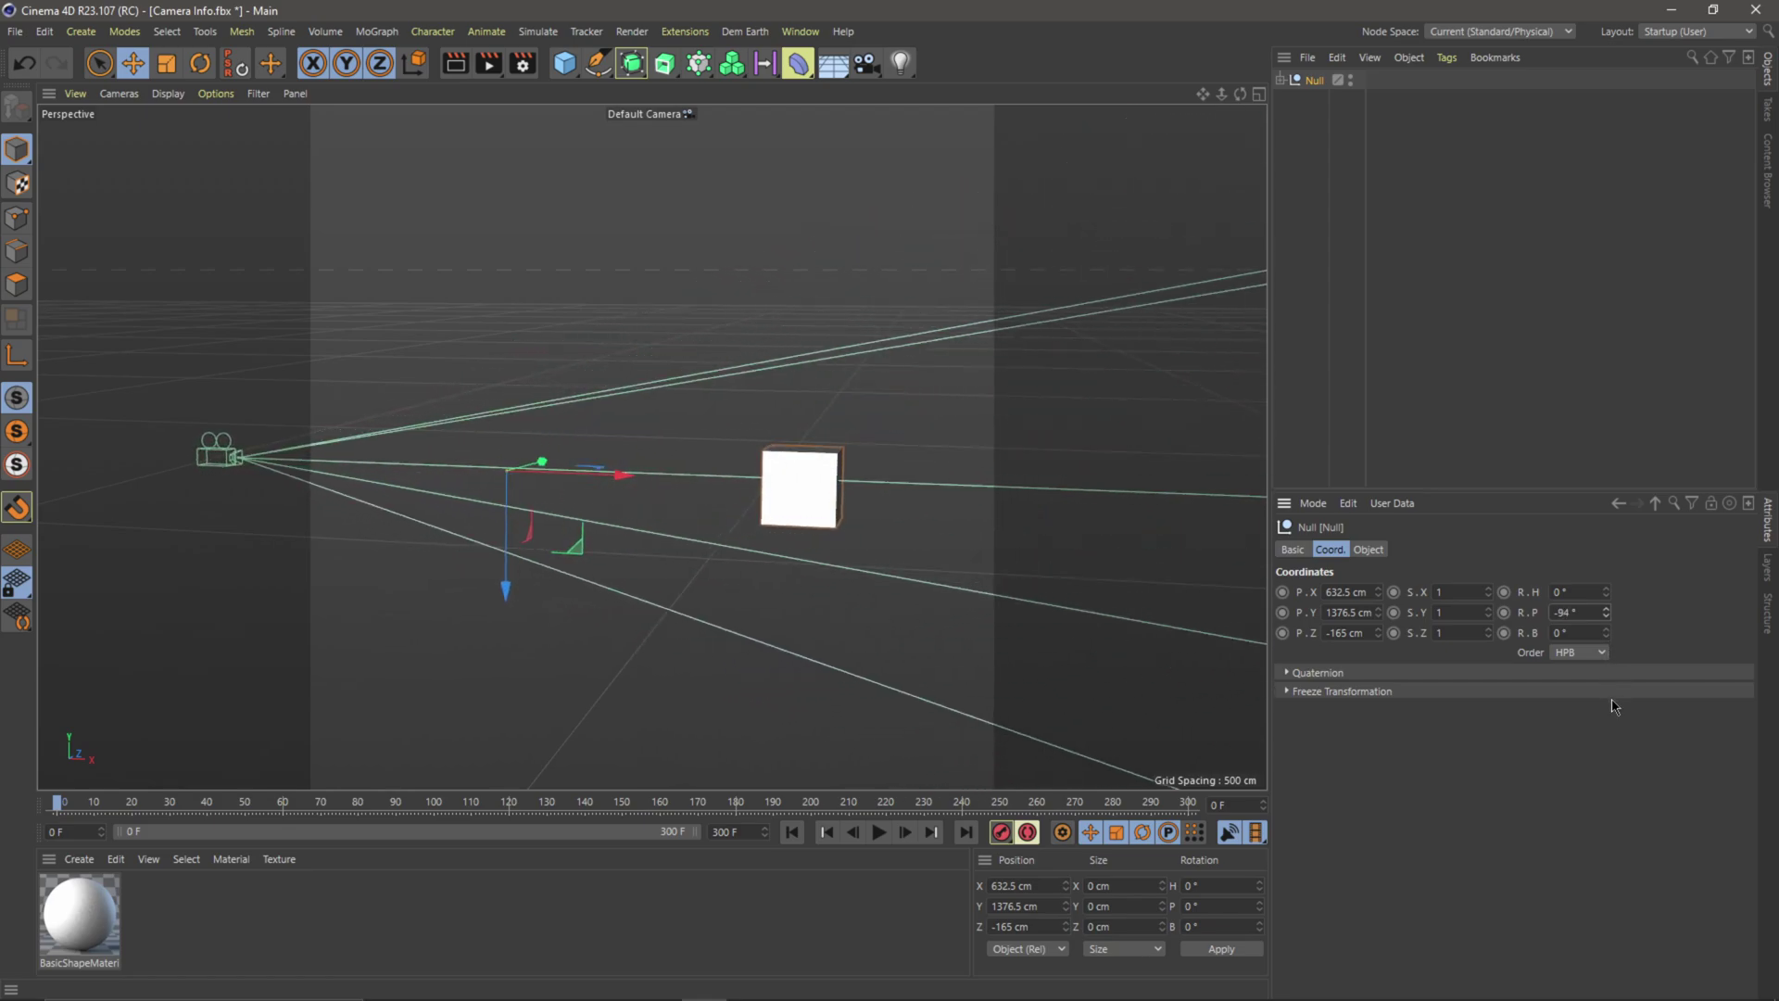
{"action": "double_click", "coordinate": [1583, 614]}
{"action": "type", "text": "-90"}
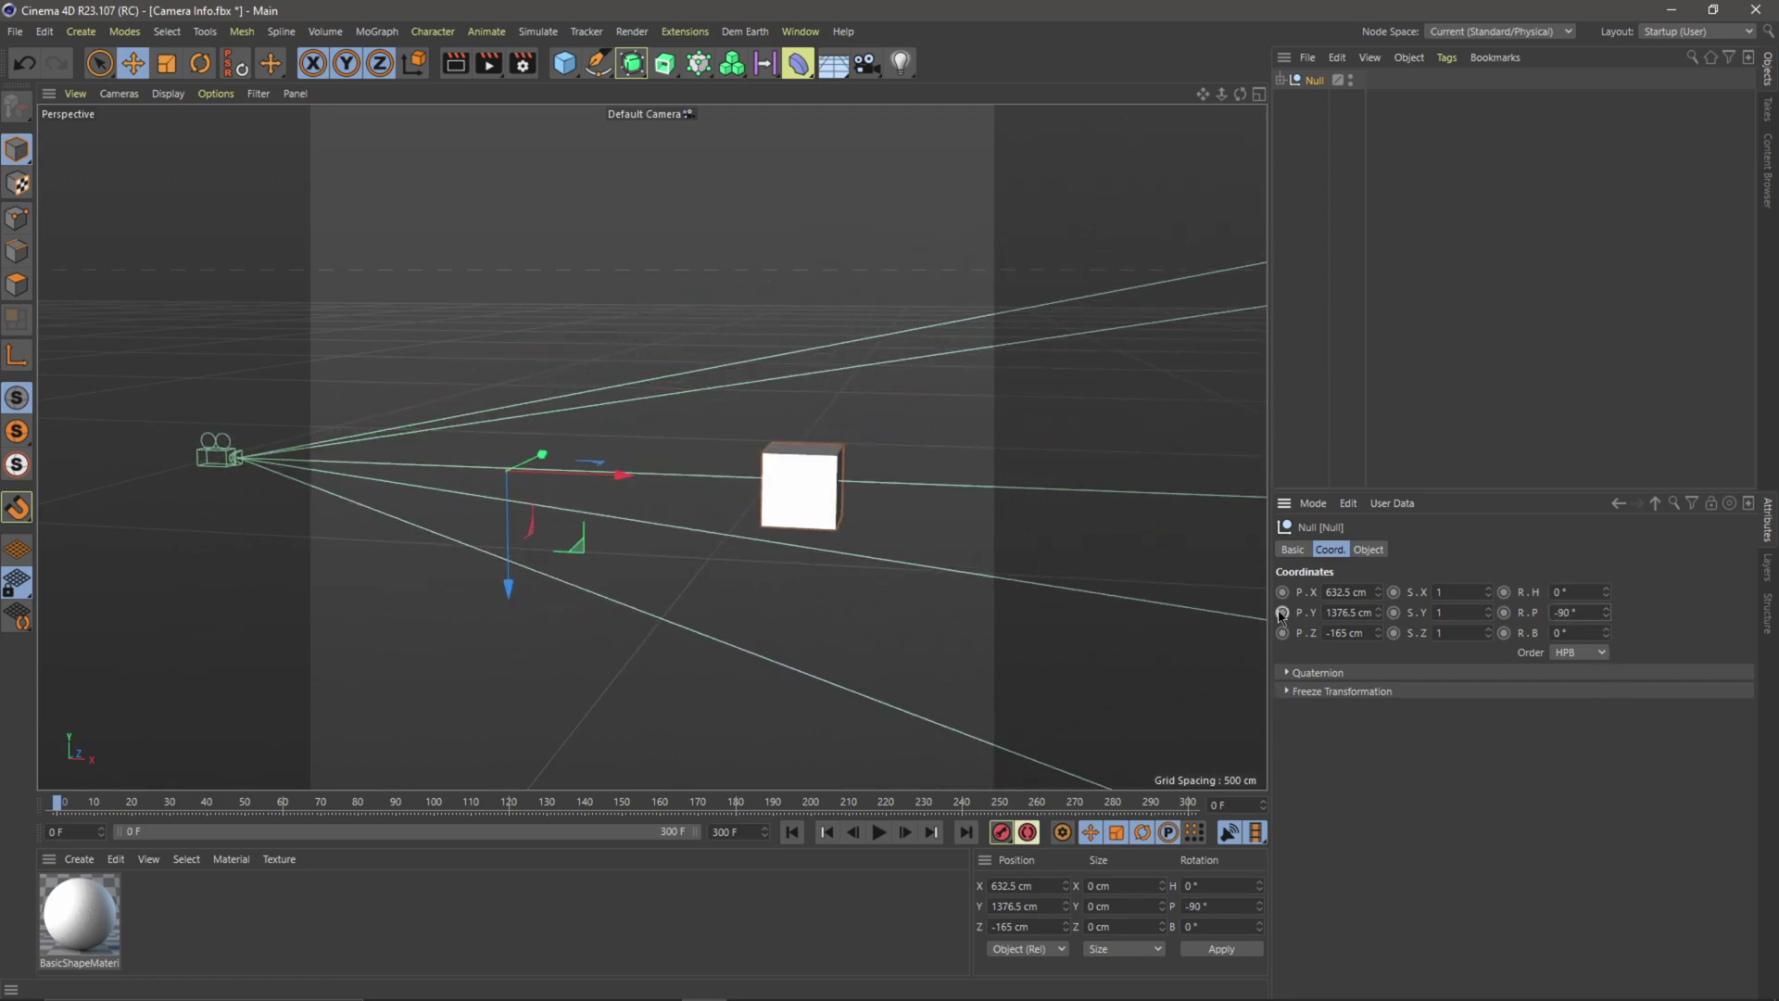
{"action": "key", "text": "Return"}
{"action": "mouse_move", "coordinate": [63, 809]}
{"action": "left_mouse_down"}
{"action": "mouse_move", "coordinate": [1160, 803]}
{"action": "mouse_move", "coordinate": [54, 805]}
{"action": "left_mouse_up"}
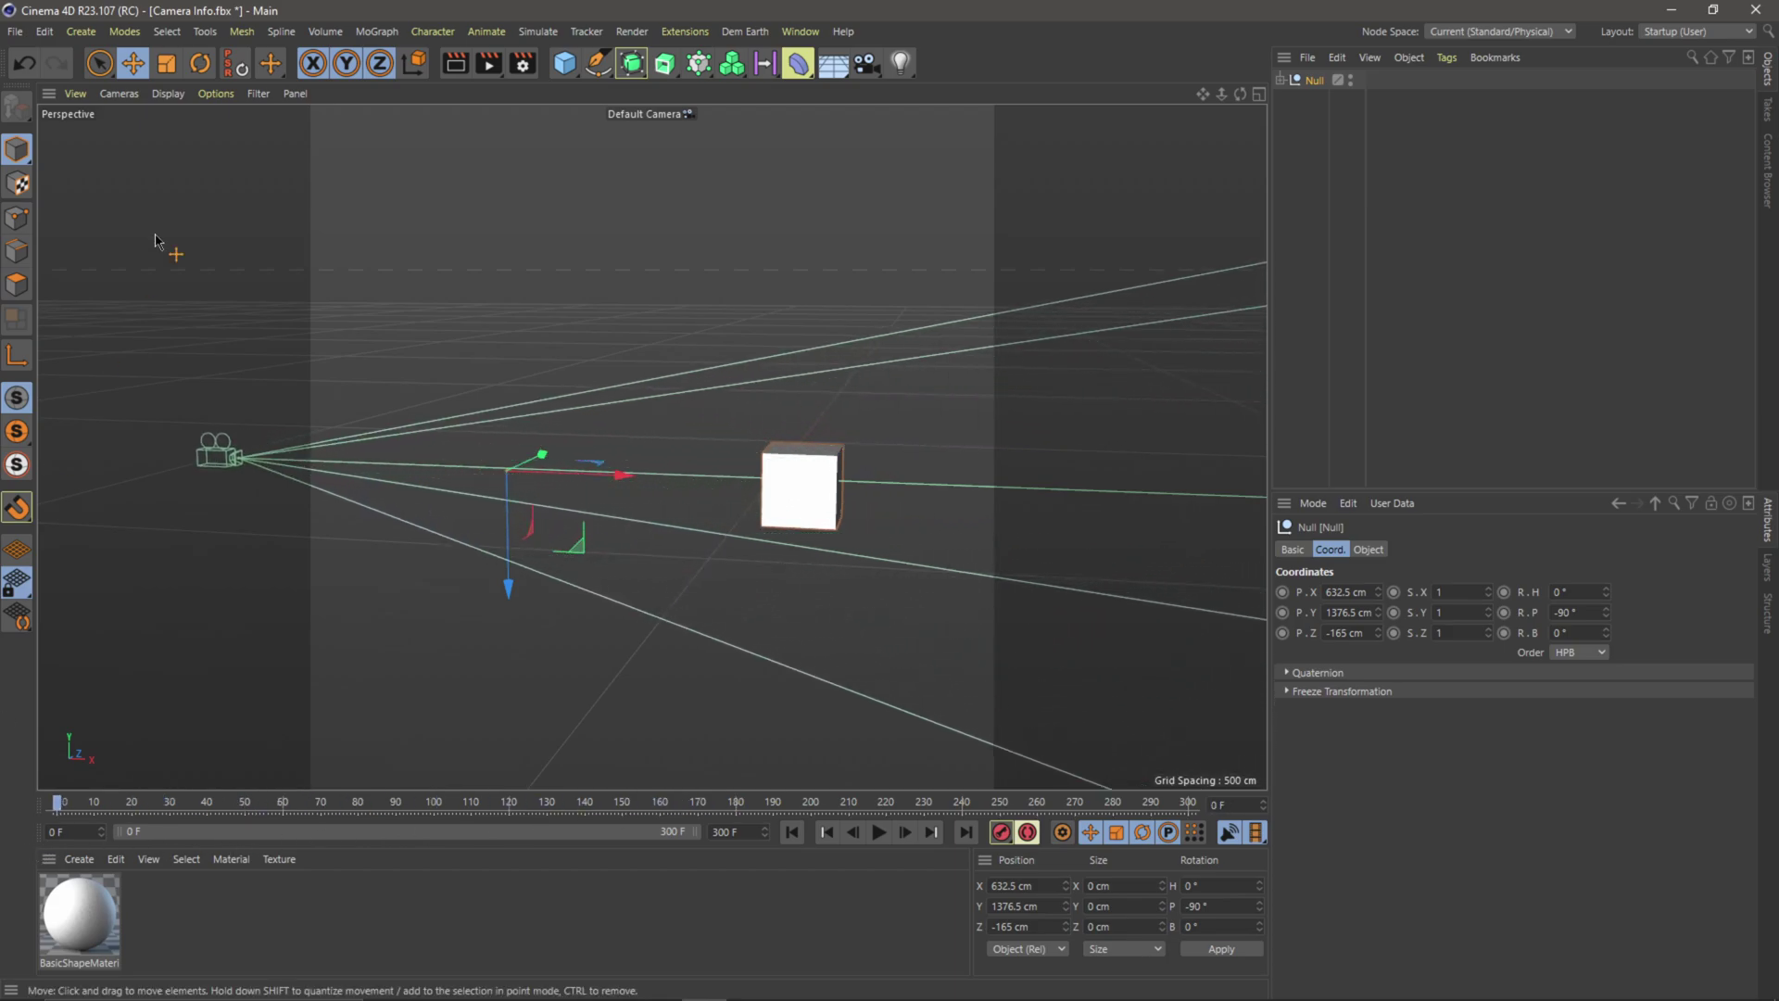
Step: Set the render output to the HDTV 1080 29.97 preset with a frame rate of 60, and check the project FPS
{"action": "left_click", "coordinate": [522, 64]}
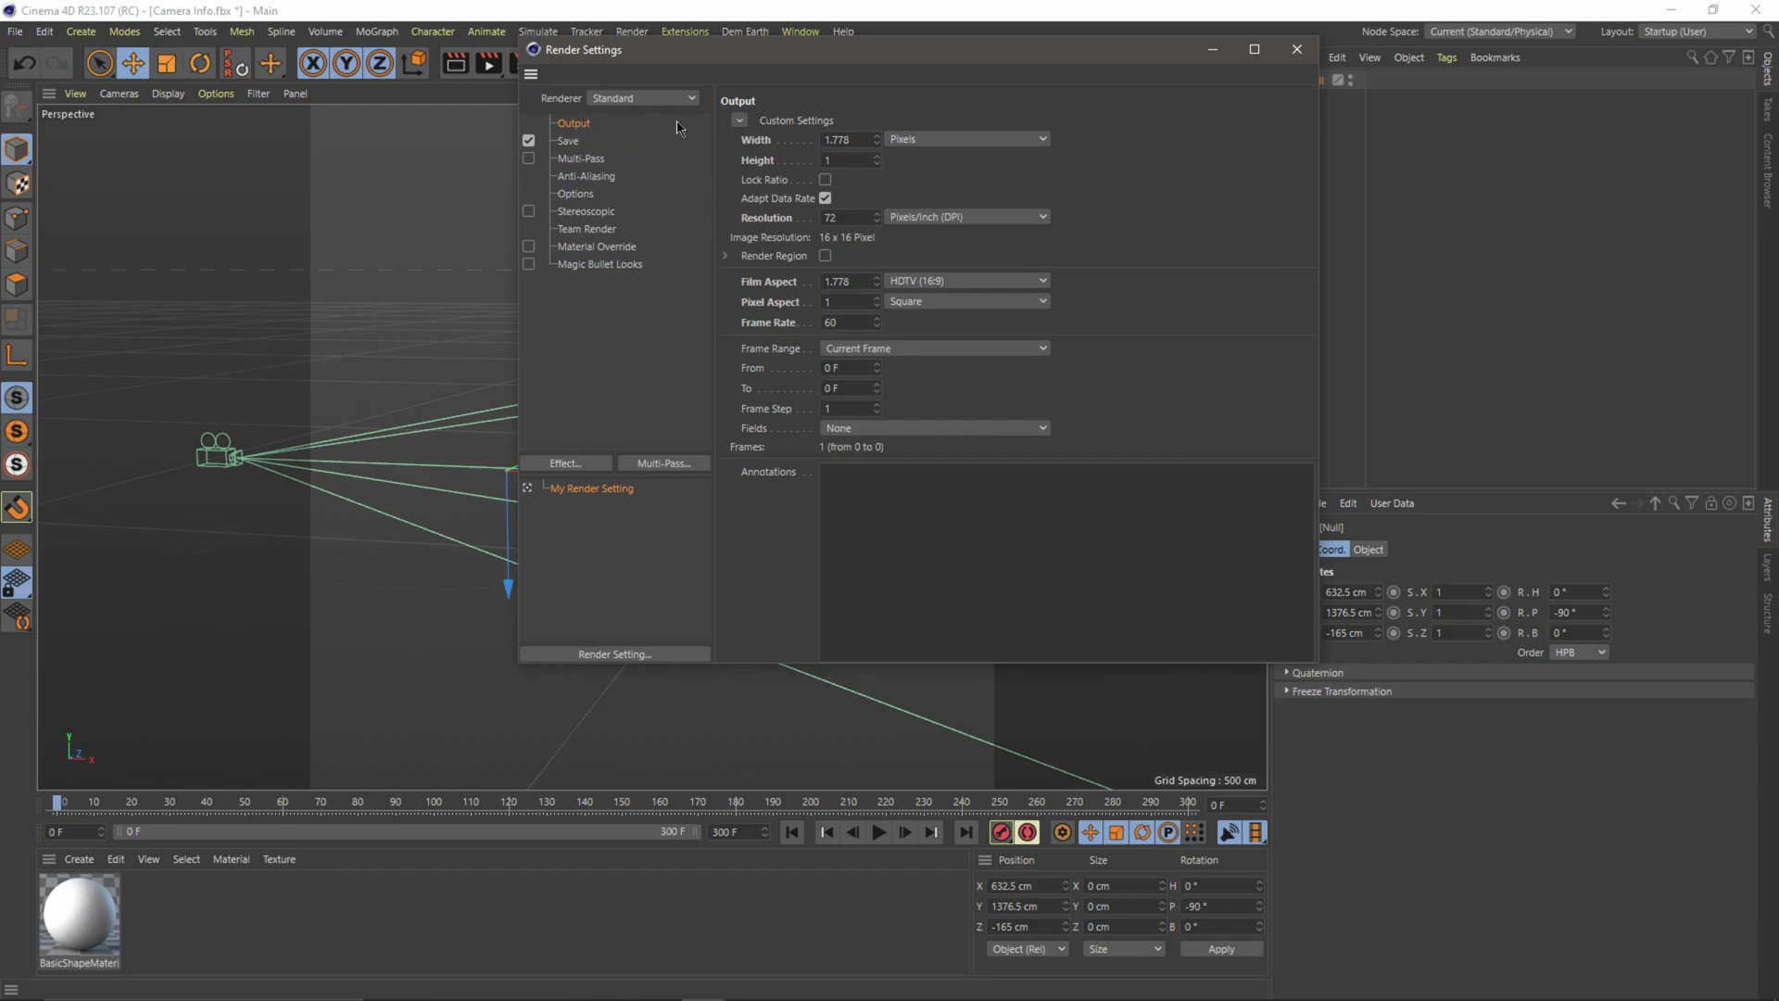
{"action": "left_click", "coordinate": [740, 123]}
{"action": "mouse_move", "coordinate": [788, 168]}
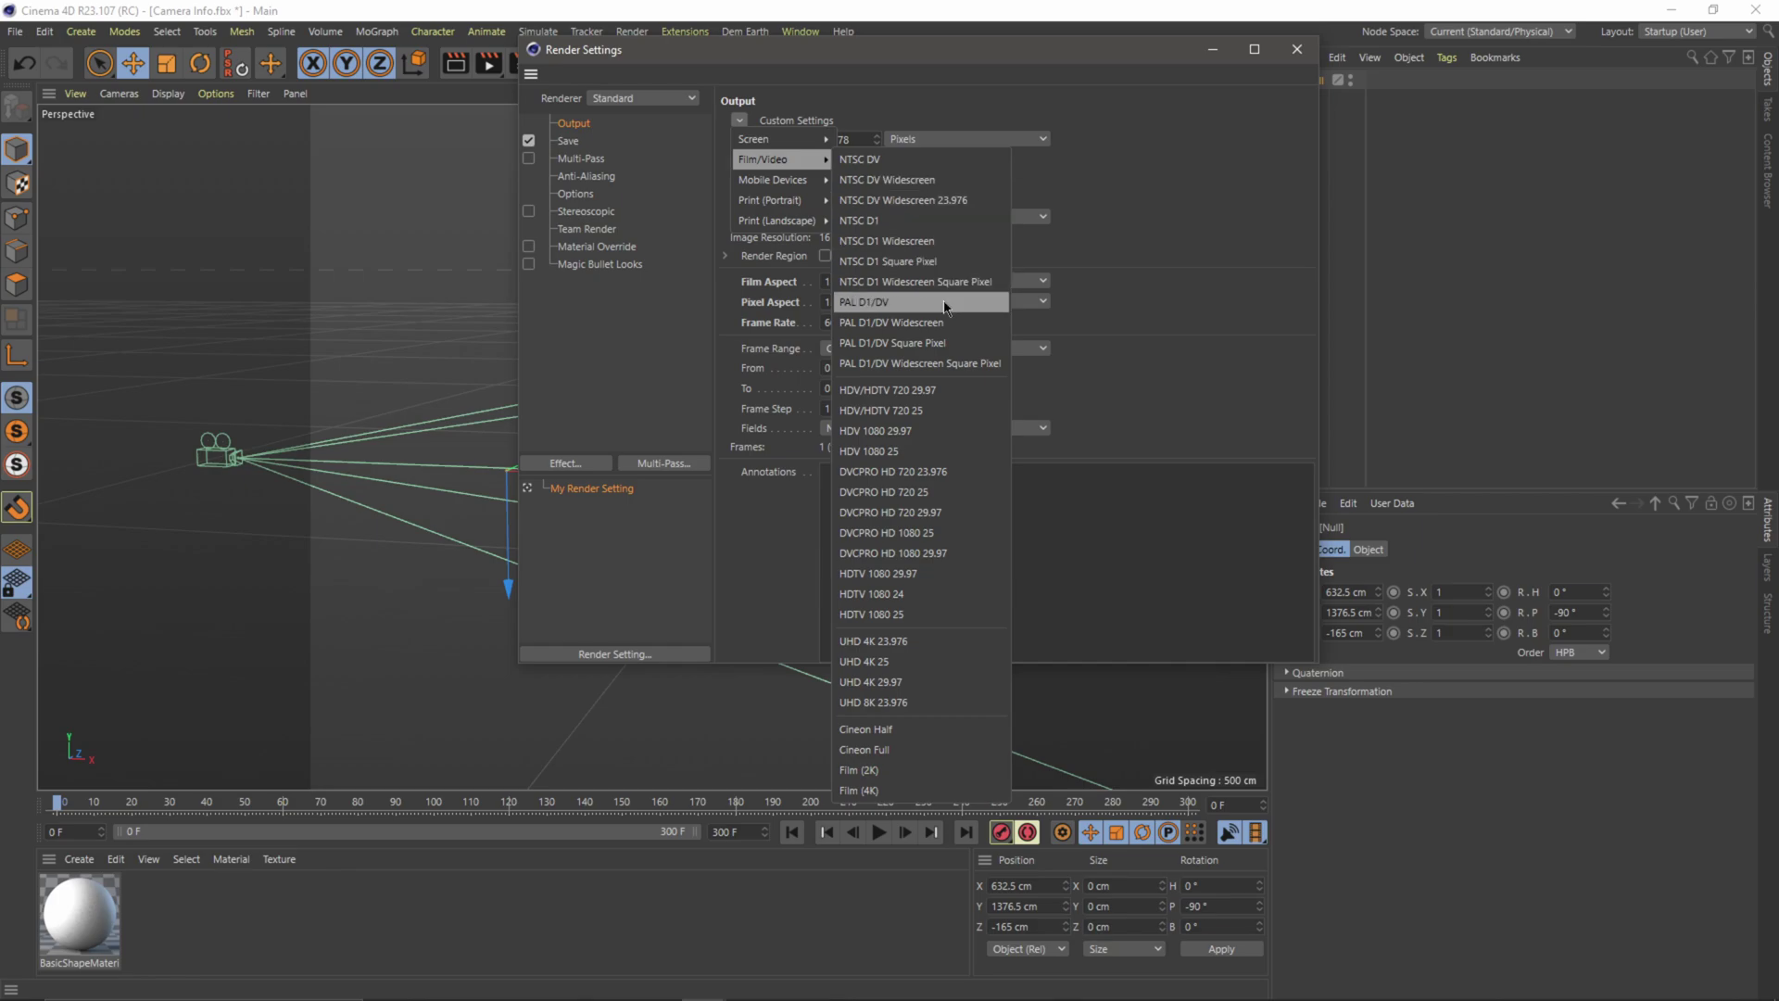
{"action": "left_click", "coordinate": [904, 575]}
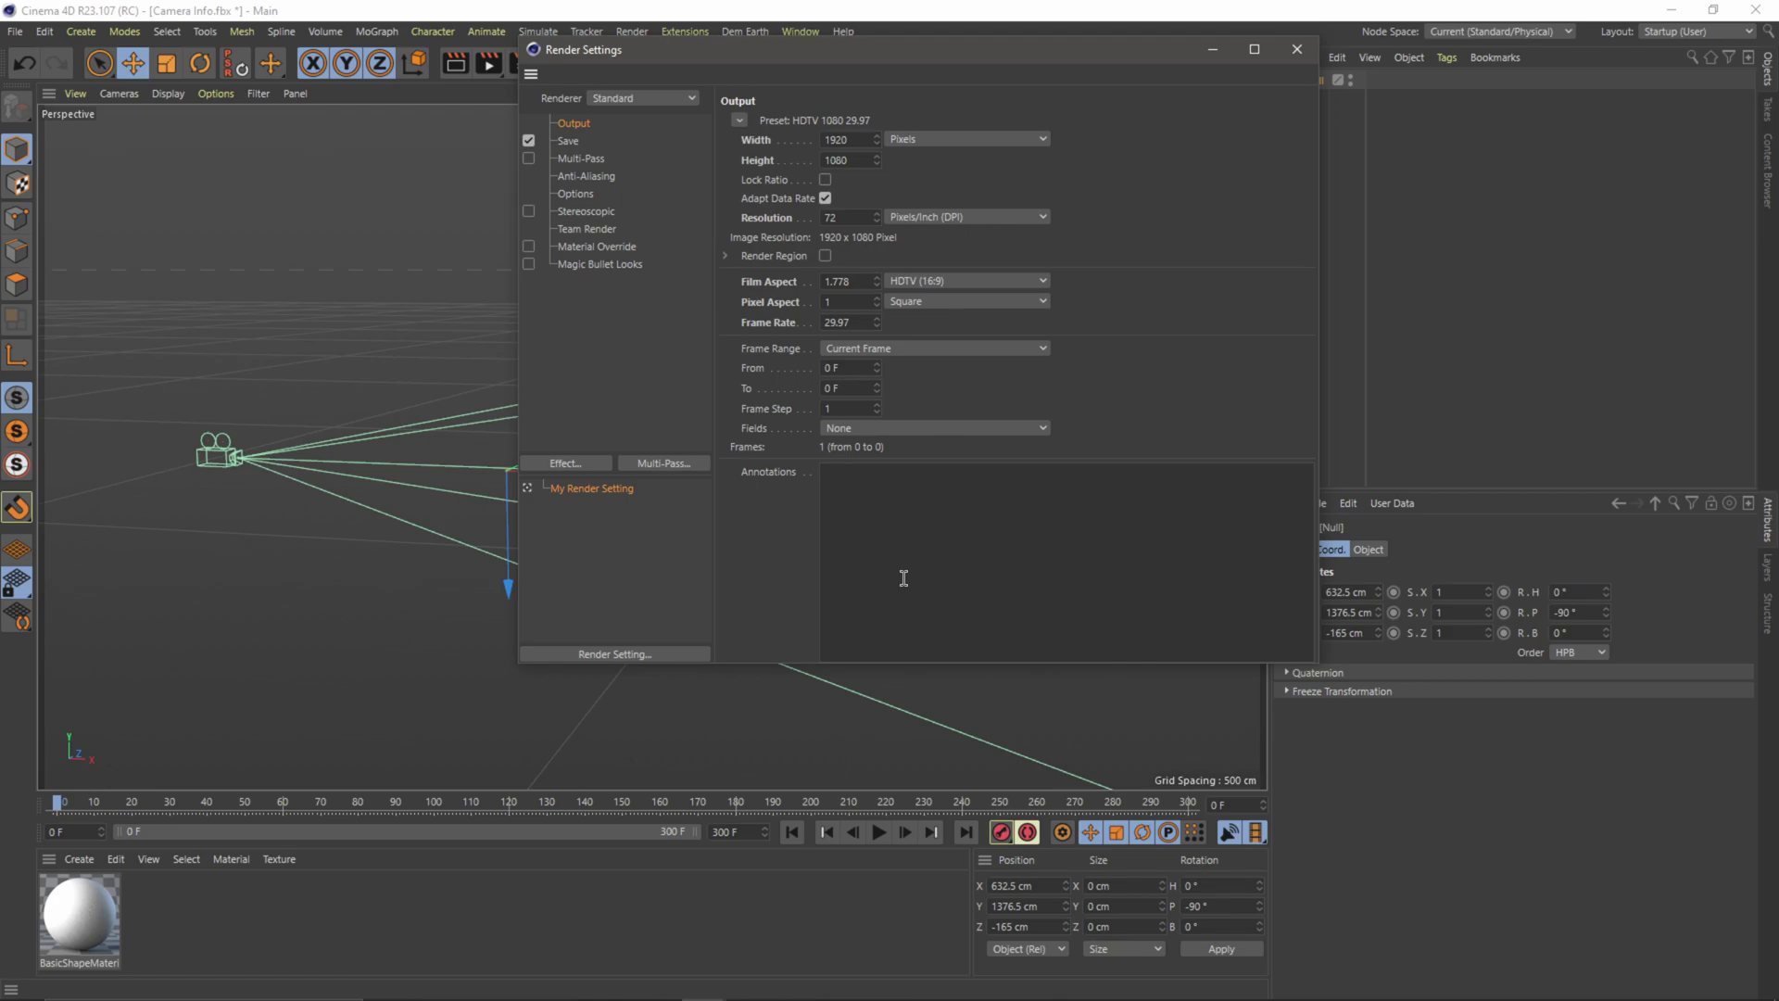
{"action": "left_click", "coordinate": [856, 321]}
{"action": "type", "text": "60"}
{"action": "key", "text": "Return"}
{"action": "left_click_drag", "start_coordinate": [1095, 55], "coordinate": [839, 204]}
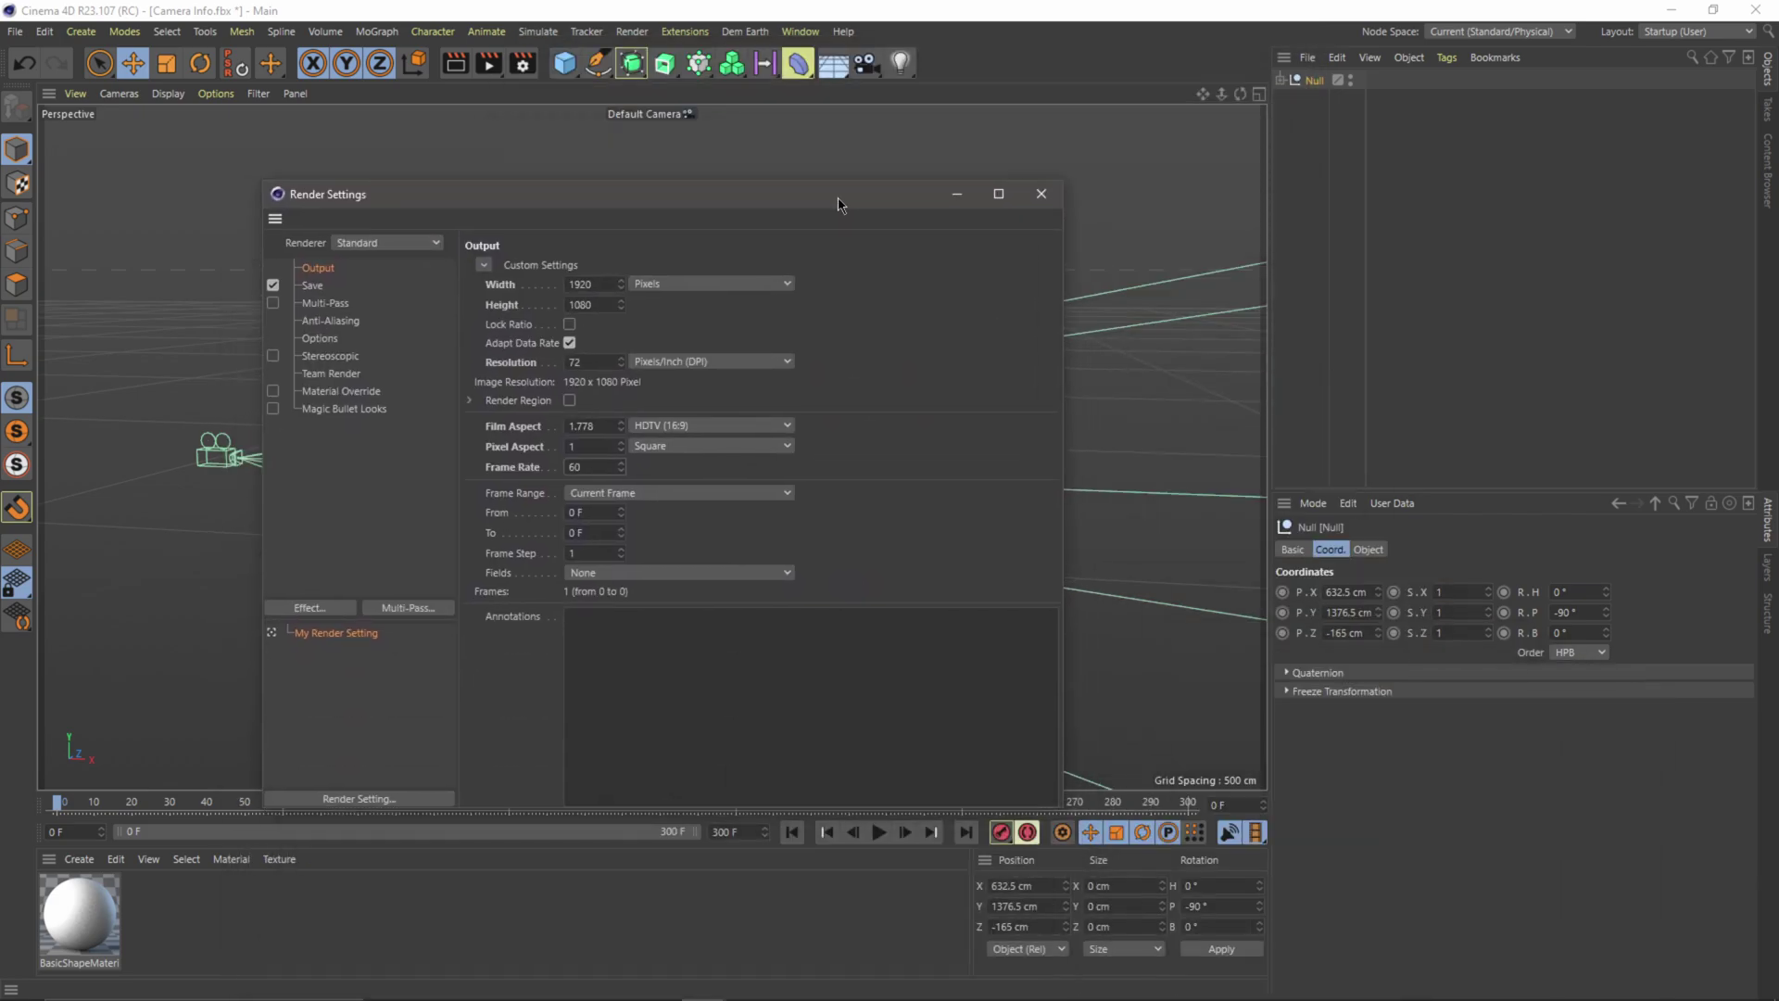
{"action": "left_click", "coordinate": [839, 204]}
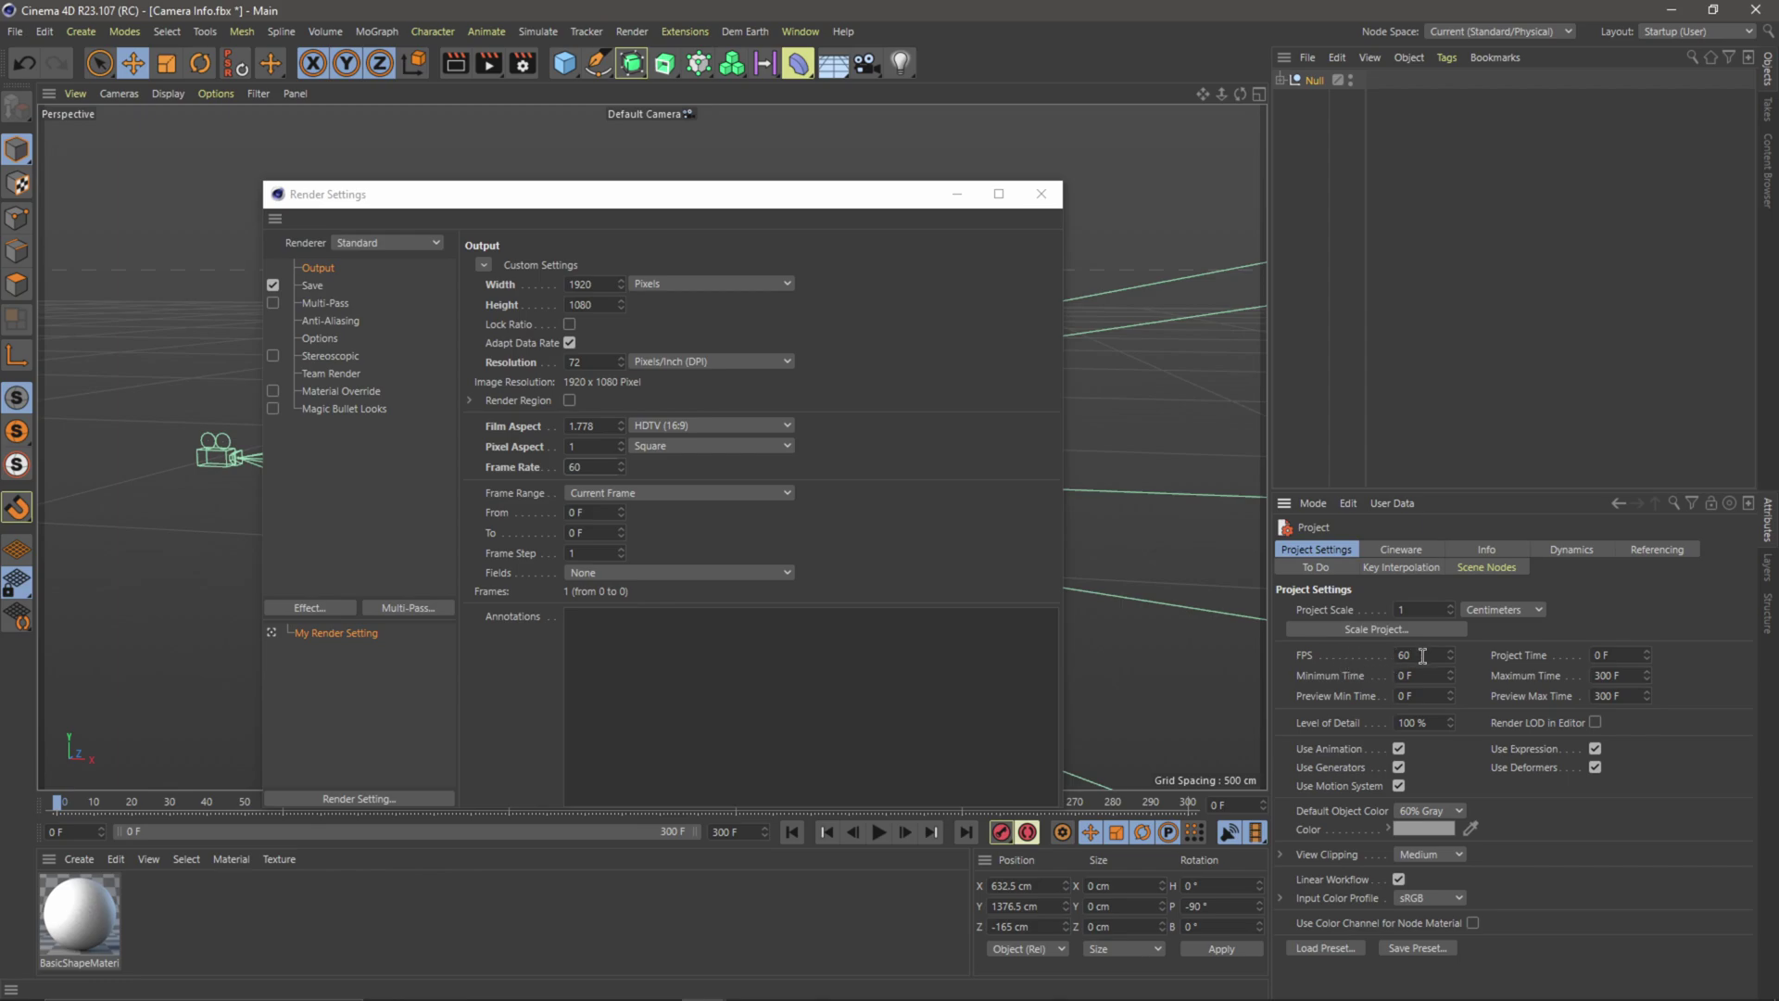
Step: Set the rendered image's save path to CameraFromC4D in a new AEC folder inside TUTORIAL_UE TO AE, keeping the TIF format
{"action": "left_click", "coordinate": [313, 286]}
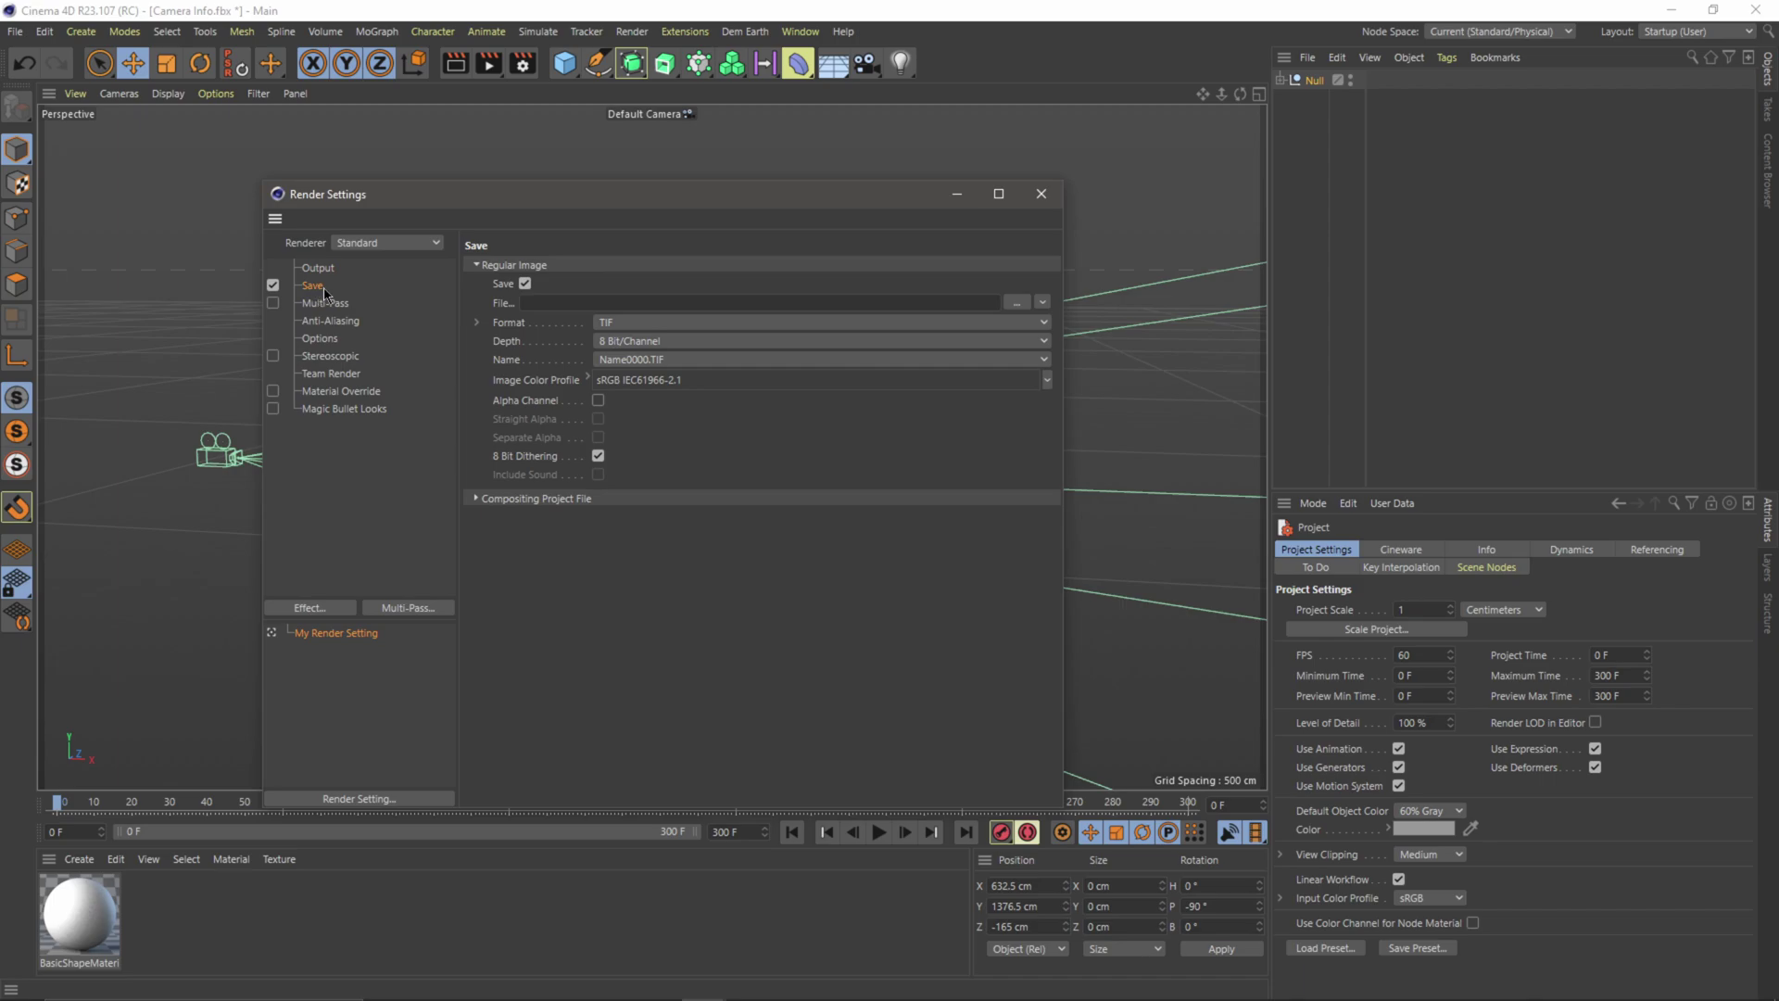
{"action": "left_click", "coordinate": [633, 324]}
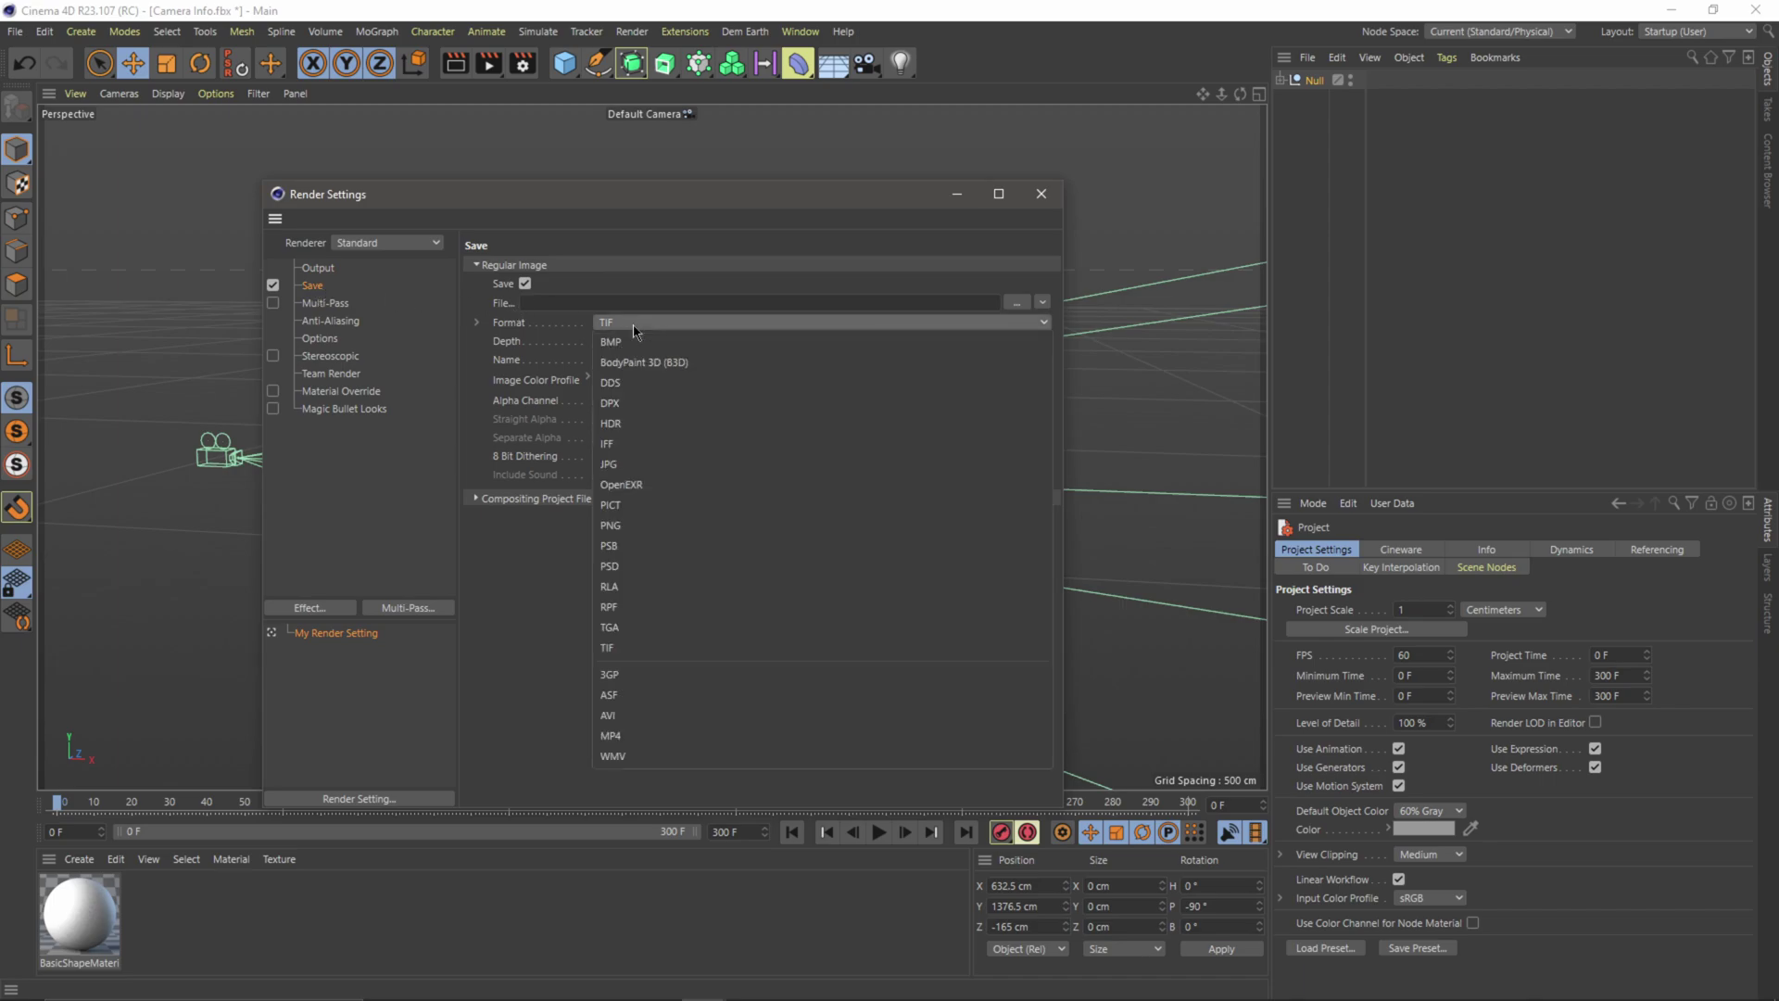
{"action": "left_click", "coordinate": [633, 326]}
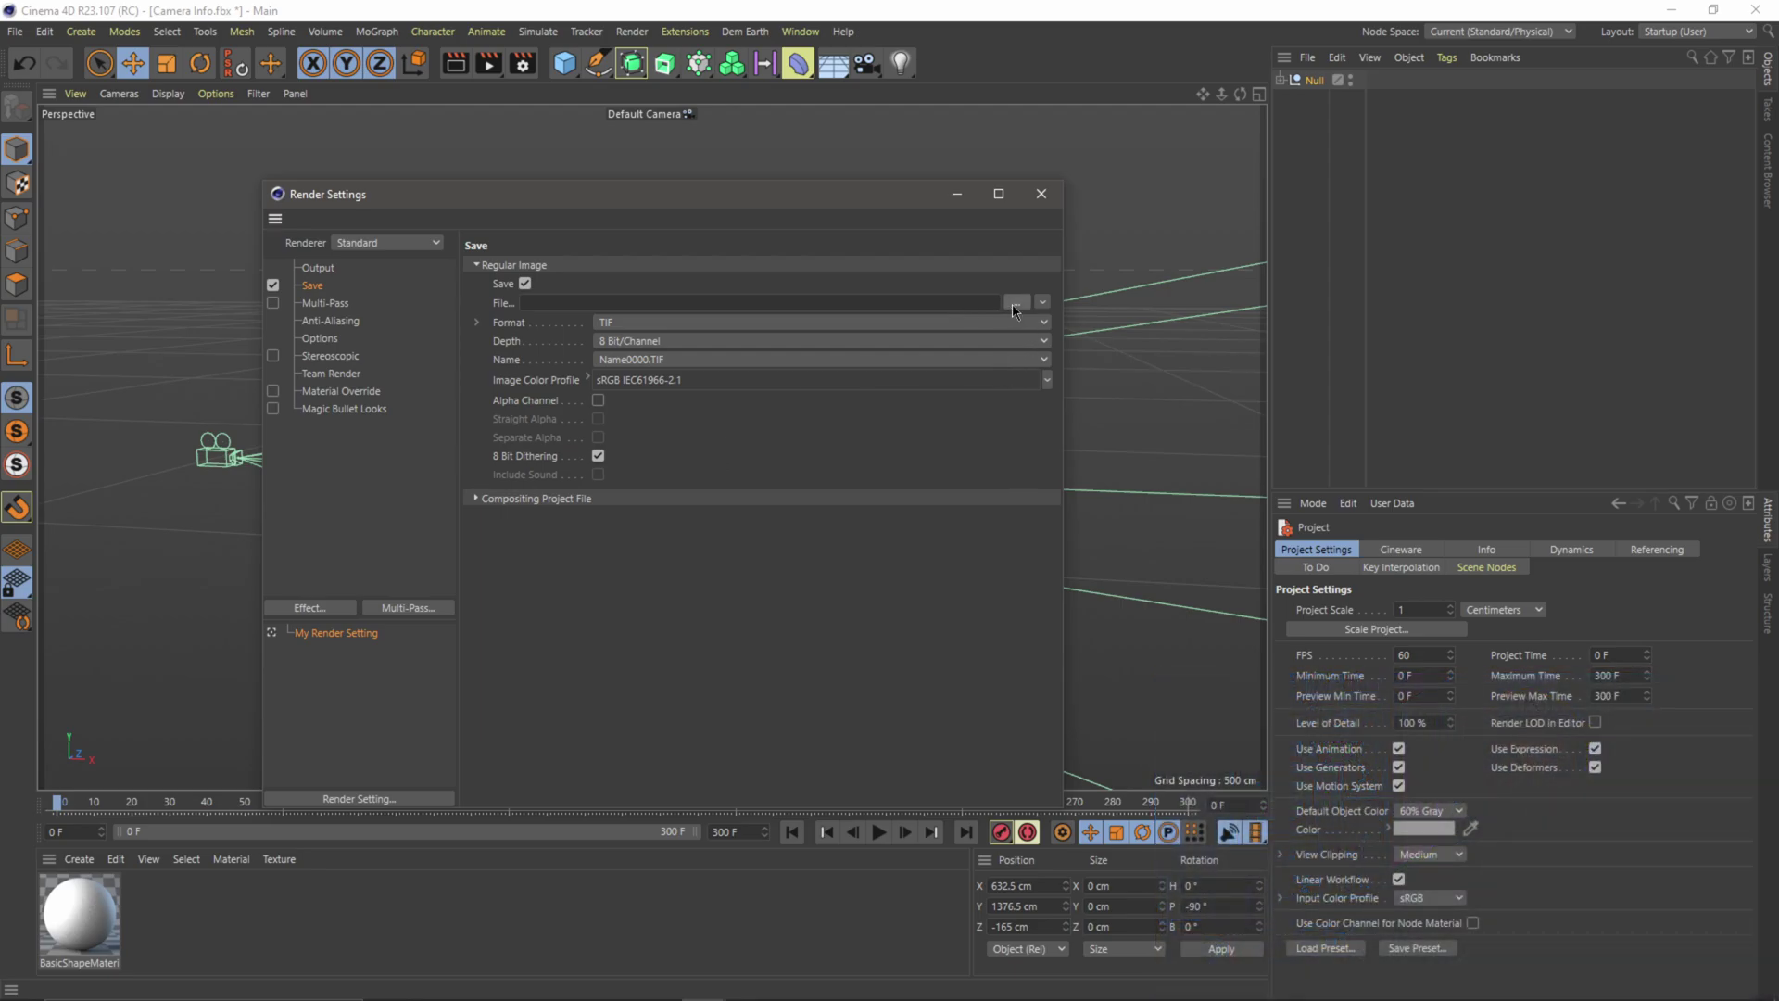
{"action": "left_click", "coordinate": [1012, 303]}
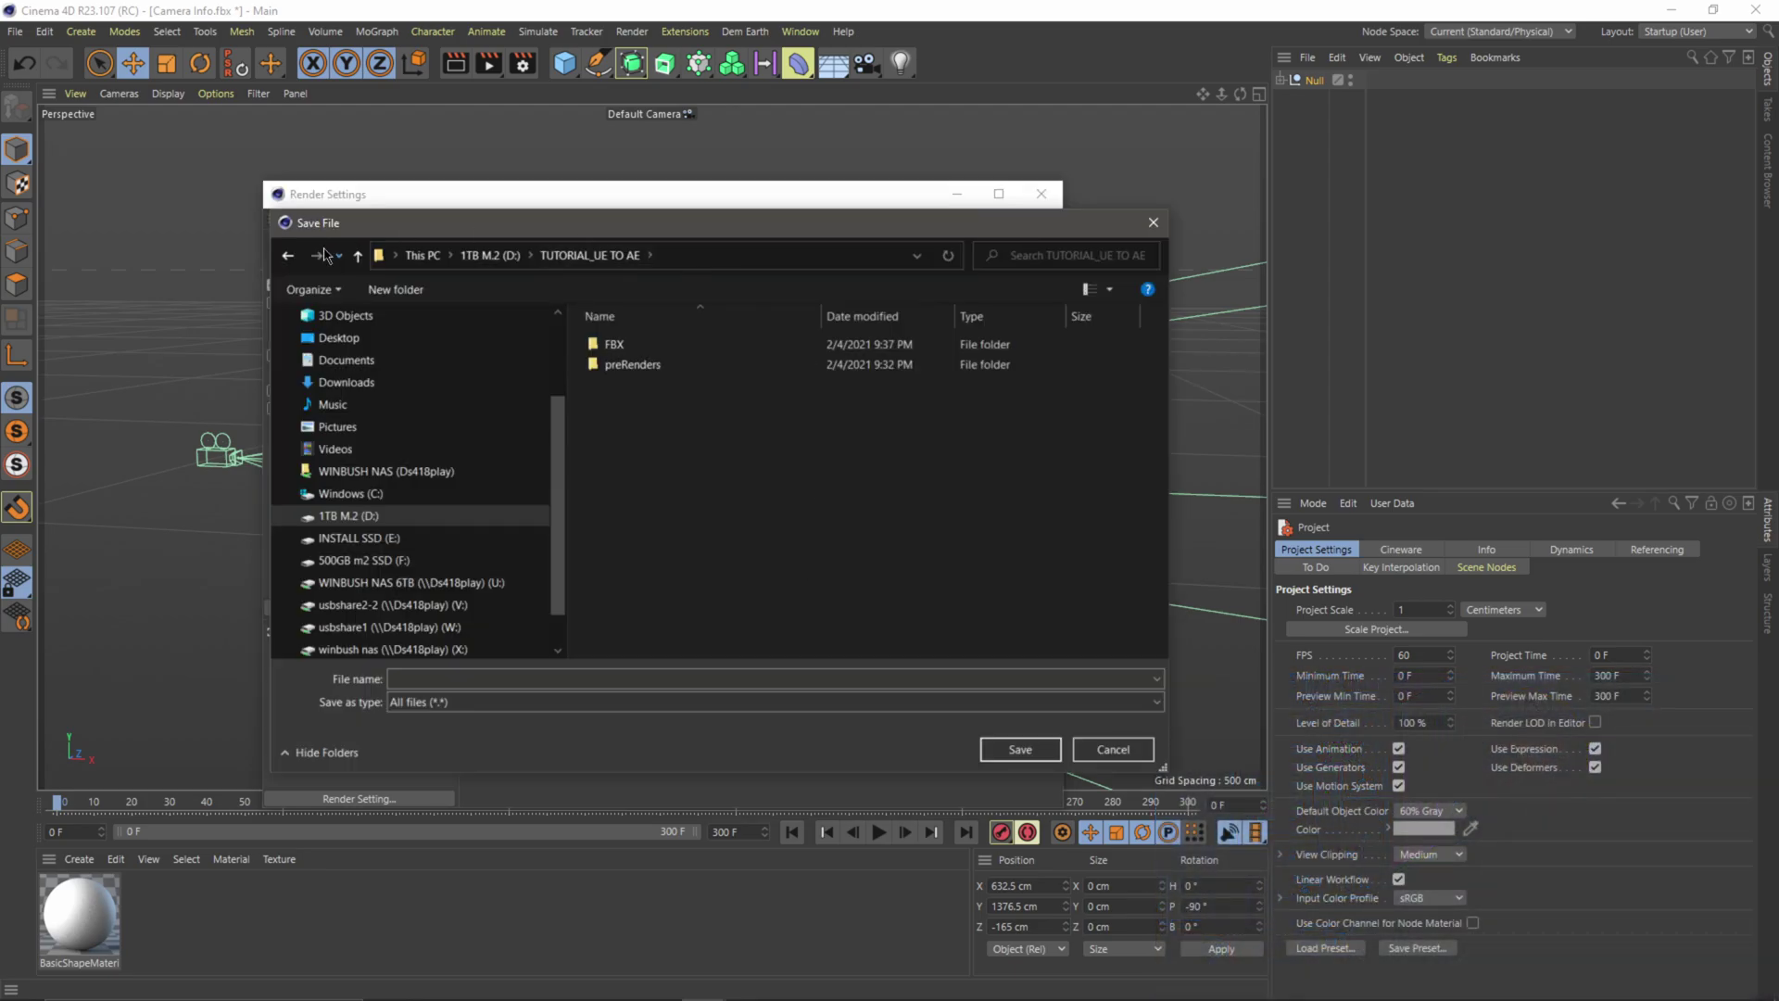
{"action": "left_click", "coordinate": [398, 292]}
{"action": "type", "text": "AEC"}
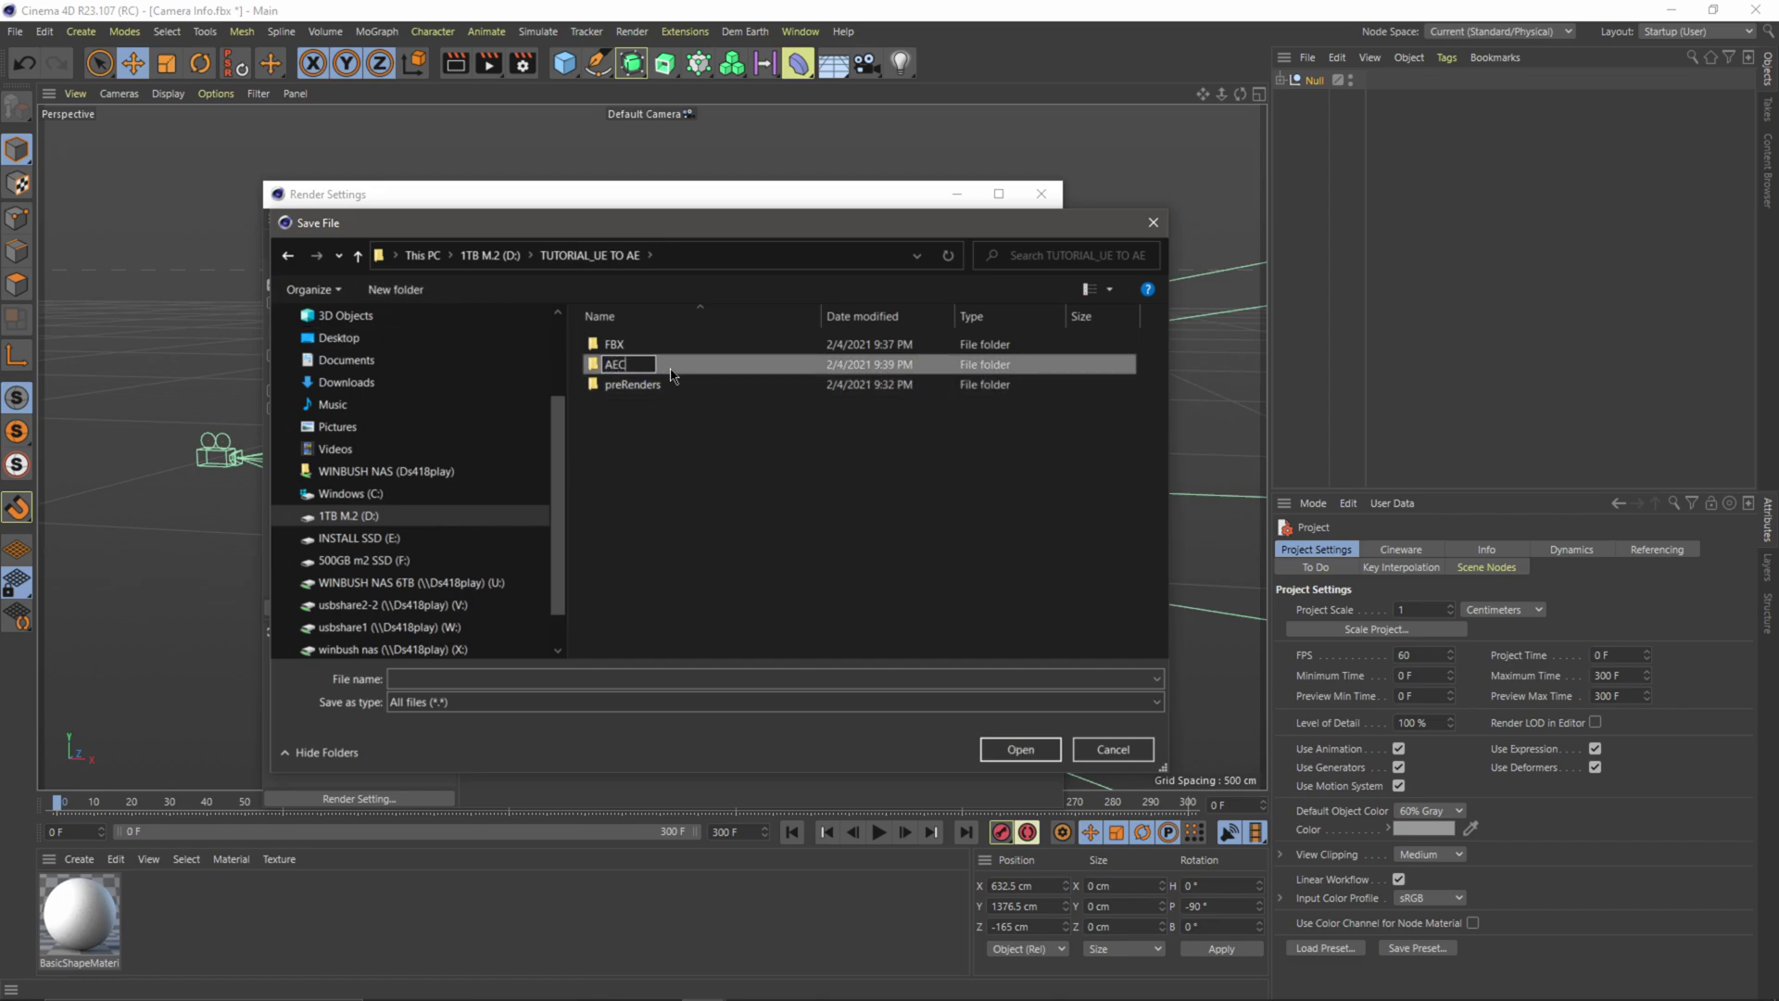
{"action": "key", "text": "Return"}
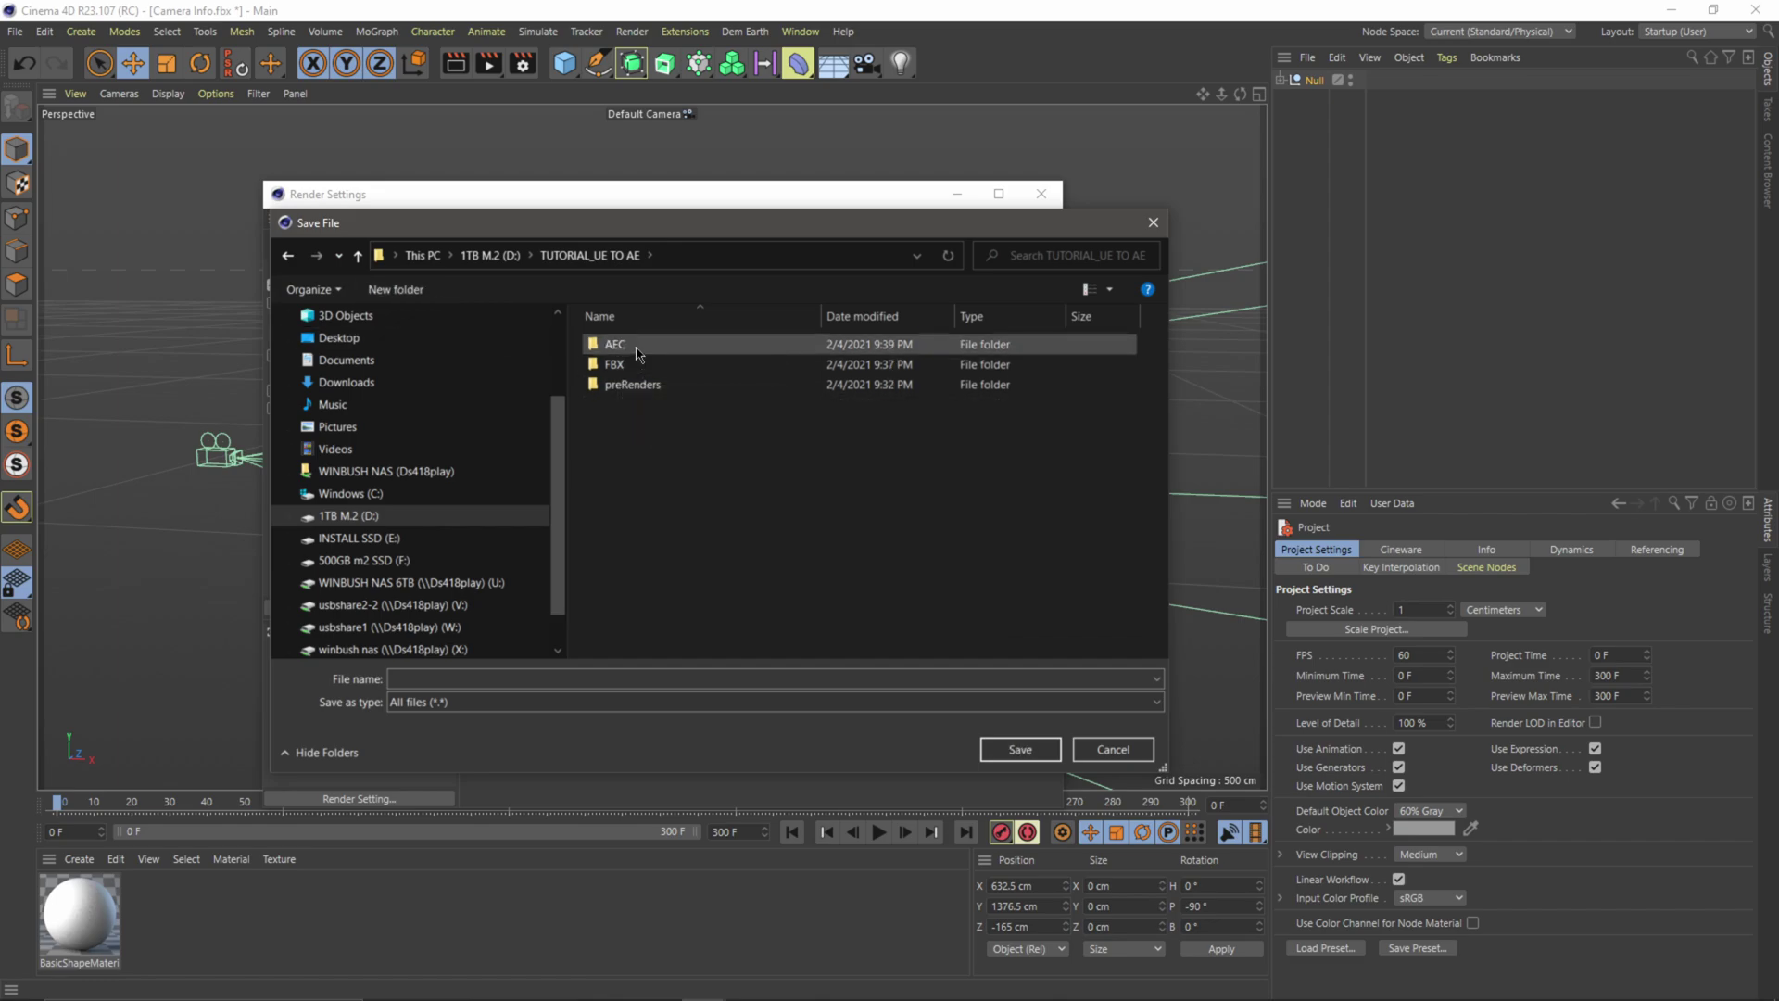
{"action": "double_click", "coordinate": [637, 350]}
{"action": "left_click", "coordinate": [540, 677]}
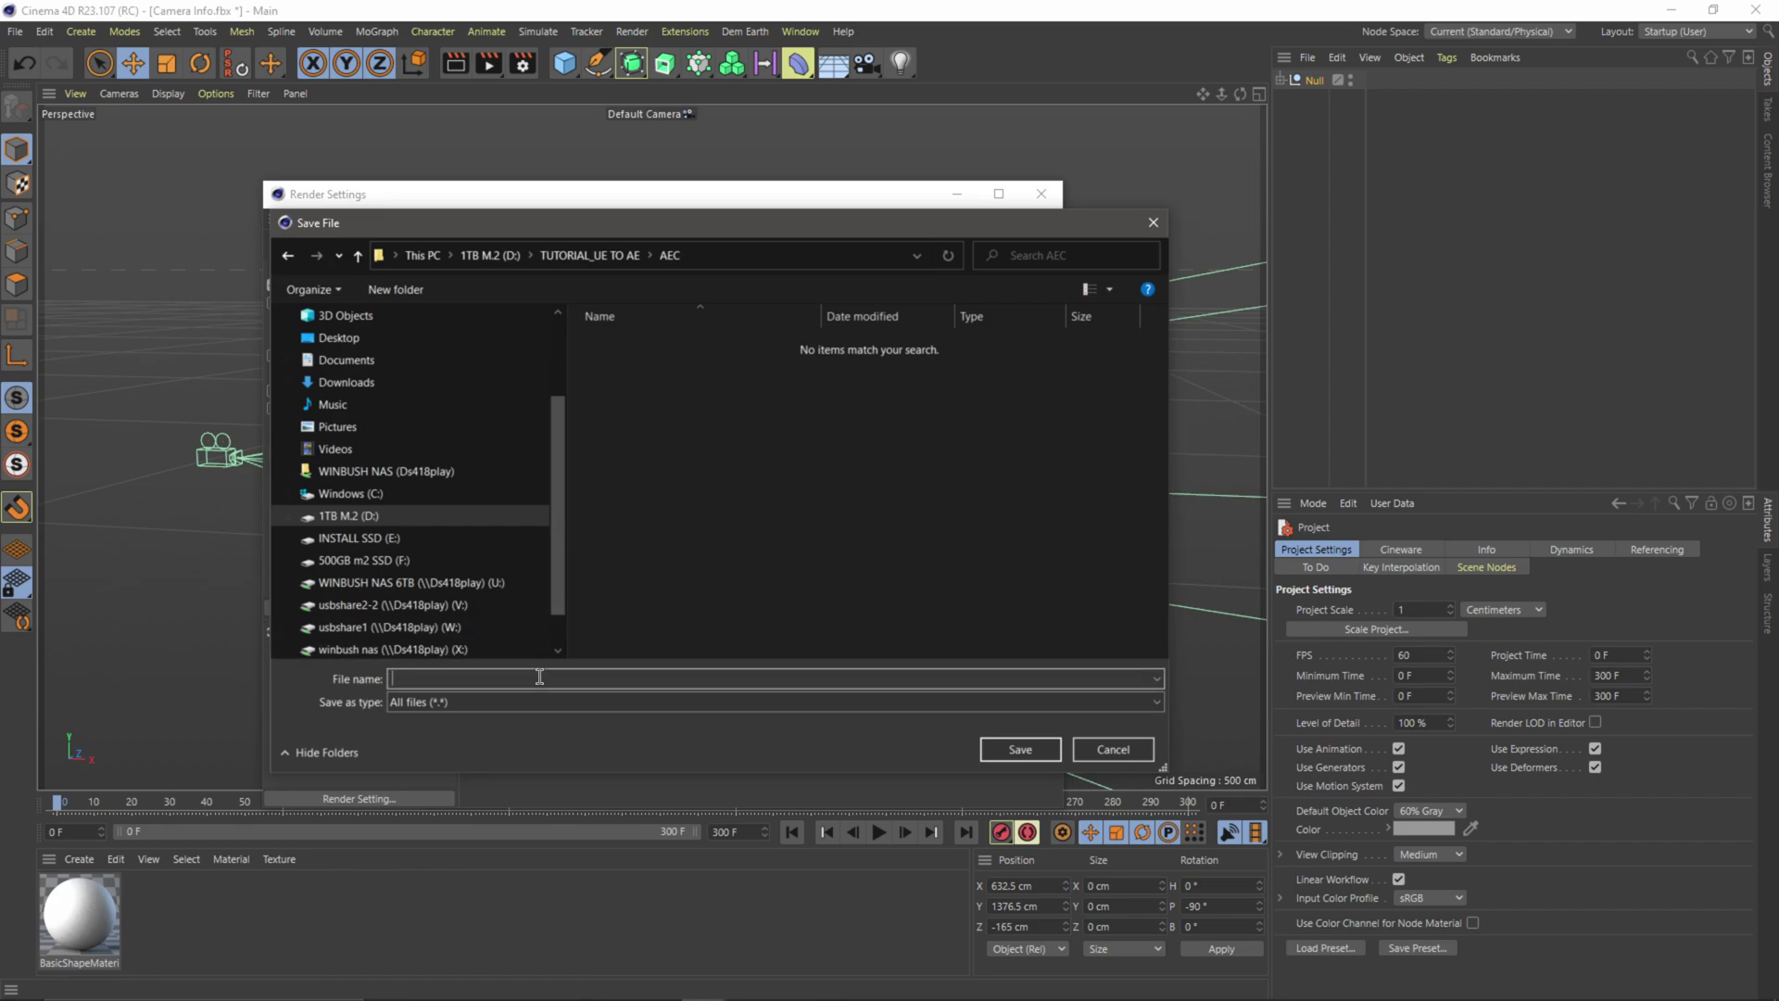
{"action": "type", "text": "Cma"}
{"action": "left_click", "coordinate": [1021, 750]}
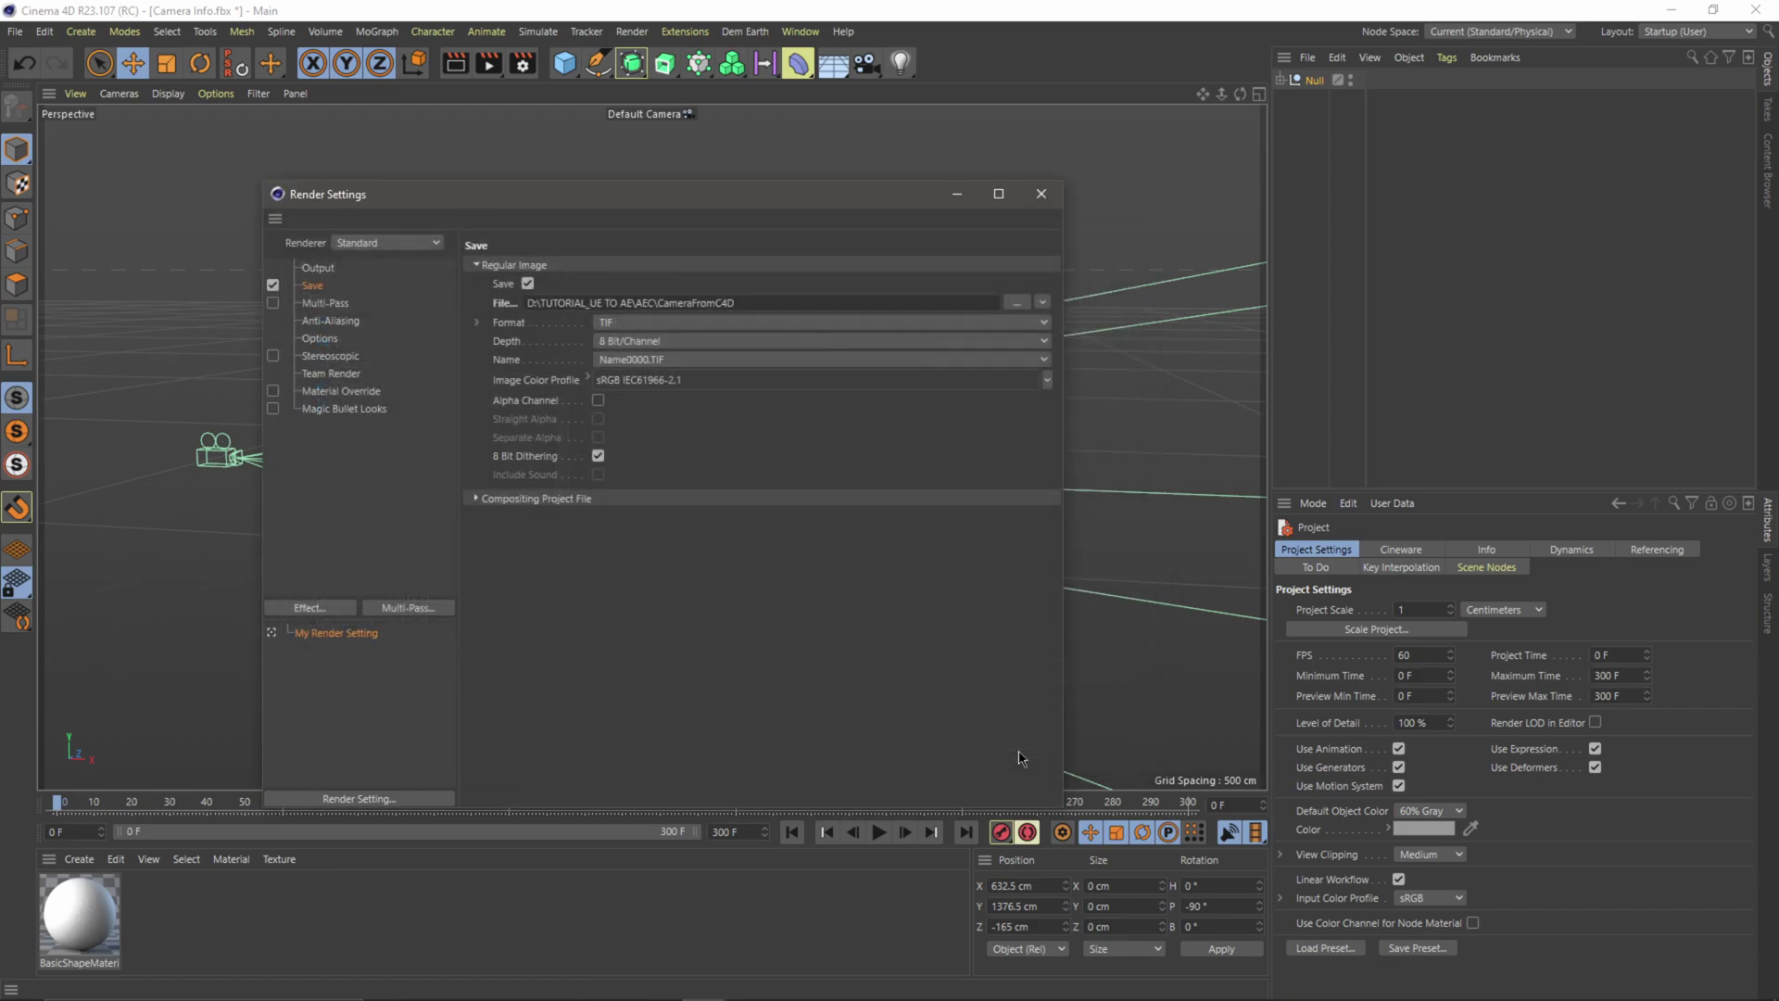
Step: Enable saving a compositing project file for After Effects with Relative, Include Timeline Marker and Include 3D Data, and minimize the render settings
{"action": "left_click", "coordinate": [503, 502]}
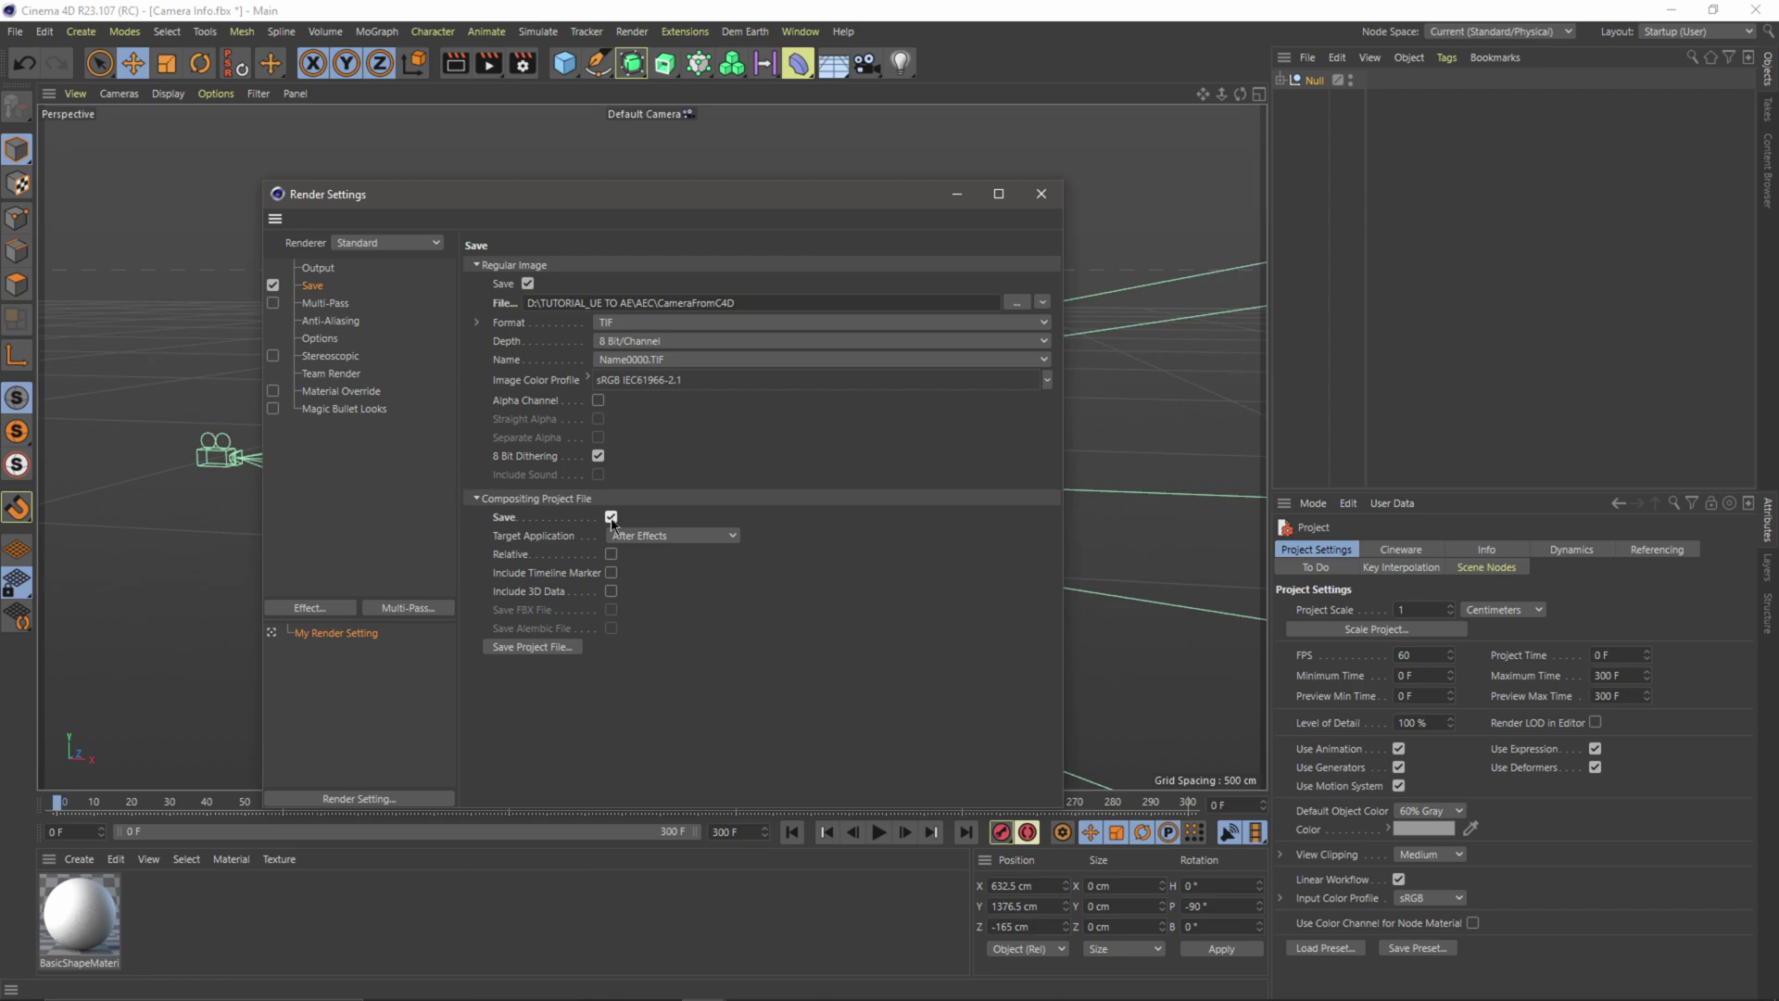
{"action": "left_click", "coordinate": [700, 541]}
{"action": "left_click", "coordinate": [787, 549]}
{"action": "left_click", "coordinate": [619, 554]}
{"action": "left_click", "coordinate": [619, 592]}
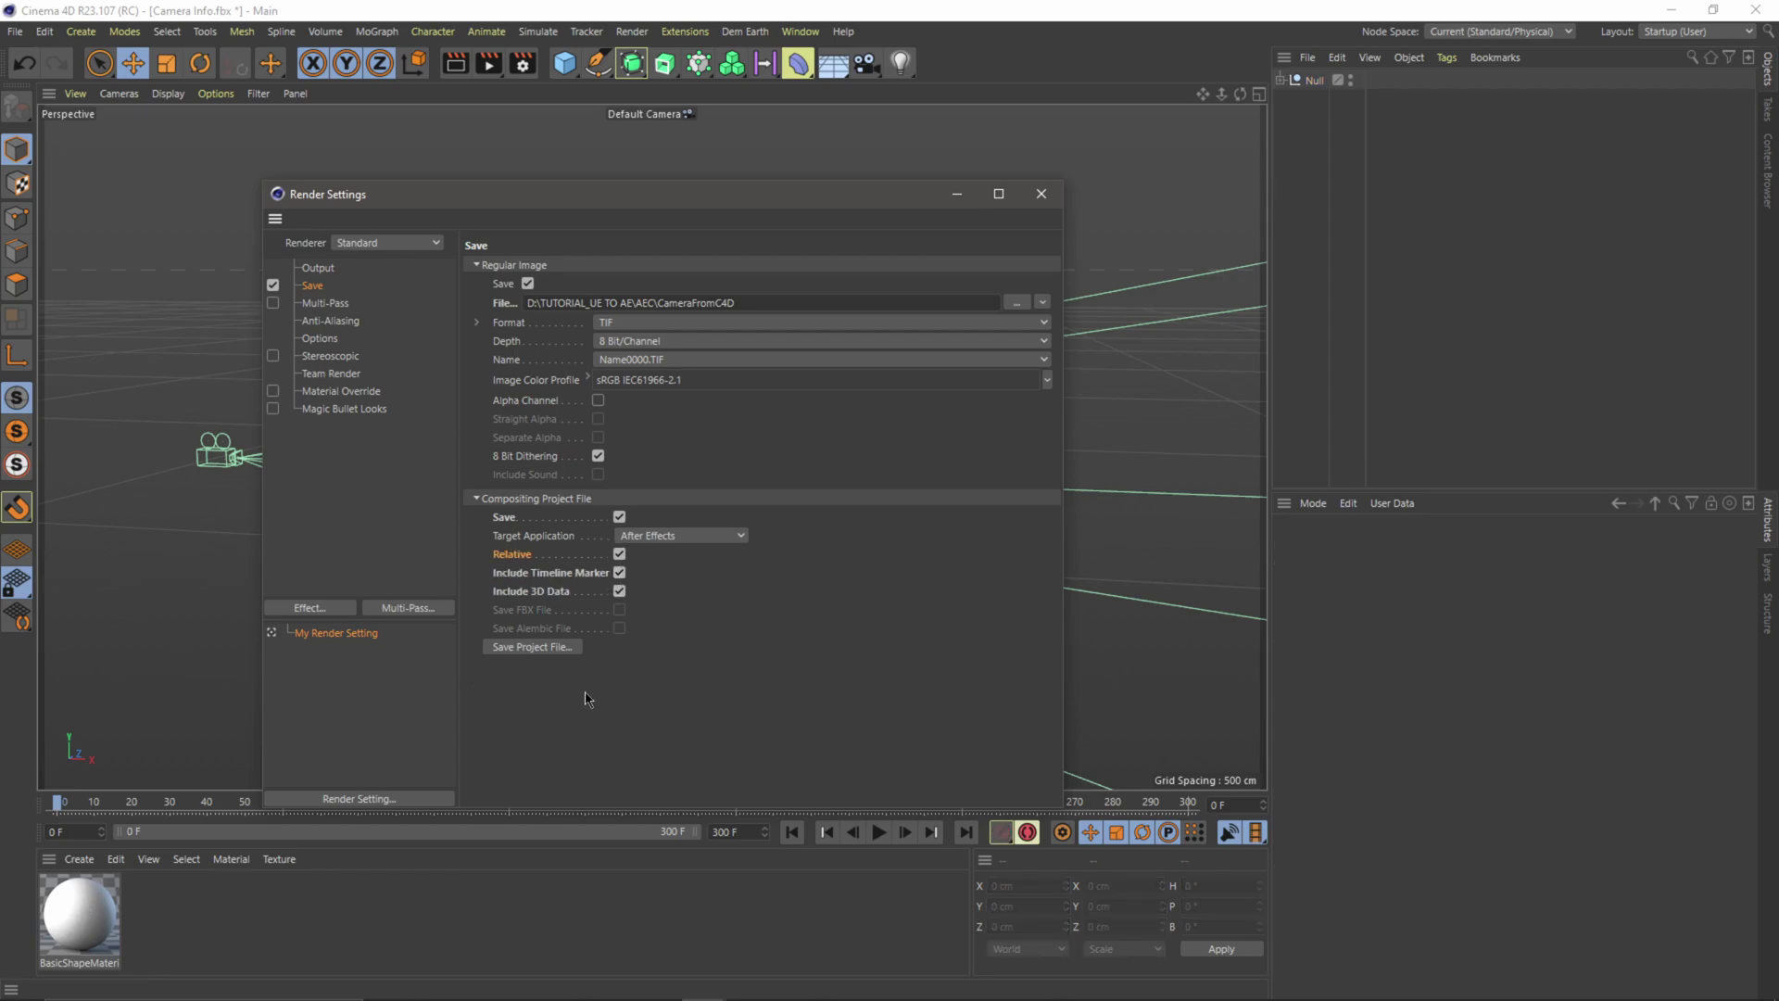
{"action": "left_click", "coordinate": [957, 194]}
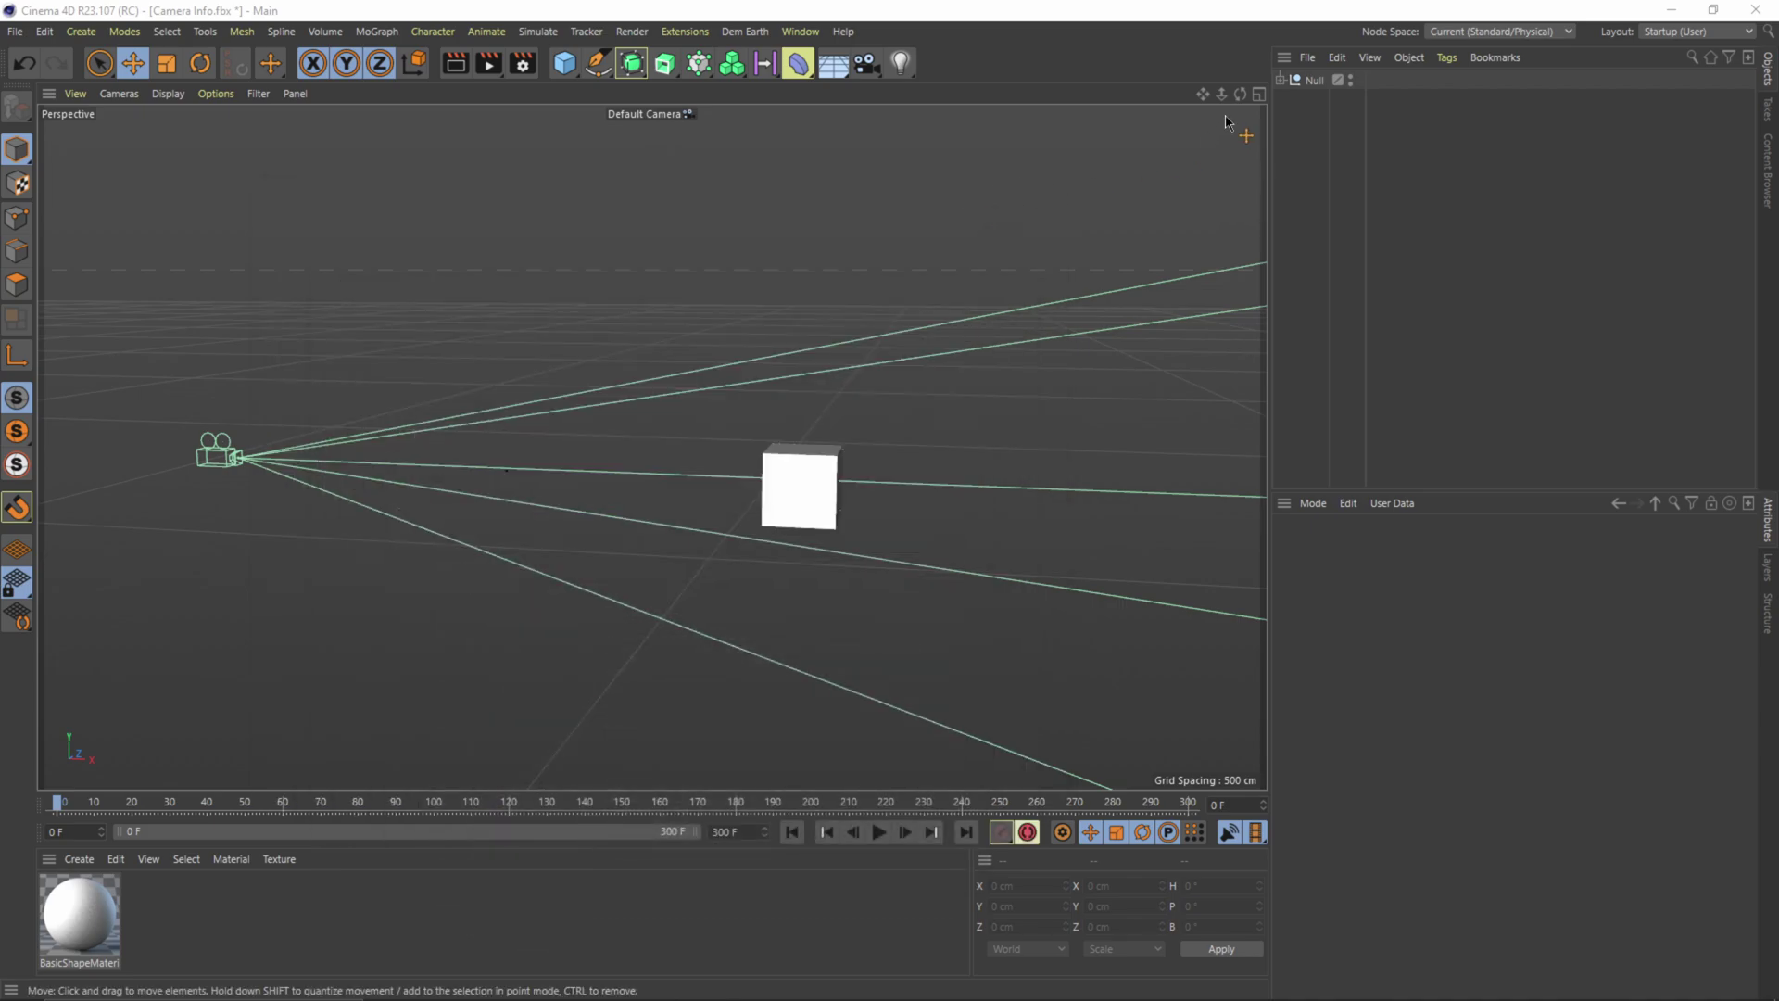
Step: Add an External Compositing render tag to the Cube inside the null
{"action": "left_click", "coordinate": [1281, 80]}
{"action": "left_click", "coordinate": [1328, 118]}
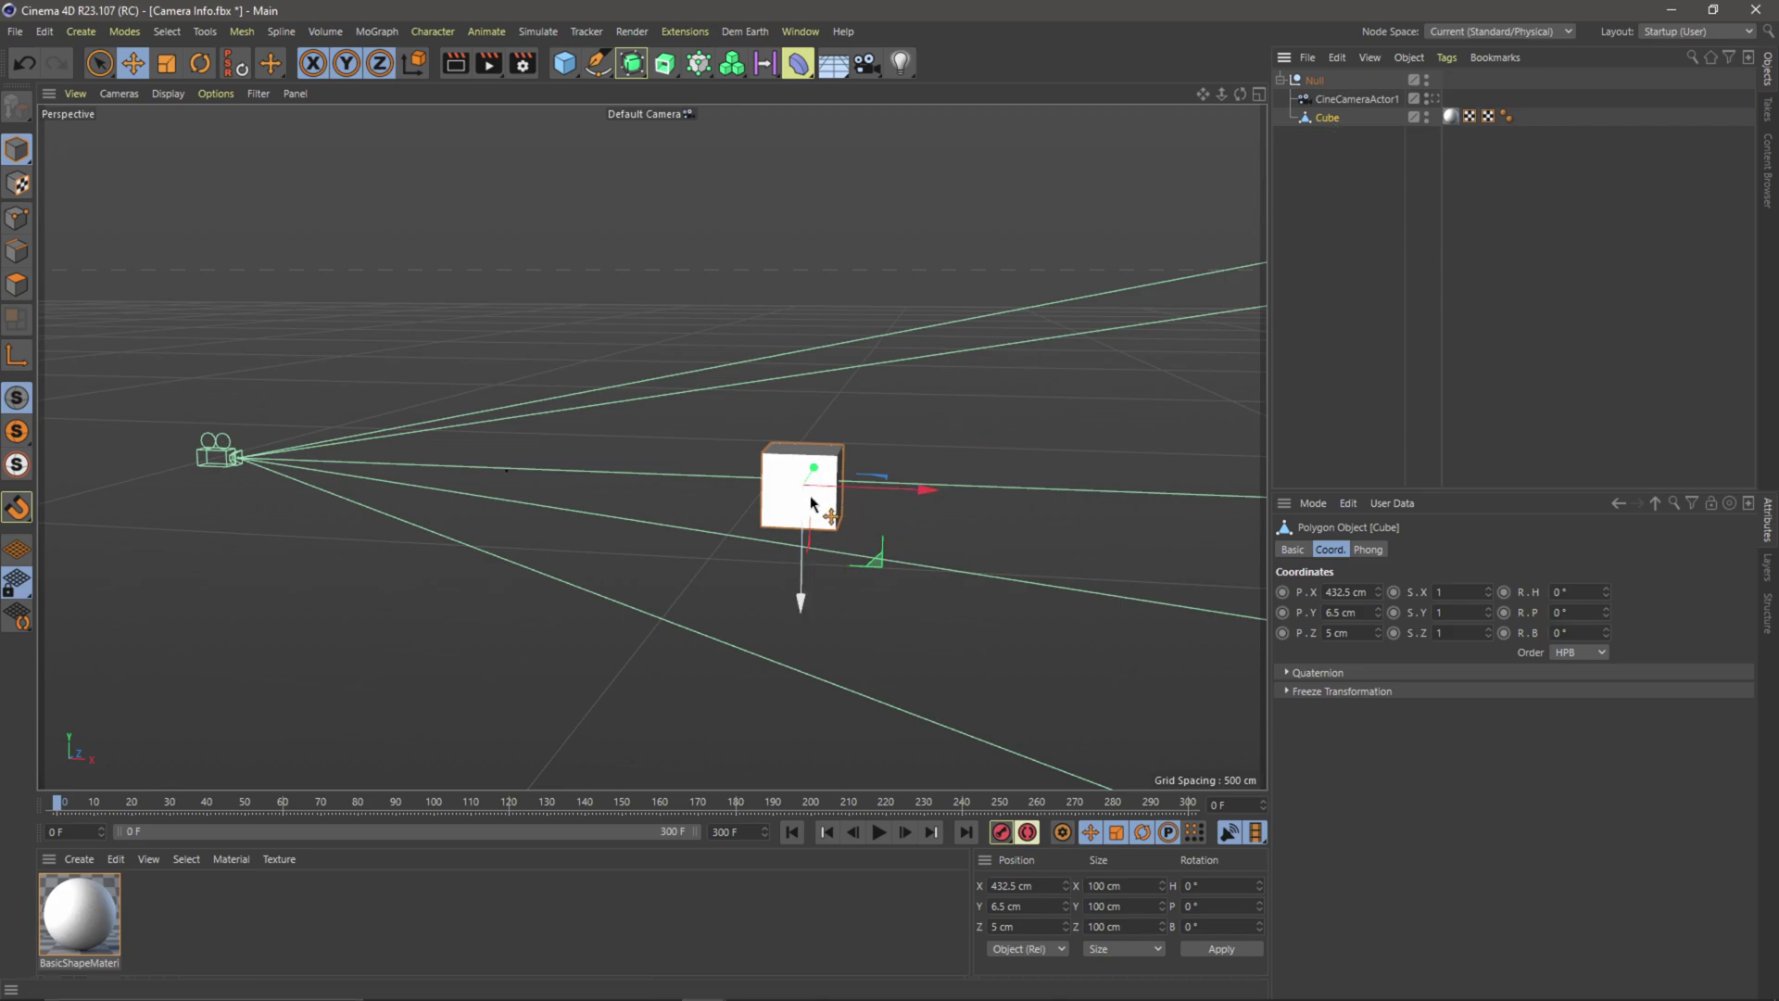
{"action": "left_click", "coordinate": [1447, 57]}
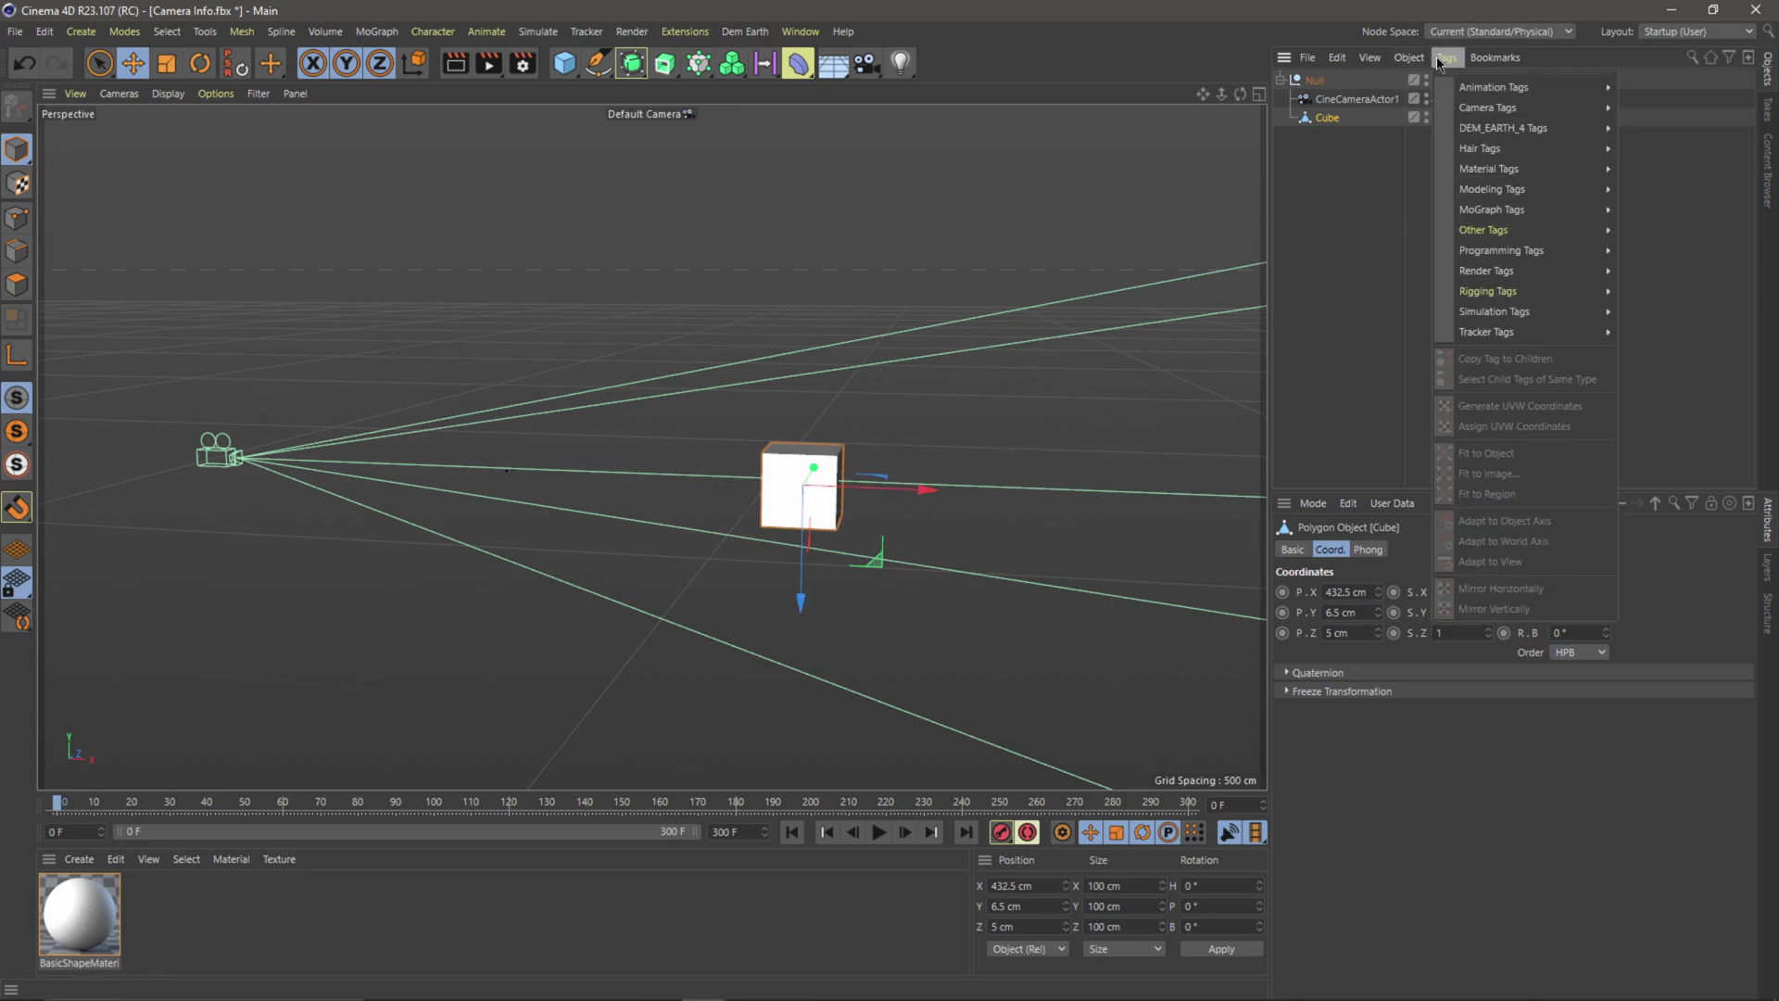
{"action": "mouse_move", "coordinate": [1502, 274]}
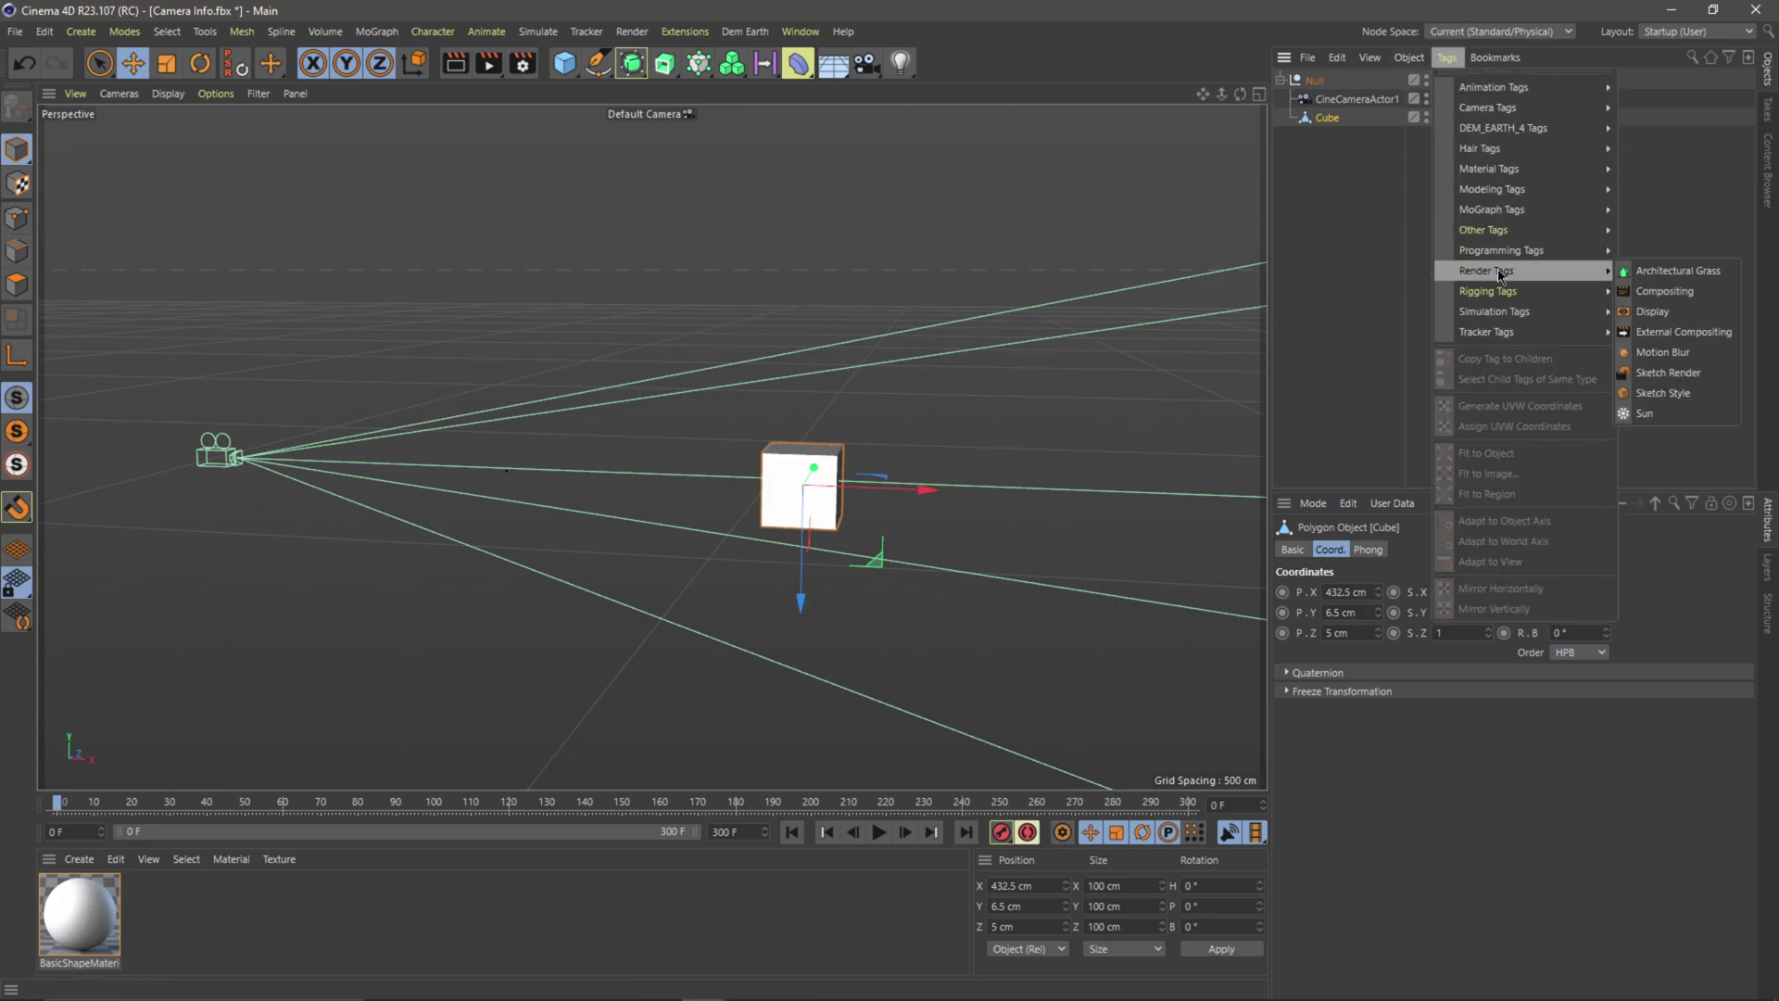
{"action": "left_click", "coordinate": [1664, 333]}
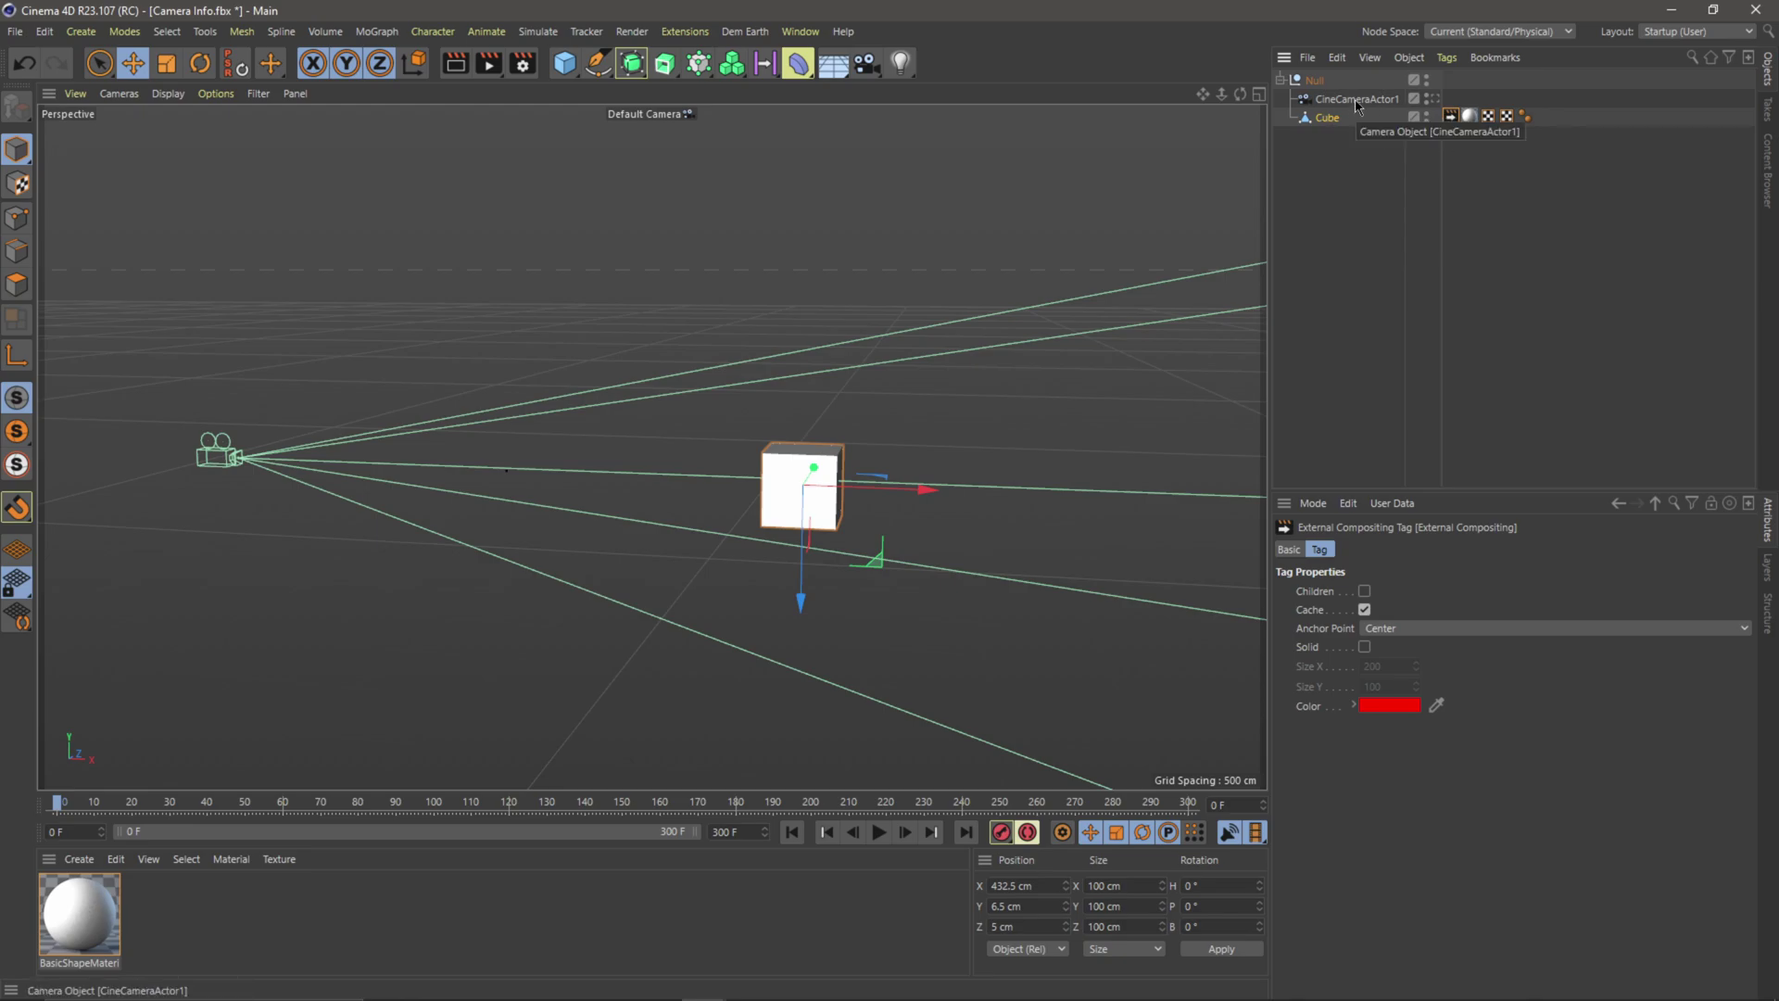
Step: Set the render output's frame range to All Frames
{"action": "left_click", "coordinate": [898, 295]}
{"action": "key", "text": "ctrl+b"}
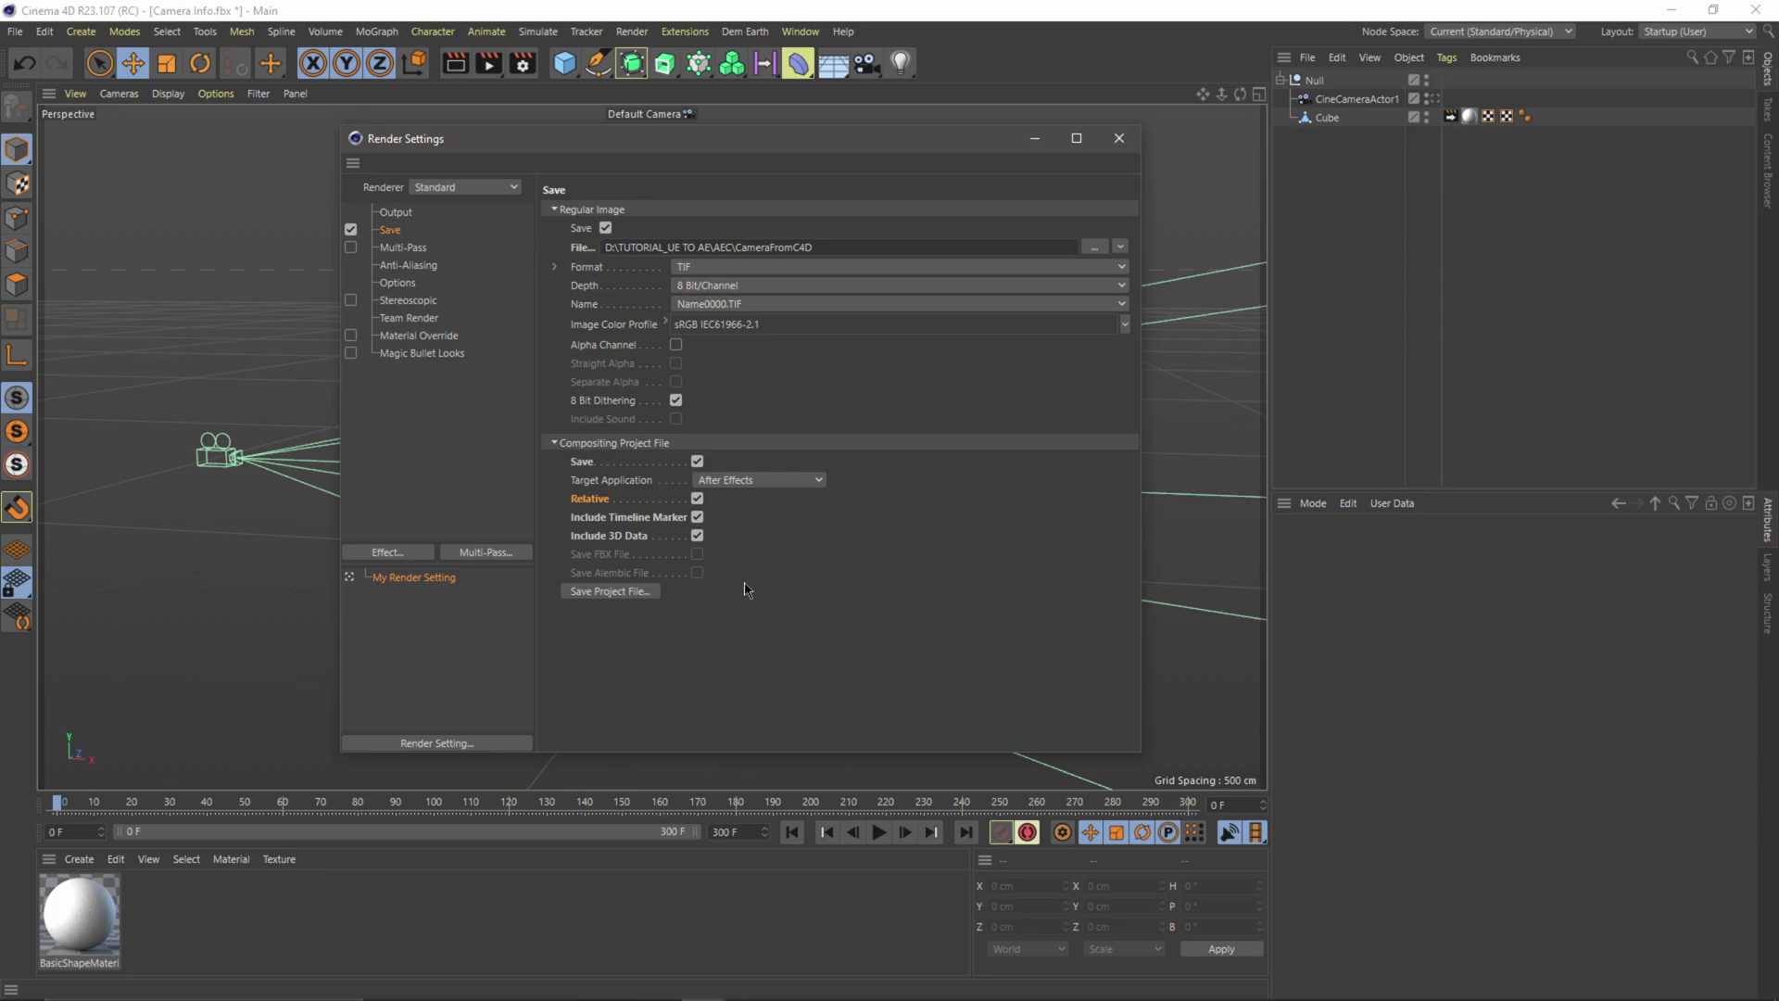
{"action": "left_click", "coordinate": [395, 213]}
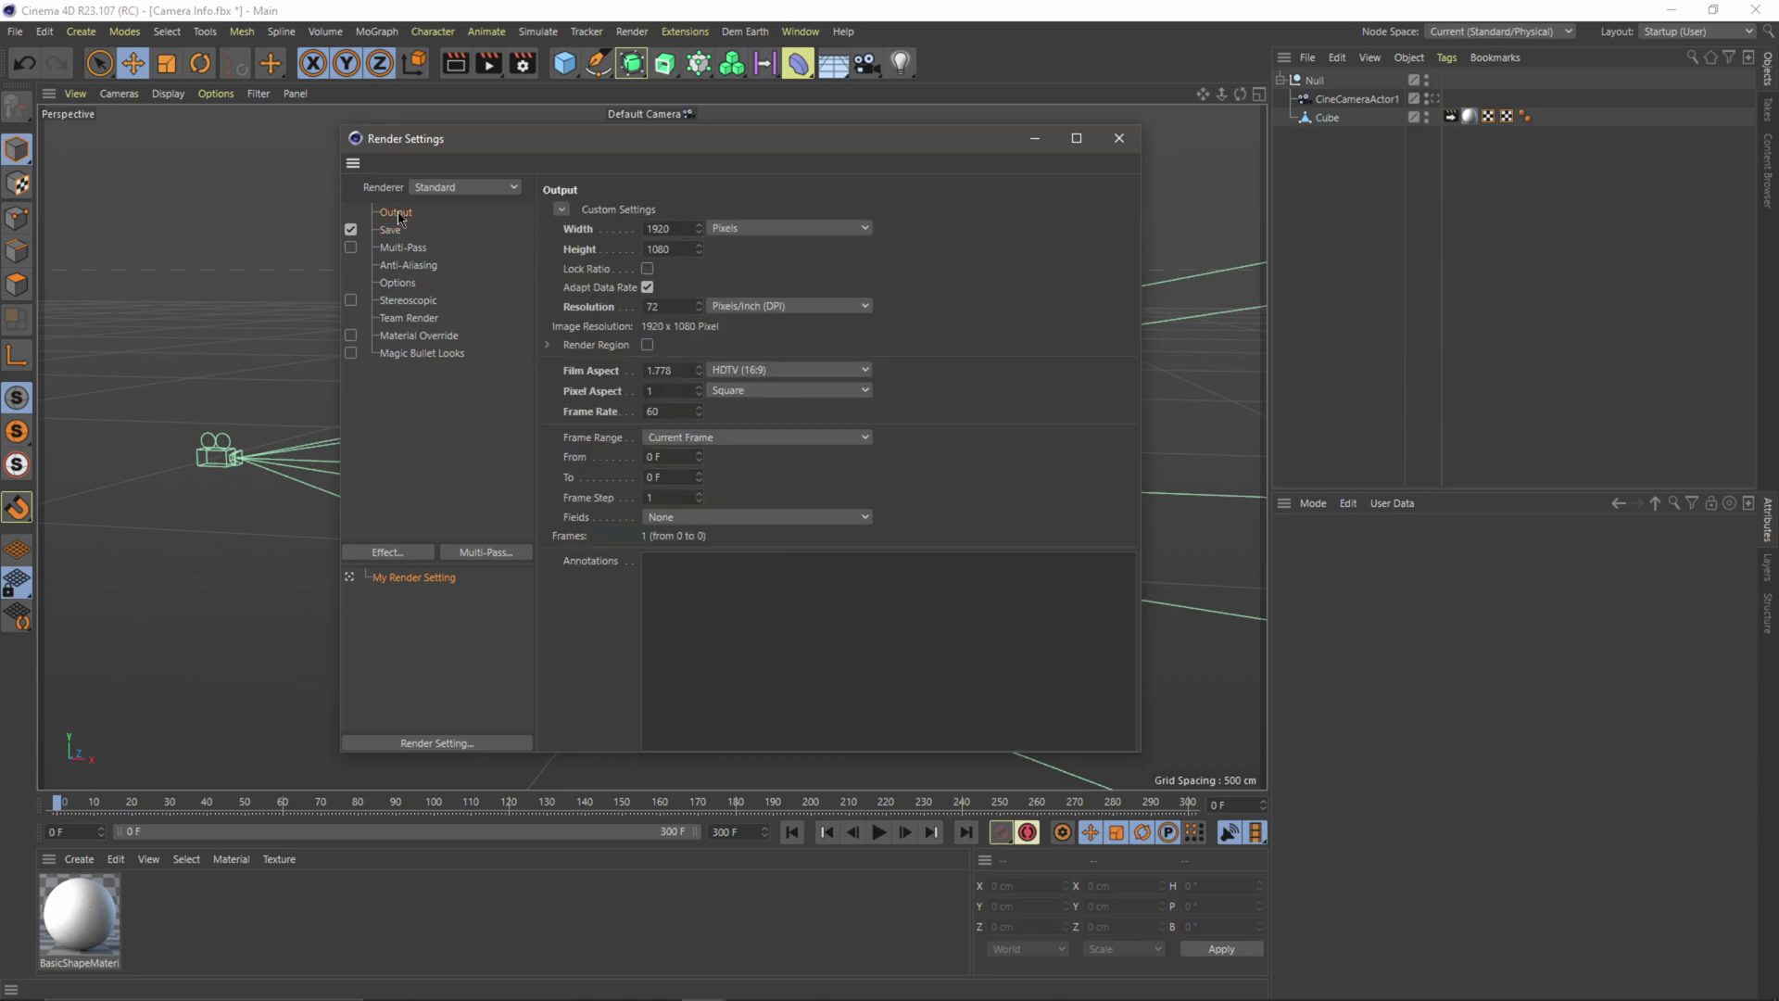
{"action": "left_click", "coordinate": [698, 443]}
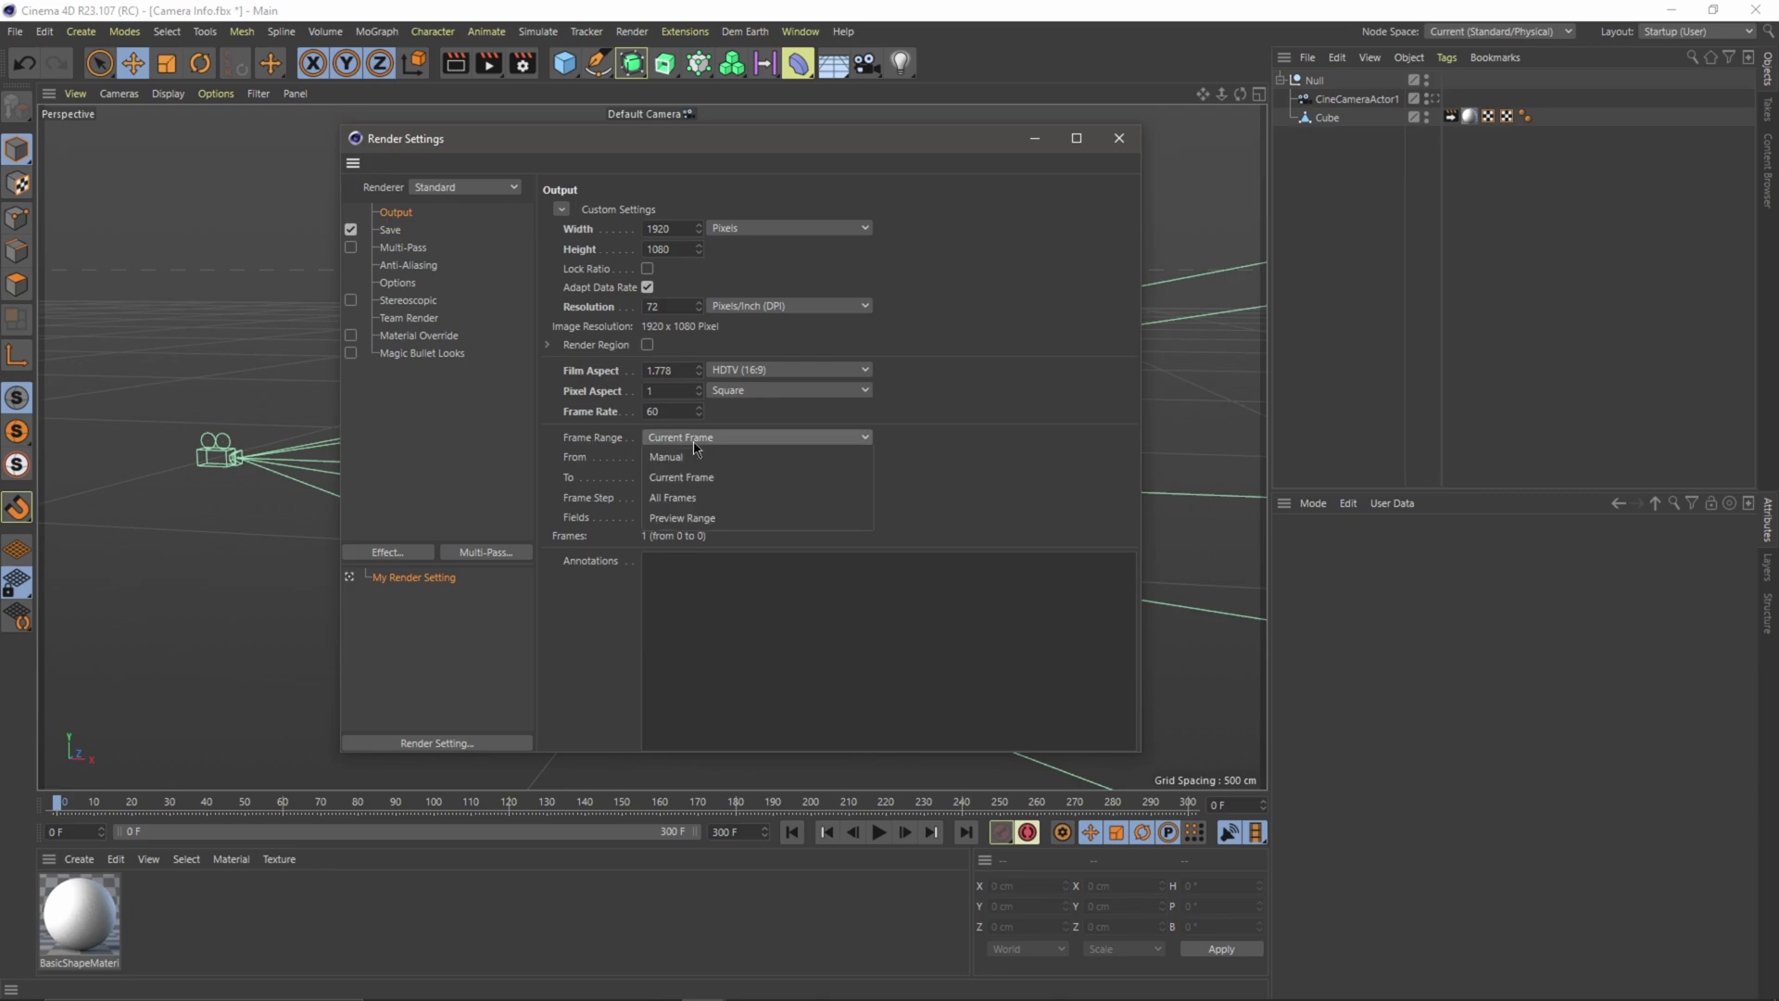
{"action": "left_click", "coordinate": [708, 504]}
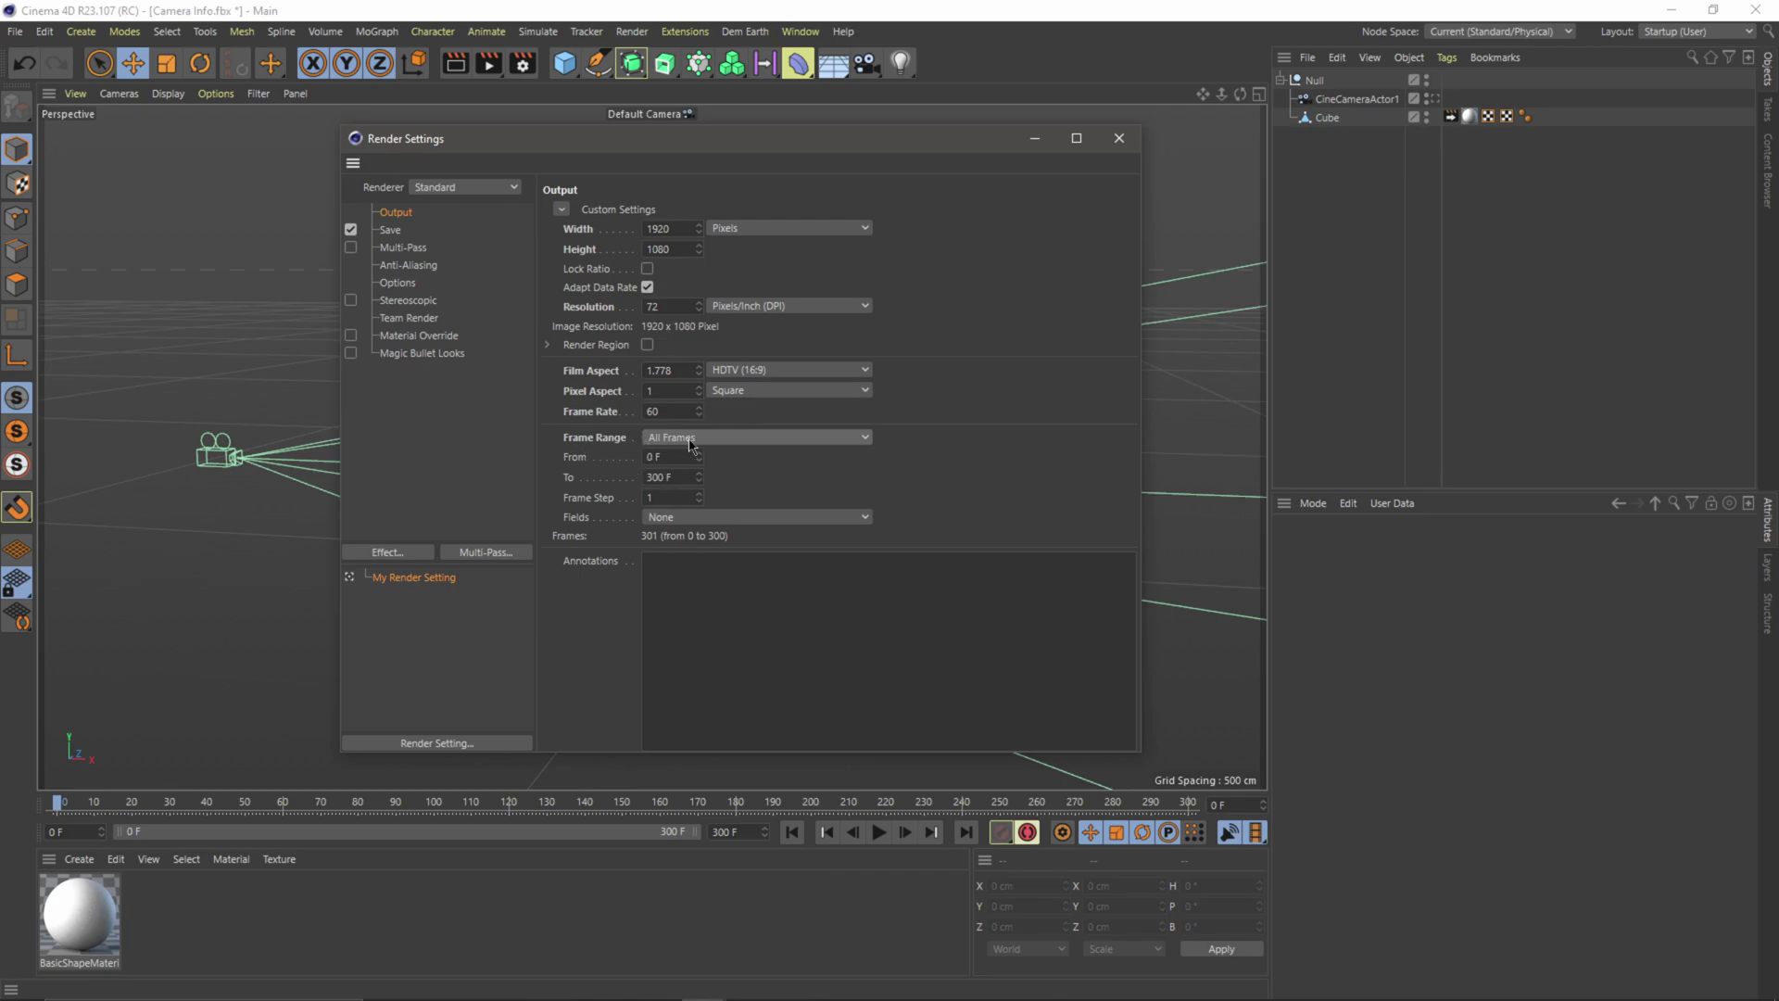
Step: Save the compositing project file as Camera Info in the AEC folder of TUTORIAL_UE TO AE
{"action": "left_click", "coordinate": [393, 232]}
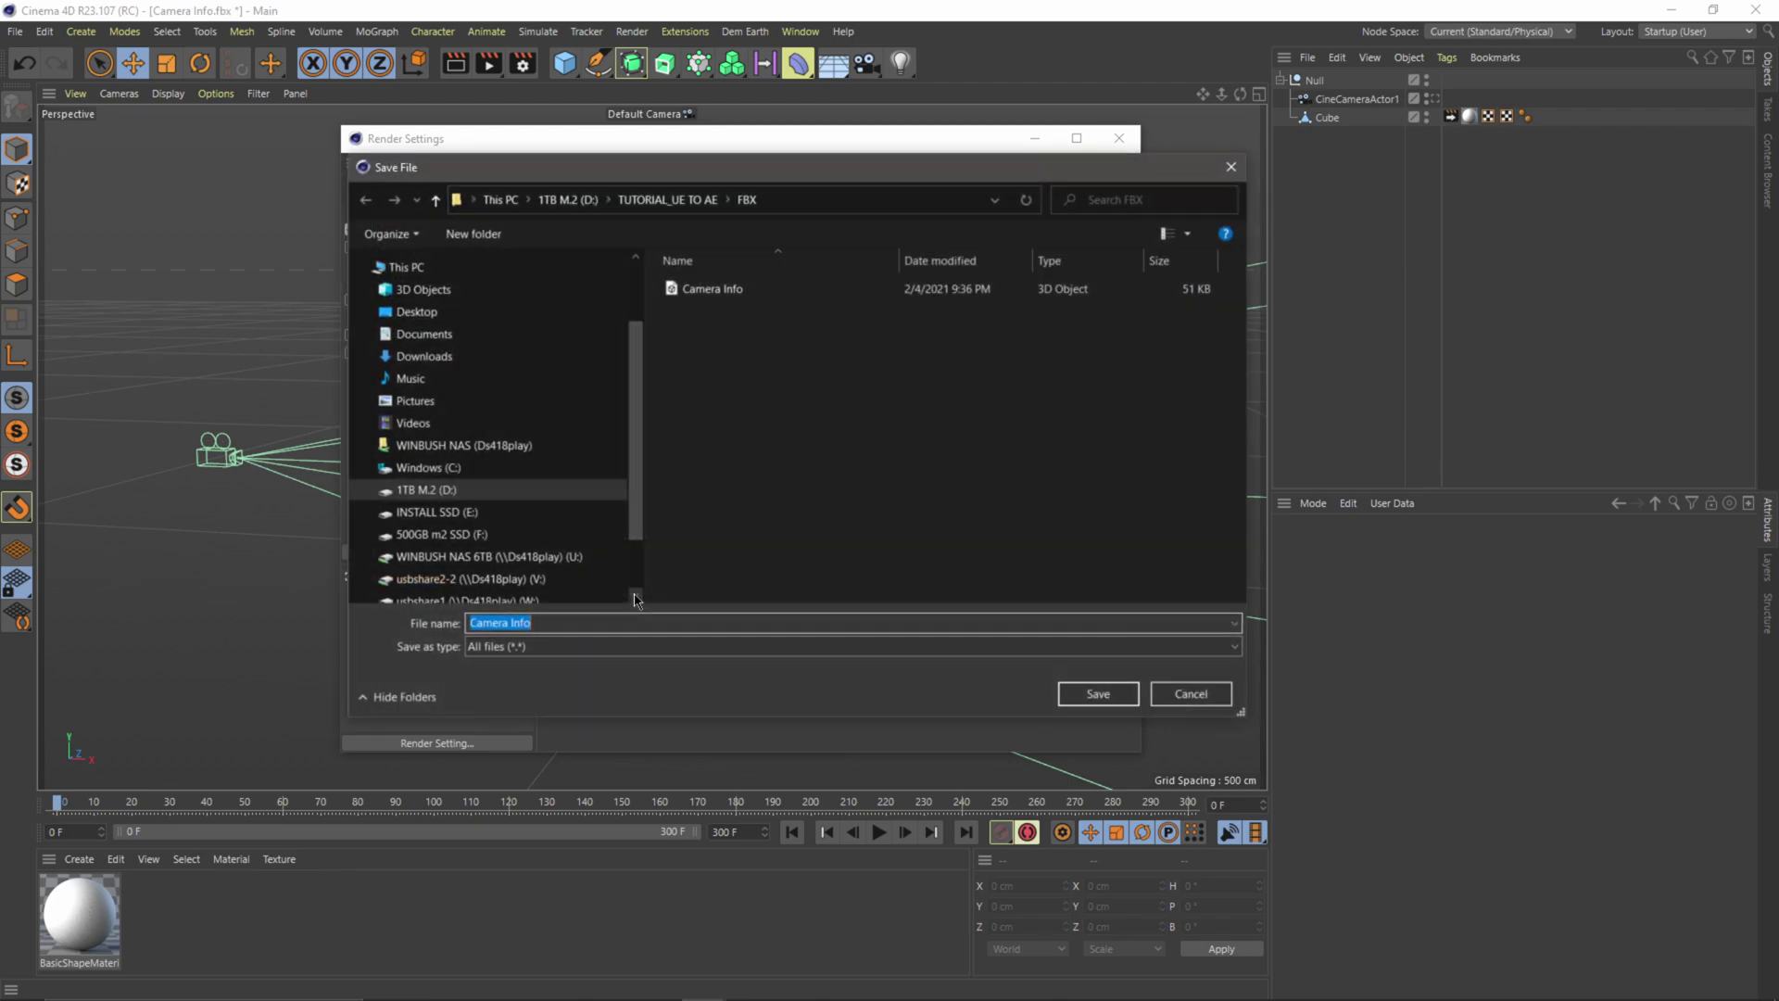
{"action": "left_click", "coordinate": [668, 199]}
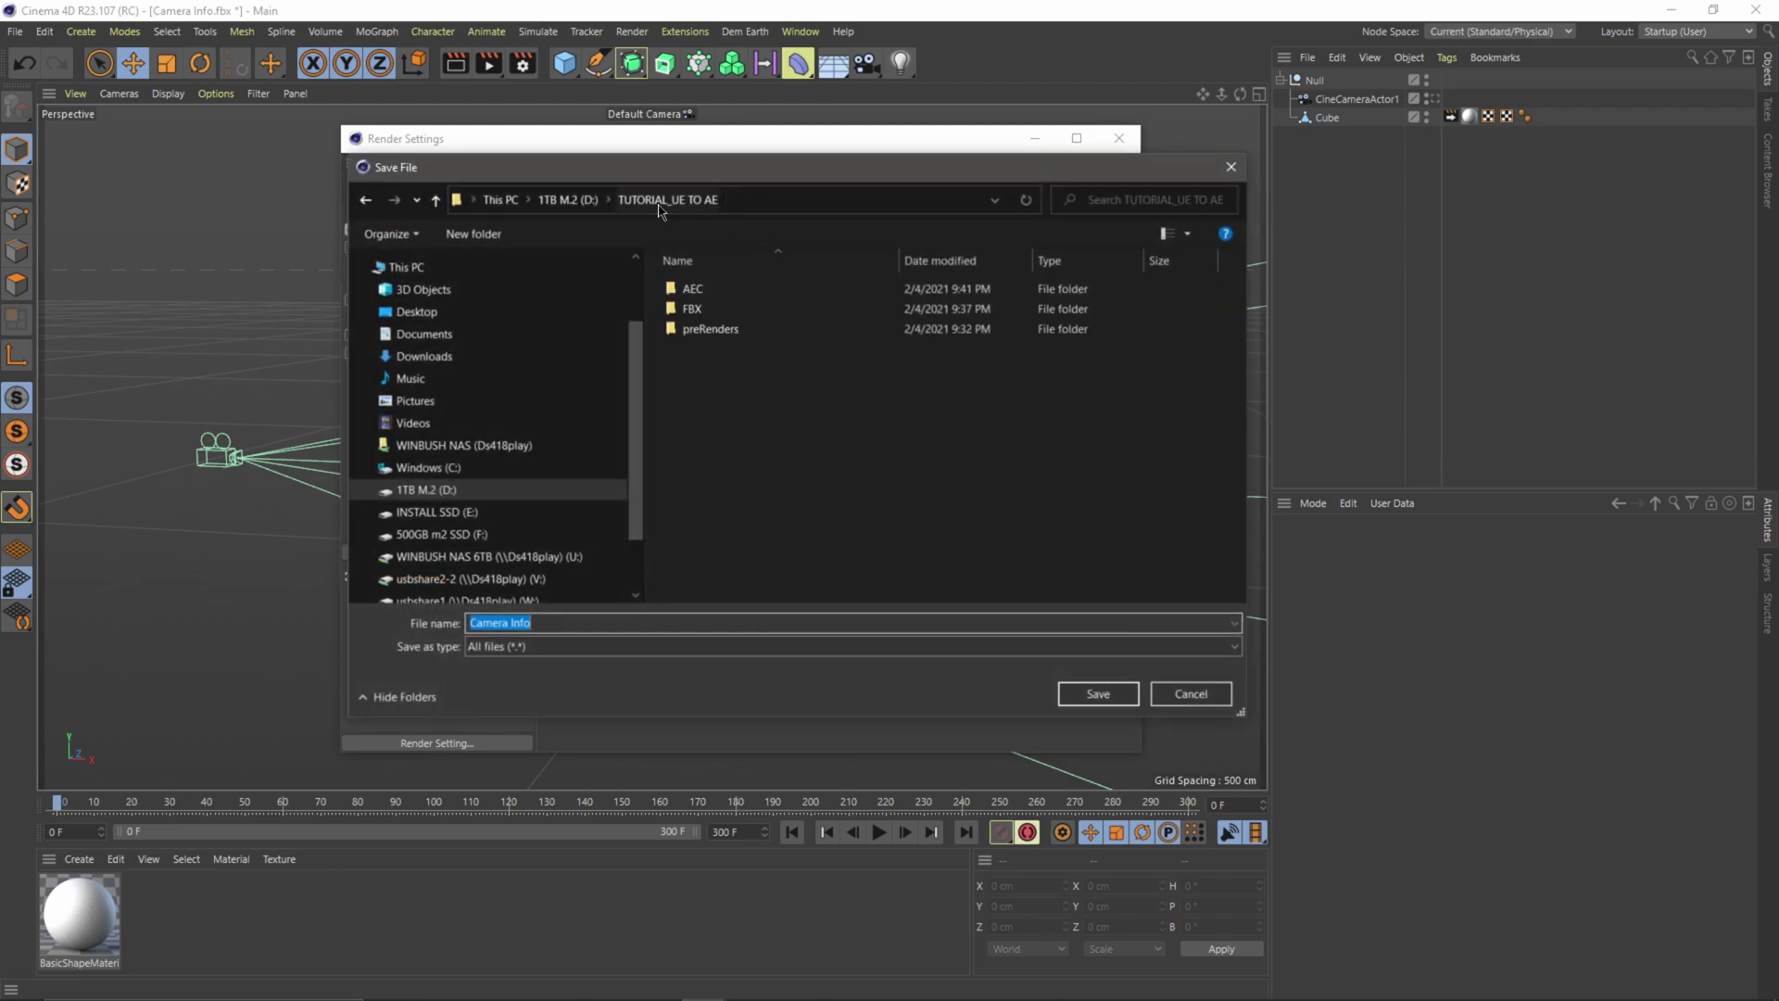
{"action": "double_click", "coordinate": [708, 288]}
{"action": "left_click", "coordinate": [578, 619]}
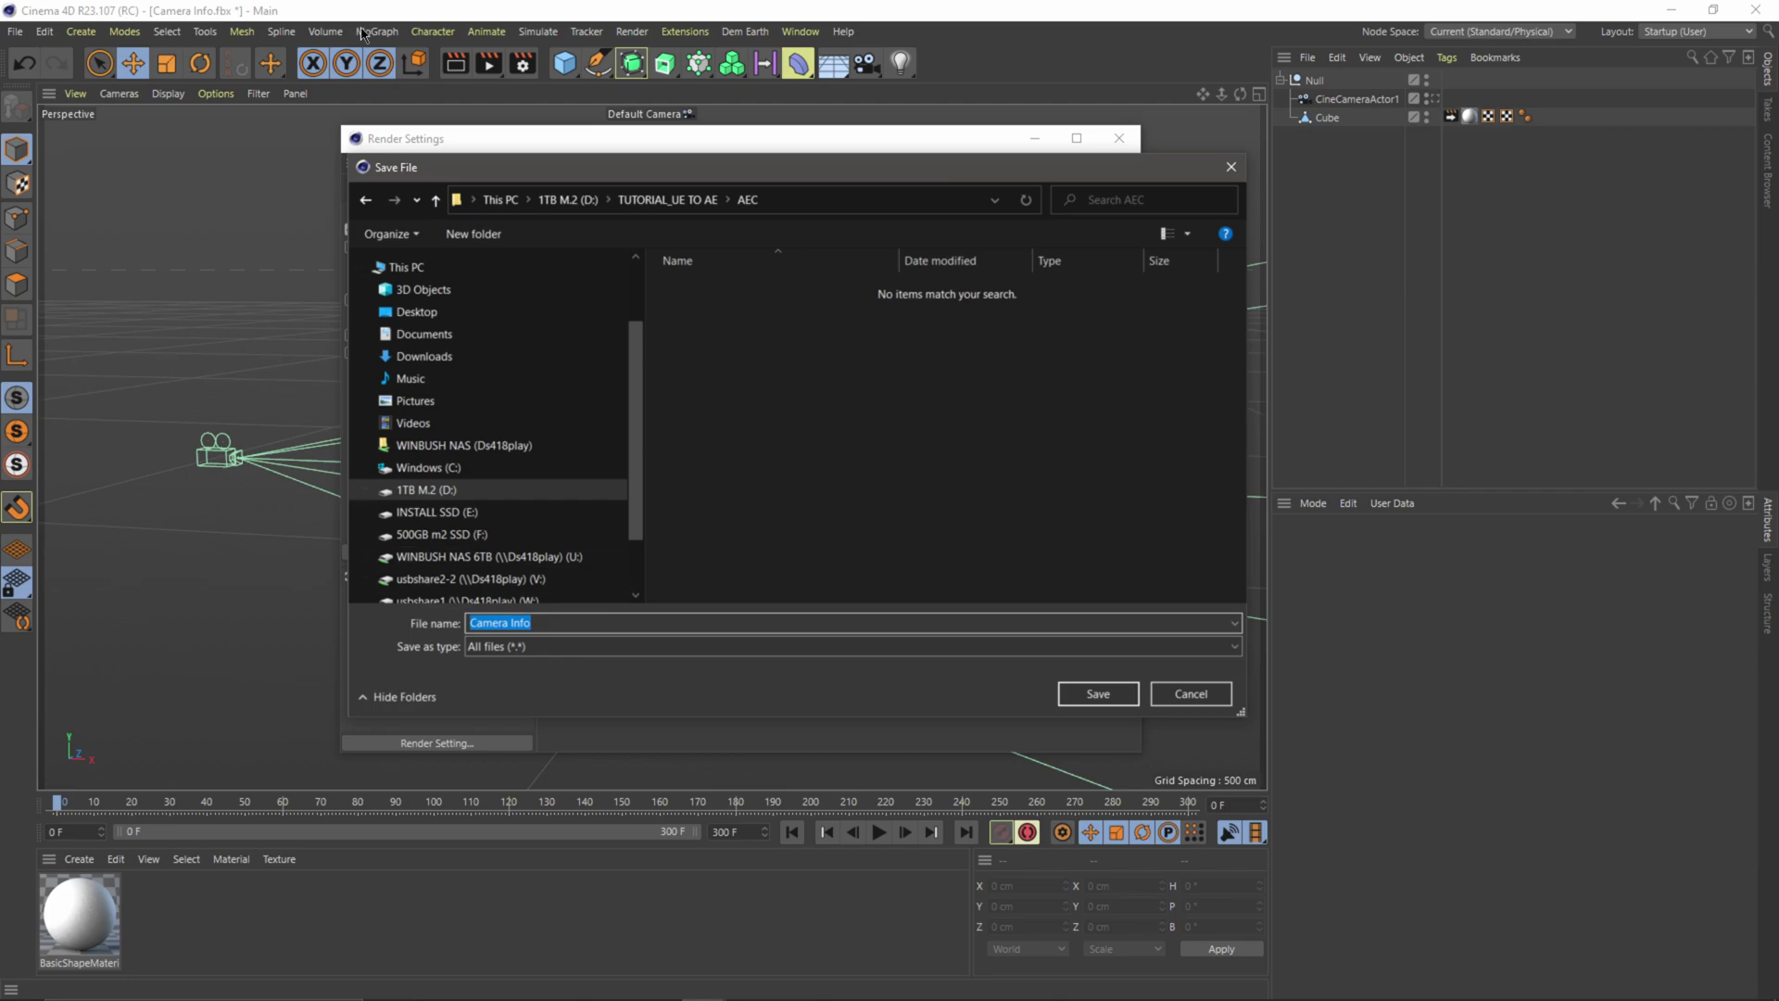
{"action": "left_click", "coordinate": [1116, 701]}
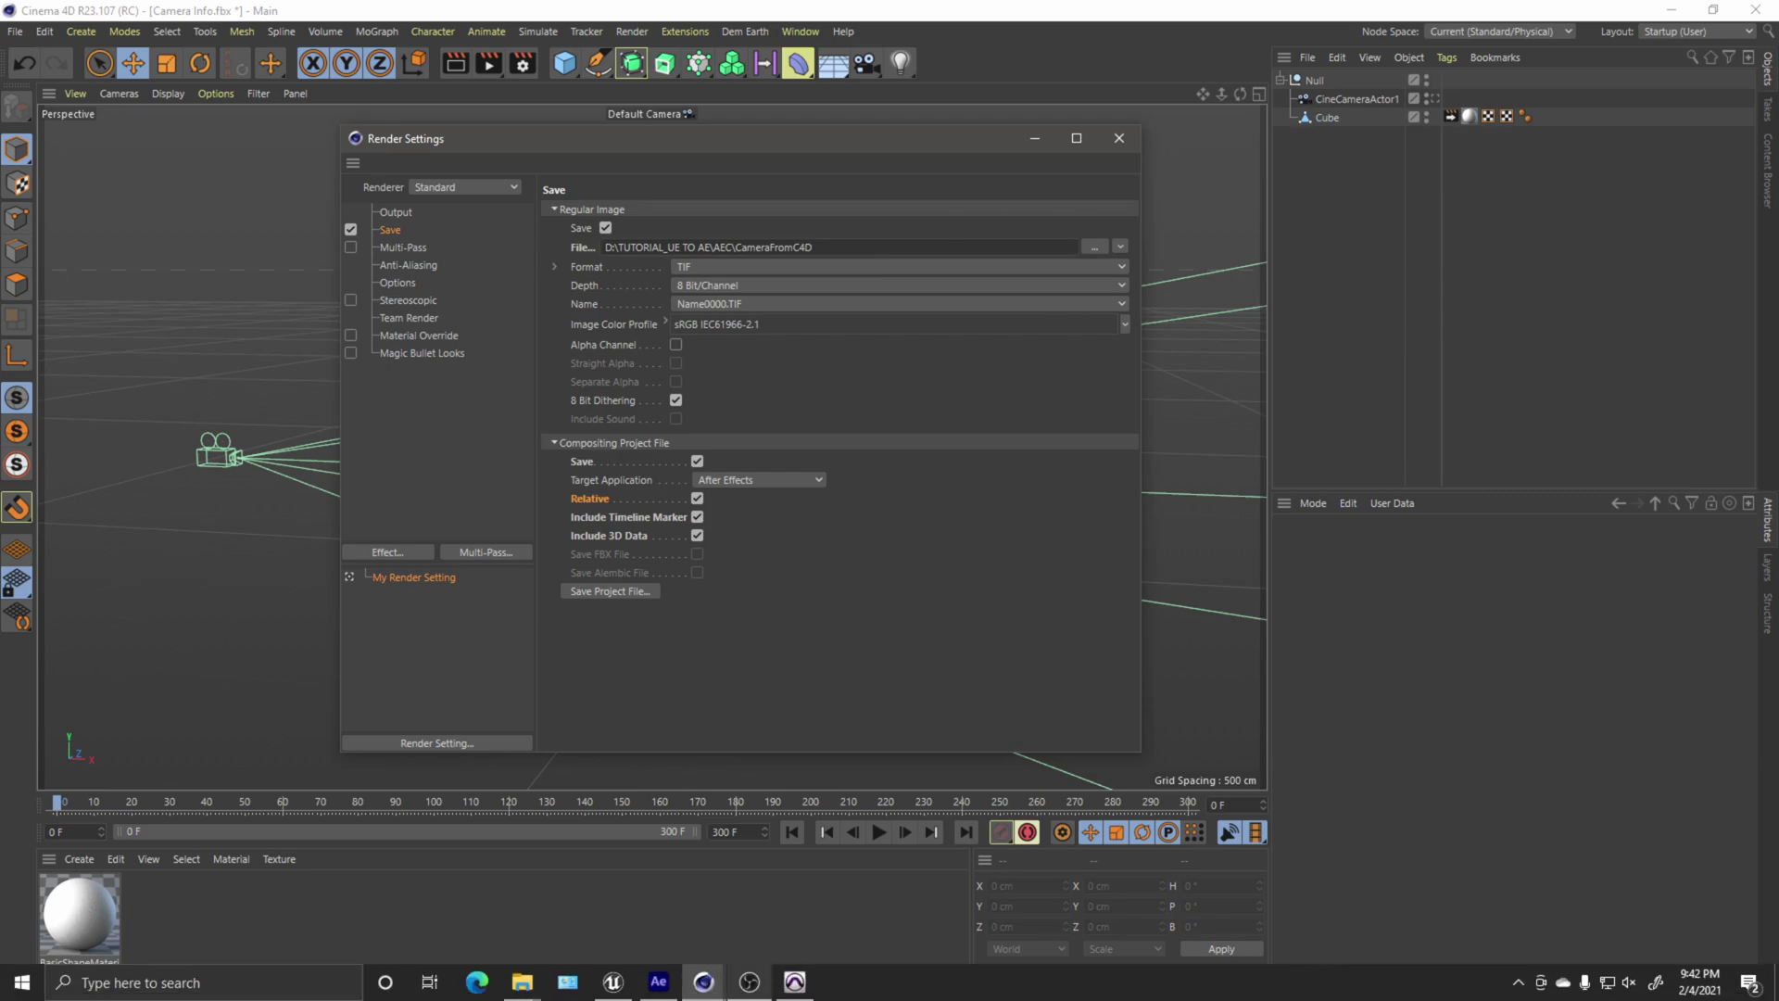
Step: Check the AEC folder in File Explorer for the exported Camera Info.aec file and close the window
{"action": "left_click", "coordinate": [522, 982]}
{"action": "left_click", "coordinate": [723, 875]}
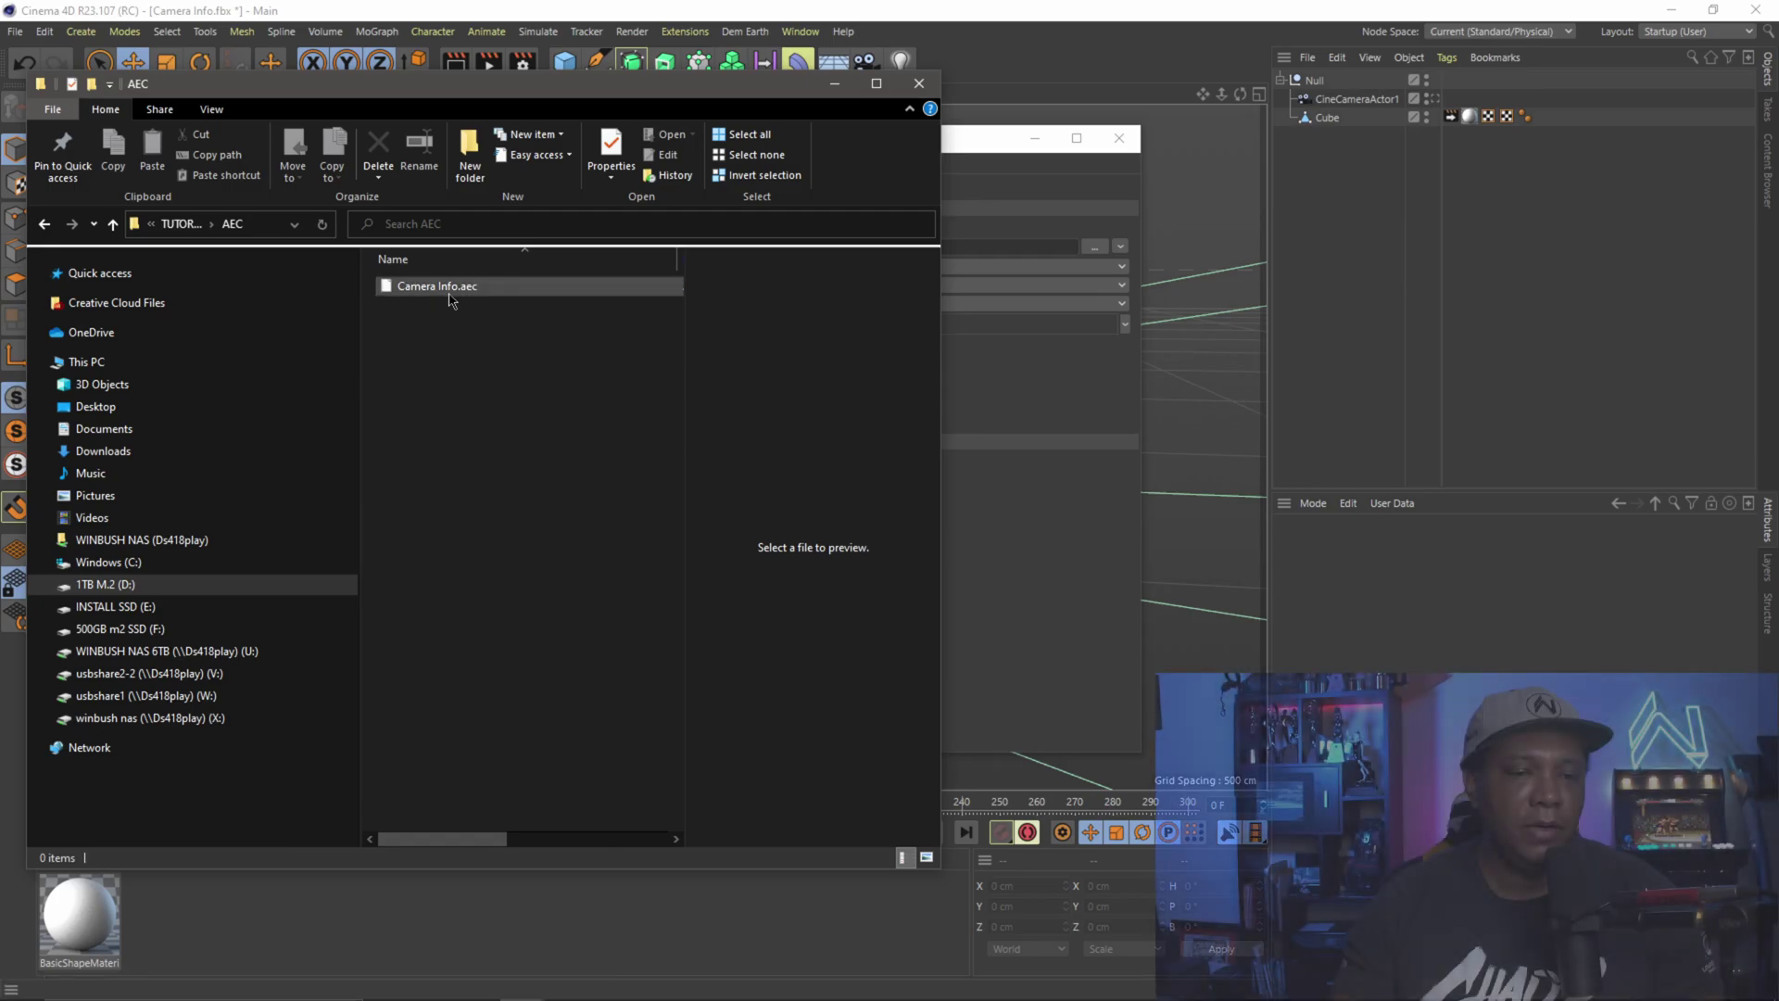
{"action": "left_click", "coordinate": [444, 288]}
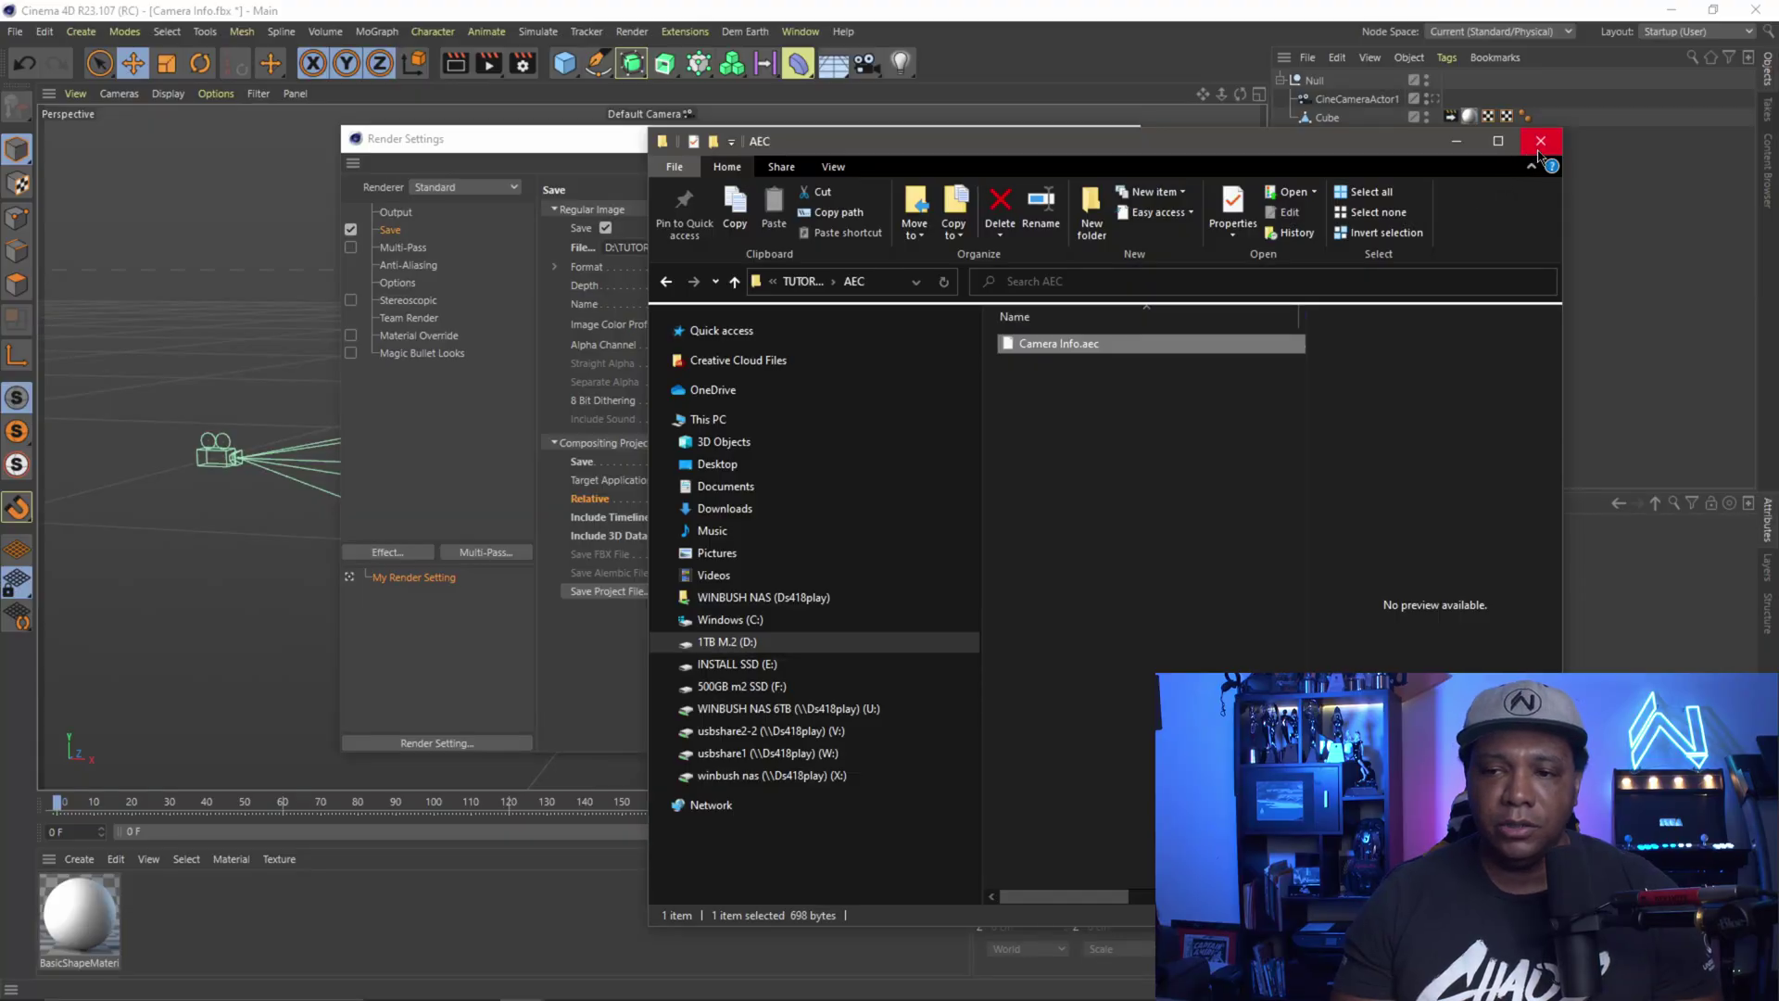
{"action": "left_click", "coordinate": [1541, 141]}
Step: Bring up the Program Files and After Effects Plug-ins folder windows and arrange them side by side
{"action": "mouse_move", "coordinate": [522, 990]}
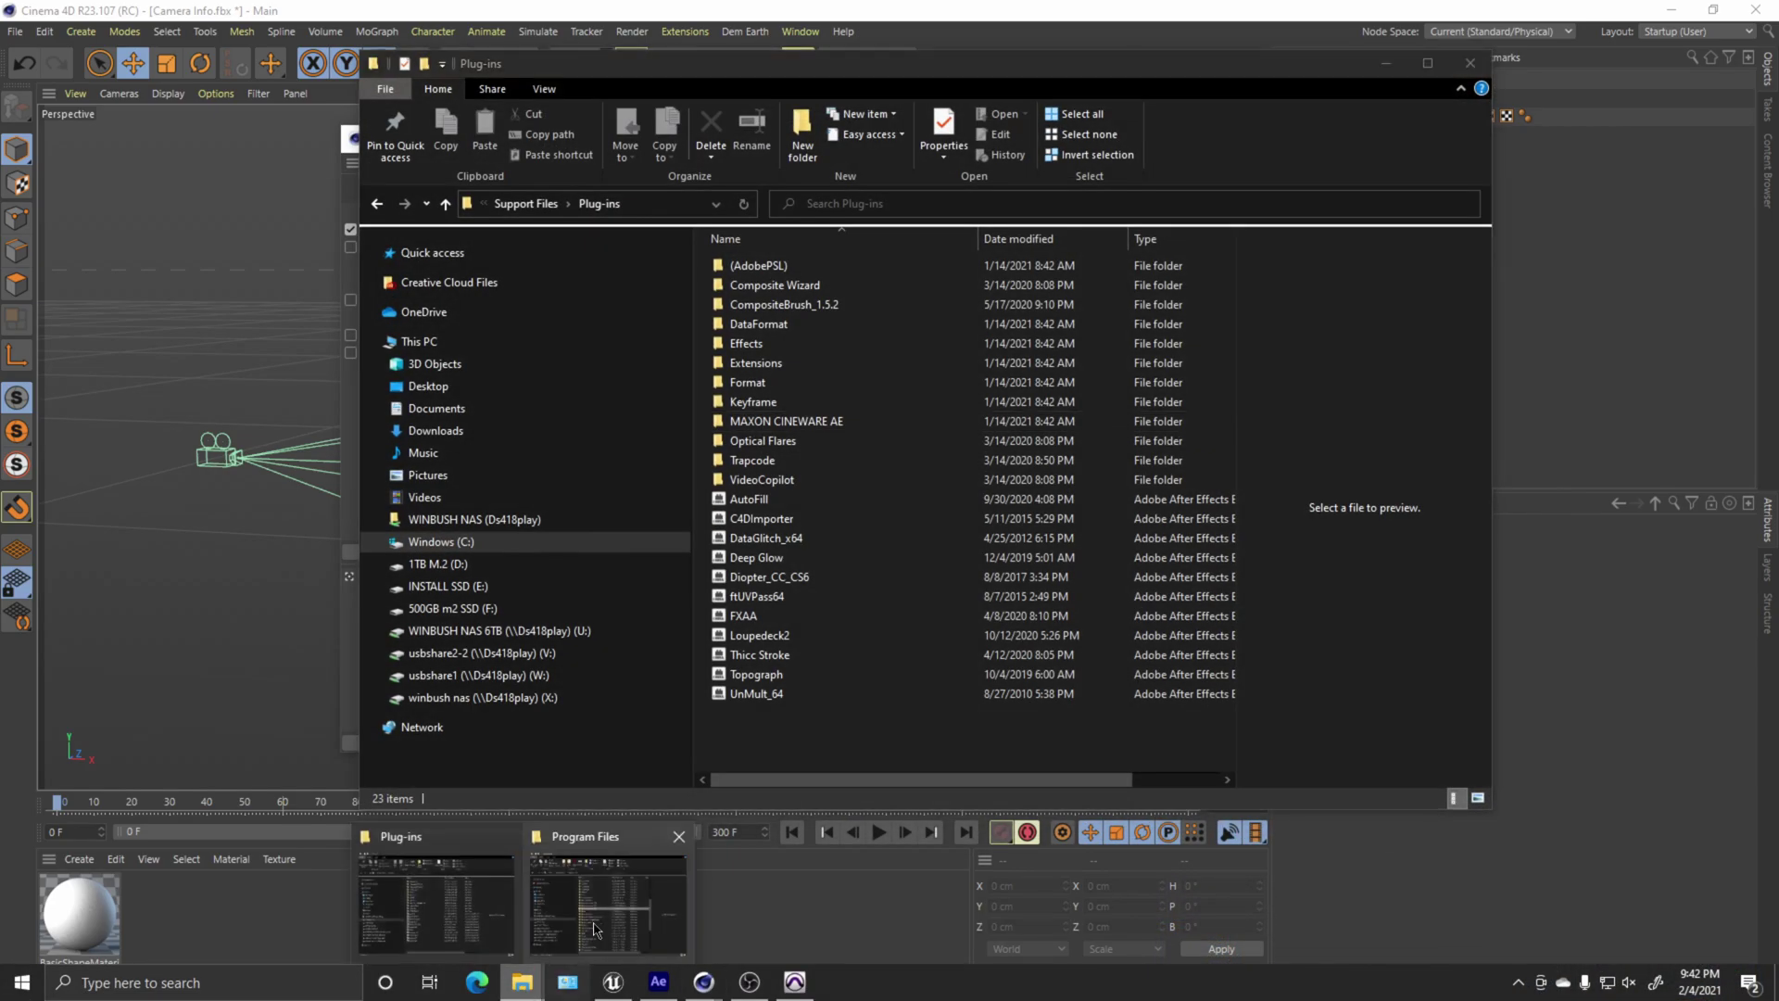
{"action": "left_click", "coordinate": [612, 904]}
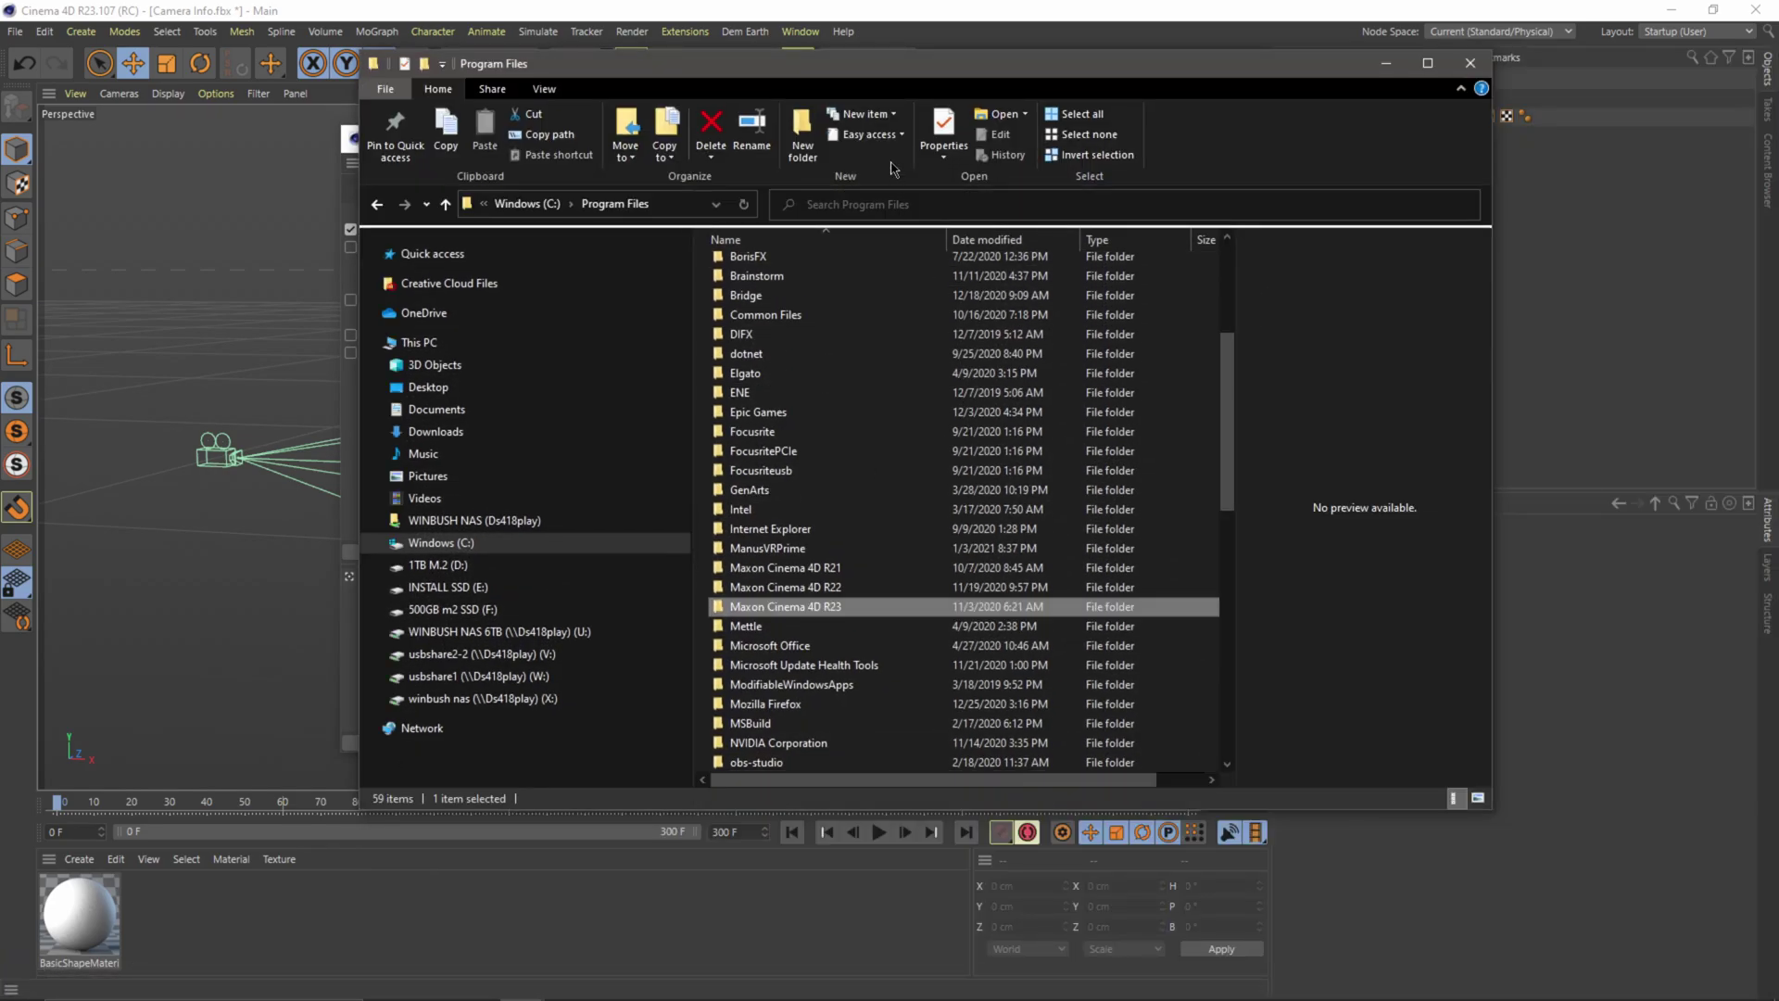
{"action": "left_click_drag", "start_coordinate": [762, 73], "coordinate": [993, 102]}
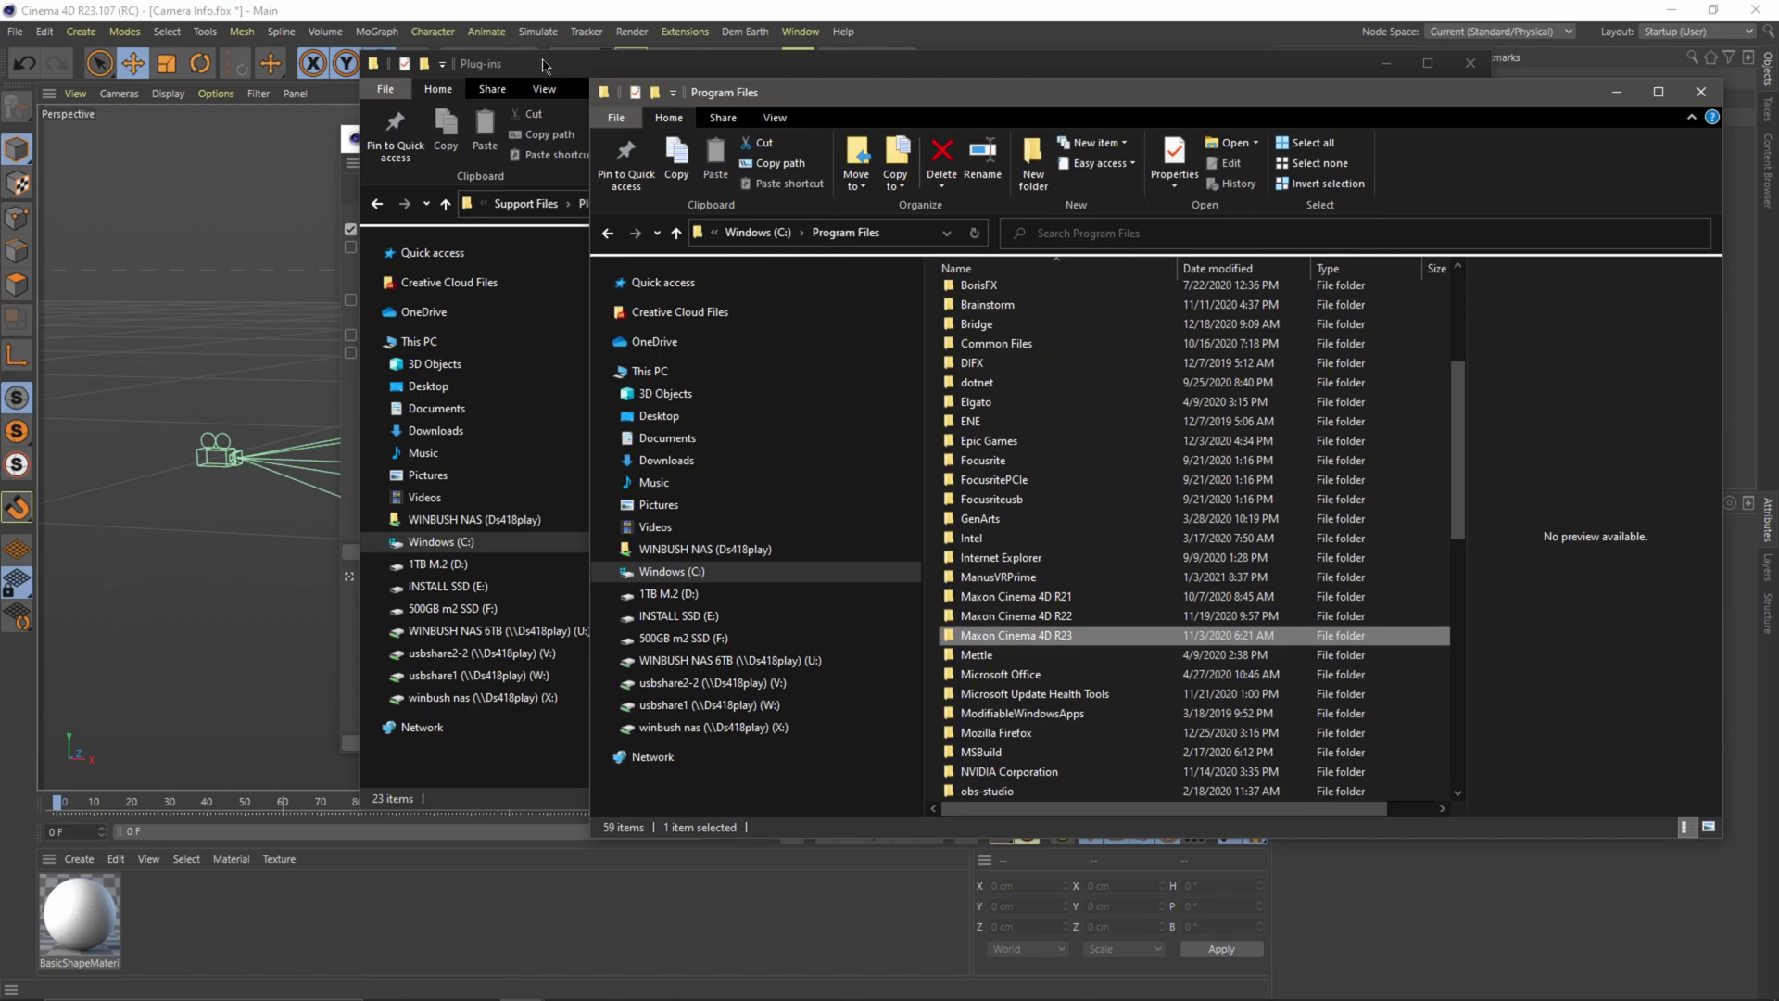
{"action": "left_click_drag", "start_coordinate": [597, 67], "coordinate": [184, 67]}
{"action": "left_click_drag", "start_coordinate": [1253, 102], "coordinate": [1100, 84]}
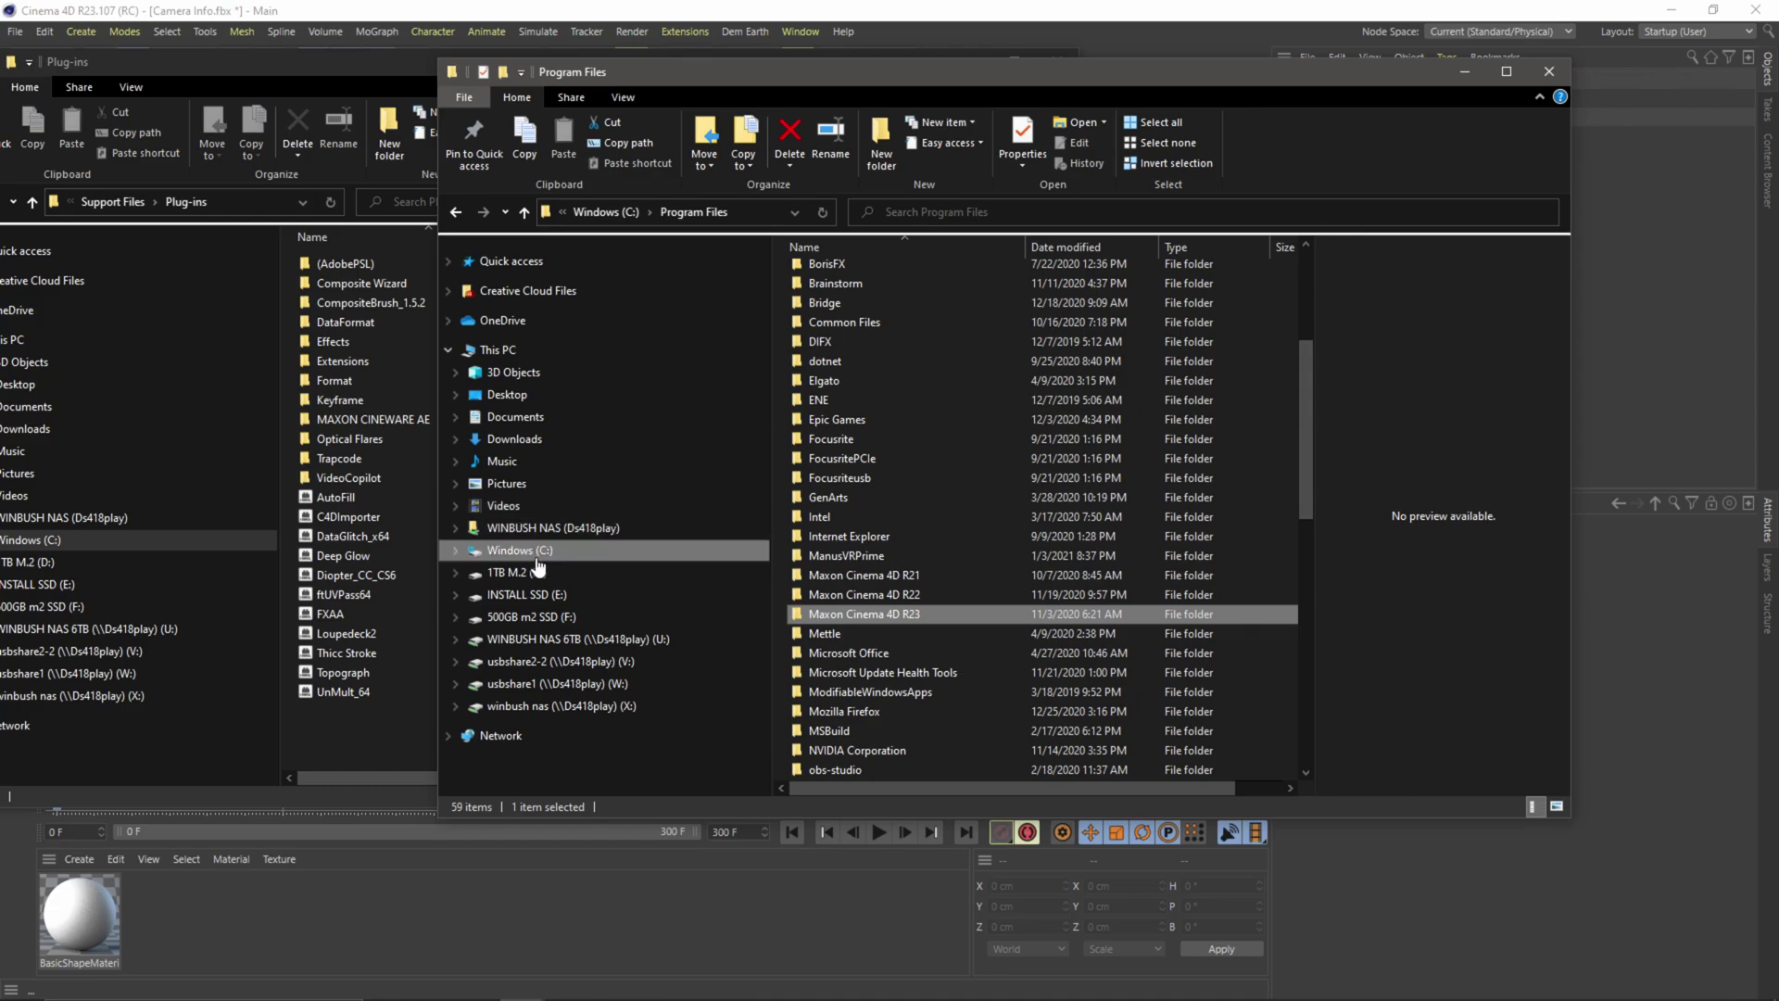
Step: Open the Win folder of the After Effects Importer within Maxon Cinema 4D R23's Exchange Plugins folder
{"action": "double_click", "coordinate": [950, 616]}
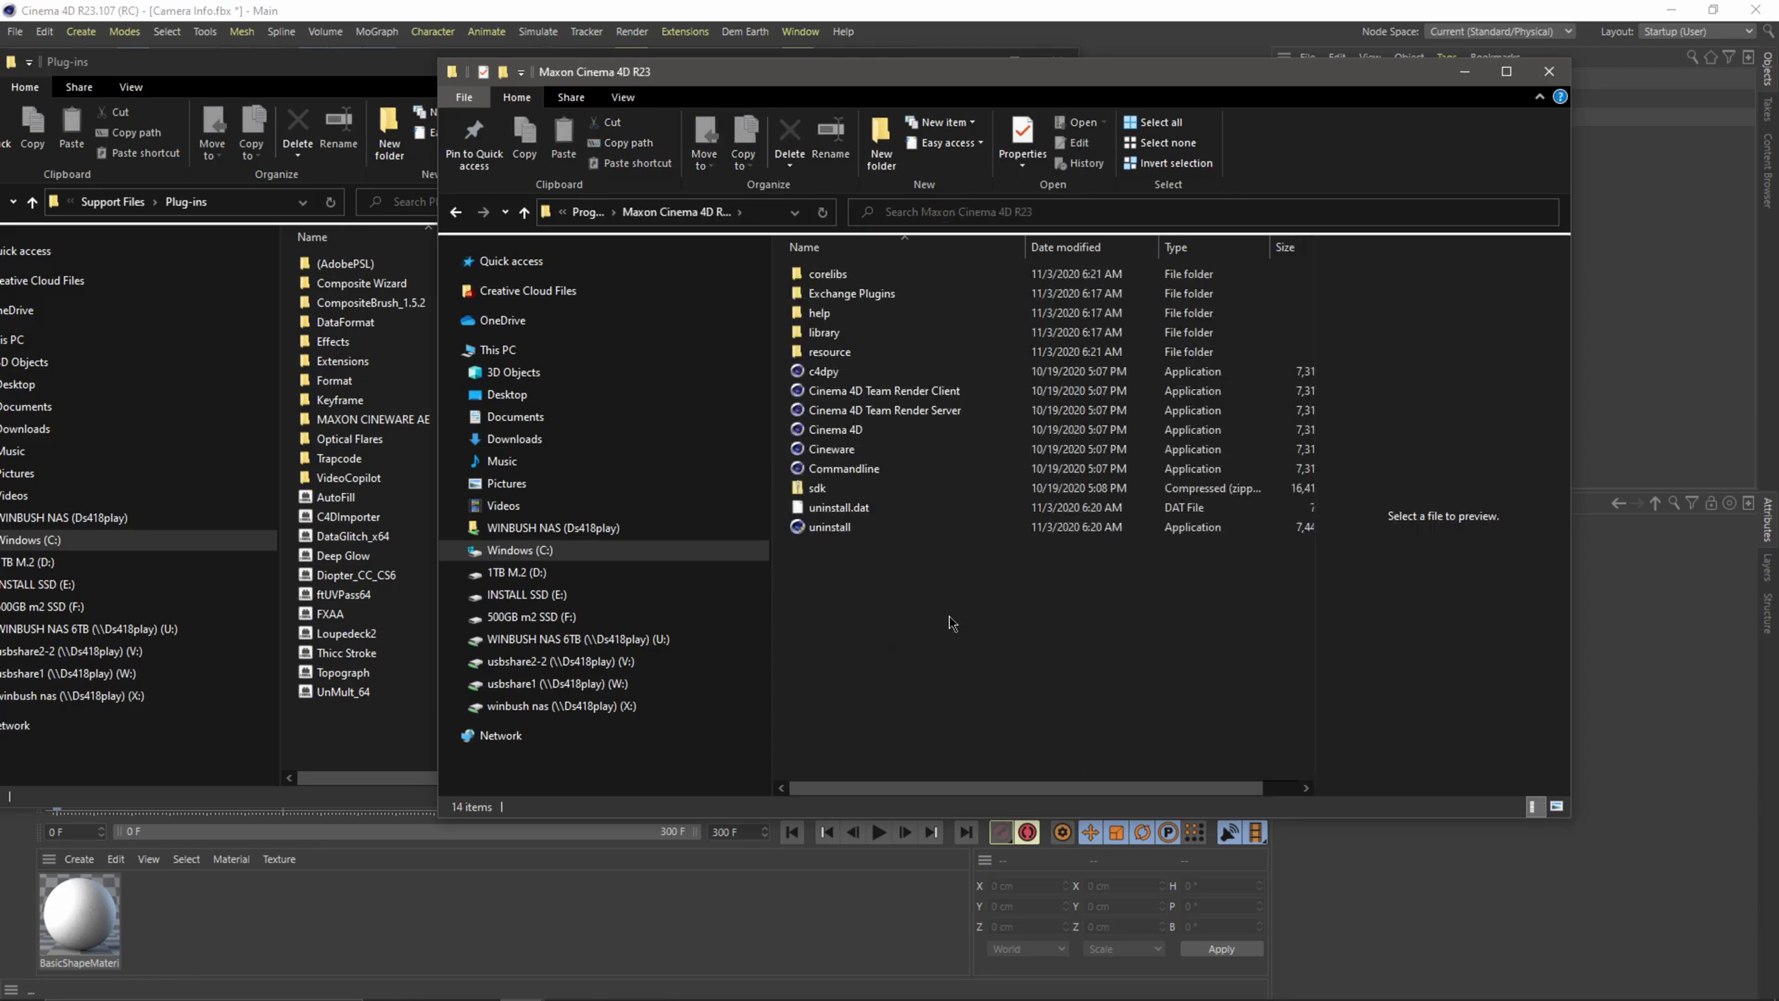
{"action": "double_click", "coordinate": [908, 294]}
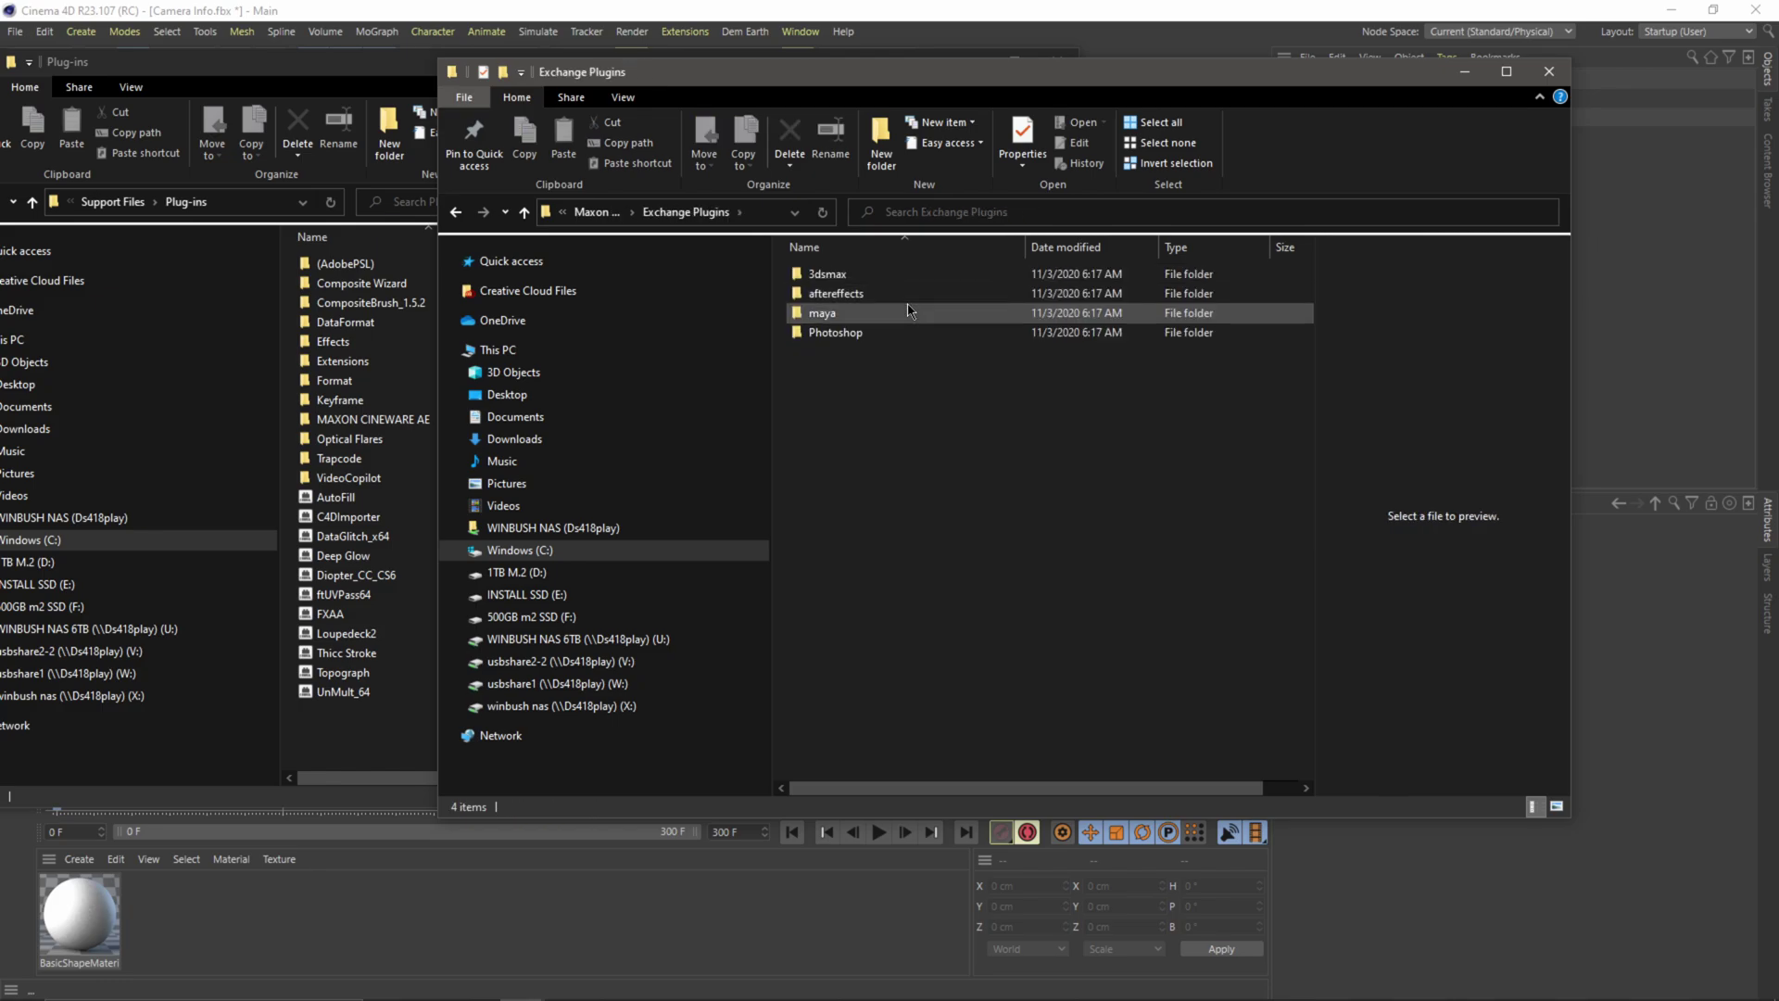
{"action": "left_click", "coordinate": [907, 296]}
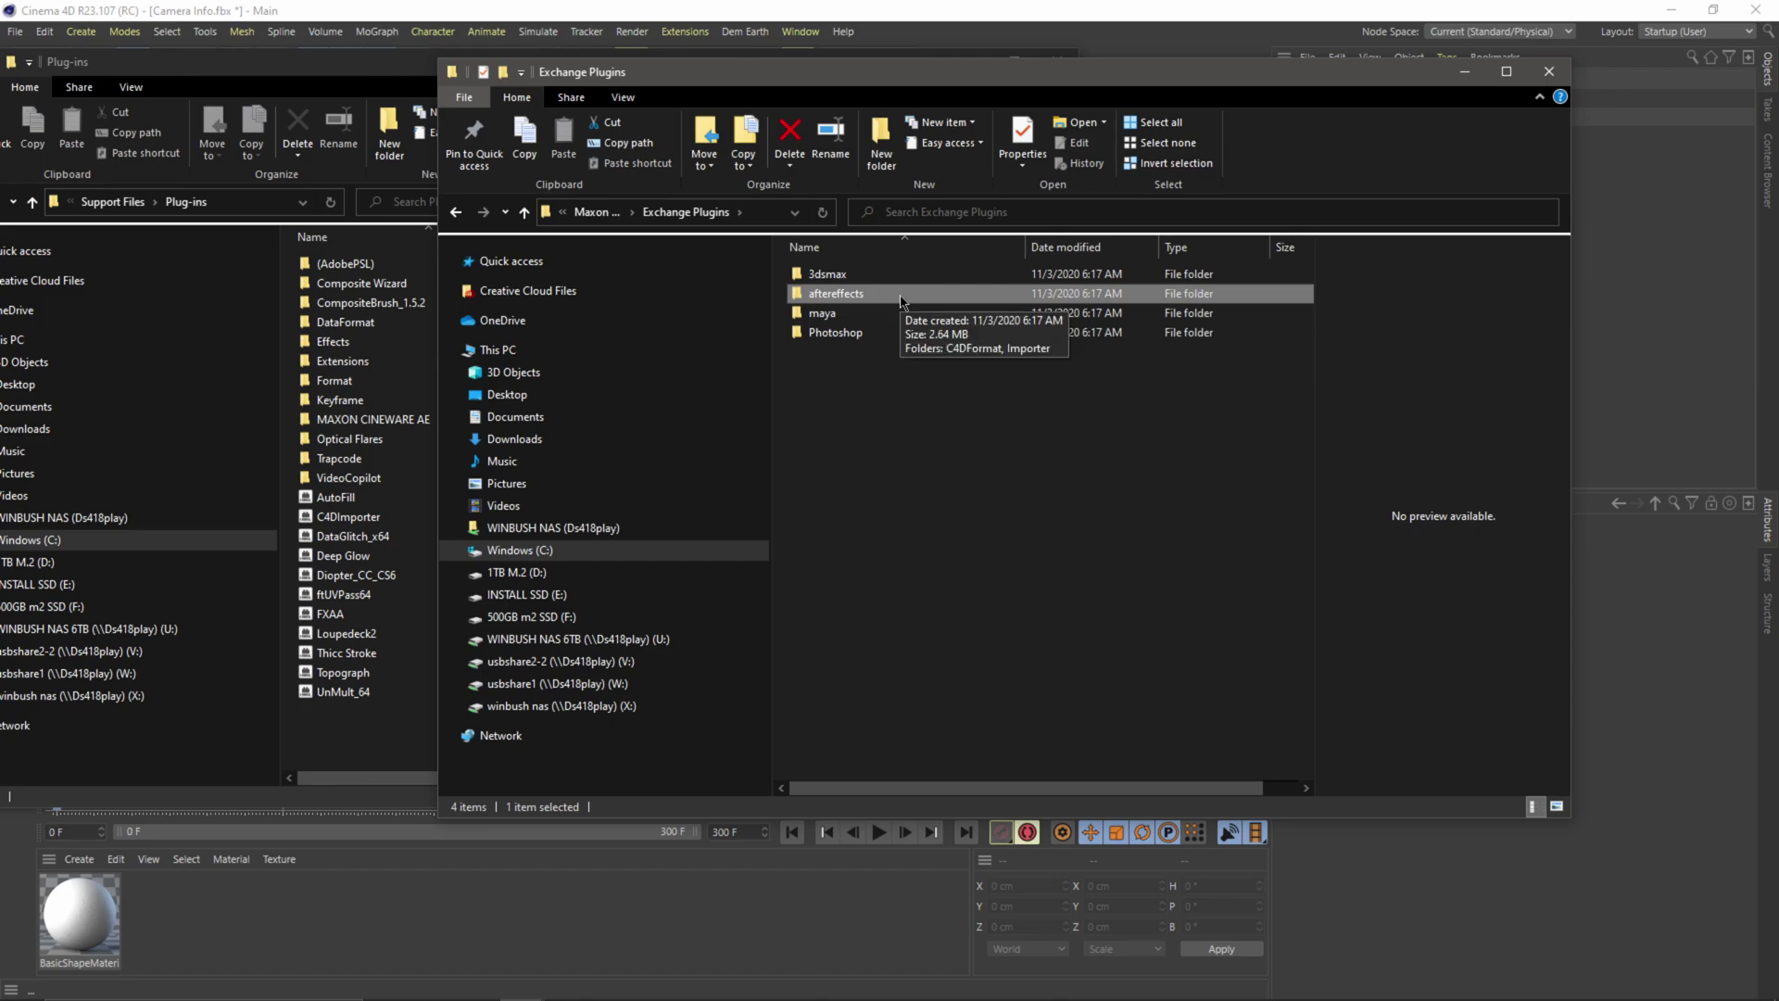
{"action": "double_click", "coordinate": [902, 297]}
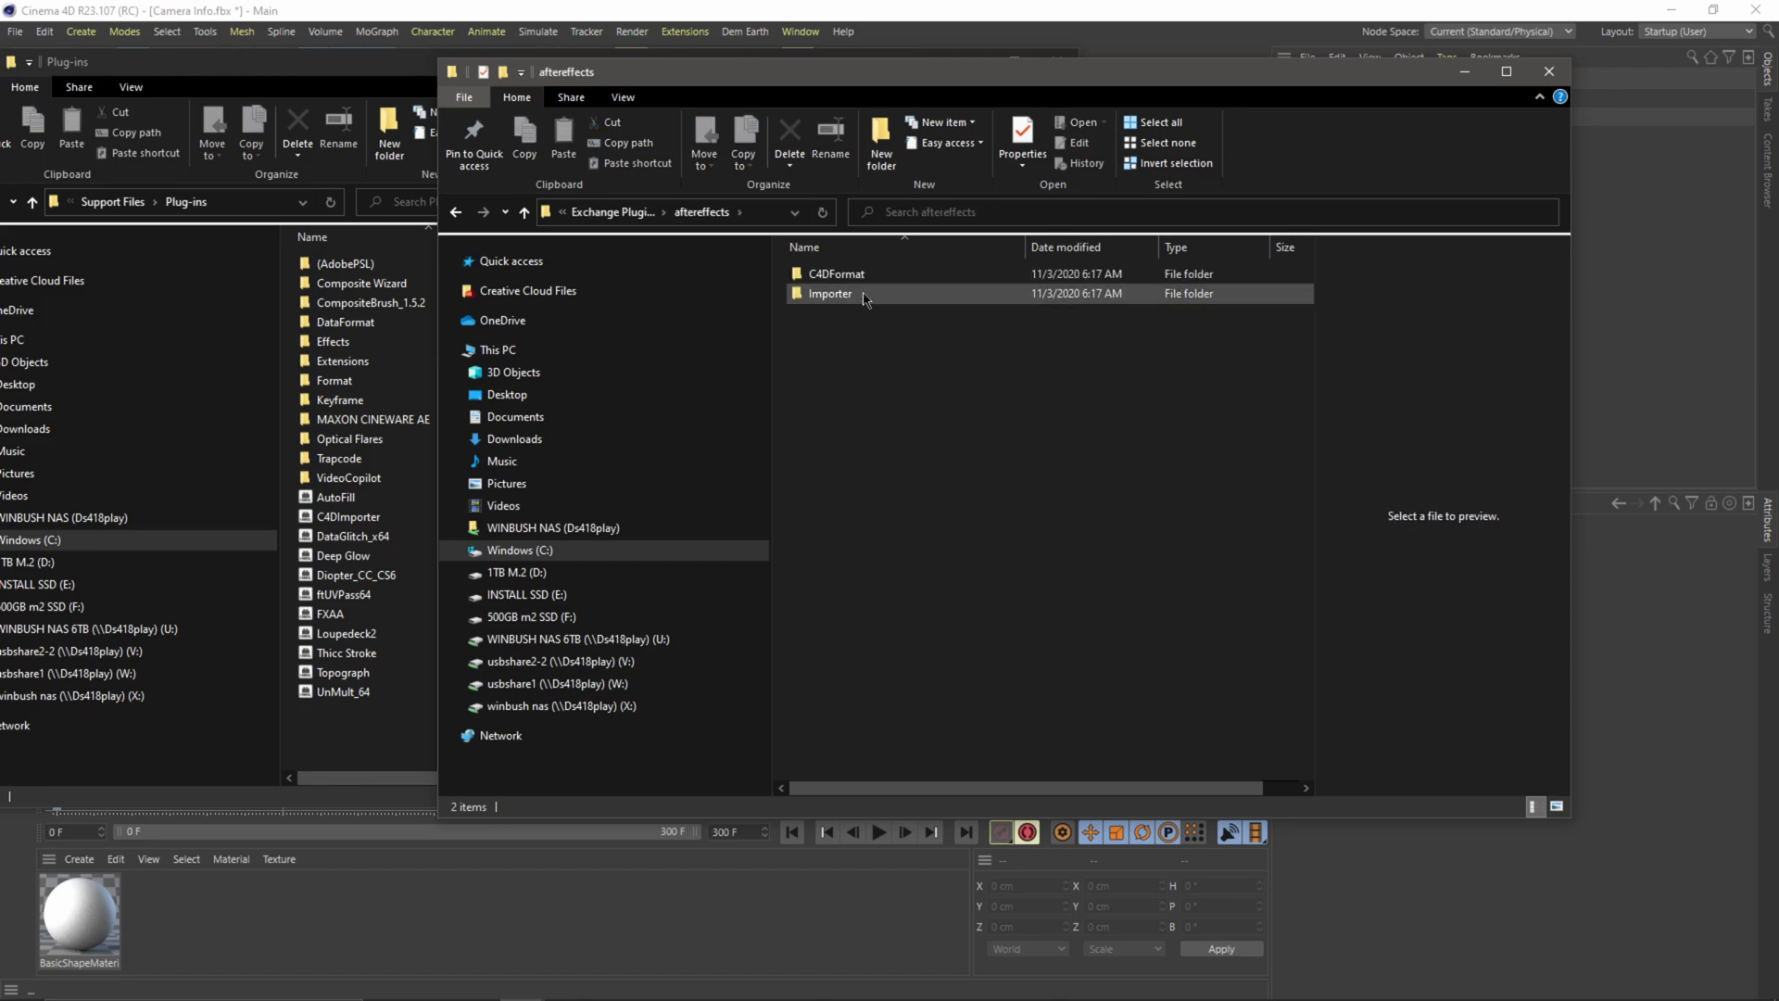
{"action": "double_click", "coordinate": [864, 294]}
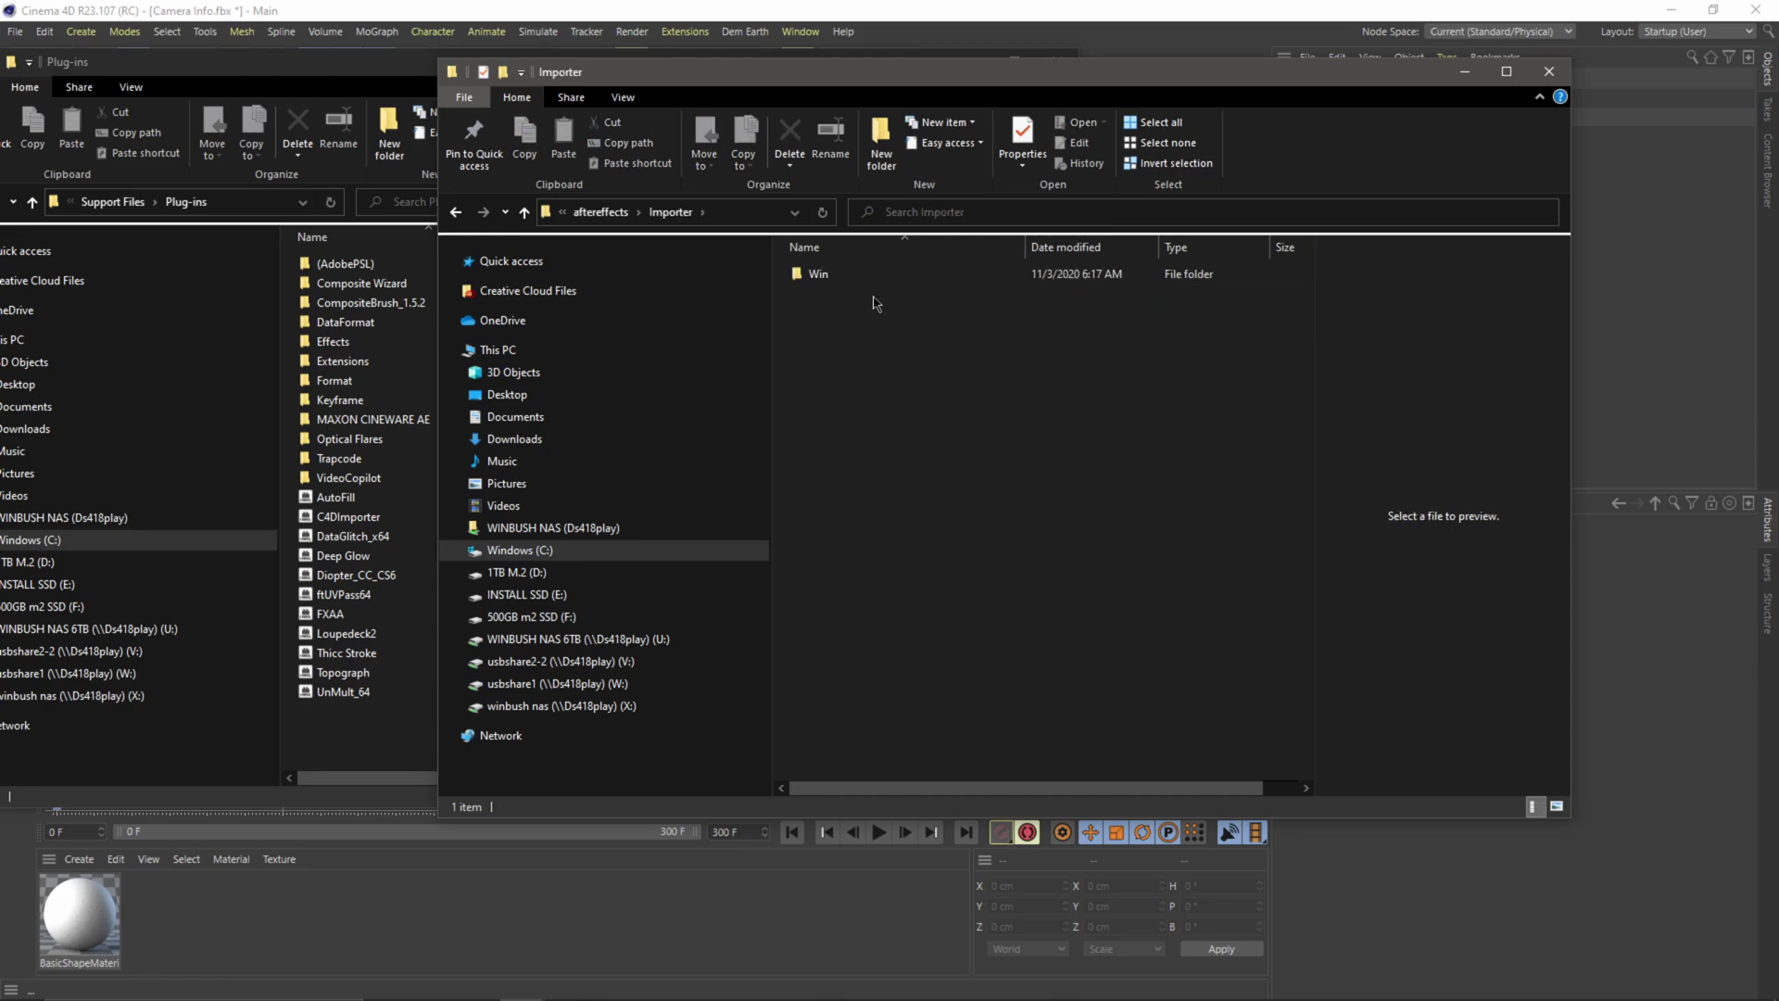
{"action": "double_click", "coordinate": [831, 275]}
Step: Look inside the CS5-CS6 folder and select the C4DImporter plug-in file in the CS_CC folder
{"action": "left_click", "coordinate": [926, 282]}
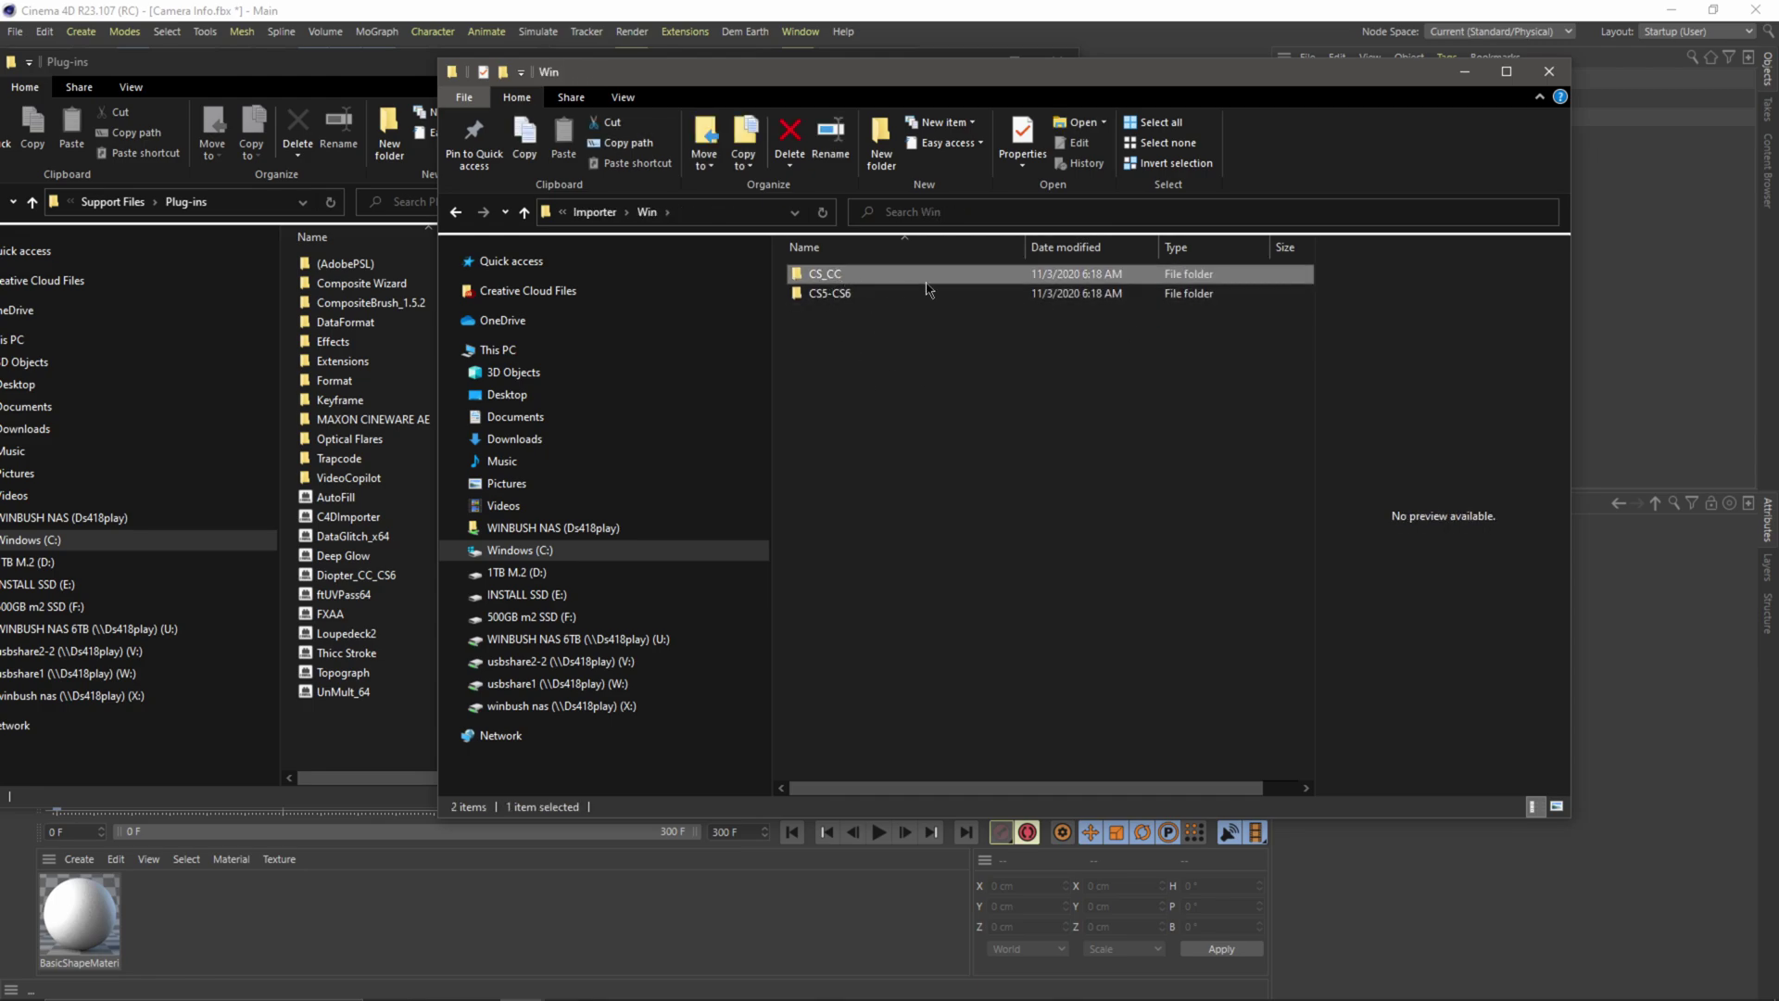
{"action": "left_click", "coordinate": [869, 296]}
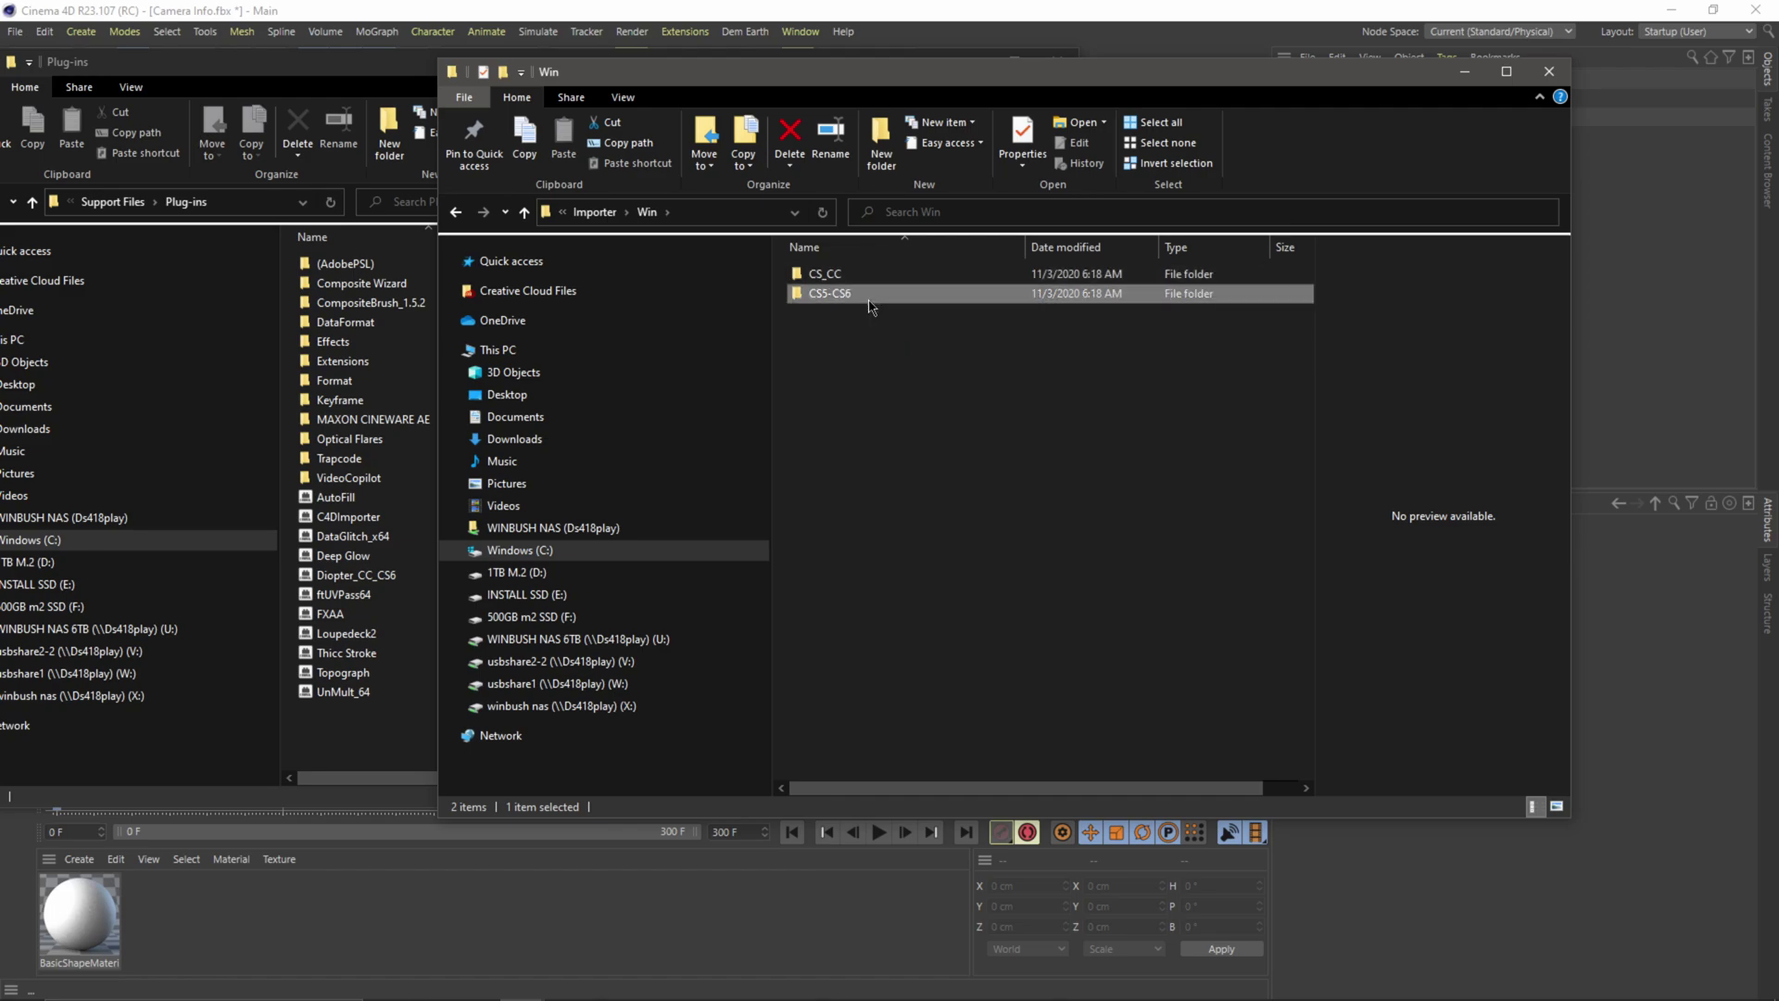
{"action": "double_click", "coordinate": [869, 300]}
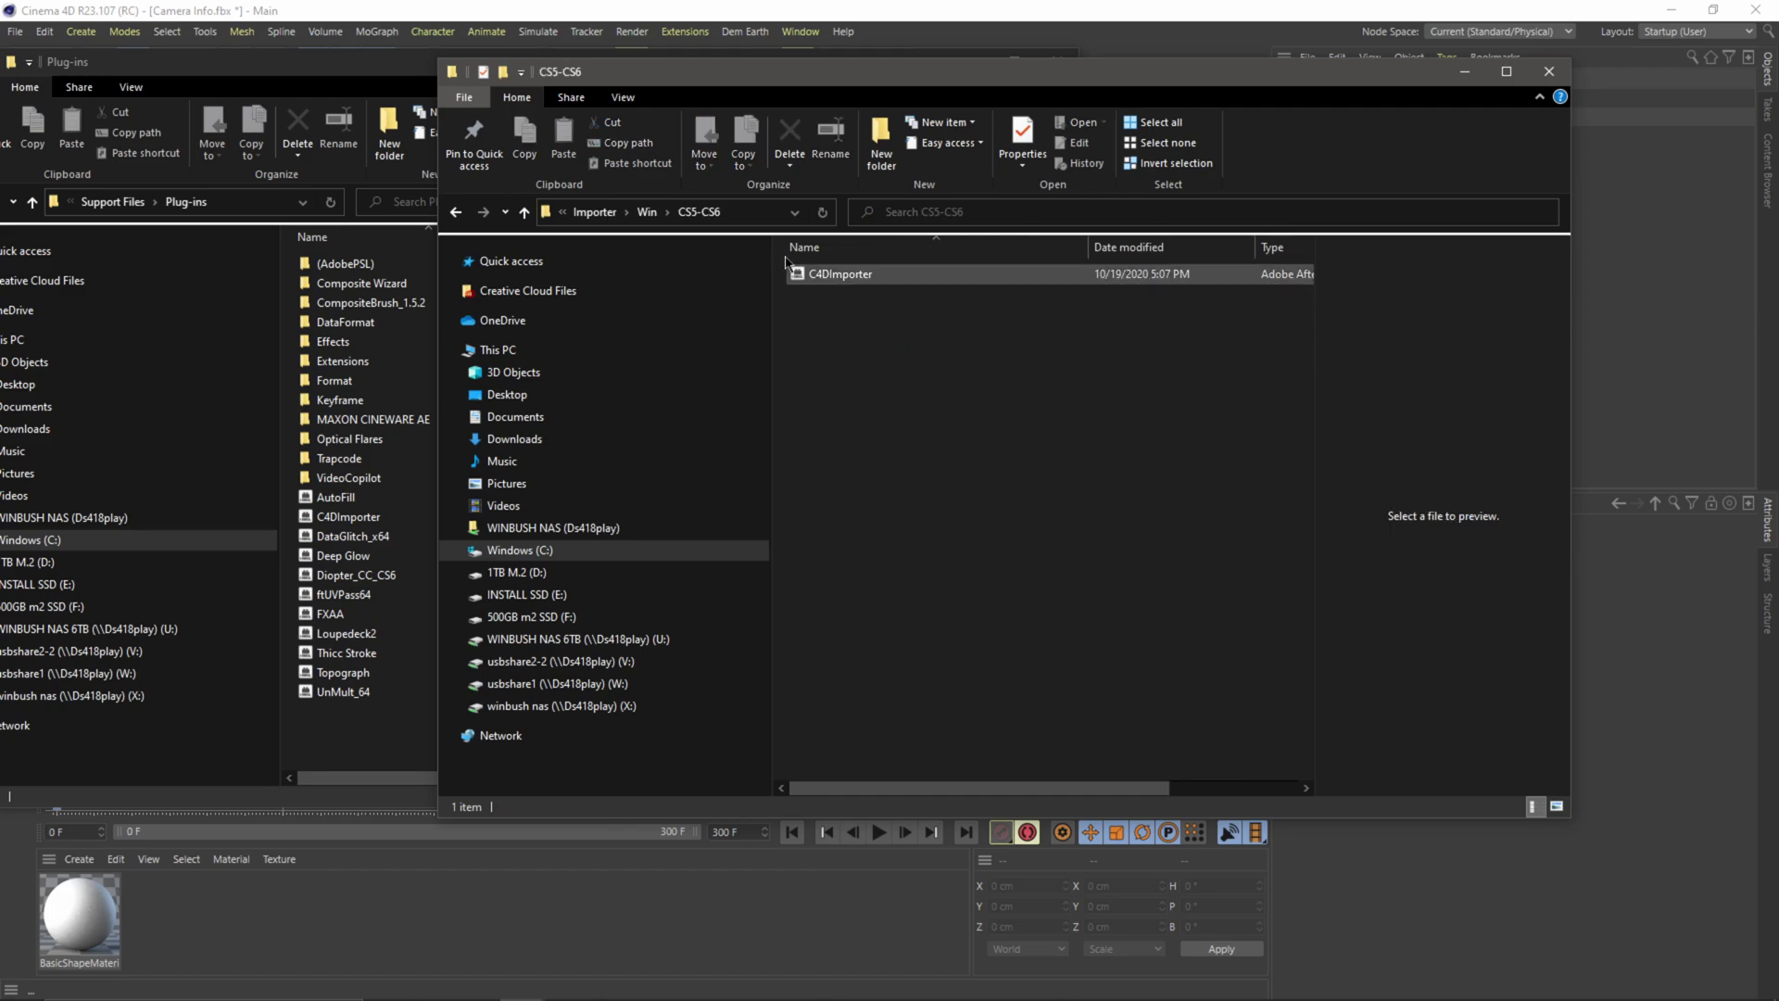
{"action": "left_click", "coordinate": [647, 211]}
{"action": "double_click", "coordinate": [861, 277]}
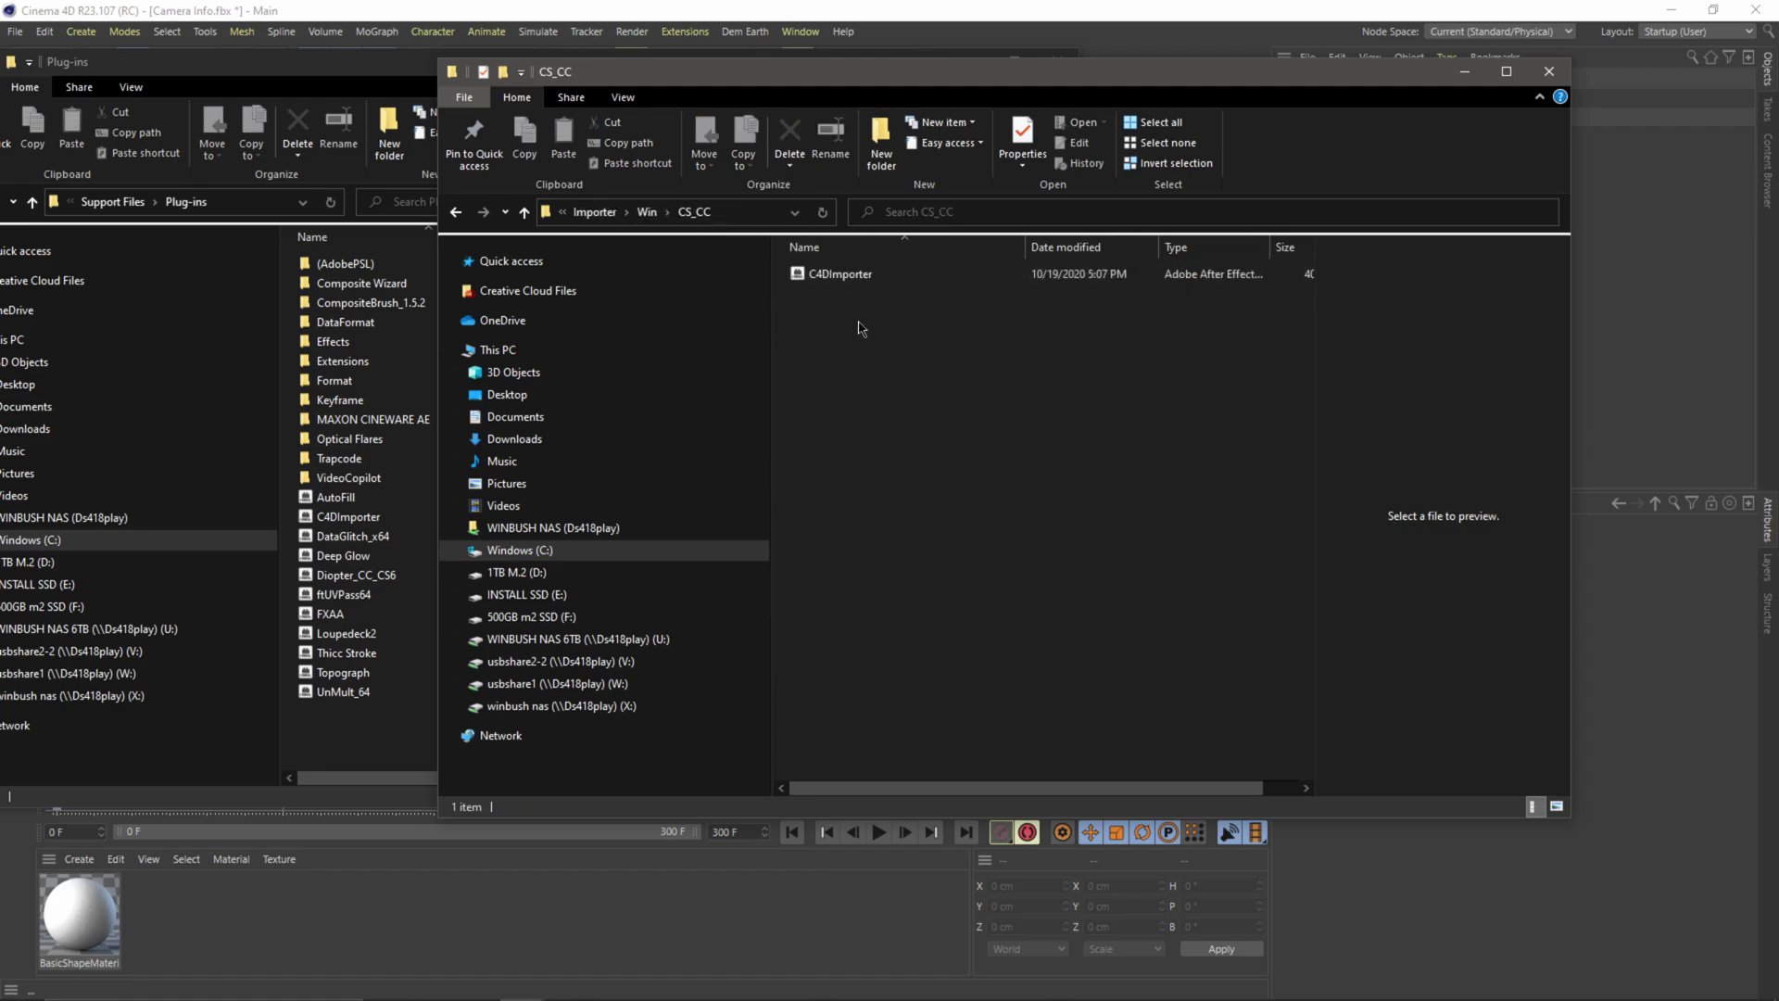
{"action": "left_click", "coordinate": [945, 280]}
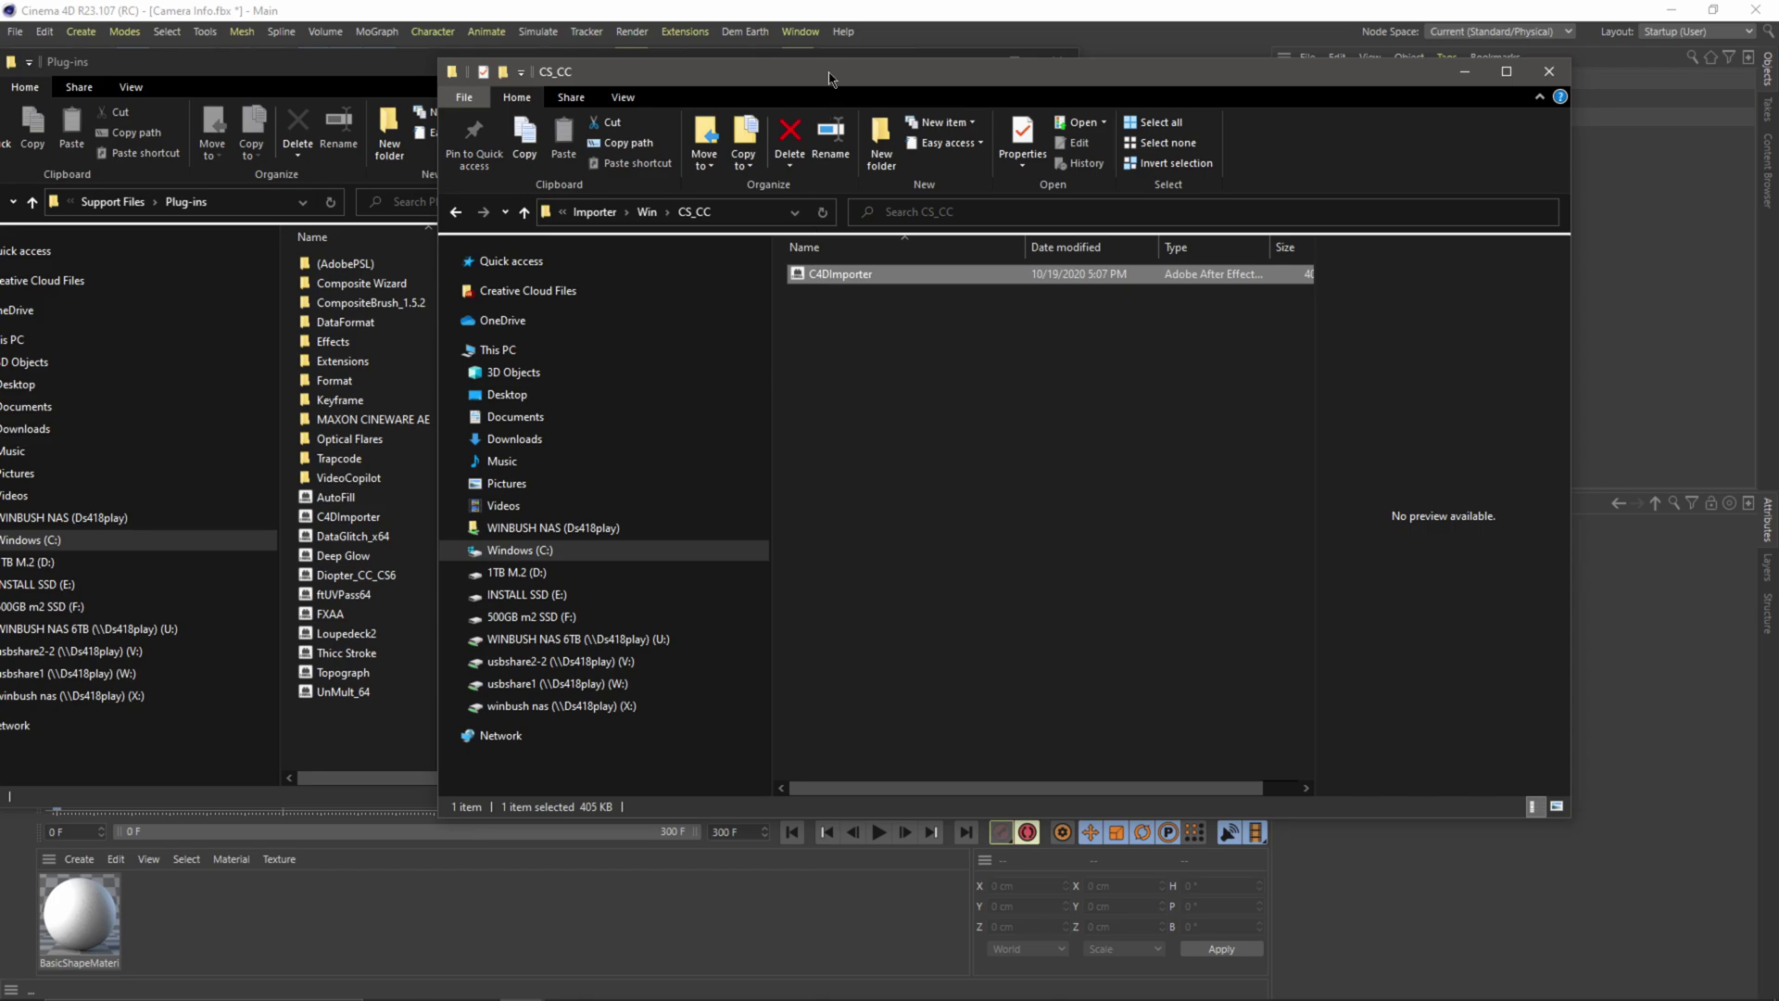
Step: Locate C4DImporter in the After Effects 2020 Plug-ins folder, with its window widened to show the full path, and close both folder windows
{"action": "left_click_drag", "start_coordinate": [830, 79], "coordinate": [1067, 69]}
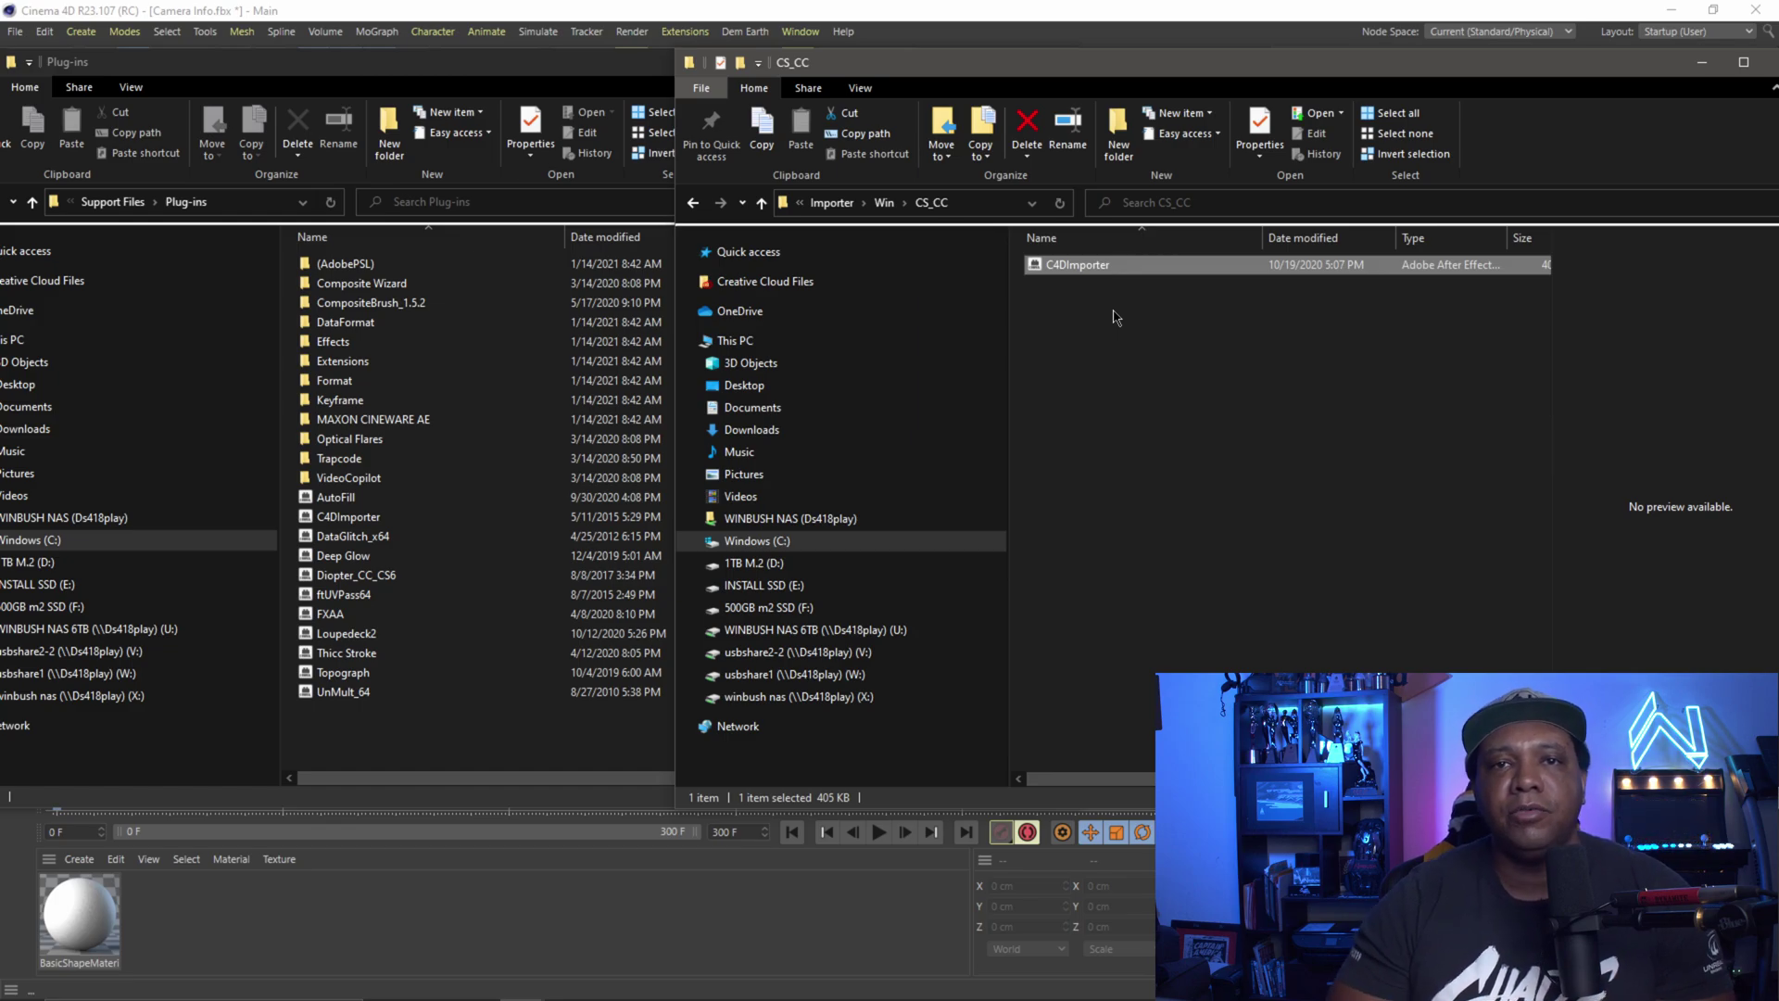
{"action": "left_click", "coordinate": [431, 757]}
{"action": "left_click_drag", "start_coordinate": [278, 61], "coordinate": [585, 66]}
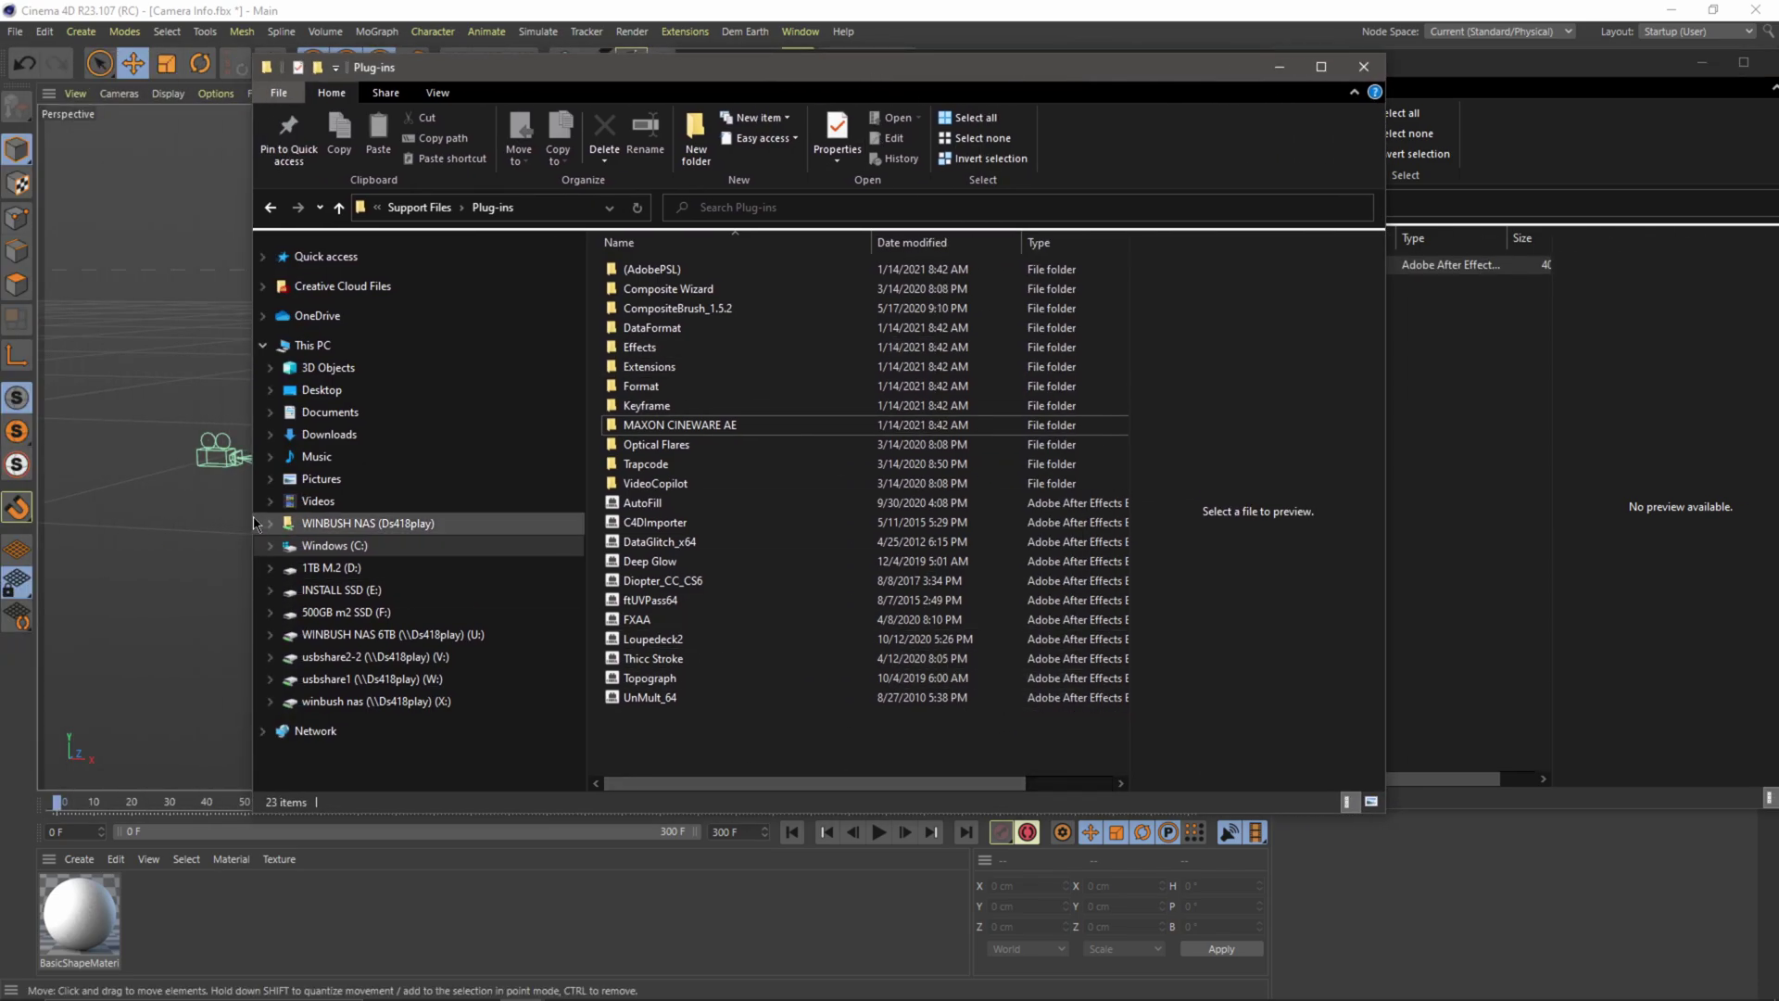
{"action": "left_click_drag", "start_coordinate": [255, 524], "coordinate": [5, 523]}
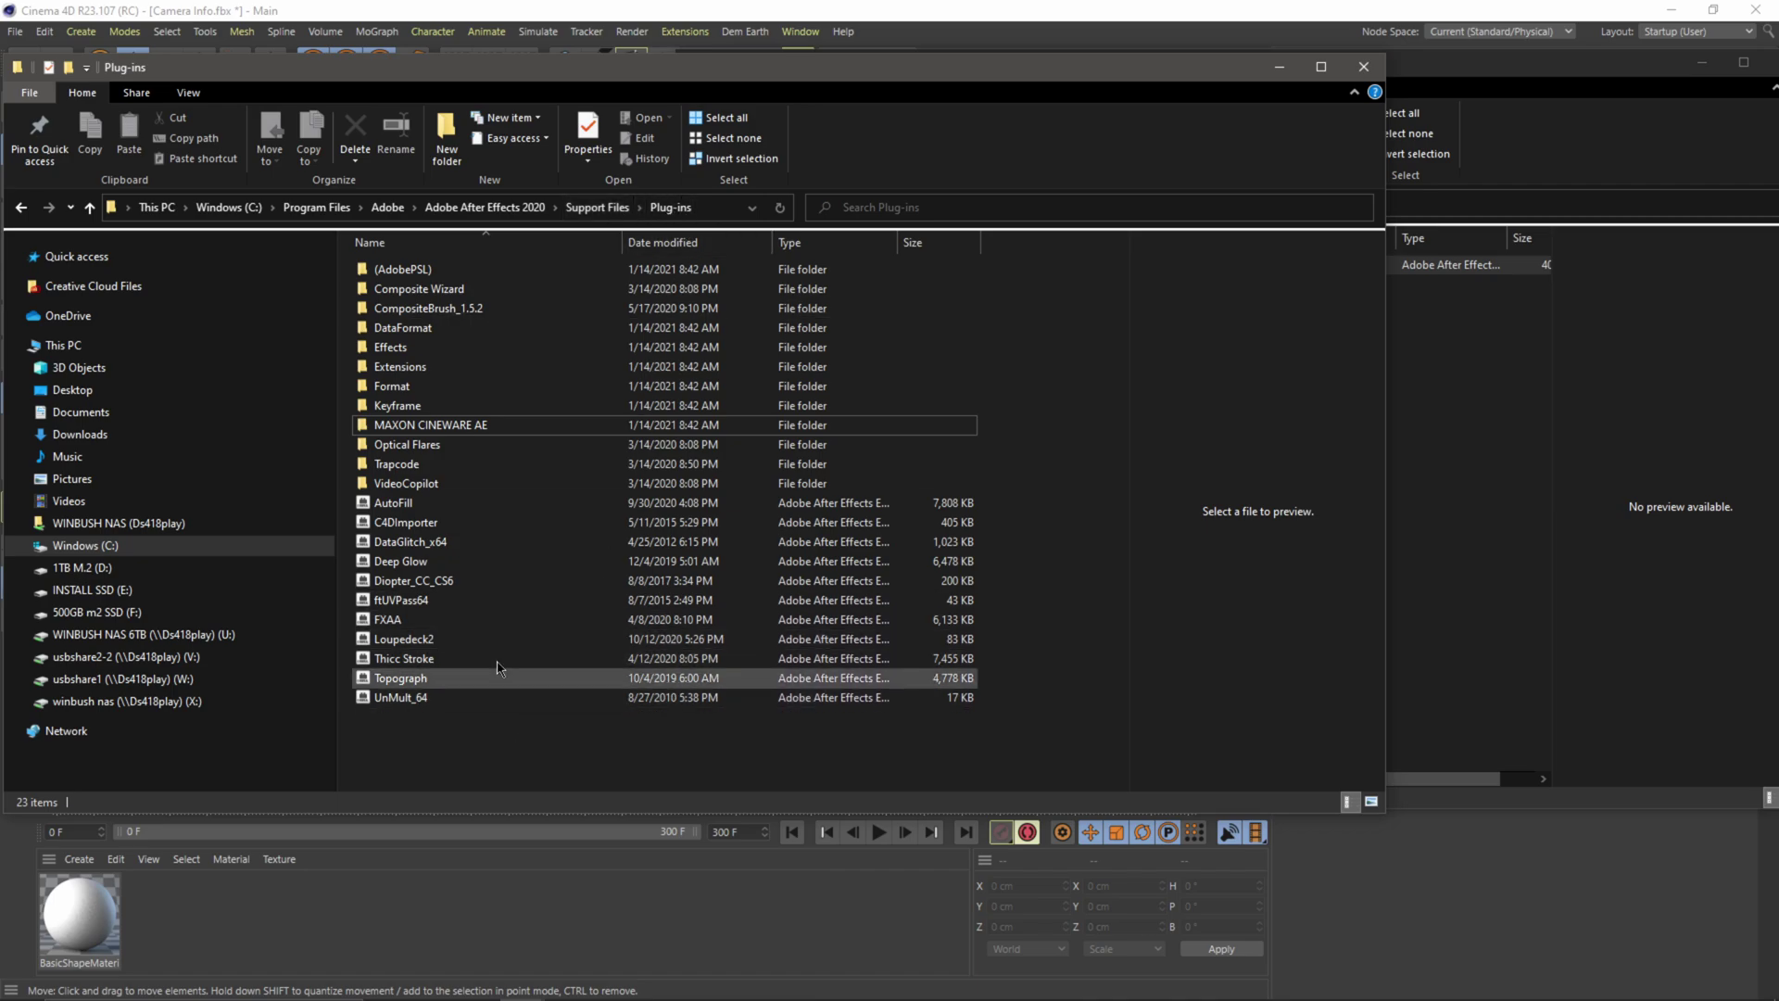
{"action": "left_click", "coordinate": [444, 524]}
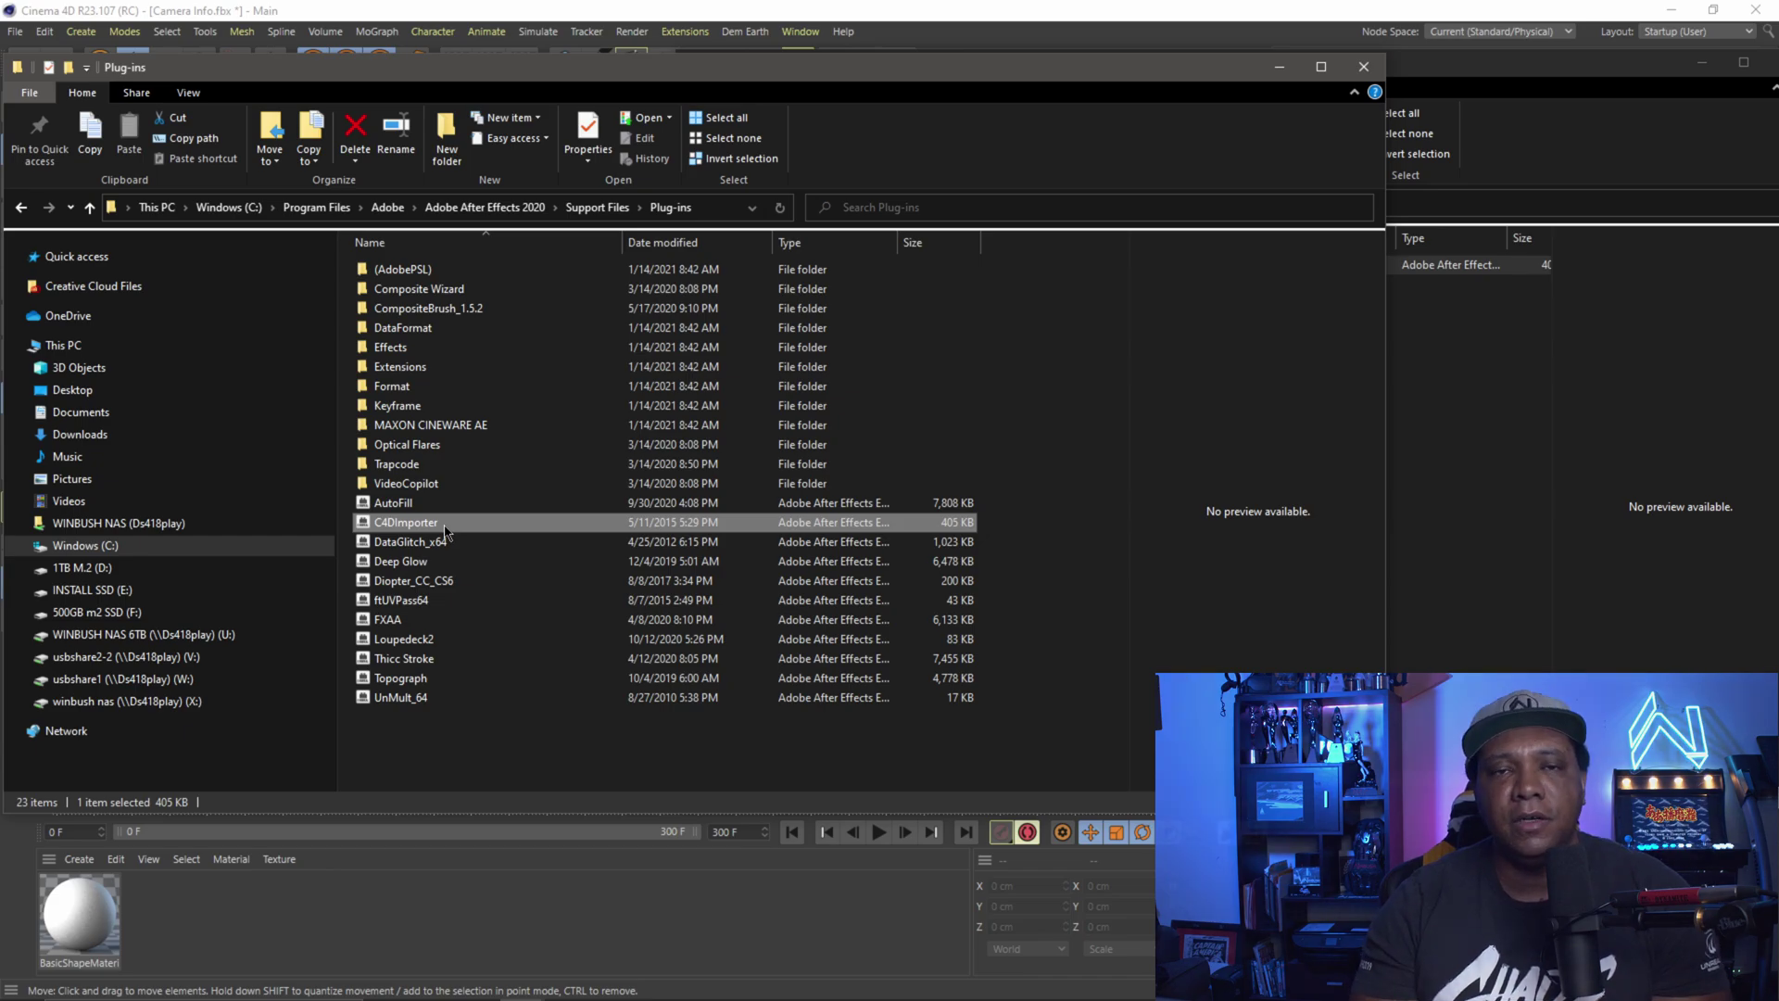
{"action": "left_click", "coordinate": [1366, 68]}
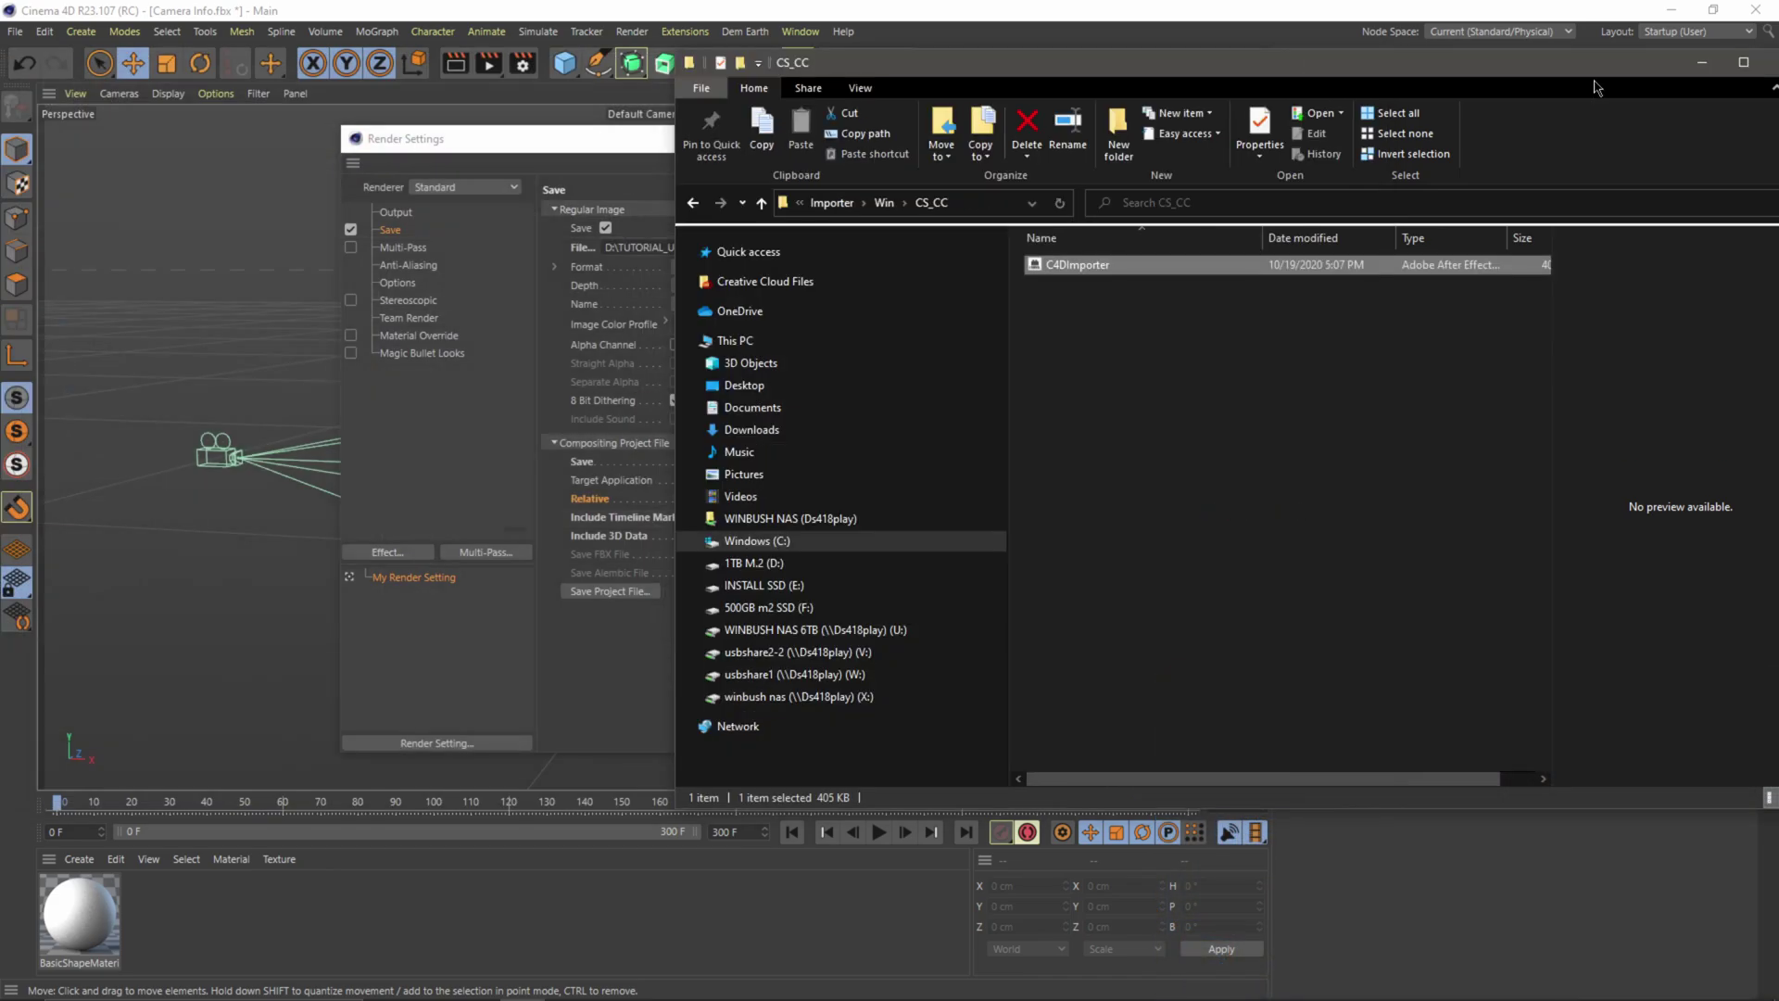
{"action": "left_click", "coordinate": [1570, 52]}
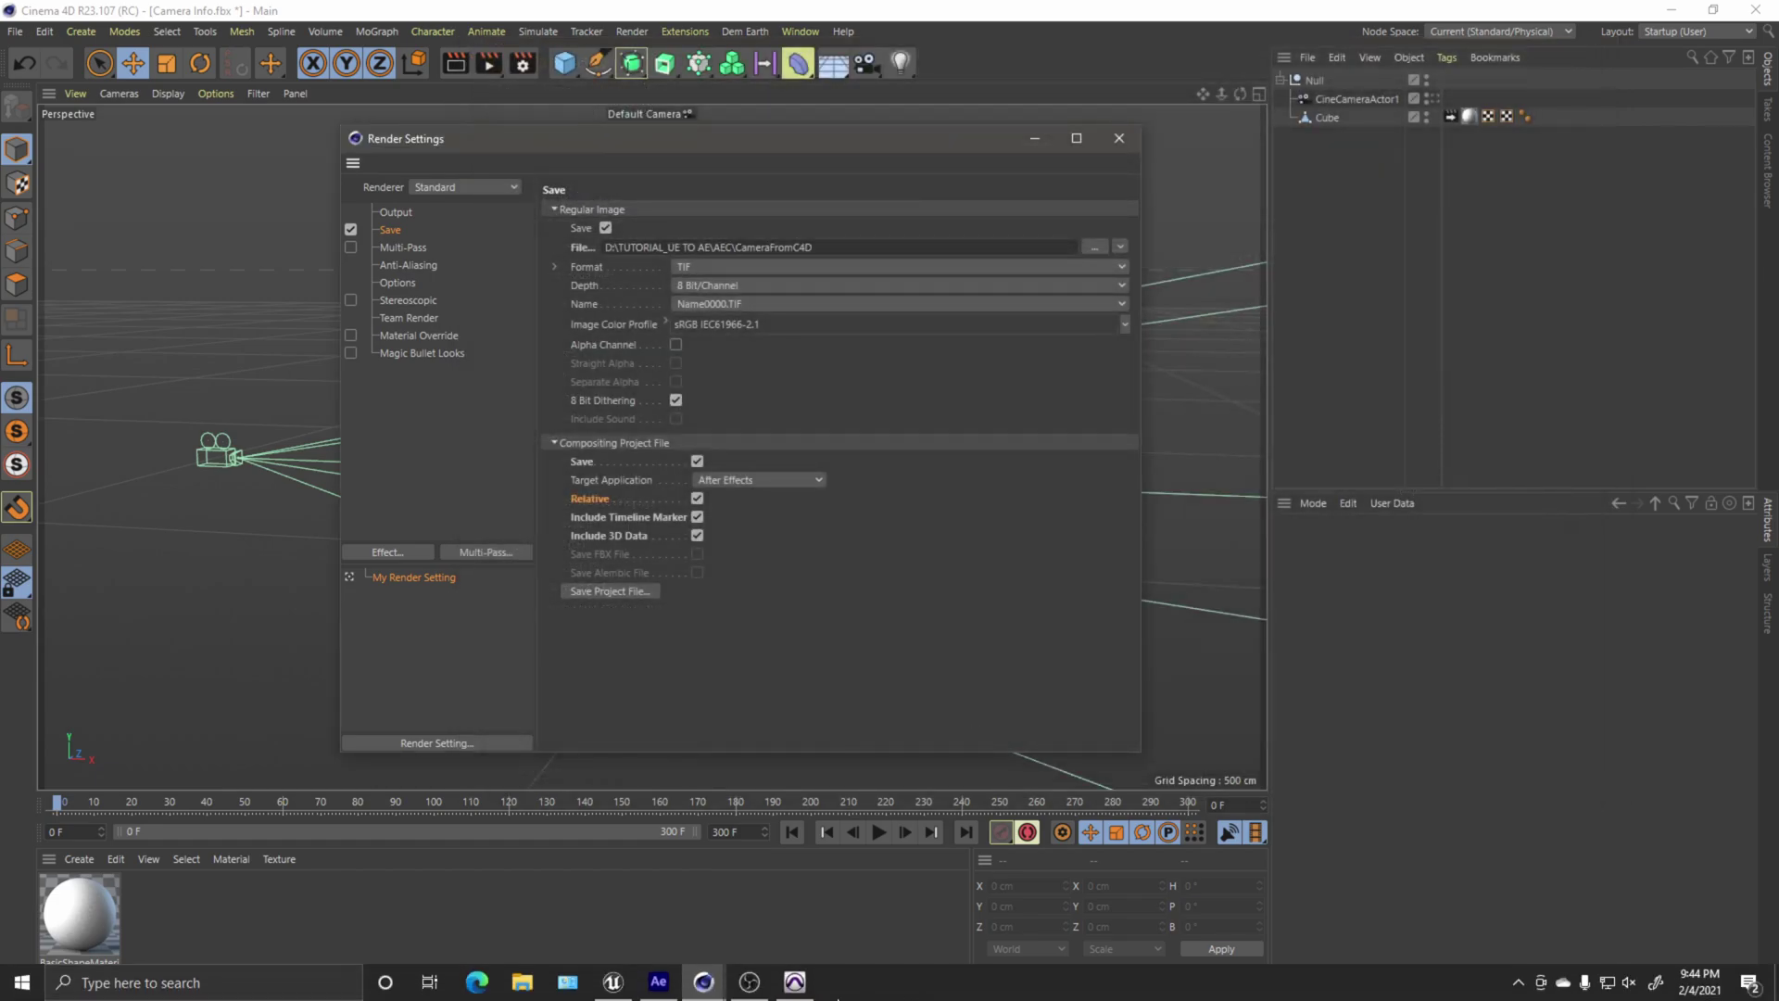
Step: Switch to After Effects and import Camera Info.aec from the AEC folder of TUTORIAL_UE TO AE into the project
{"action": "left_click", "coordinate": [658, 982]}
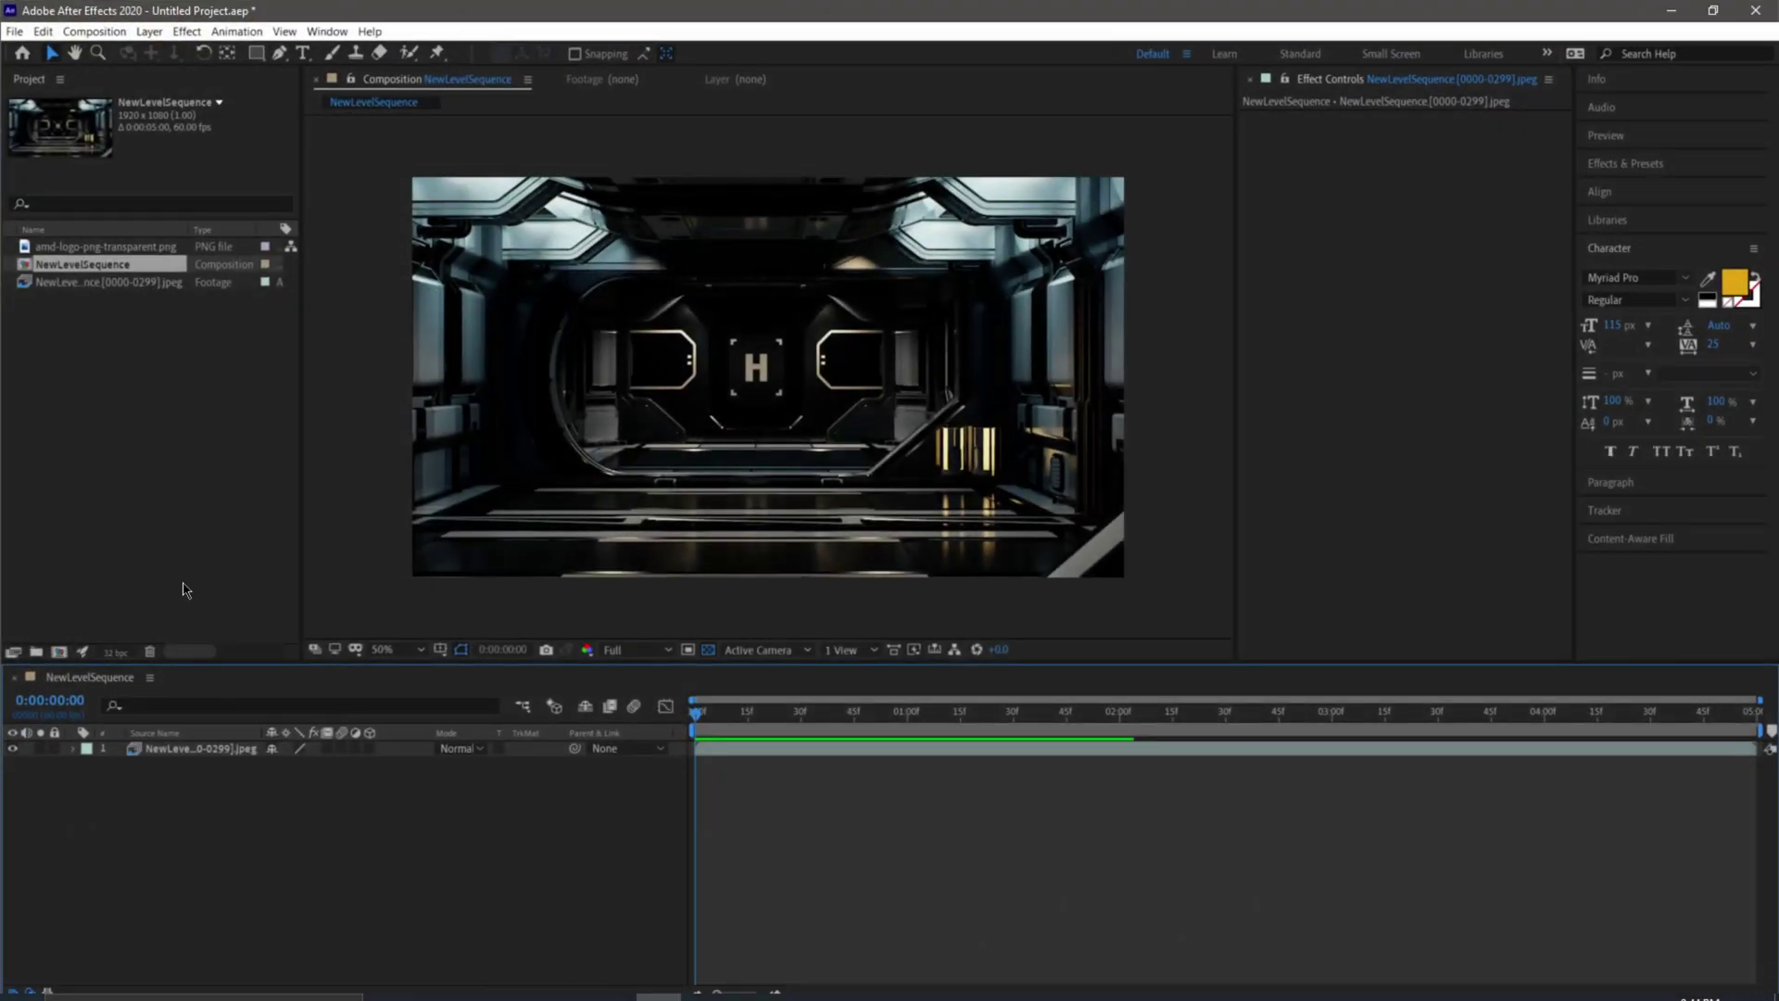
{"action": "left_click", "coordinate": [176, 417]}
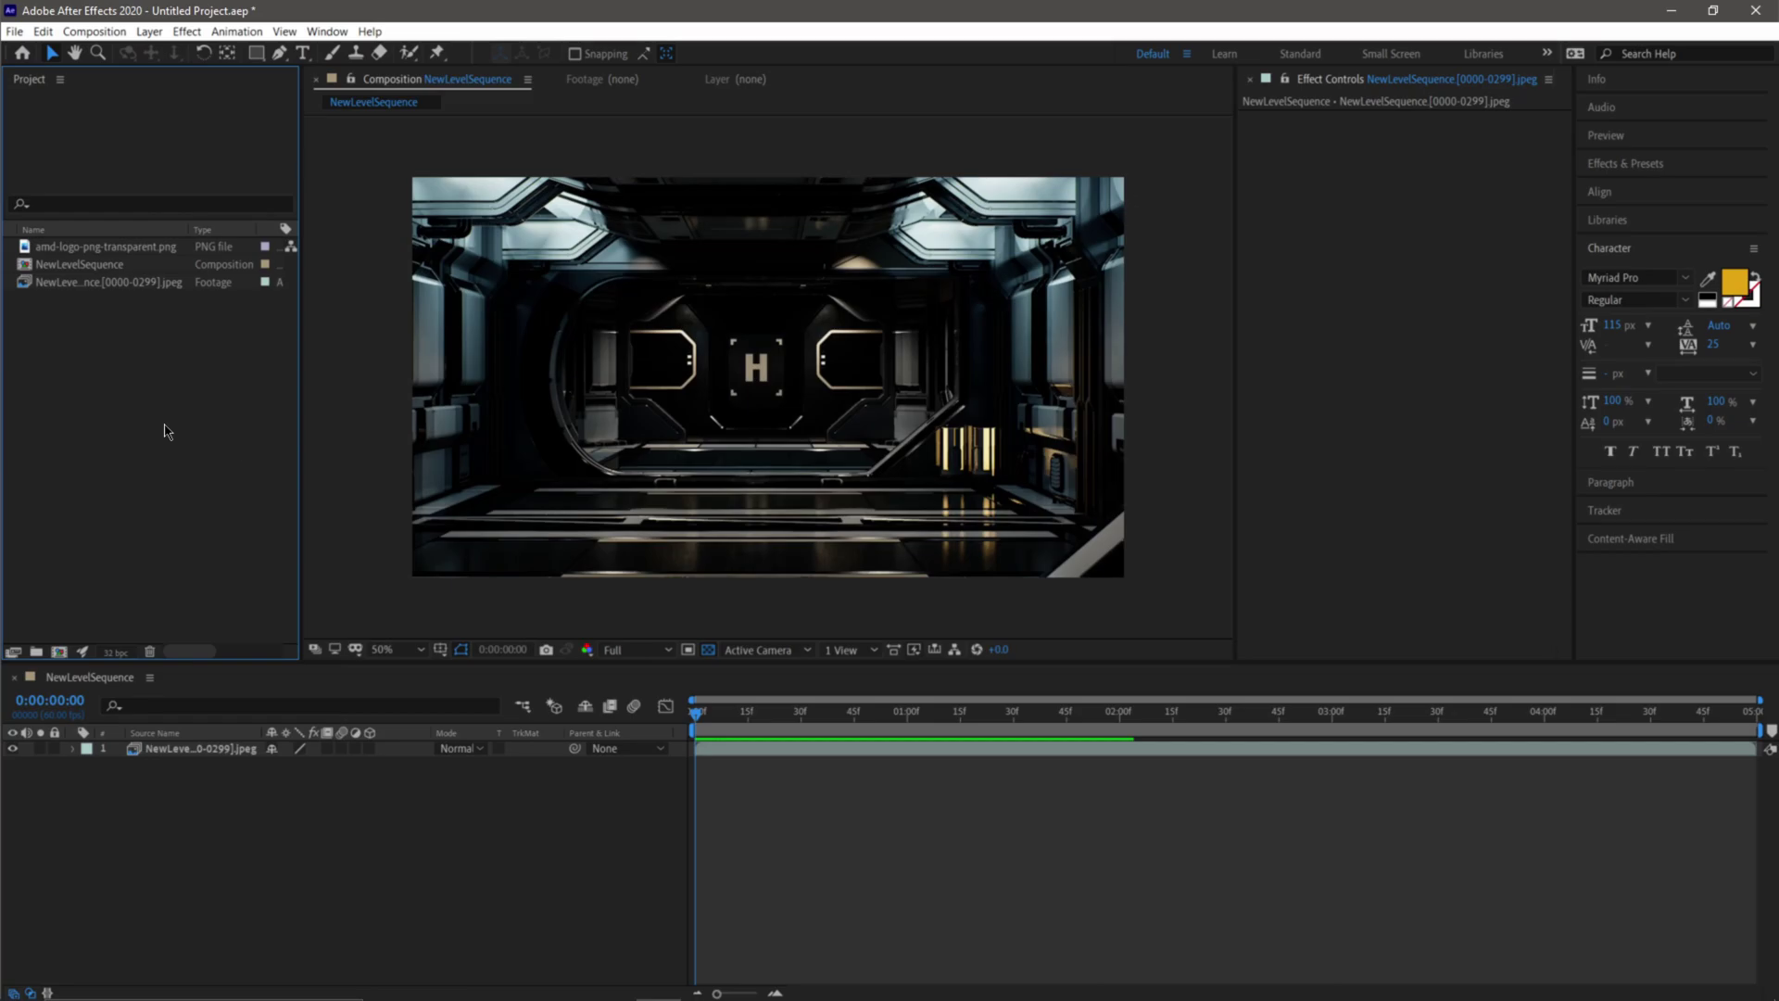
{"action": "double_click", "coordinate": [167, 432]}
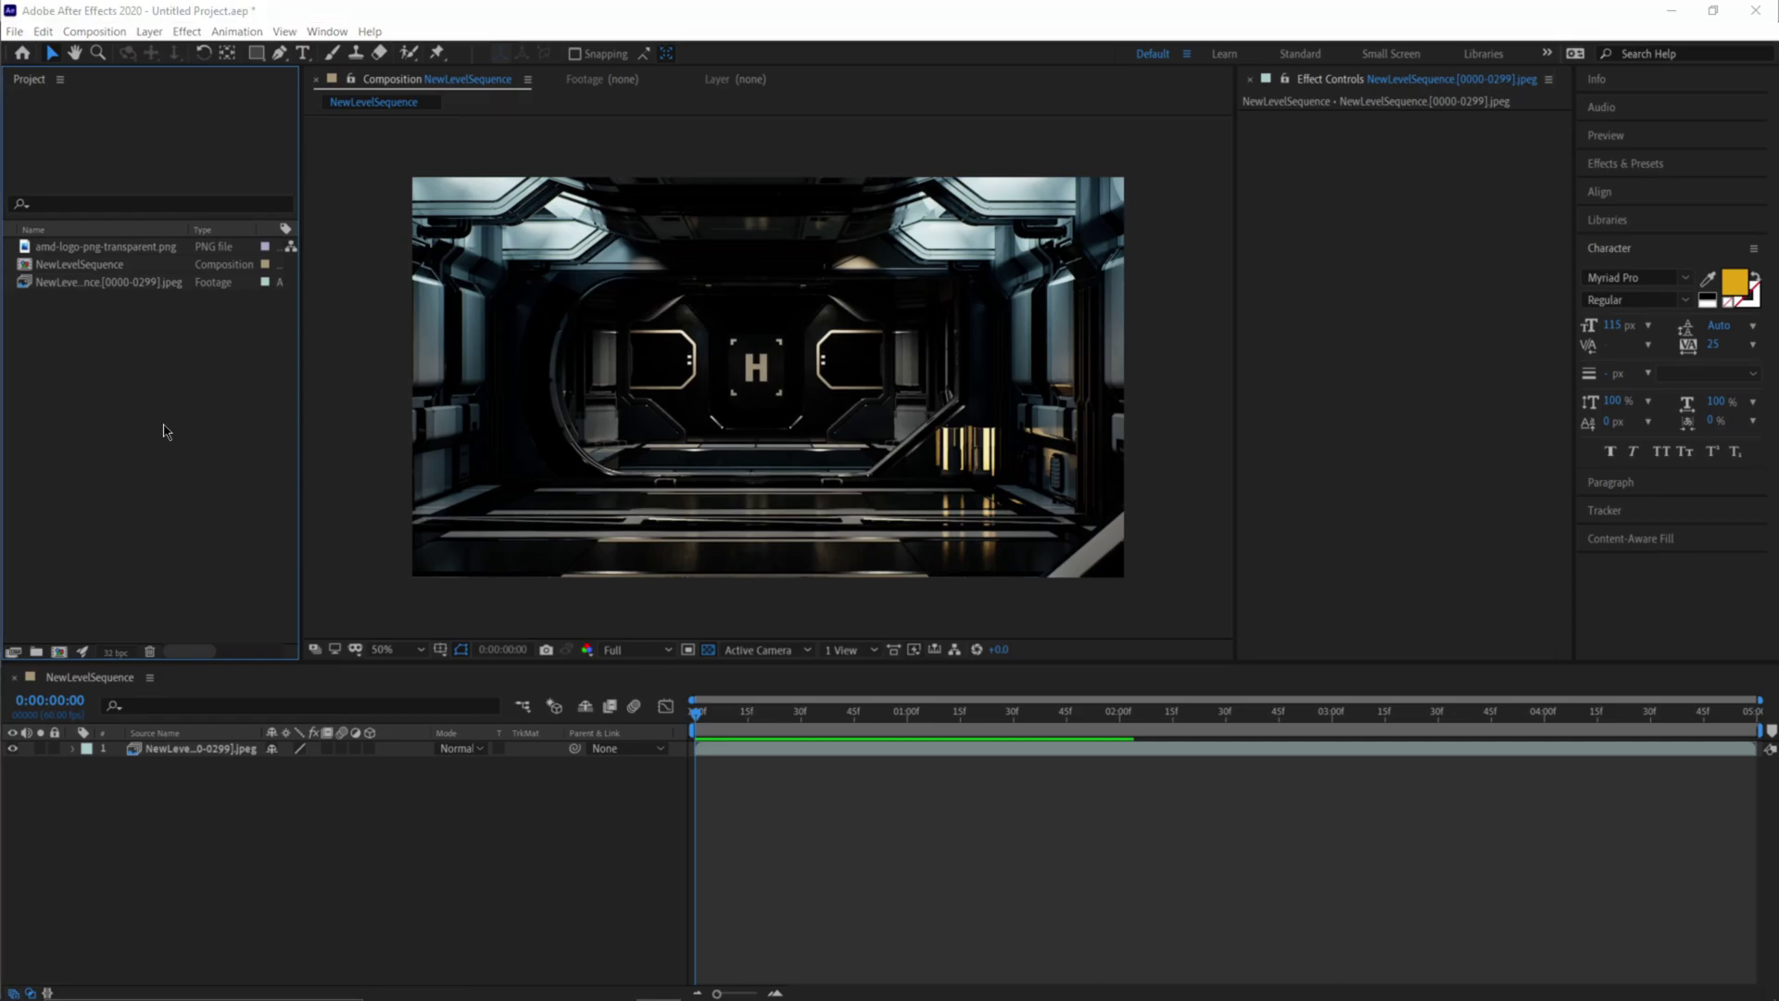
{"action": "left_click", "coordinate": [673, 115]}
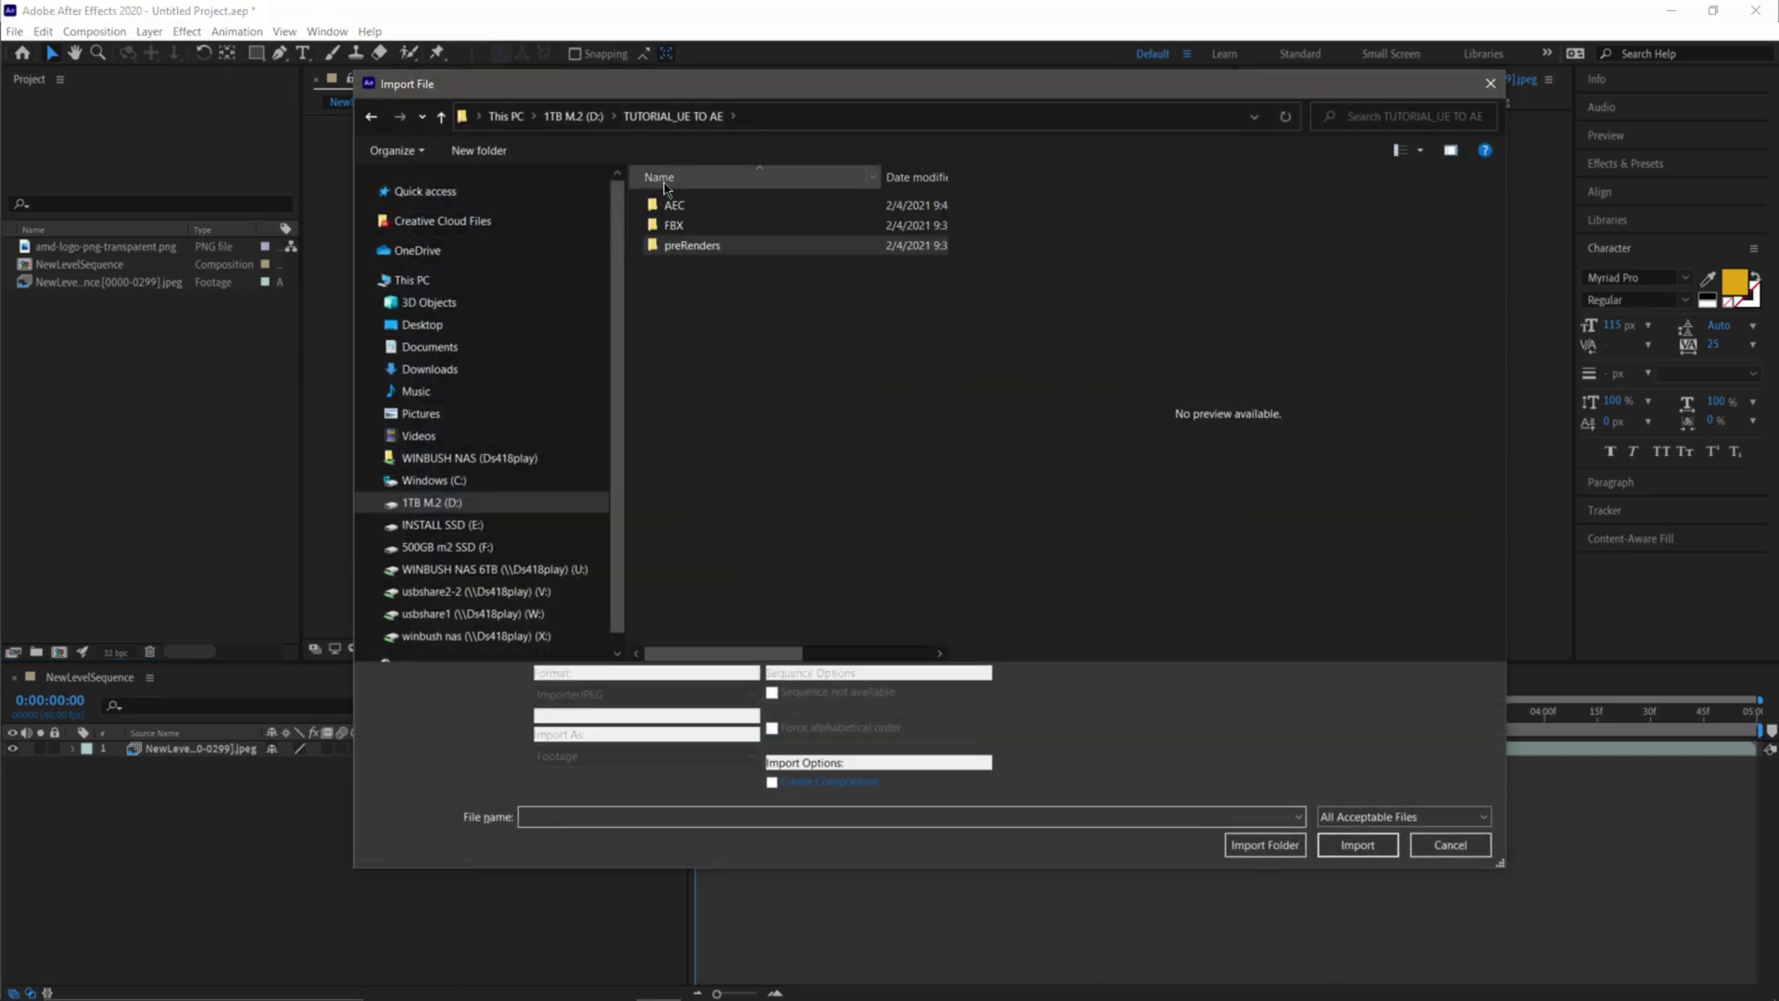
{"action": "left_click", "coordinate": [690, 206]}
{"action": "double_click", "coordinate": [691, 205]}
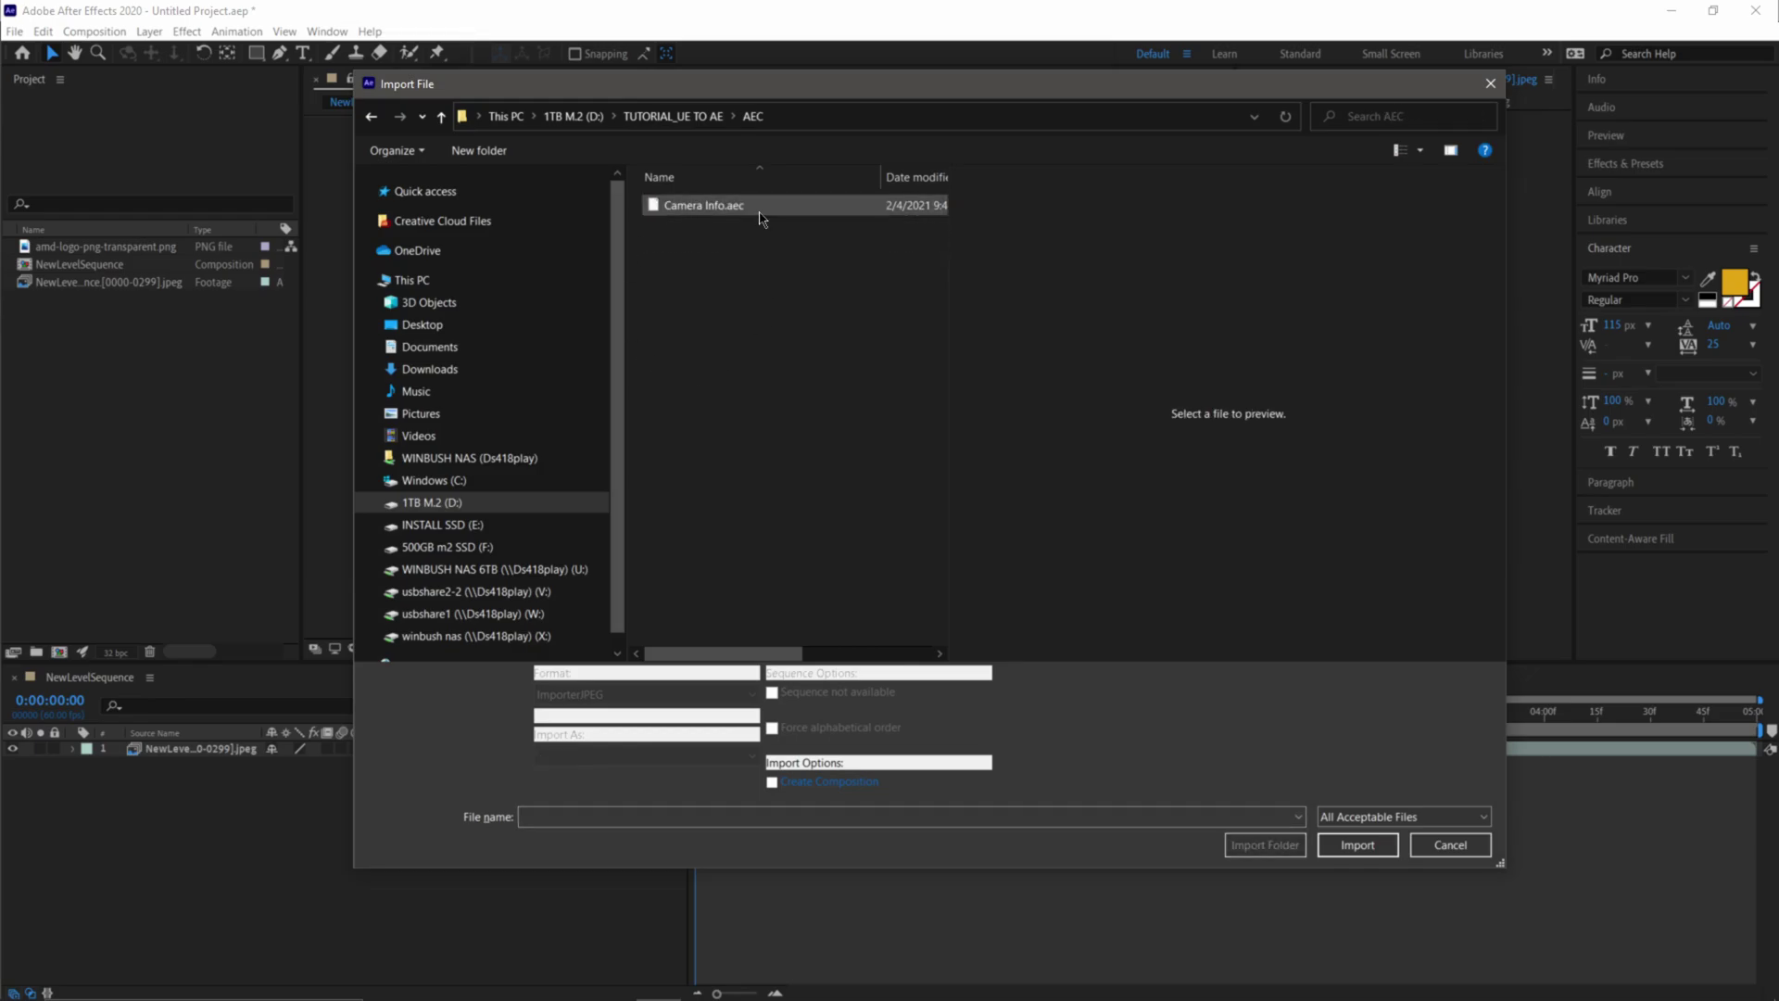
{"action": "left_click", "coordinate": [732, 206]}
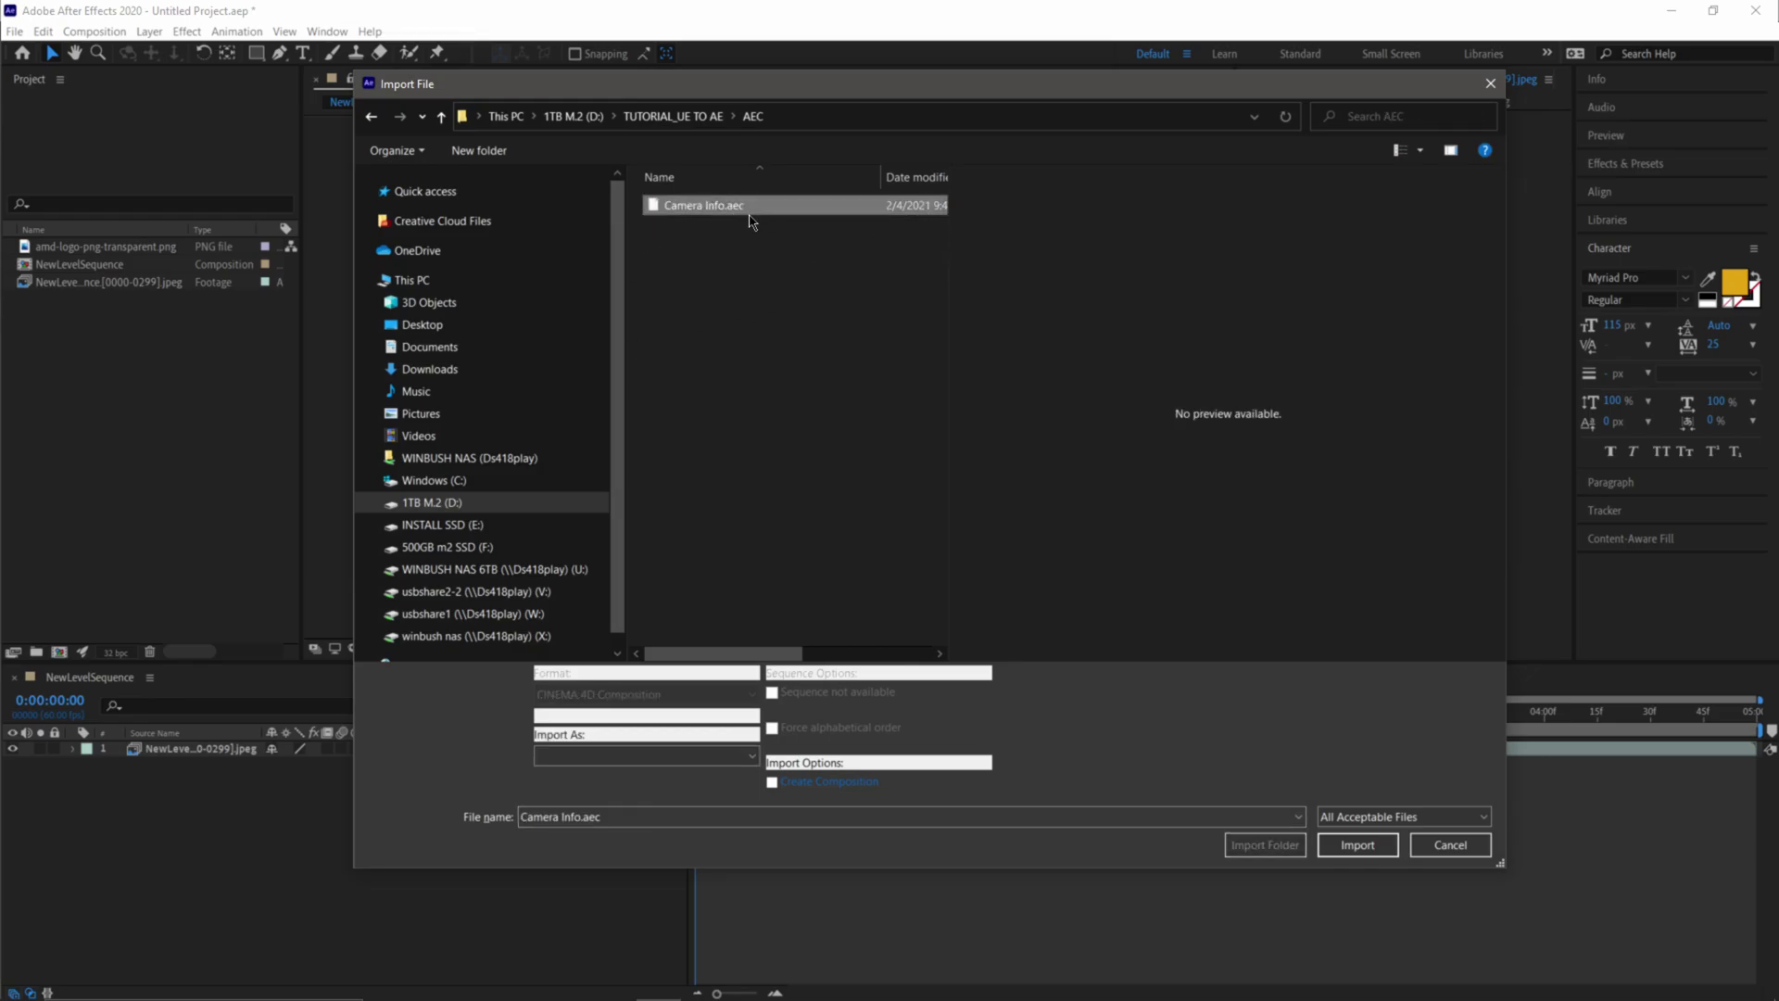
{"action": "left_click", "coordinate": [1358, 845]}
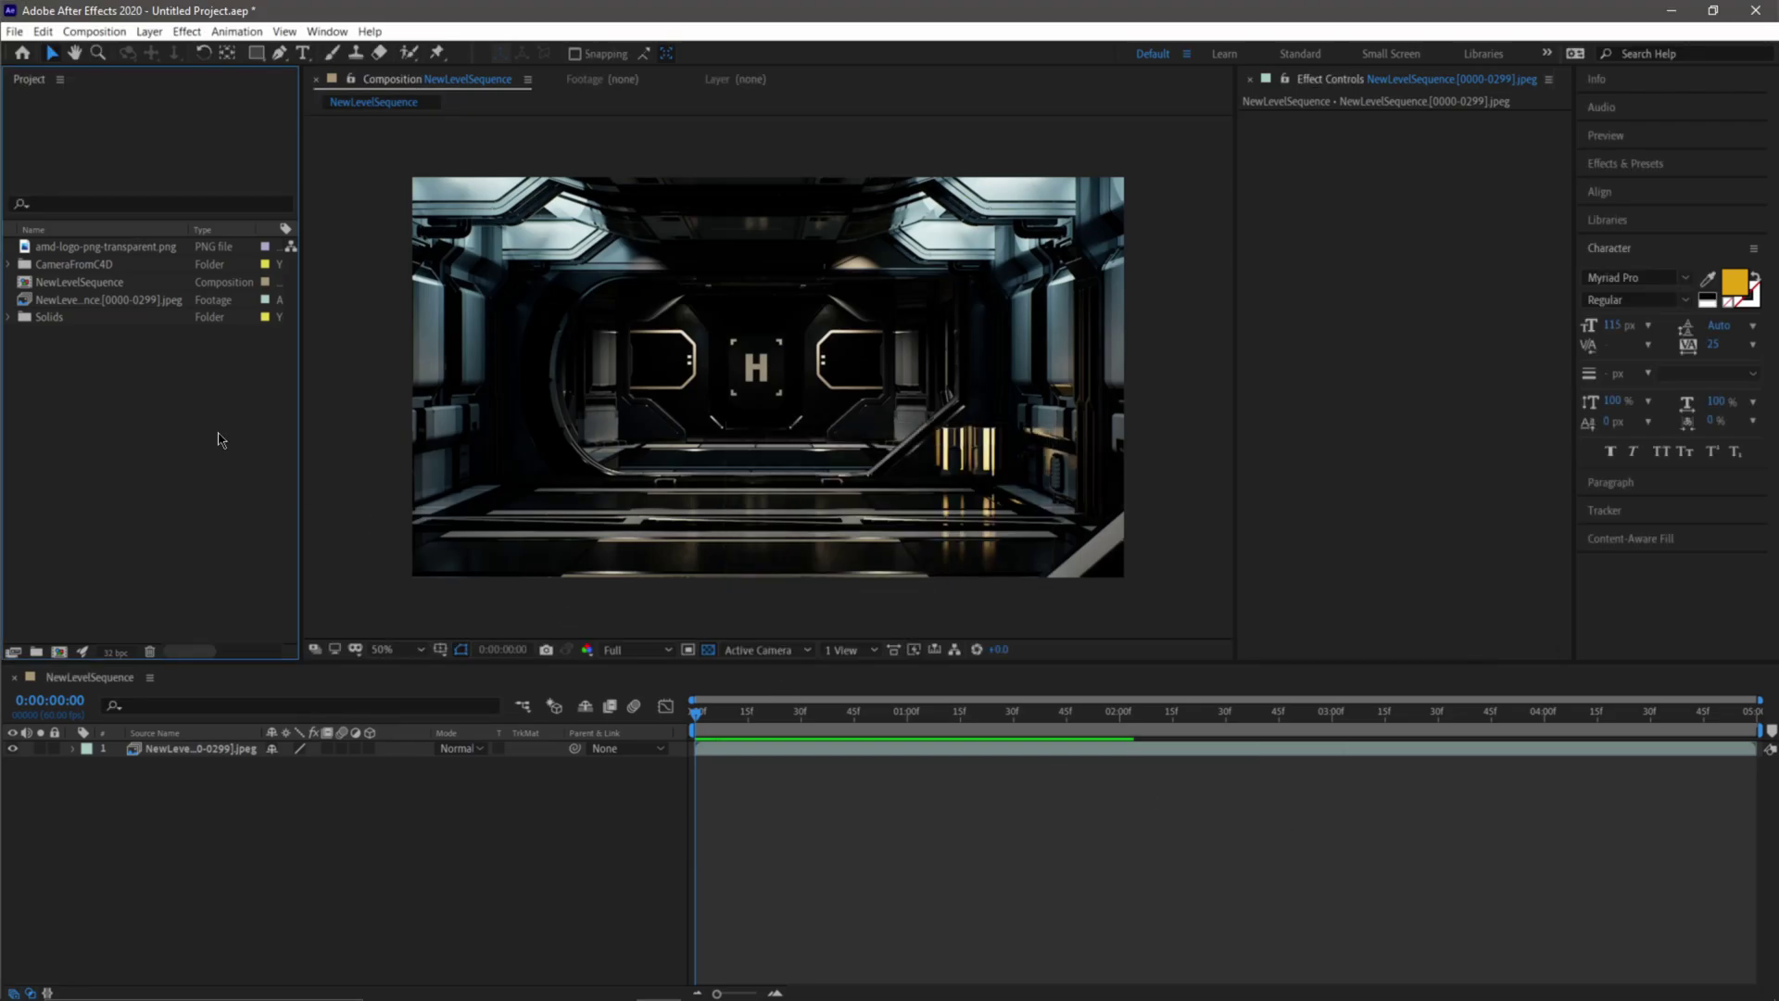
Step: Expand the CameraFromC4D and Solids folders to inspect the imported items and open the CameraFromC4D composition
{"action": "left_click", "coordinate": [10, 265]}
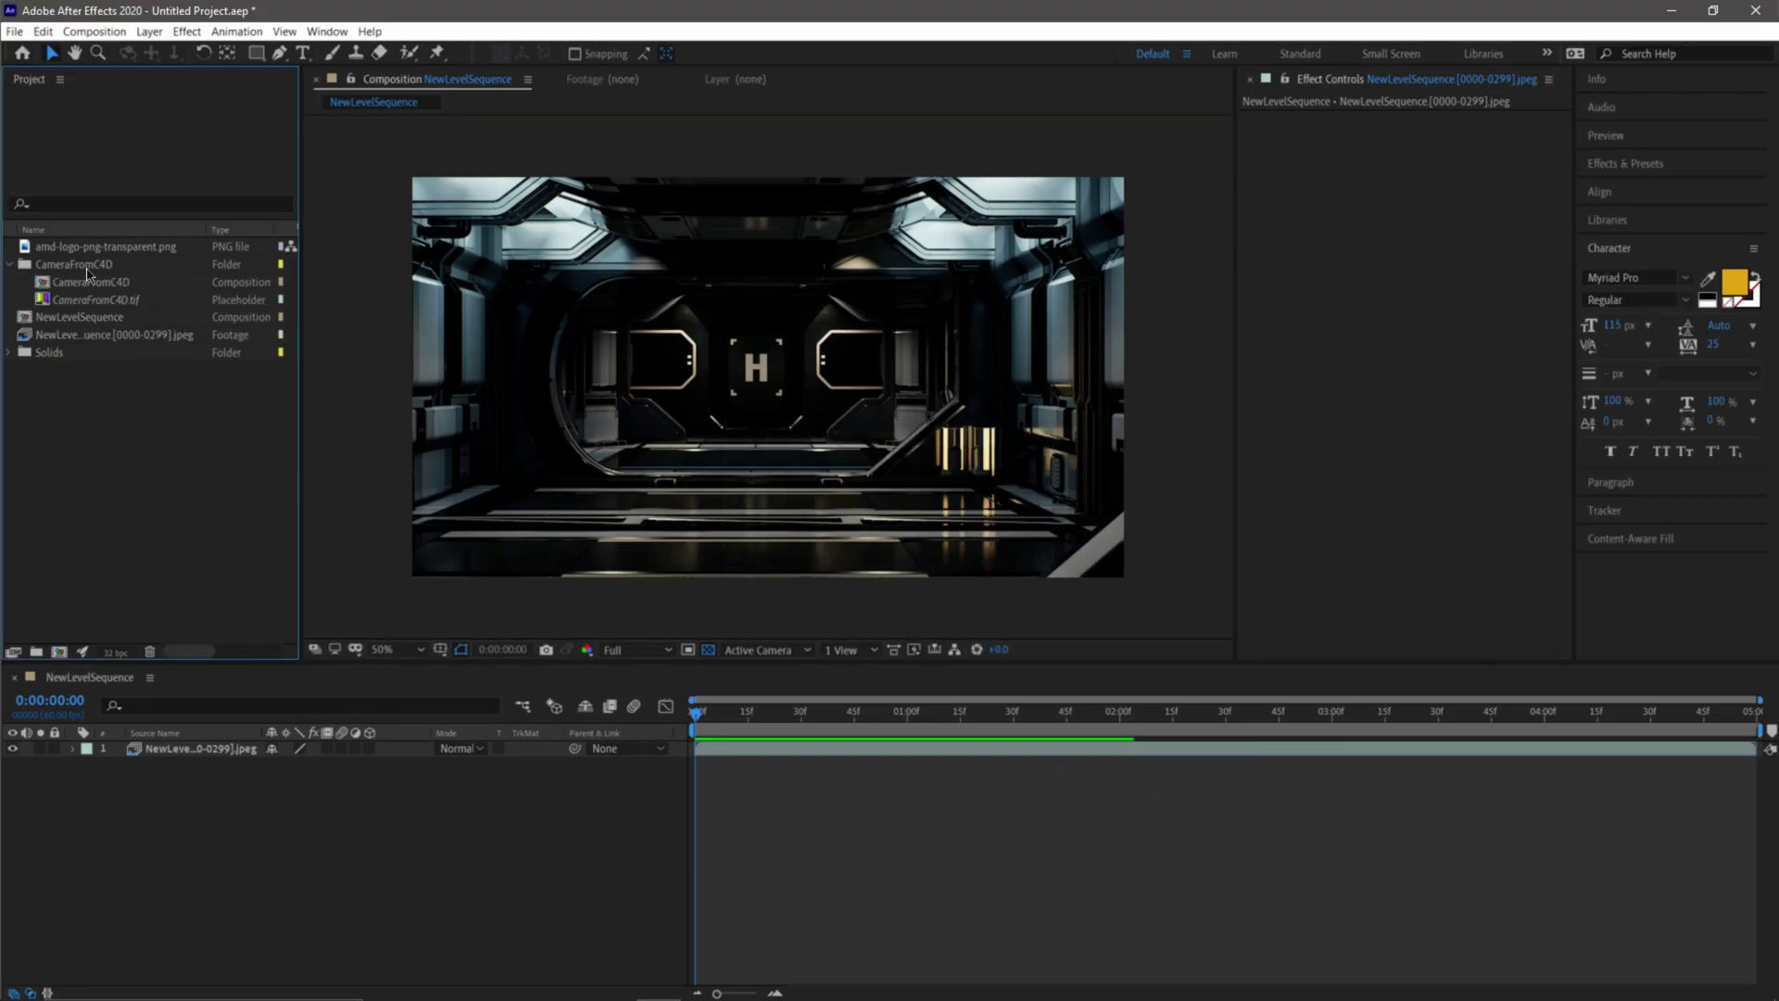
{"action": "left_click", "coordinate": [11, 353]}
{"action": "left_click", "coordinate": [65, 371]}
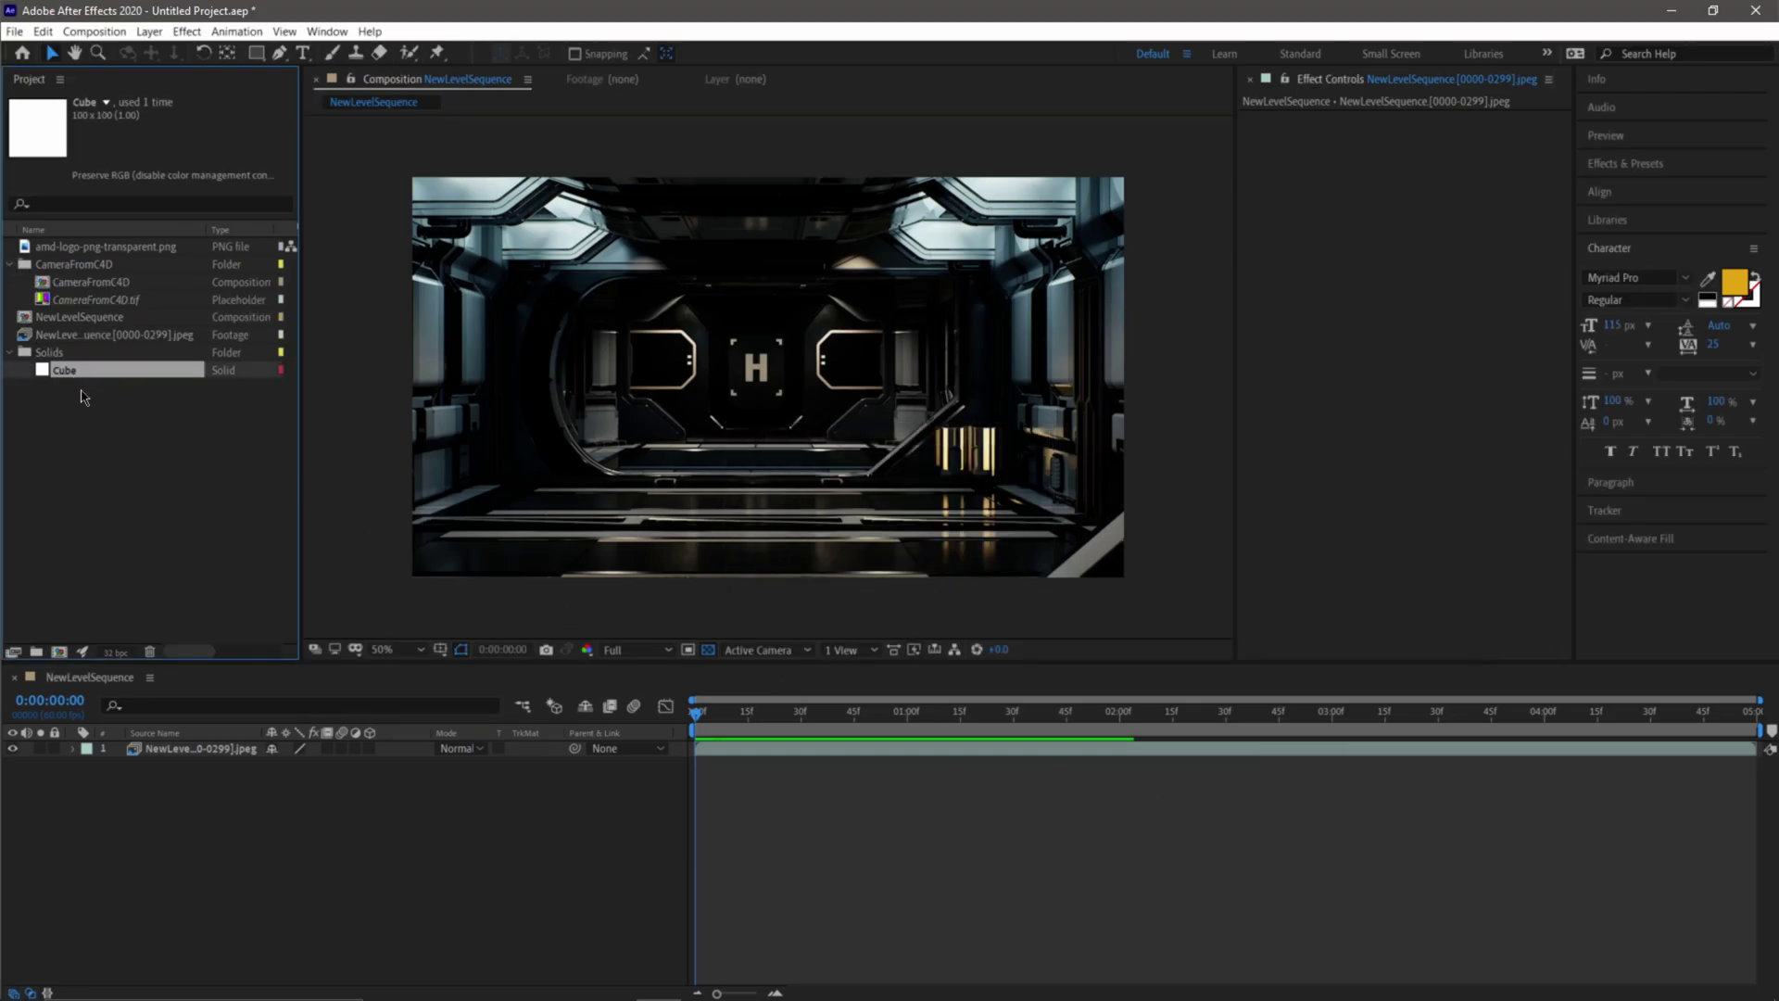
{"action": "left_click", "coordinate": [93, 282]}
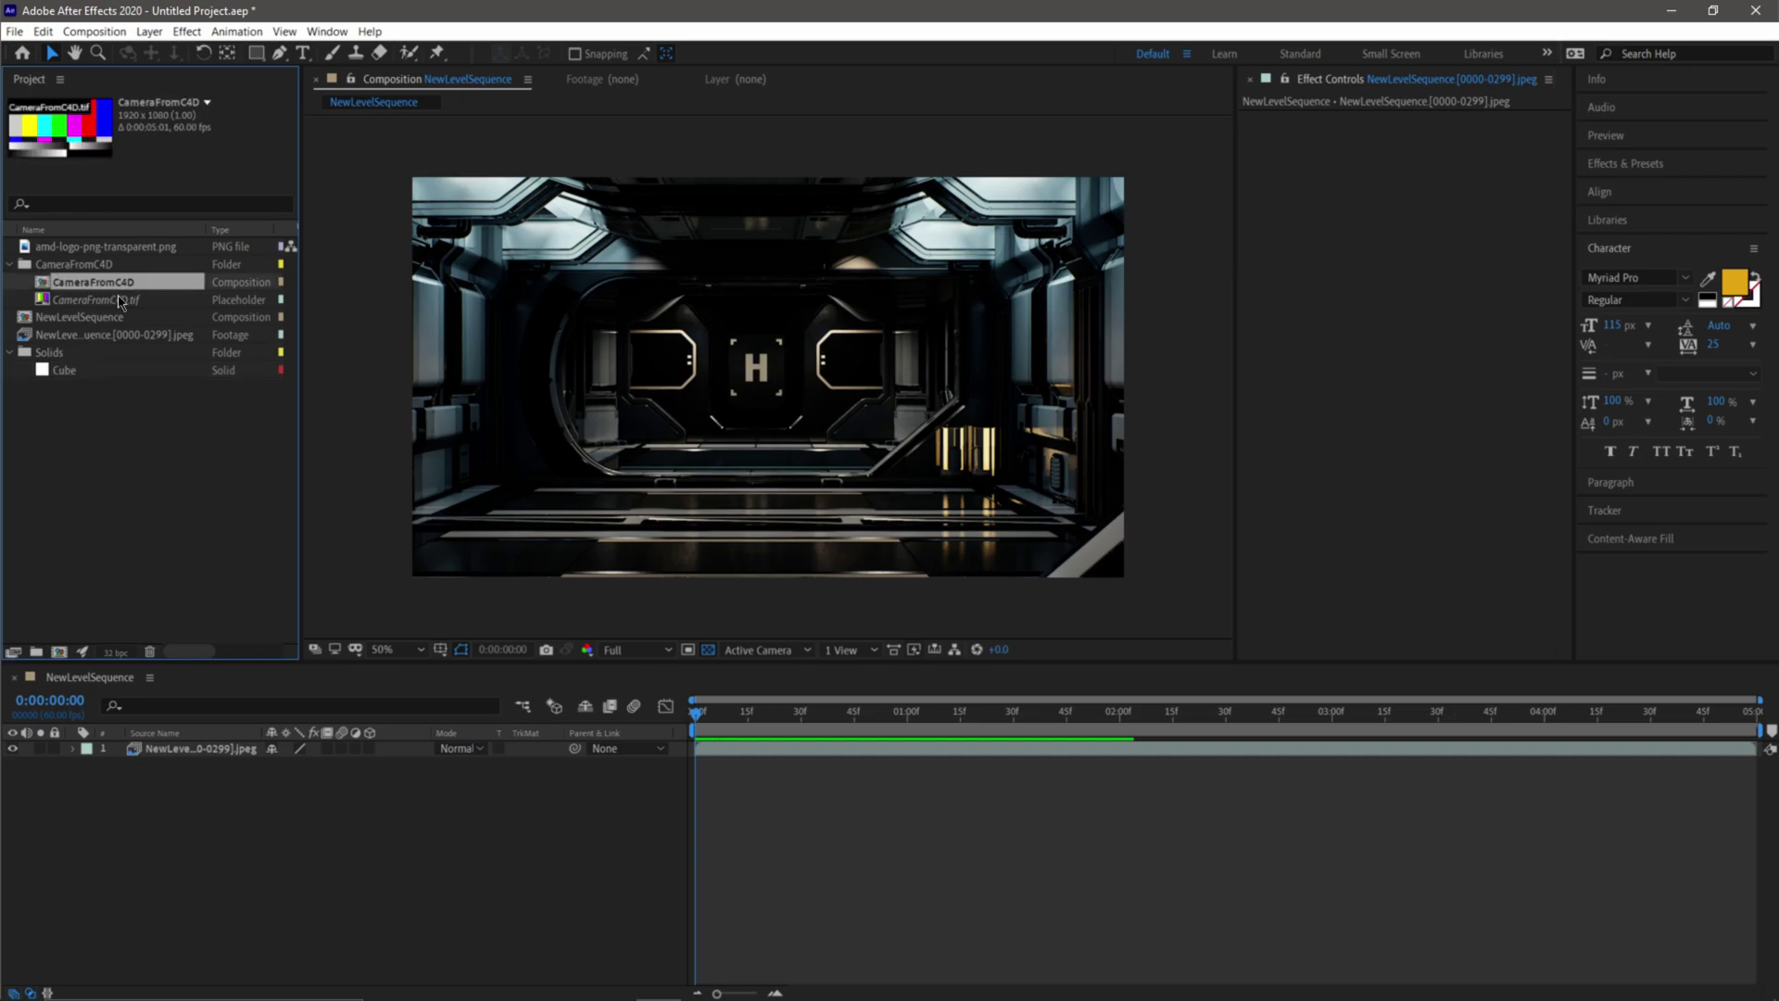
{"action": "left_click", "coordinate": [121, 300]}
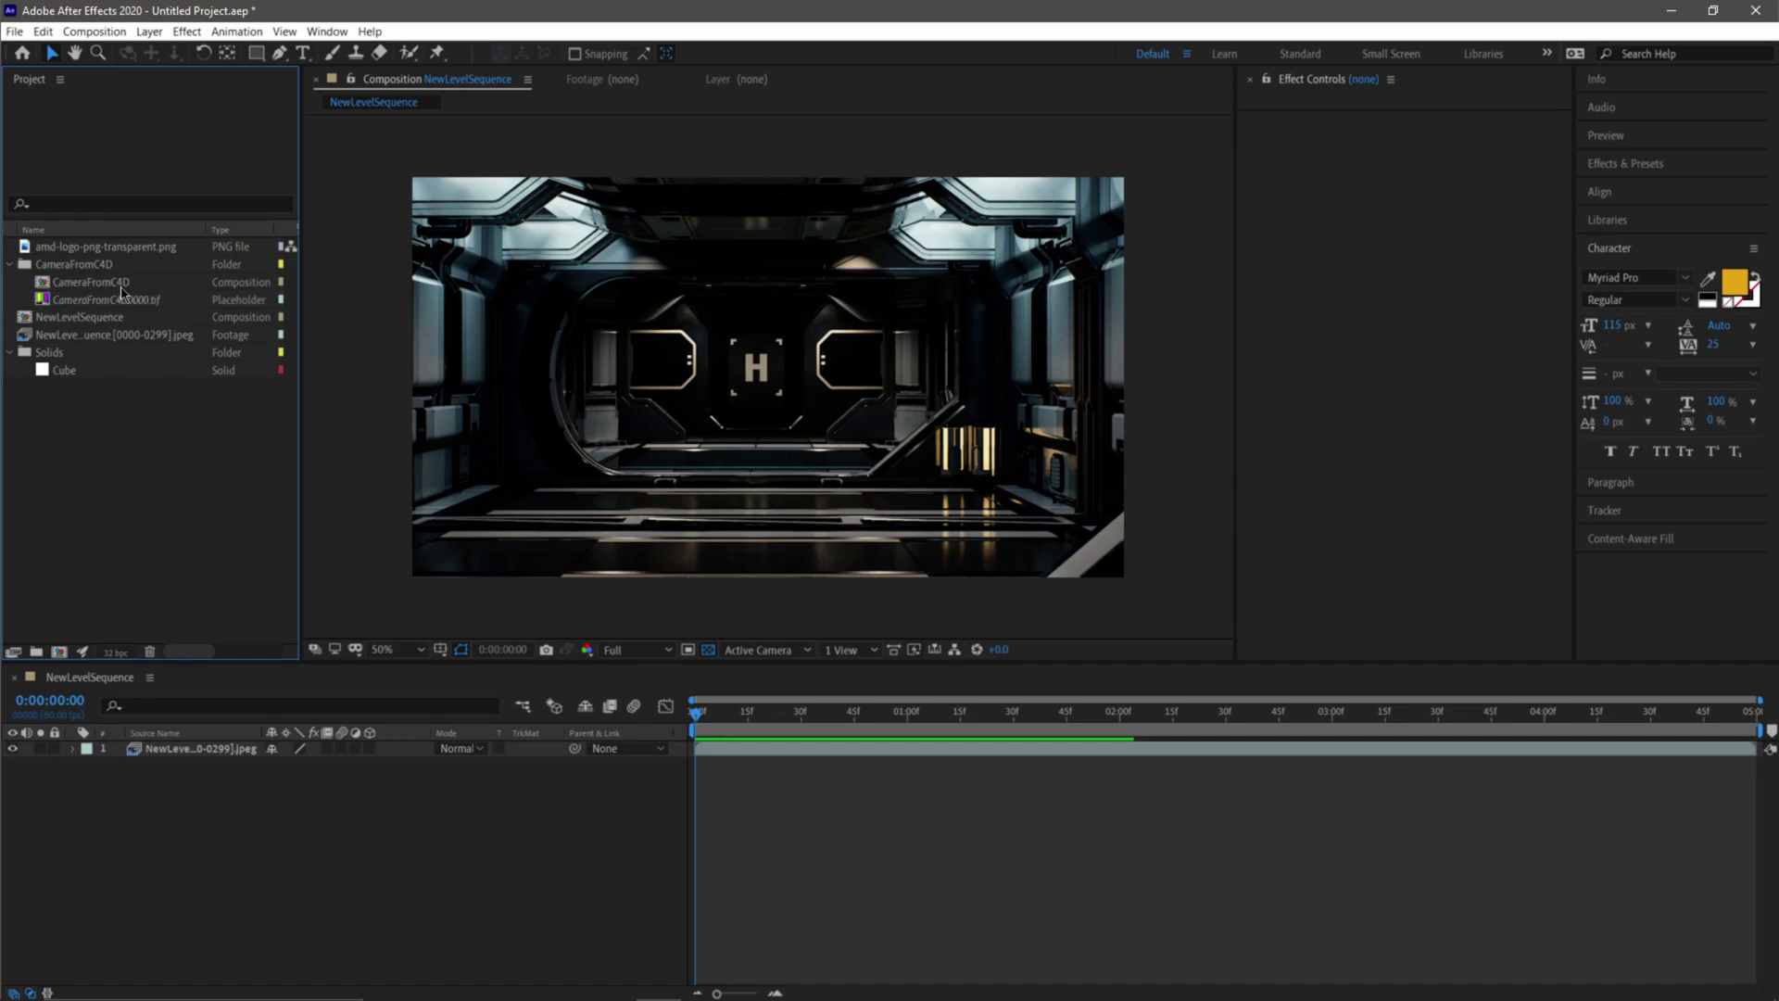
{"action": "left_click", "coordinate": [65, 283]}
{"action": "double_click", "coordinate": [98, 290]}
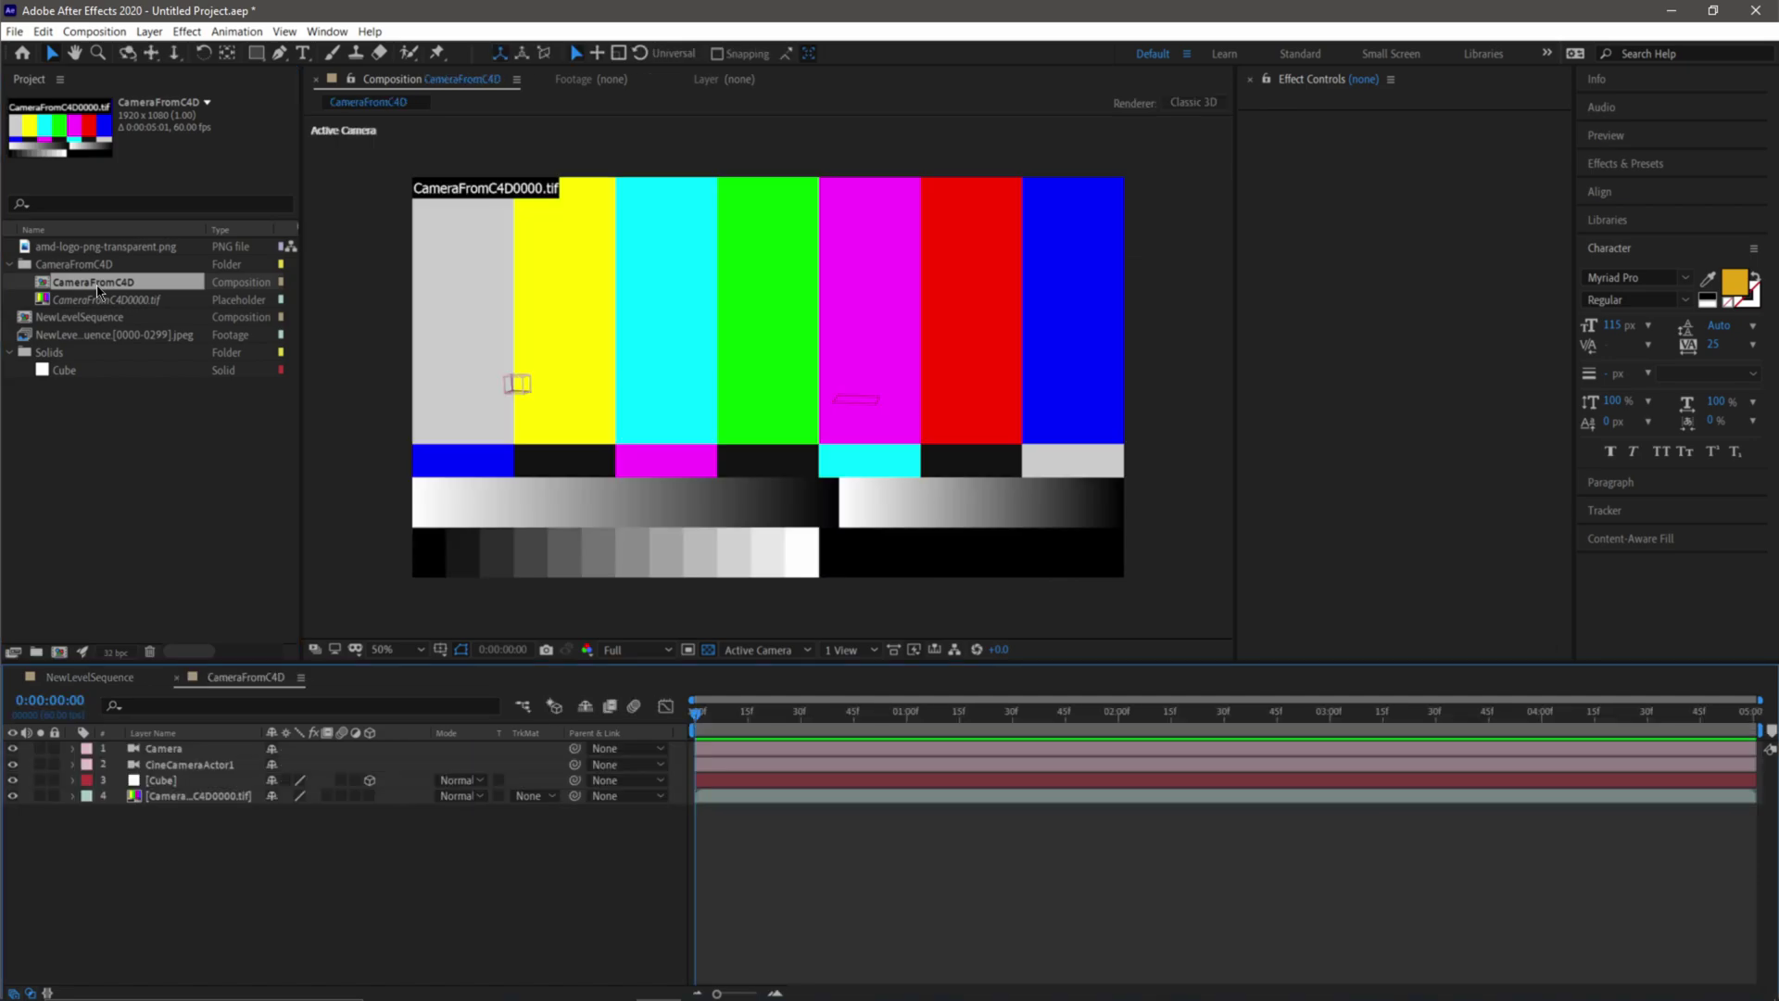
Step: Delete the CameraFromC4D0000.tif placeholder layer from the composition and turn off the transparency grid
{"action": "left_click", "coordinate": [184, 781]}
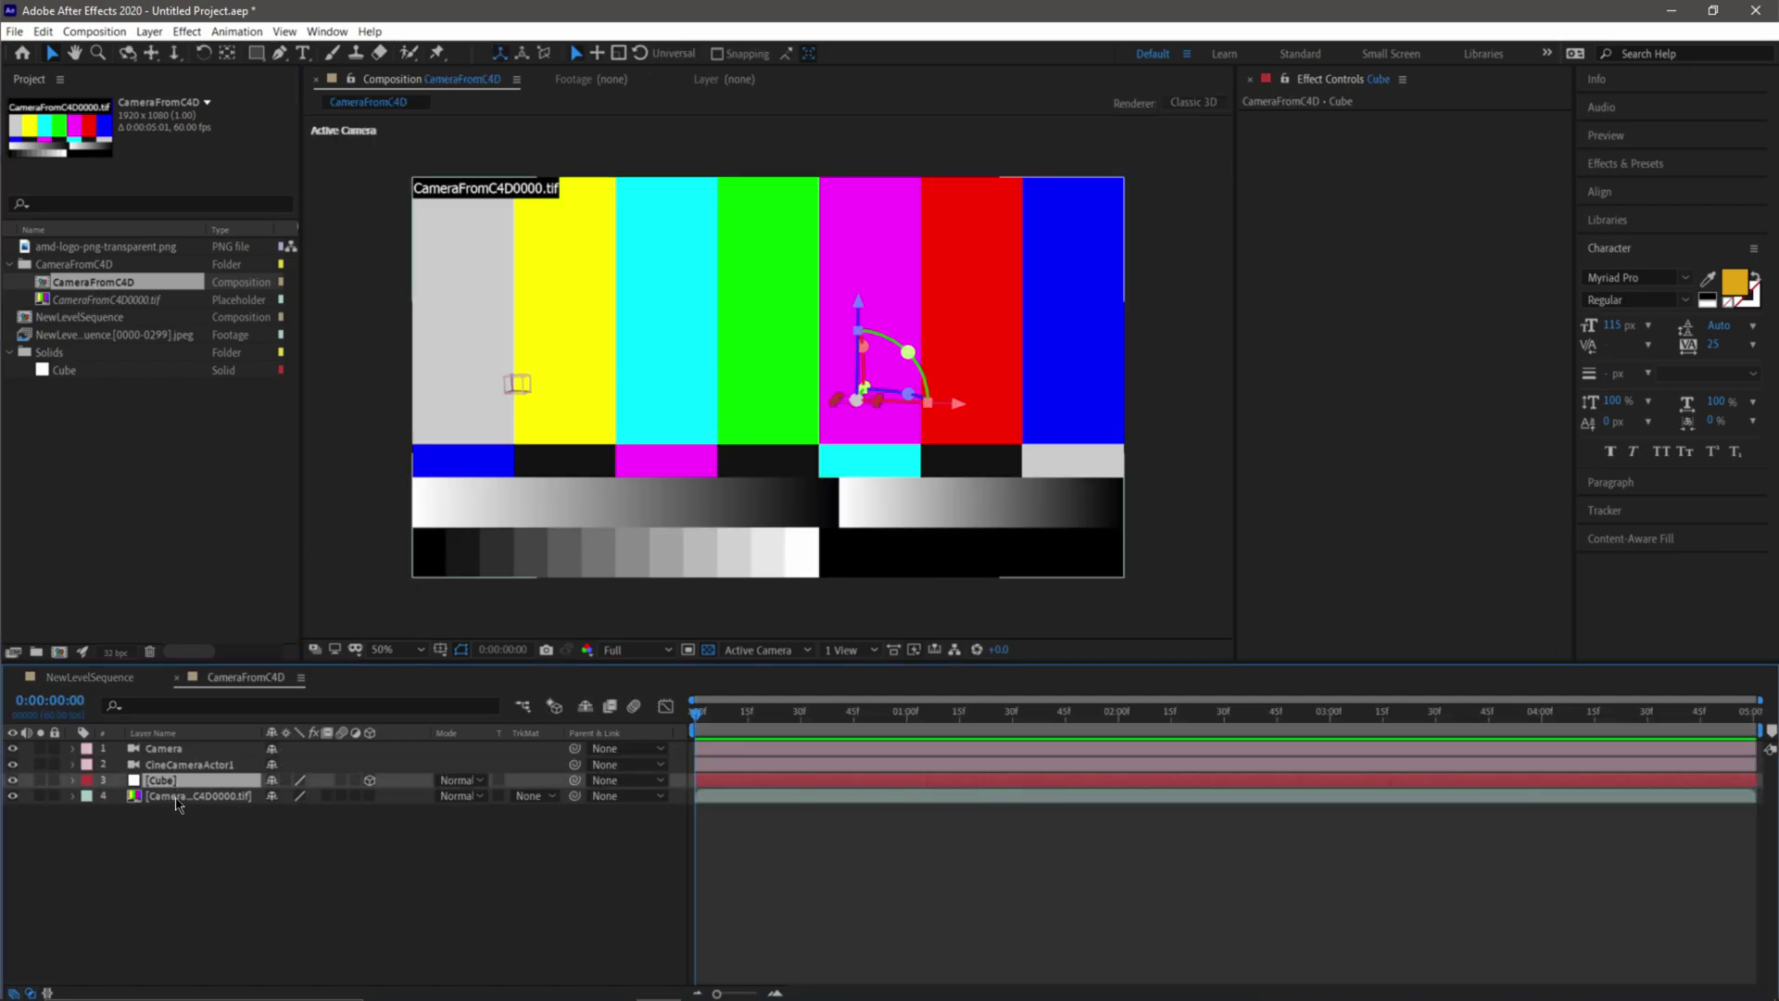
{"action": "left_click", "coordinate": [185, 799]}
{"action": "key", "text": "Delete"}
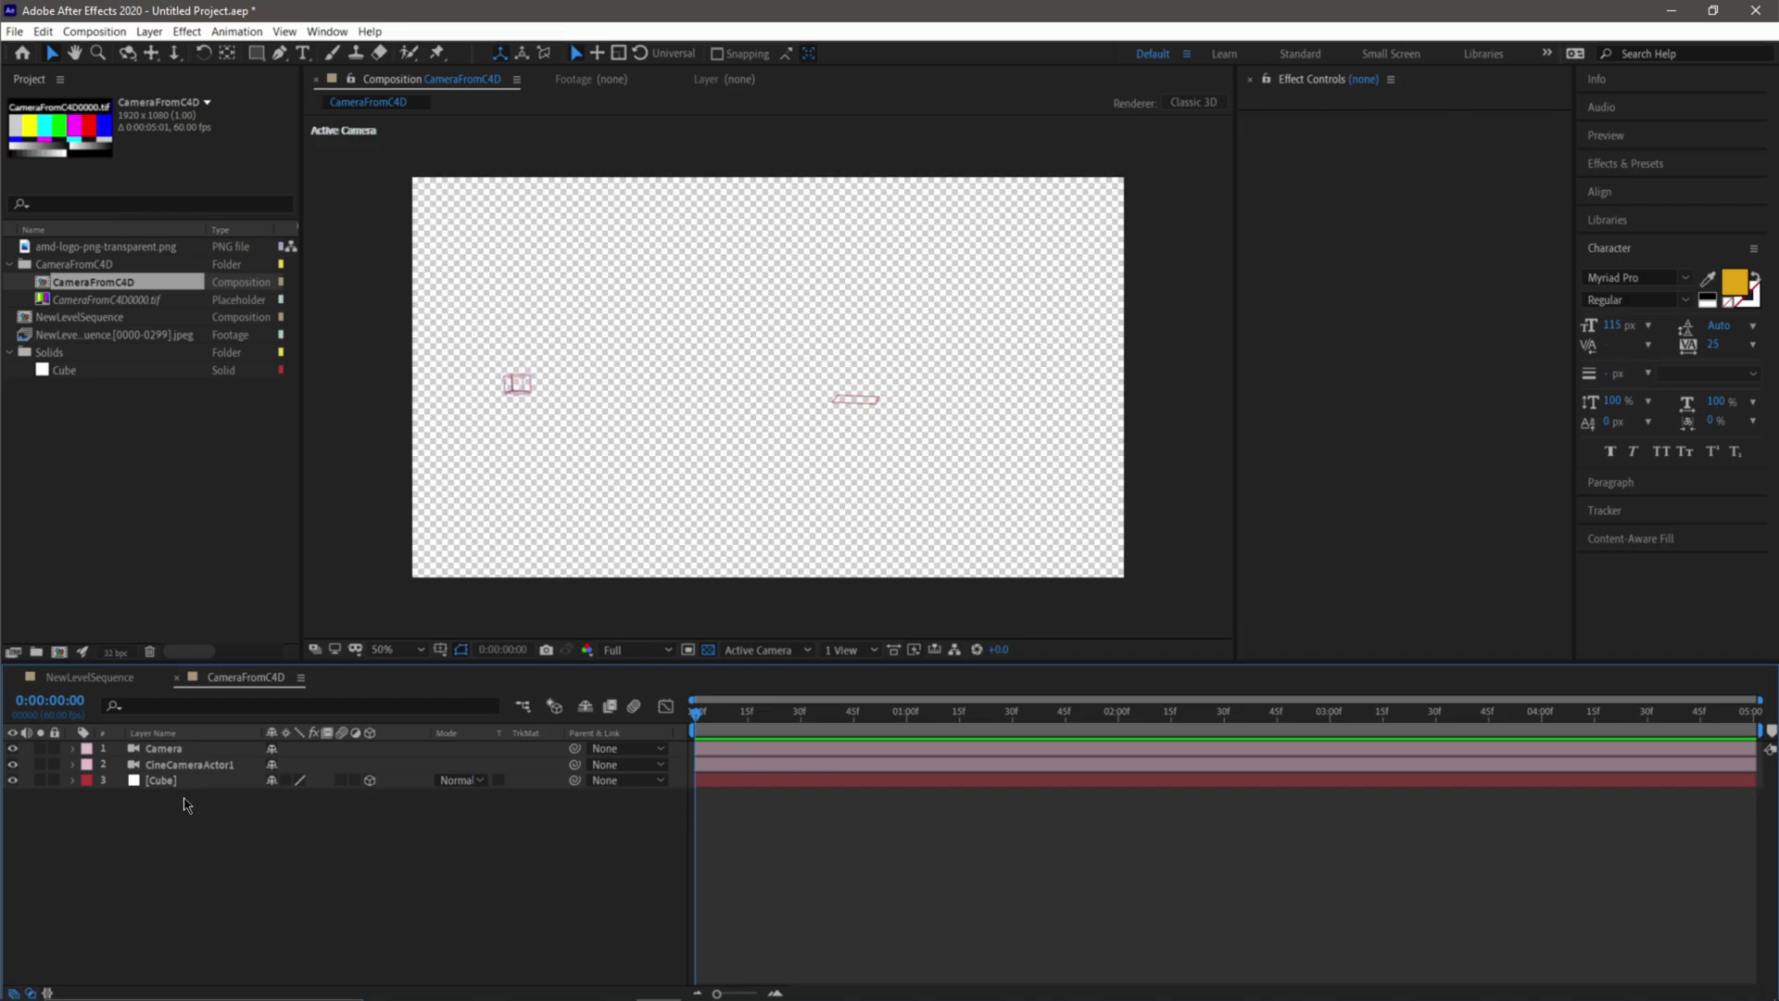
{"action": "left_click", "coordinate": [711, 651]}
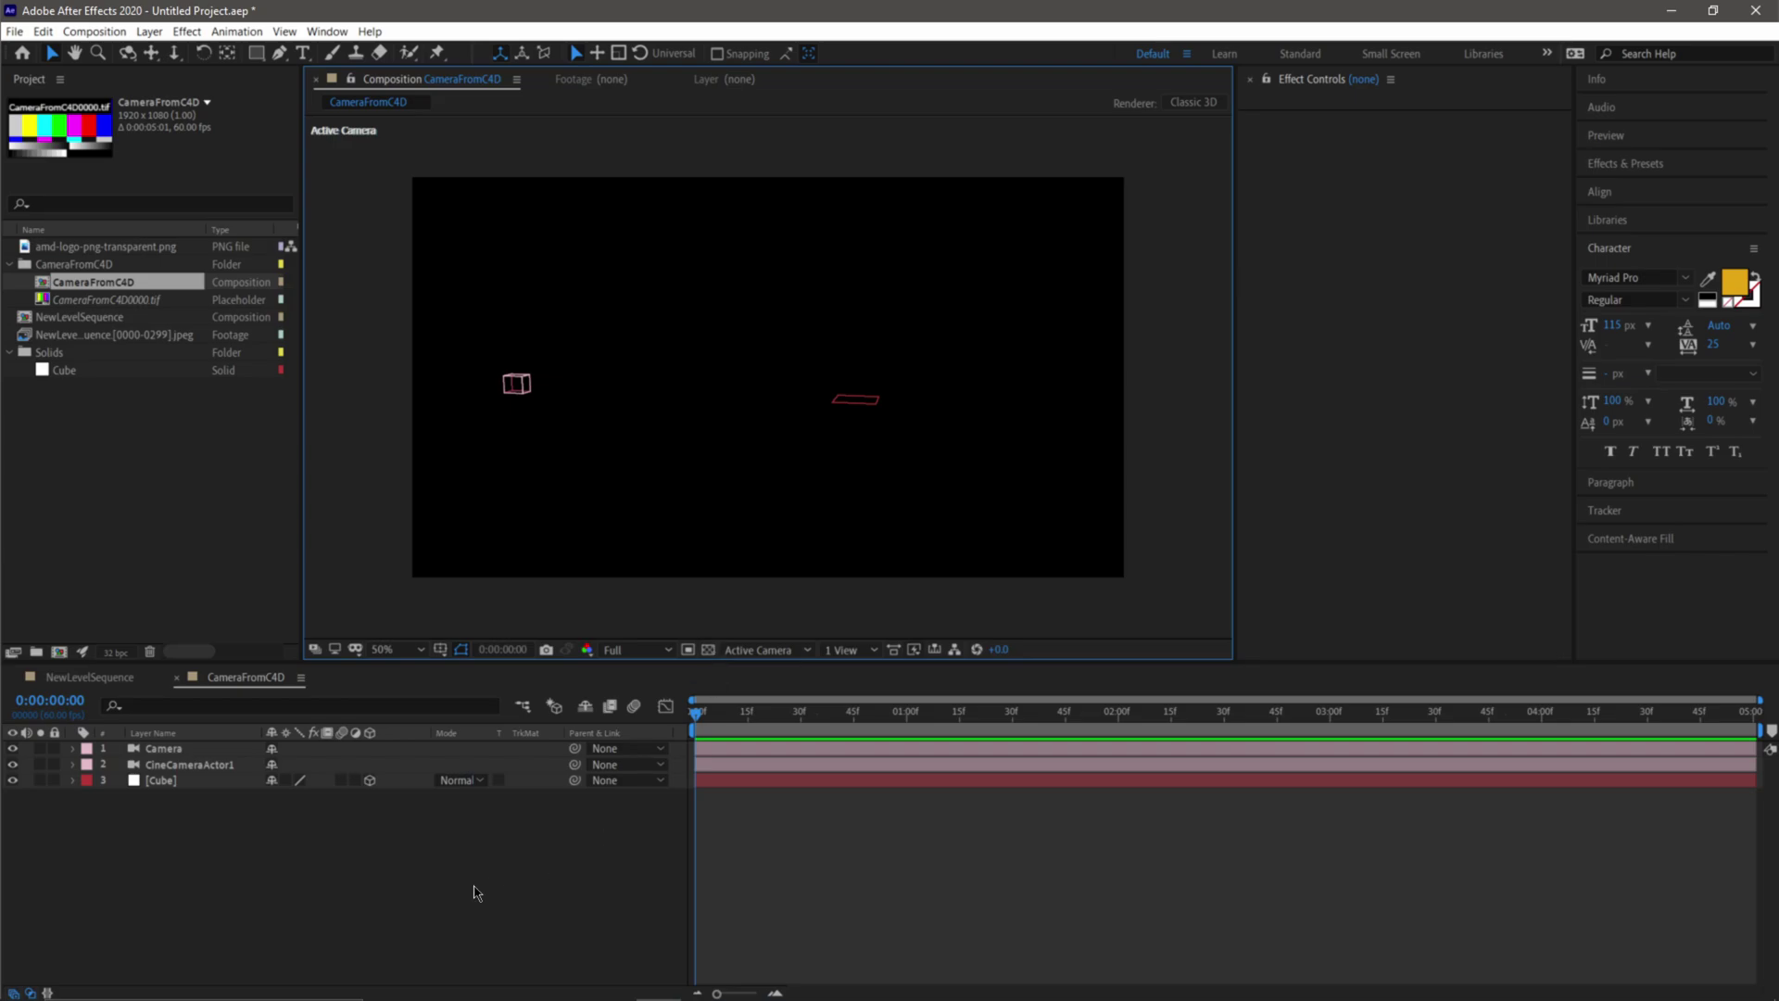
Step: Scrub the timeline to 0:00:00:41 and compare the Camera and CineCameraActor1 layers by selecting each, leaving nothing selected
{"action": "left_click_drag", "start_coordinate": [714, 714], "coordinate": [794, 734]}
{"action": "left_click", "coordinate": [167, 749]}
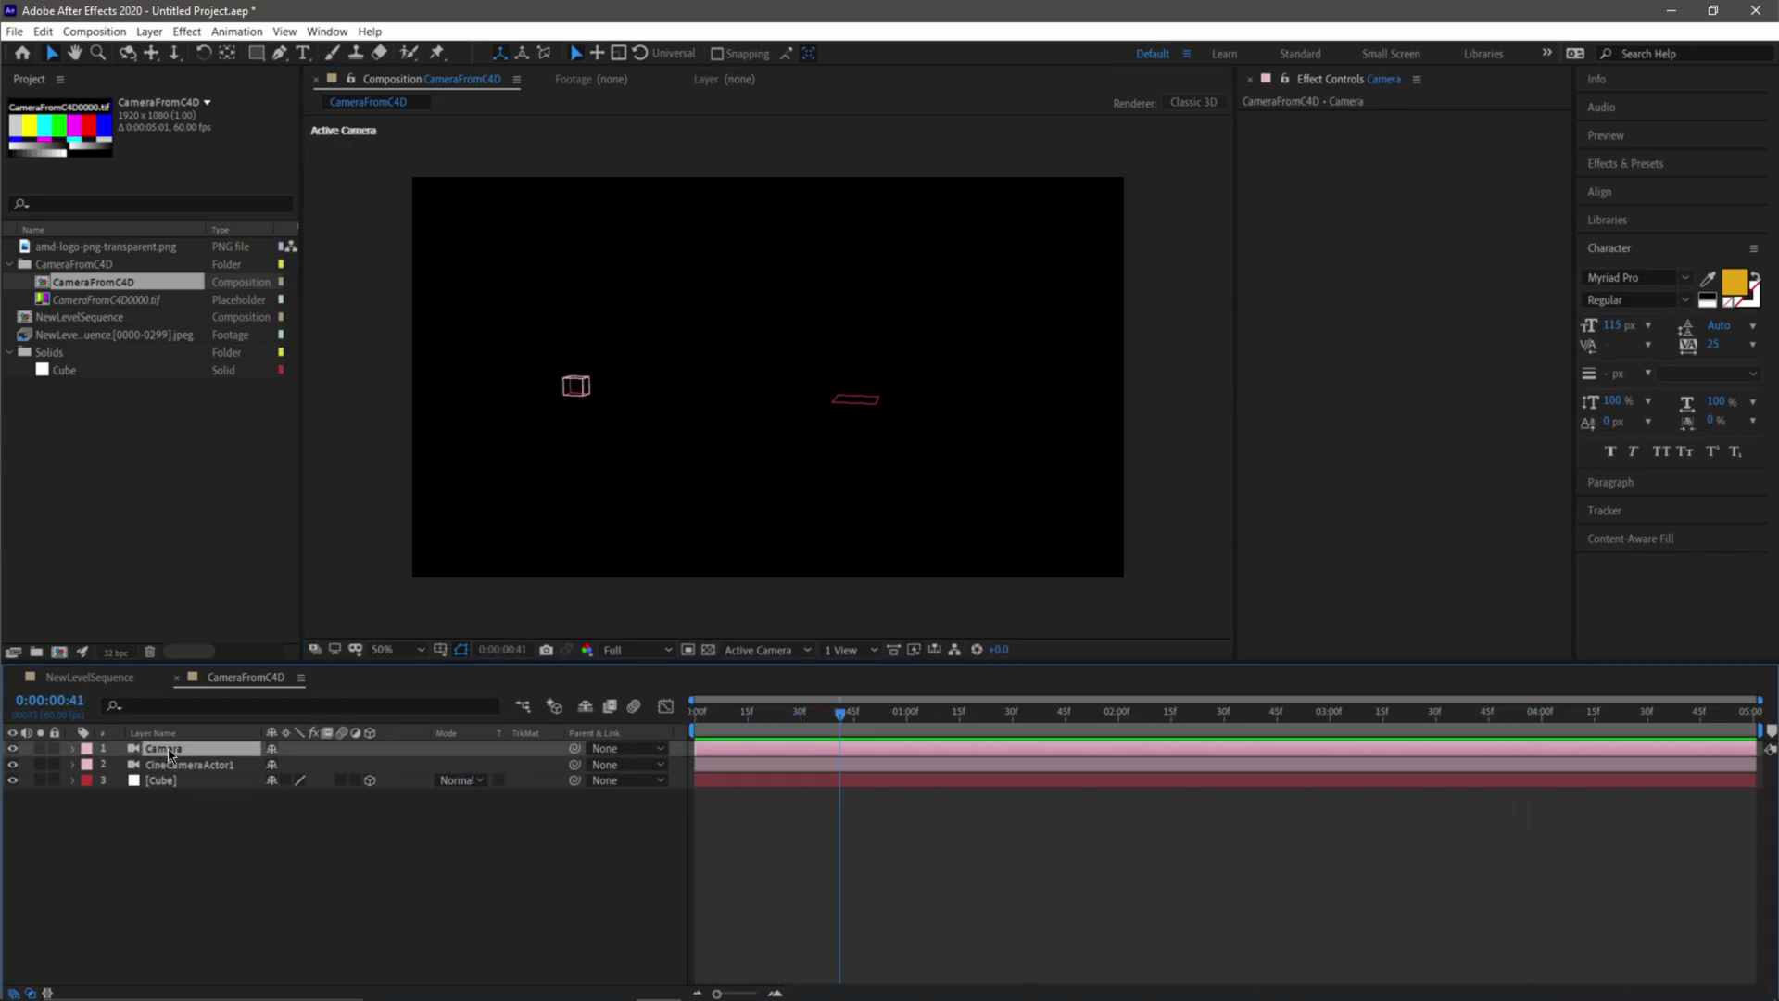
{"action": "left_click", "coordinate": [165, 768]}
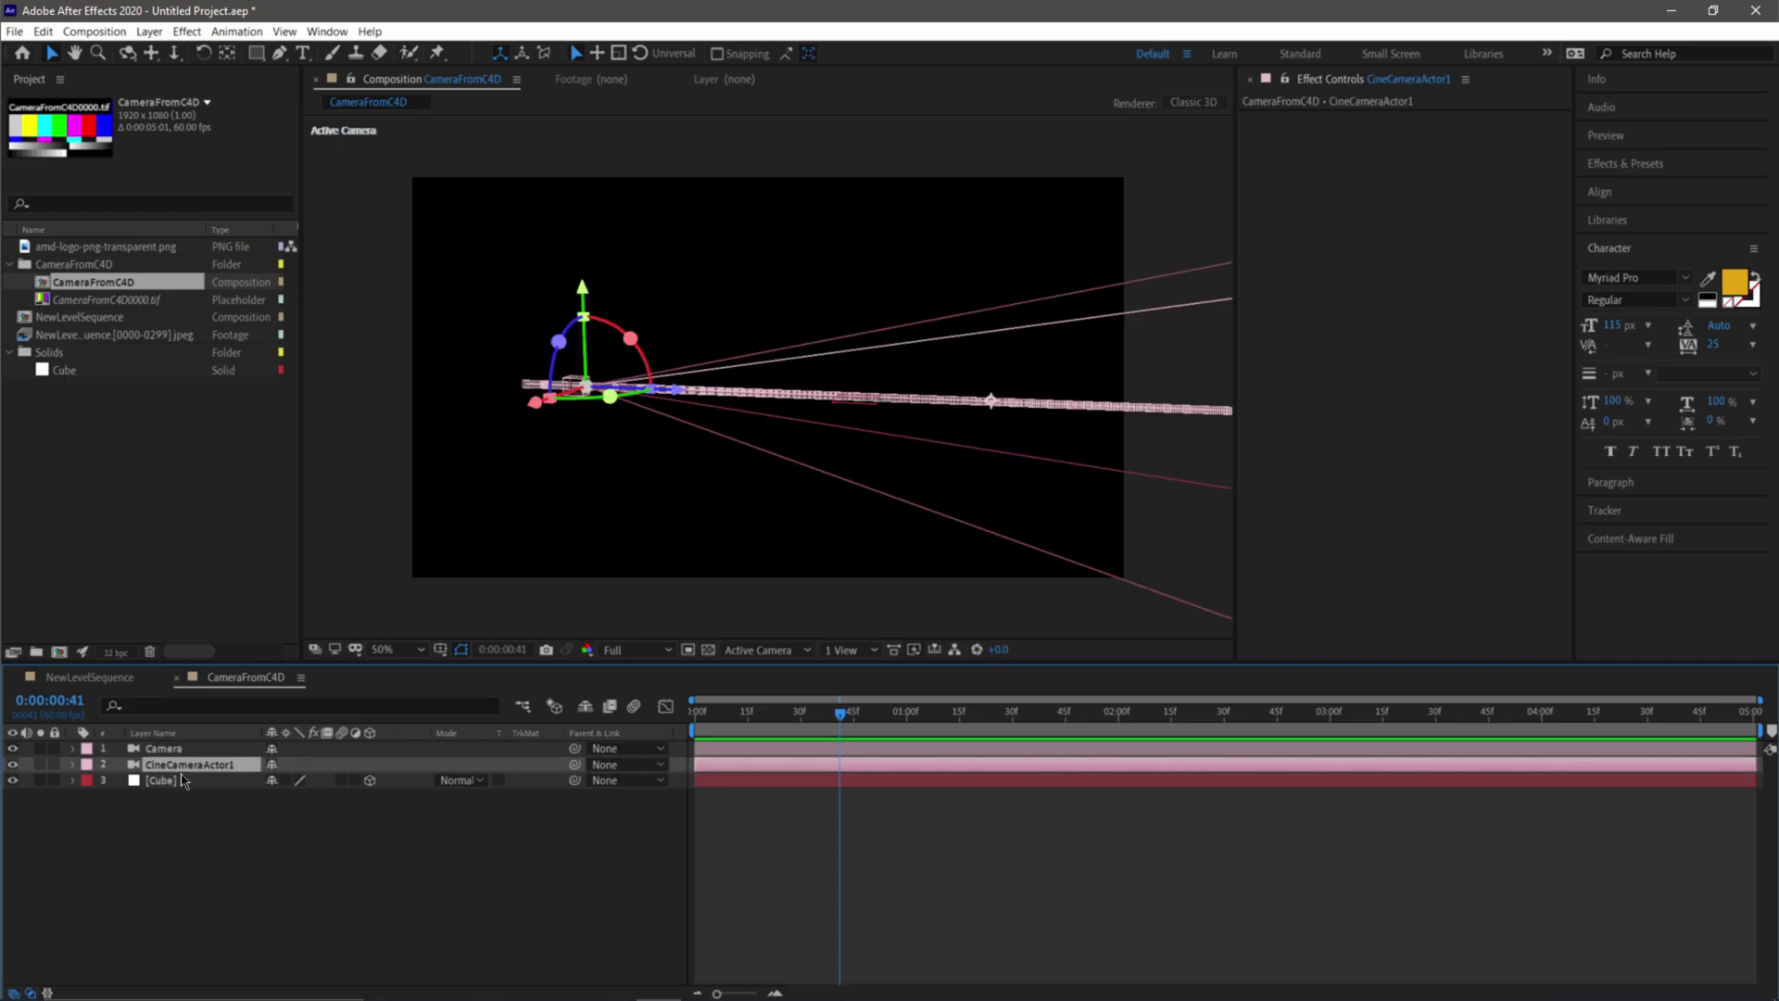
{"action": "left_click", "coordinate": [173, 751]}
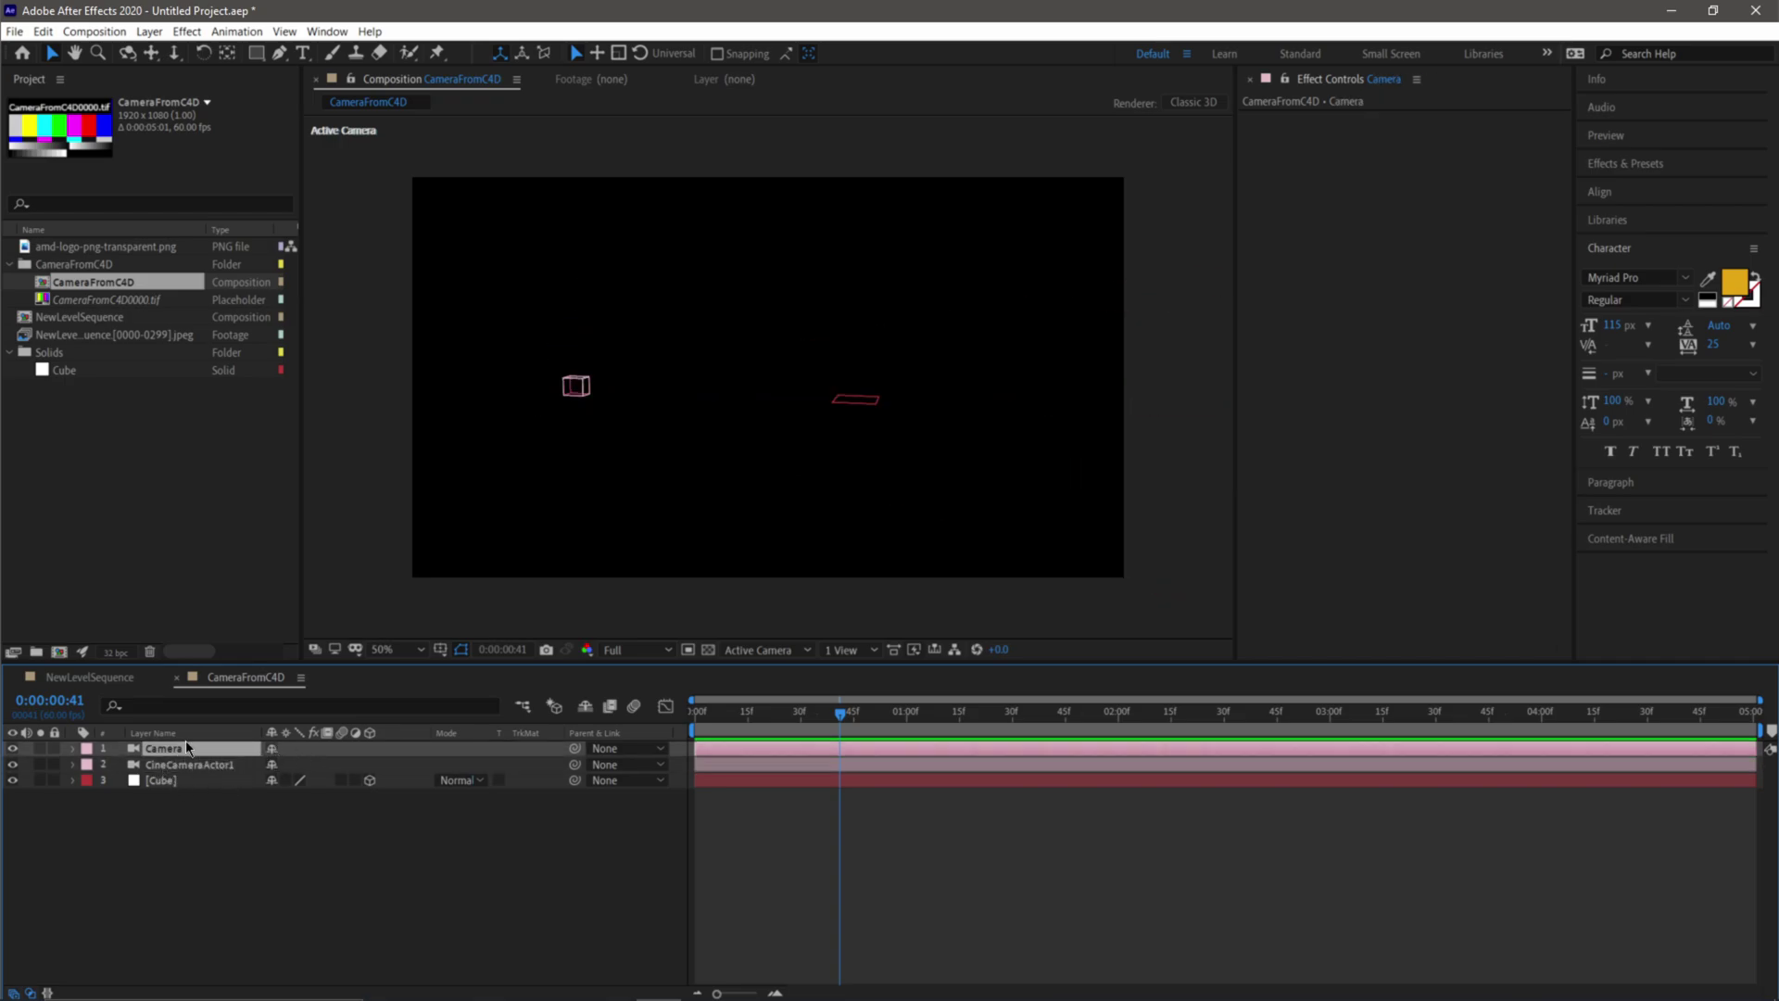
{"action": "left_click", "coordinate": [260, 879]}
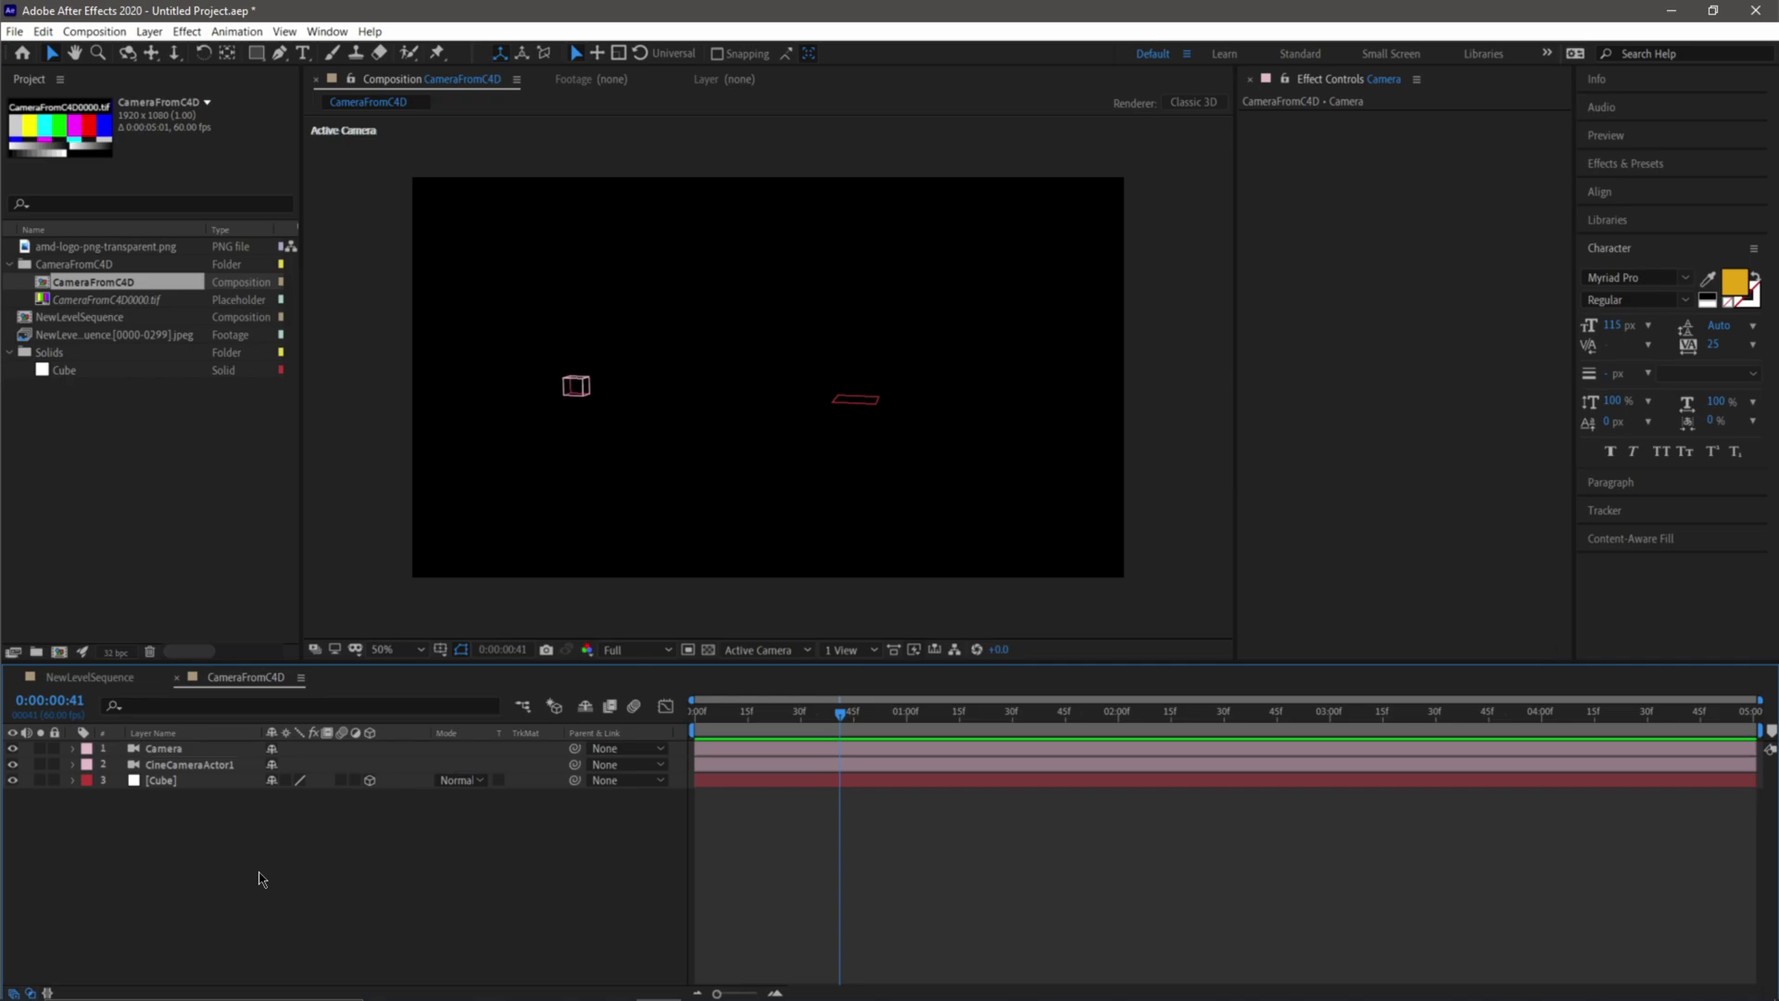
Step: Reveal the keyframed properties of all layers, scrub to compare the cameras, and delete the static Camera layer
{"action": "key", "text": "u"}
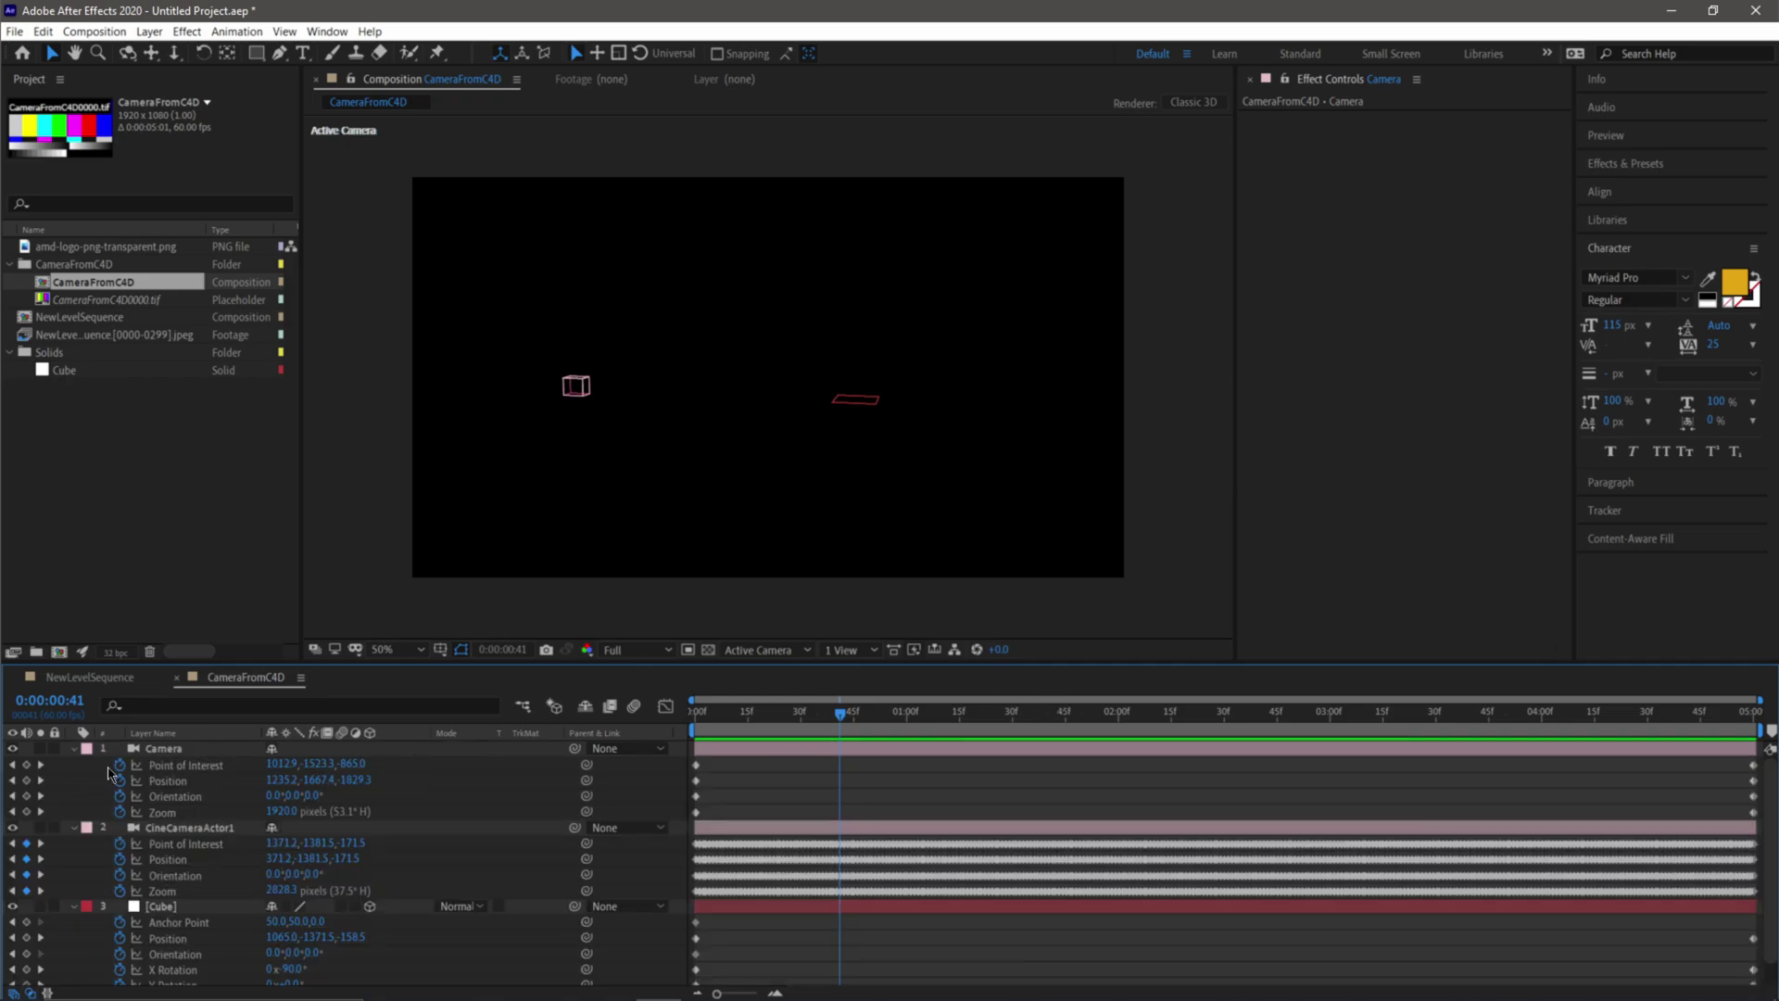
{"action": "left_click", "coordinate": [183, 749]}
{"action": "left_click", "coordinate": [985, 711]}
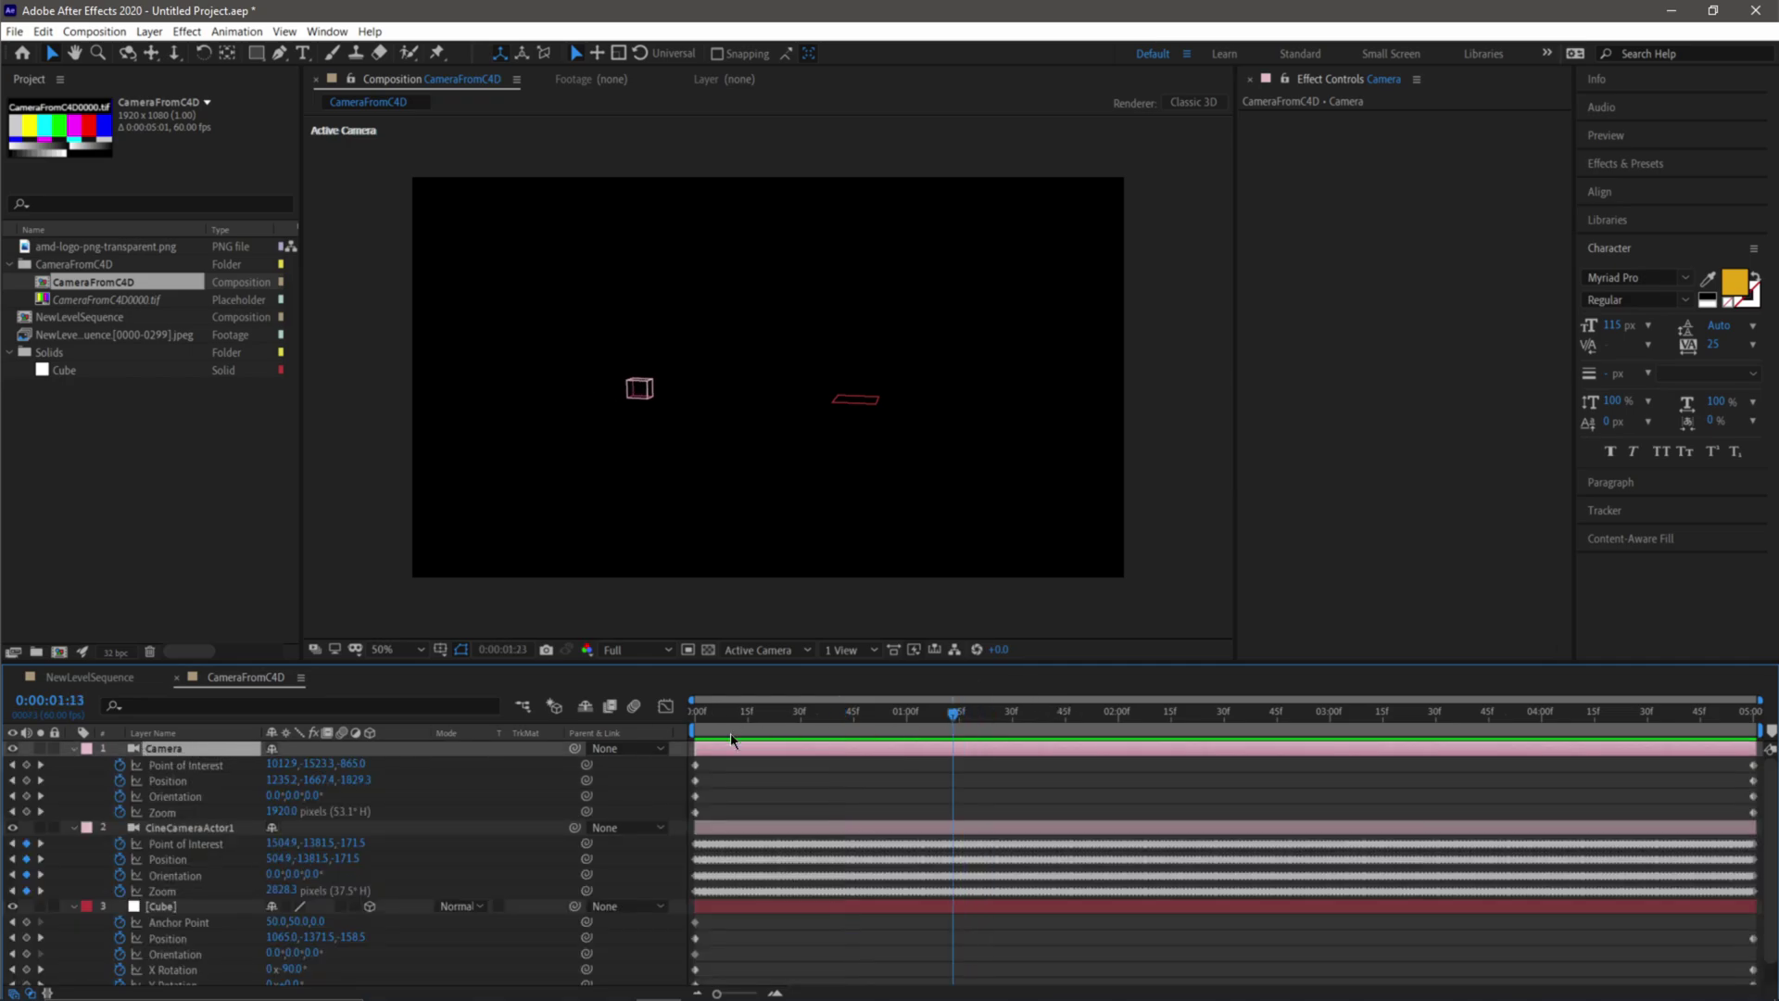
{"action": "left_click", "coordinate": [699, 712]}
{"action": "key", "text": "Delete"}
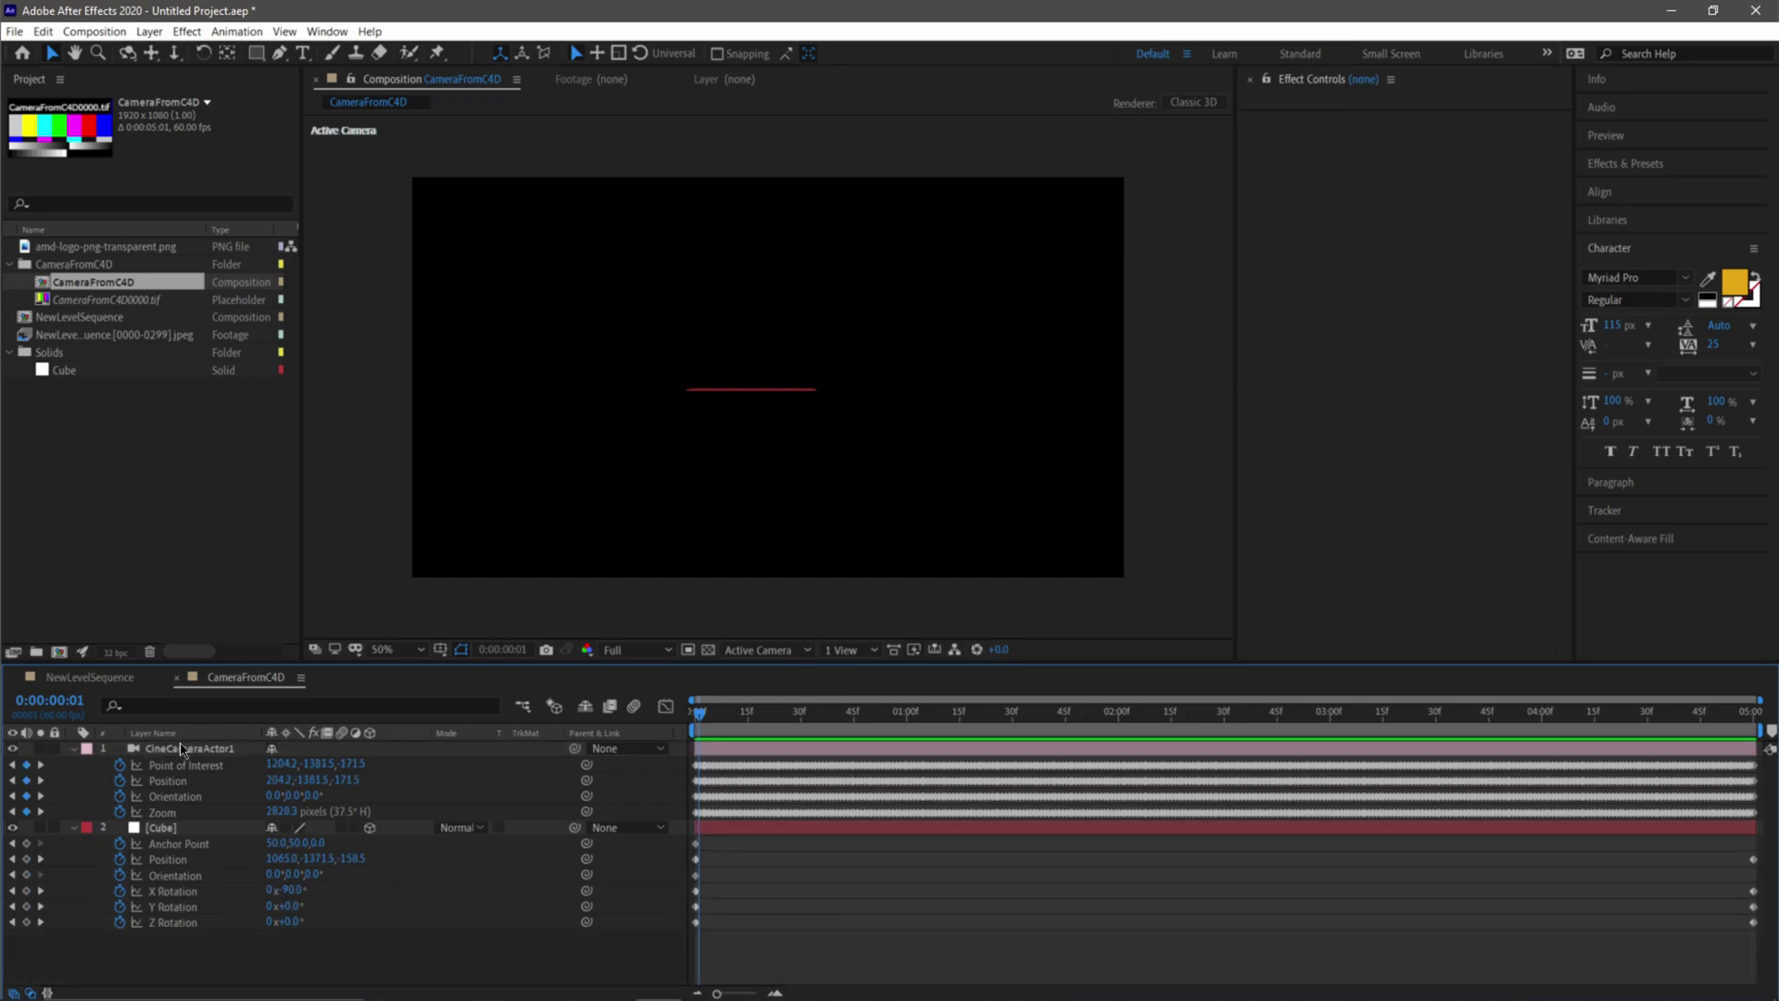
Step: Scrub through the CineCameraActor1 animation to check it, return to 0:00:00:00 and collapse the revealed layer properties
{"action": "left_click", "coordinate": [182, 749]}
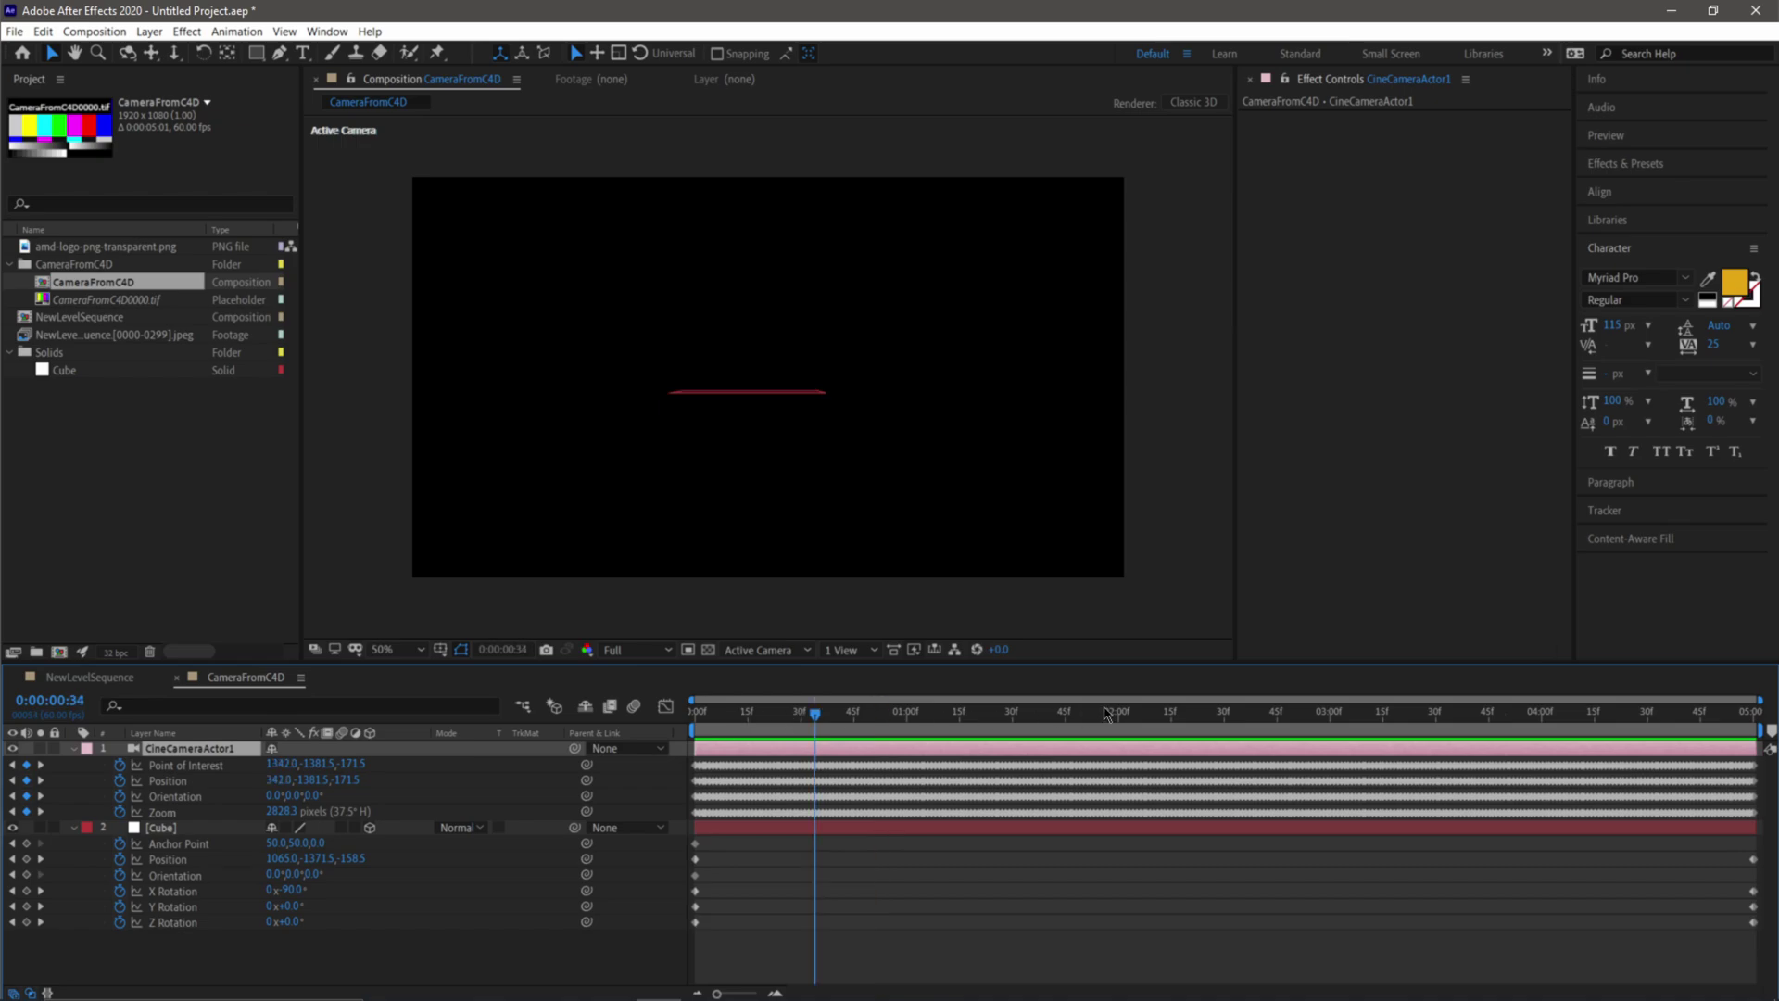
{"action": "left_click_drag", "start_coordinate": [814, 738], "coordinate": [696, 737]}
{"action": "left_click", "coordinate": [474, 963]}
{"action": "key", "text": "u"}
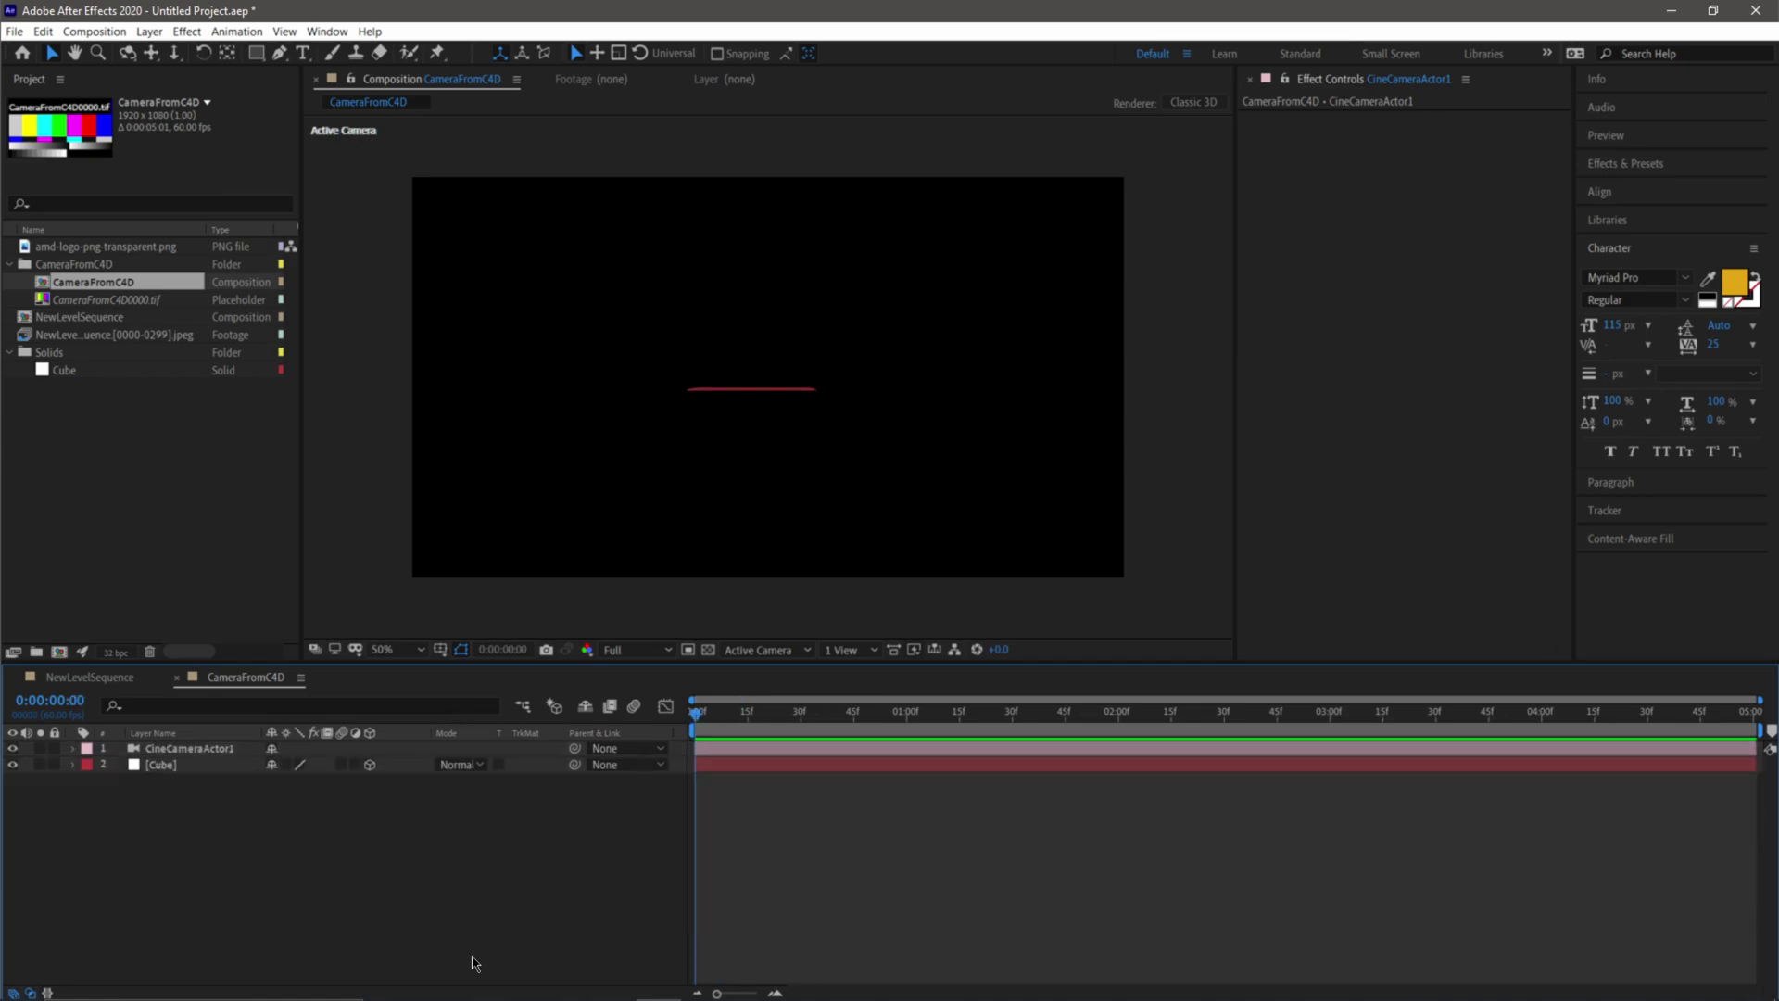
Step: Copy the CineCameraActor1 and Cube layers from CameraFromC4D into the NewLevelSequence composition above the JPEG sequence
{"action": "left_click", "coordinate": [175, 750]}
{"action": "left_click", "coordinate": [172, 766], "text": "shift"}
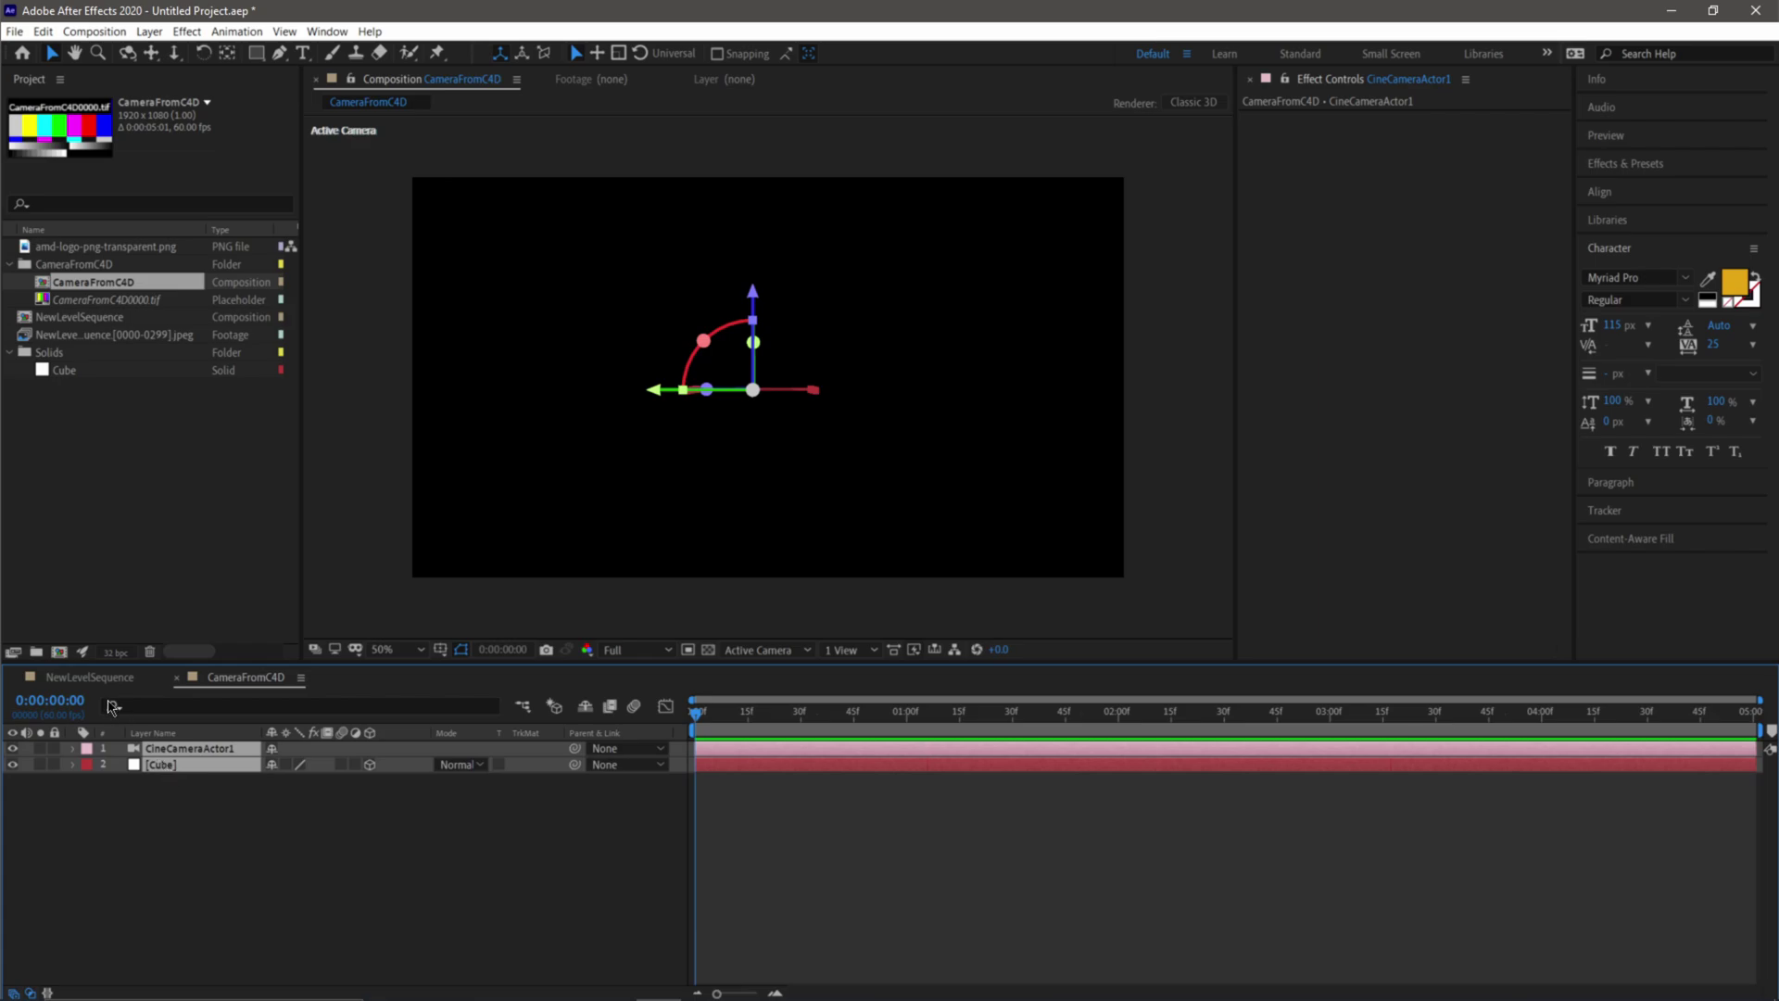
{"action": "left_click", "coordinate": [90, 678]}
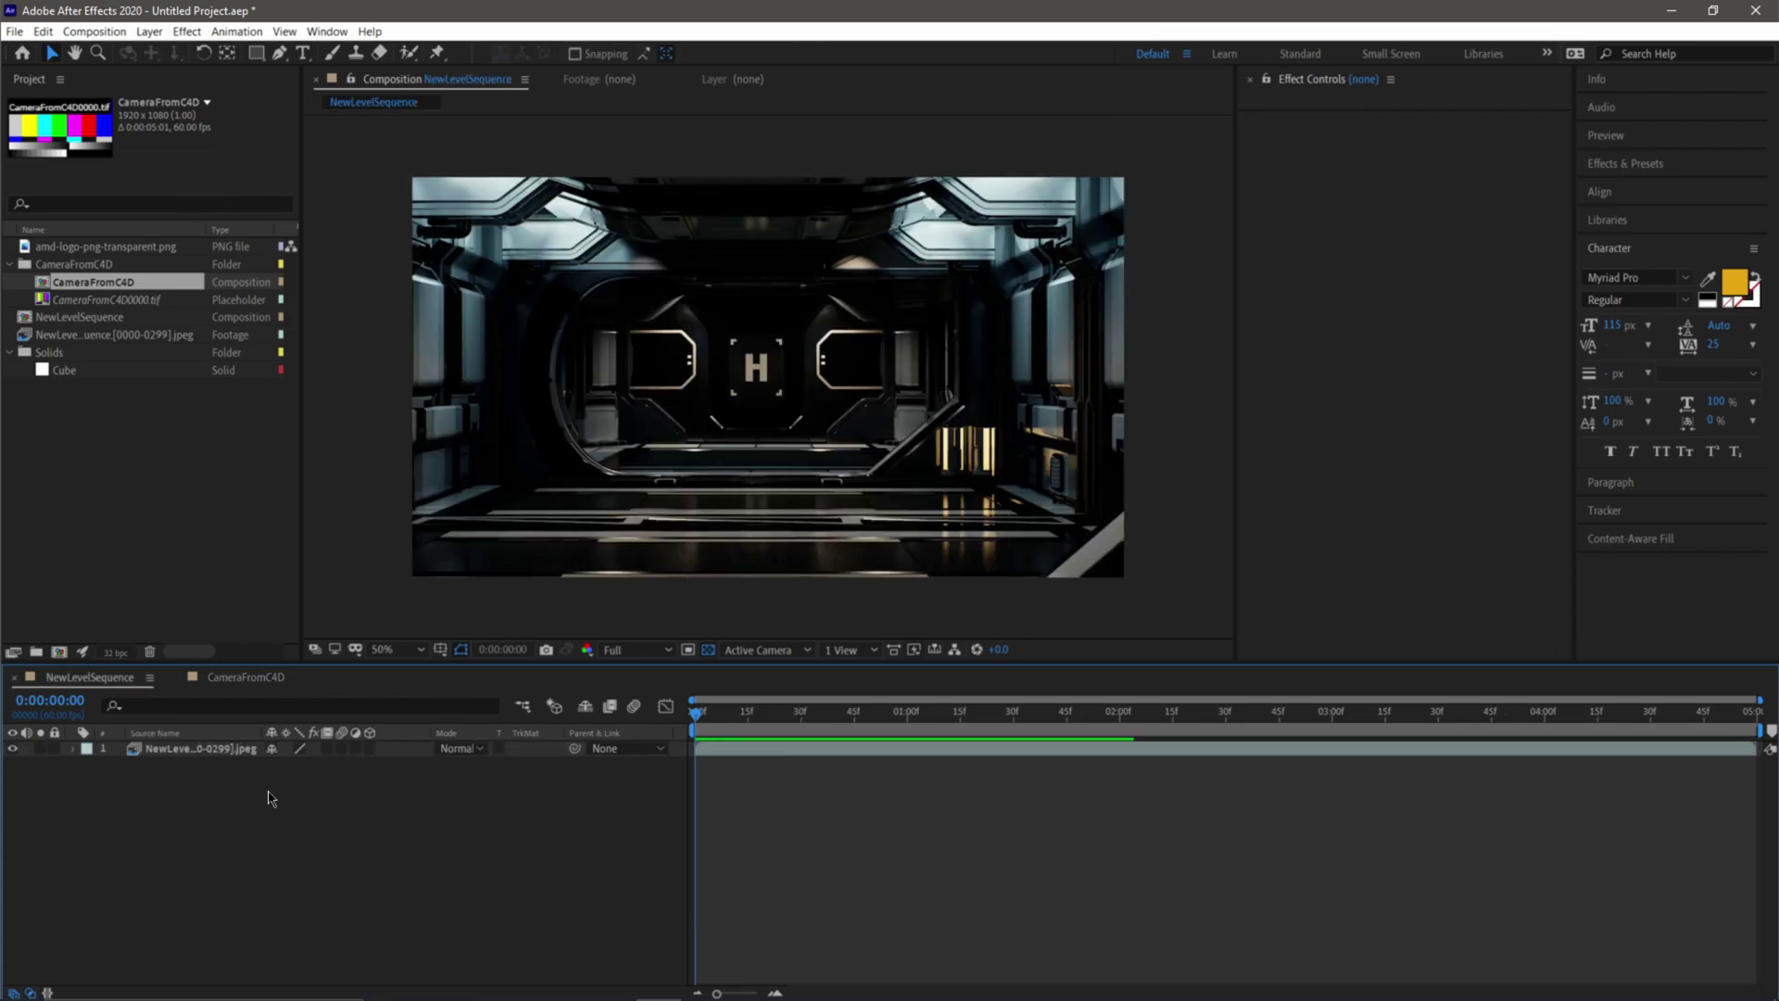
{"action": "key", "text": "ctrl+v"}
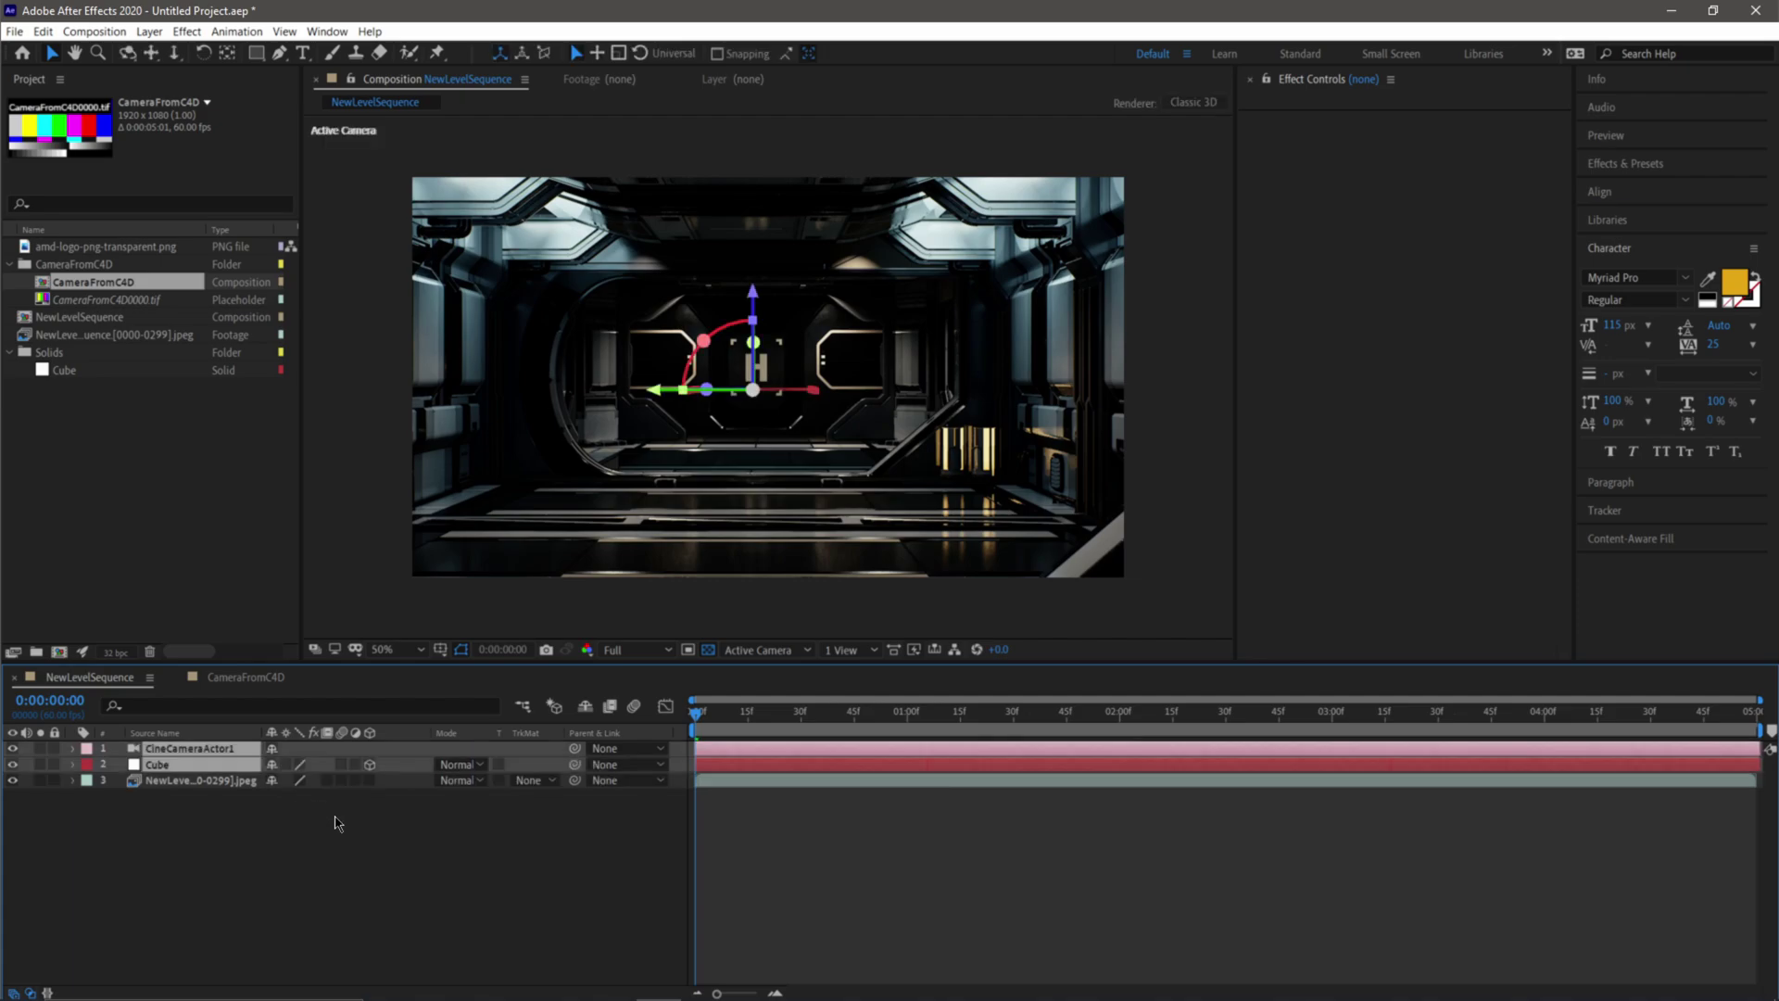
{"action": "left_click", "coordinate": [386, 847]}
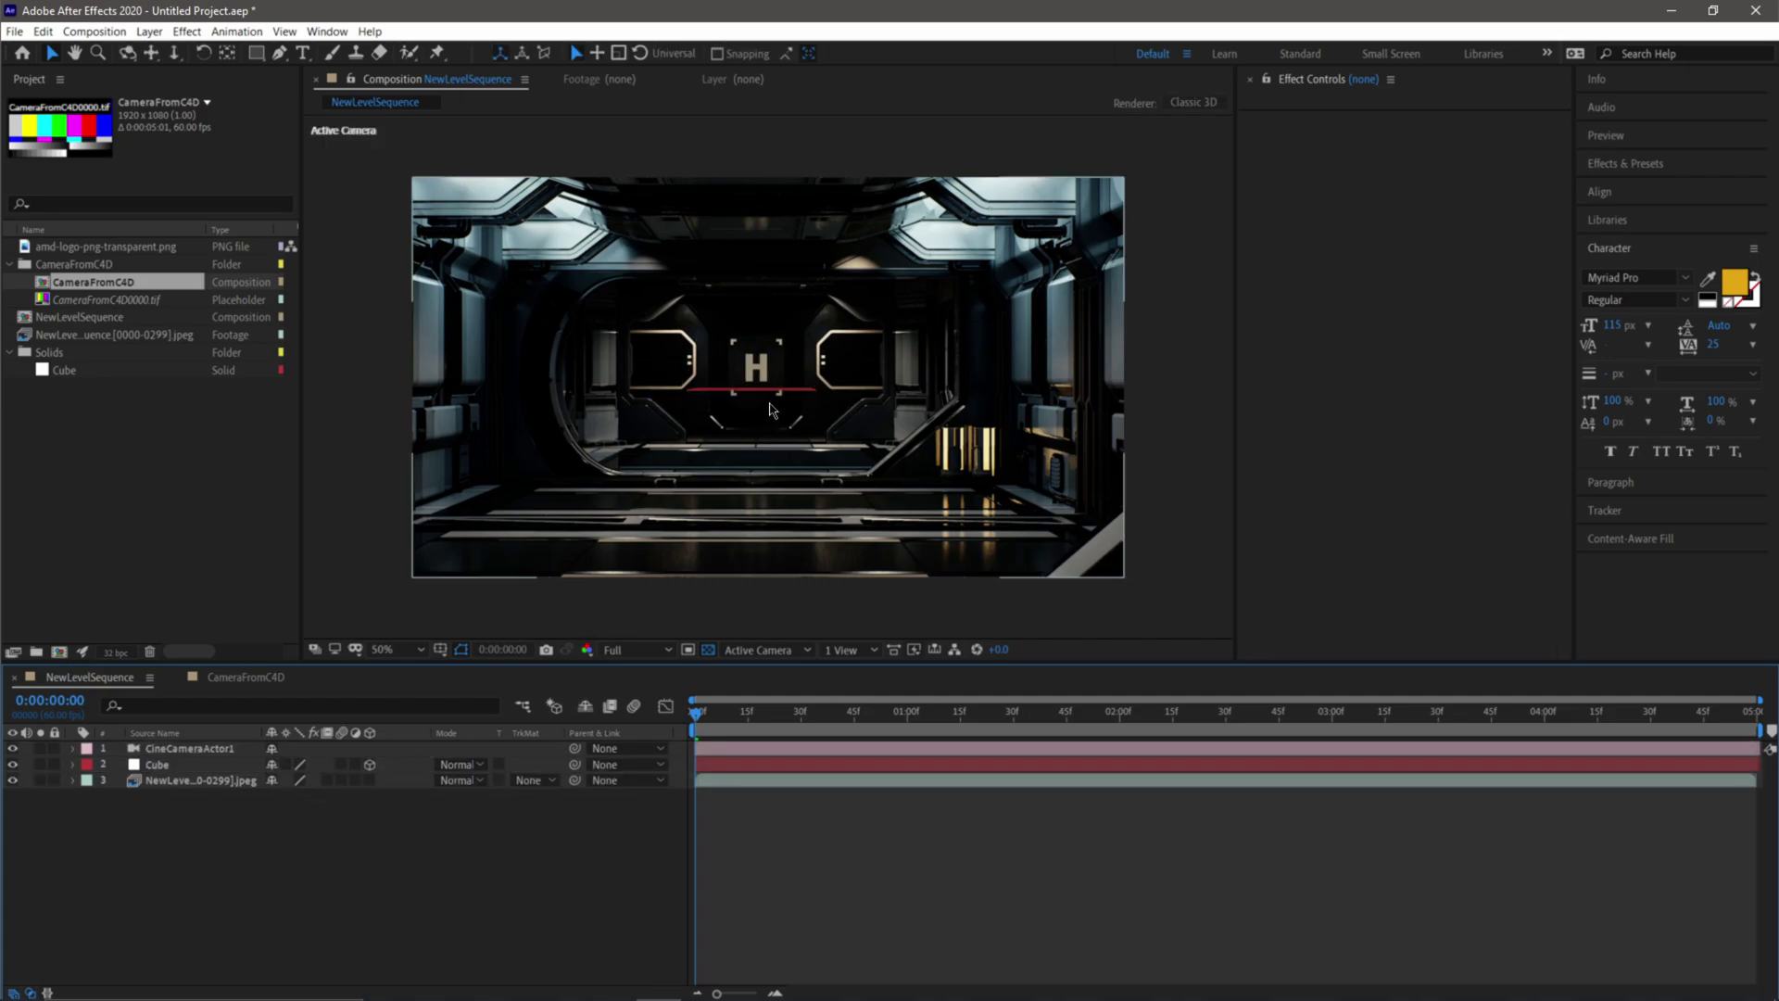
Step: Scrub through NewLevelSequence to check the Cube's tracking against the hallway footage, and select the Cube layer
{"action": "left_click", "coordinate": [715, 712]}
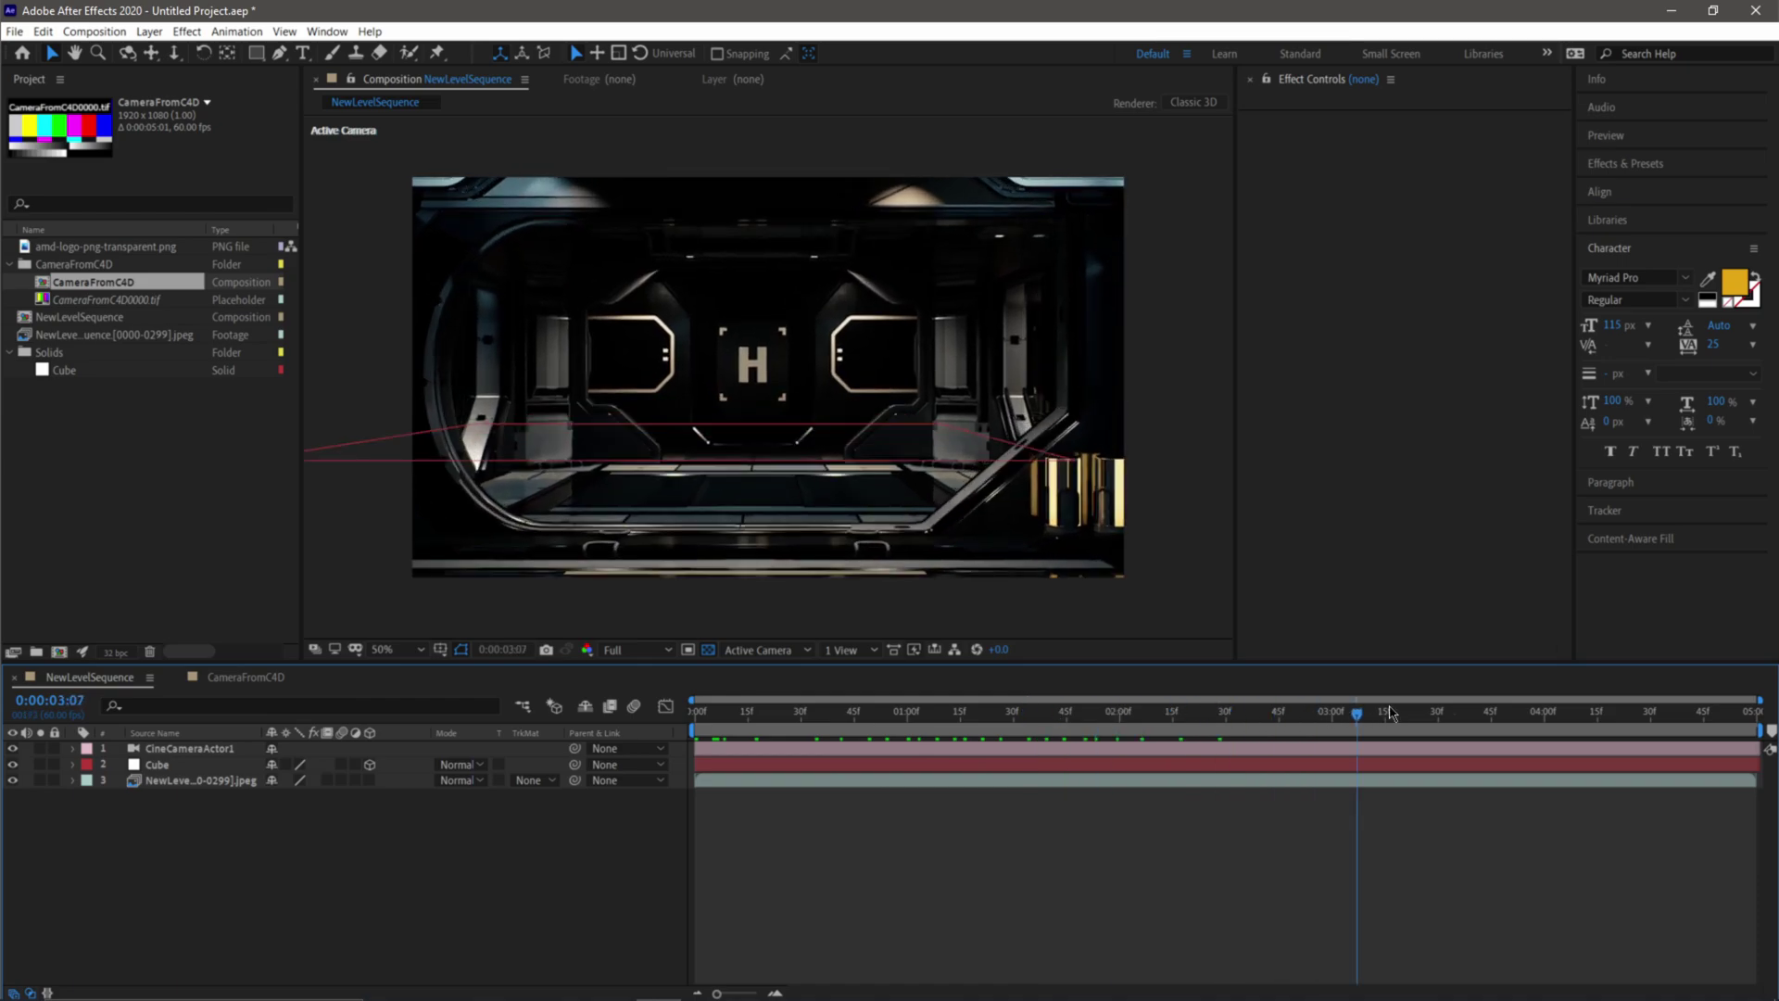
{"action": "key", "text": "space"}
{"action": "key", "text": "space"}
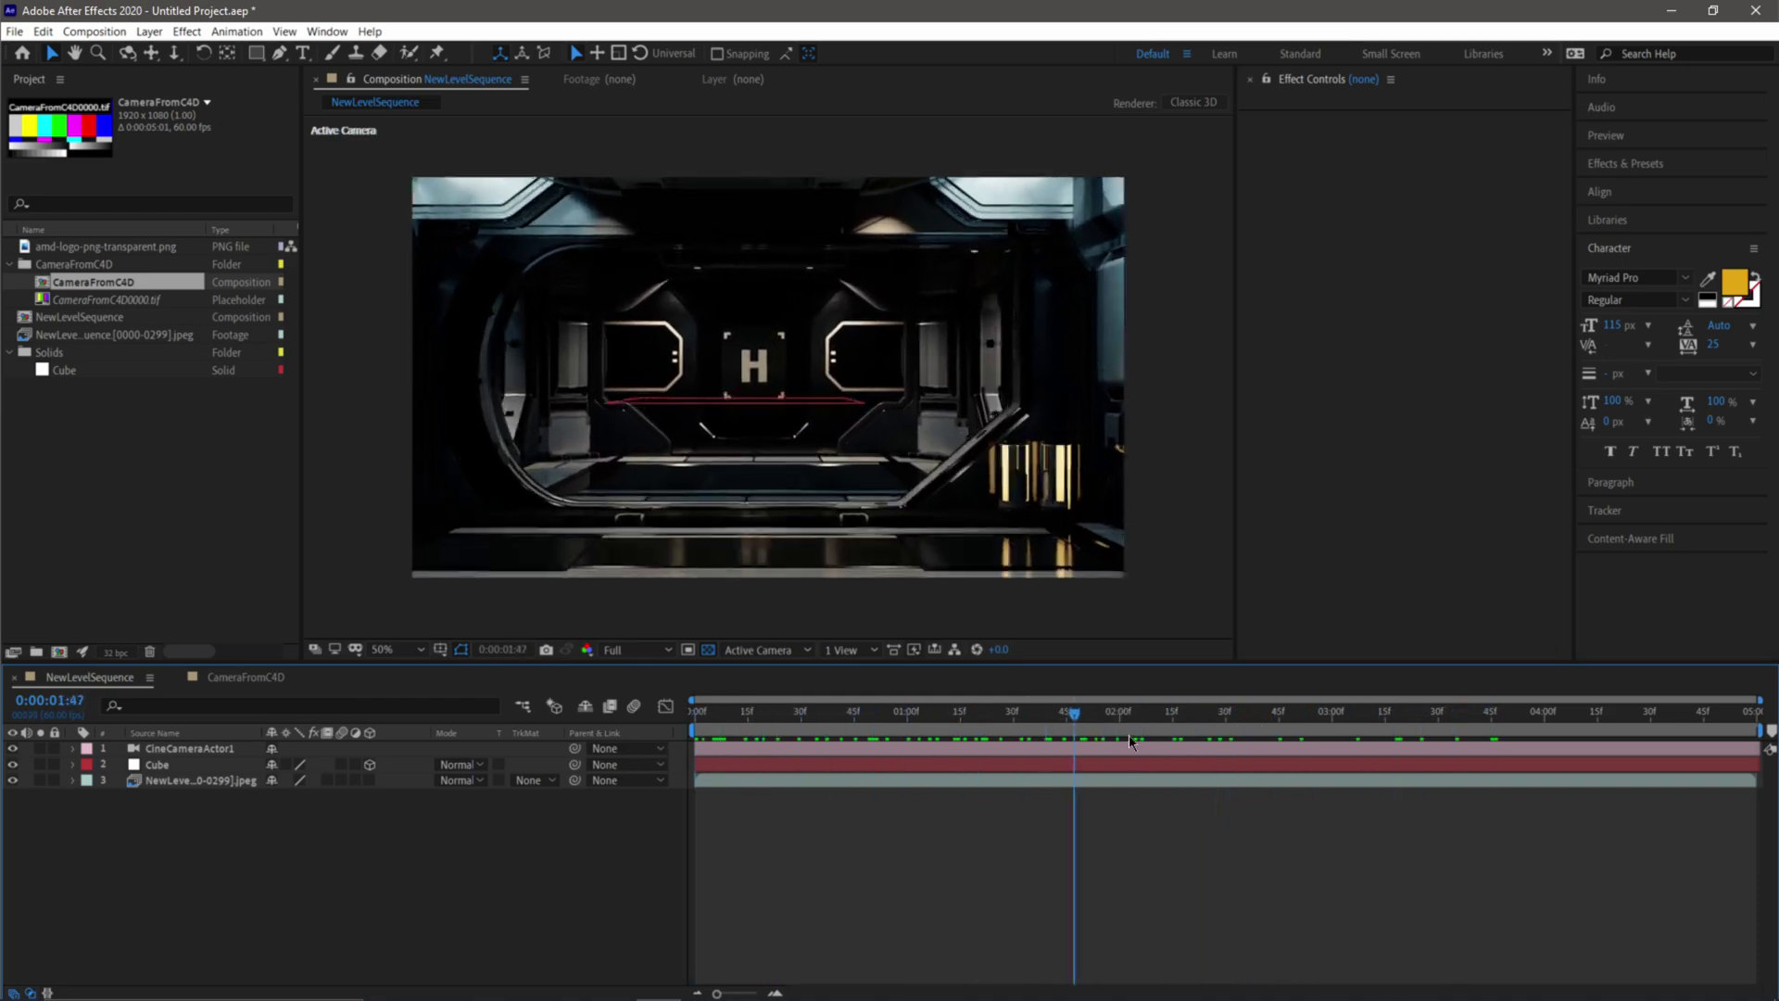
{"action": "left_click", "coordinate": [182, 767]}
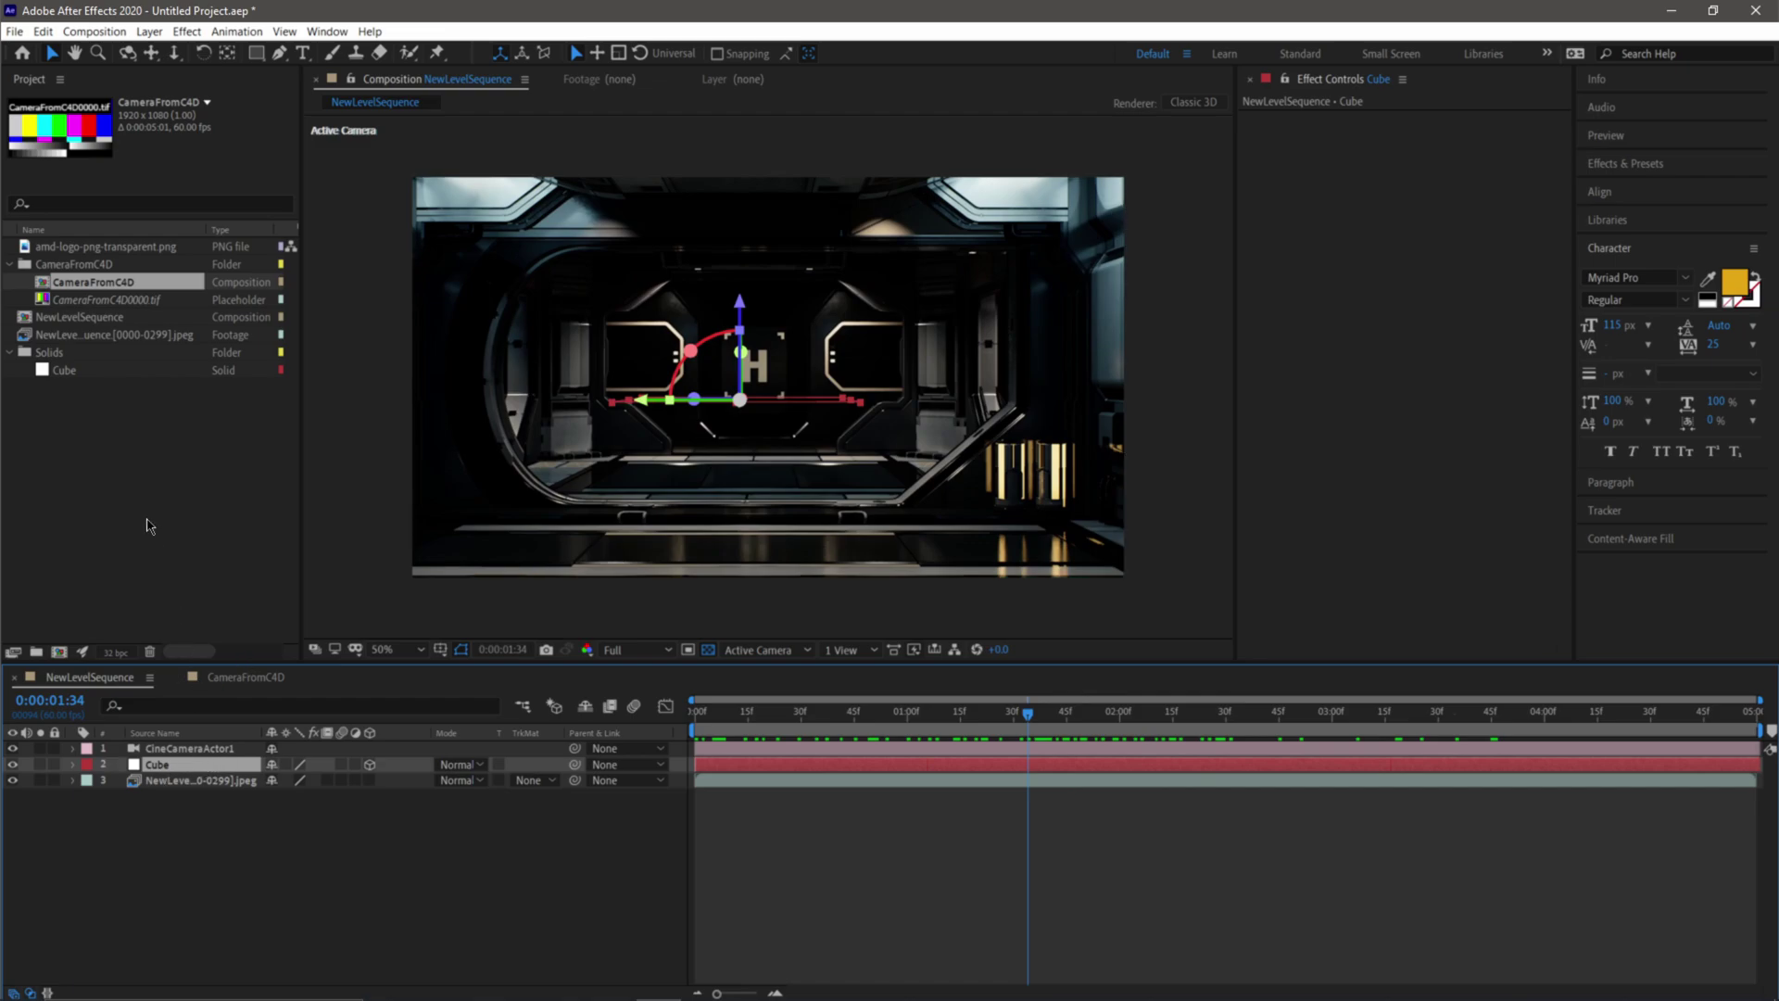
Step: Add amd-logo-png-transparent.png to NewLevelSequence between CineCameraActor1 and Cube, and make it a 3D layer
{"action": "left_click", "coordinate": [85, 249]}
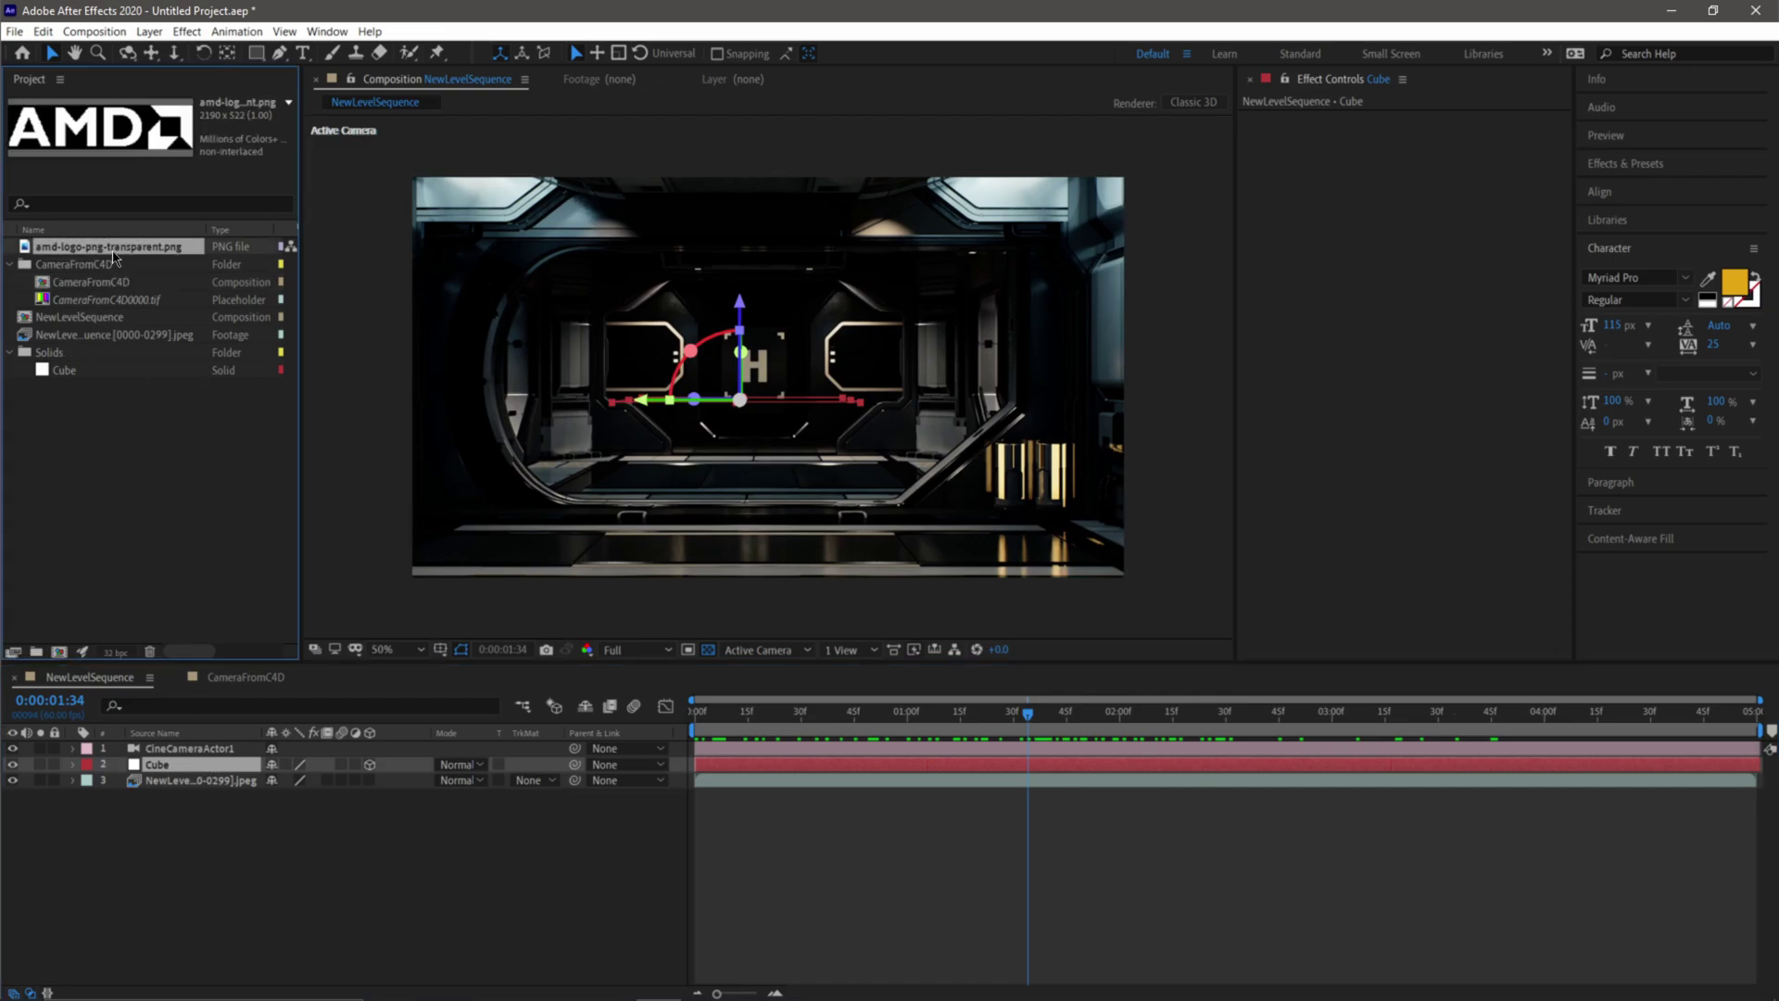
{"action": "left_click_drag", "start_coordinate": [144, 291], "coordinate": [284, 766]}
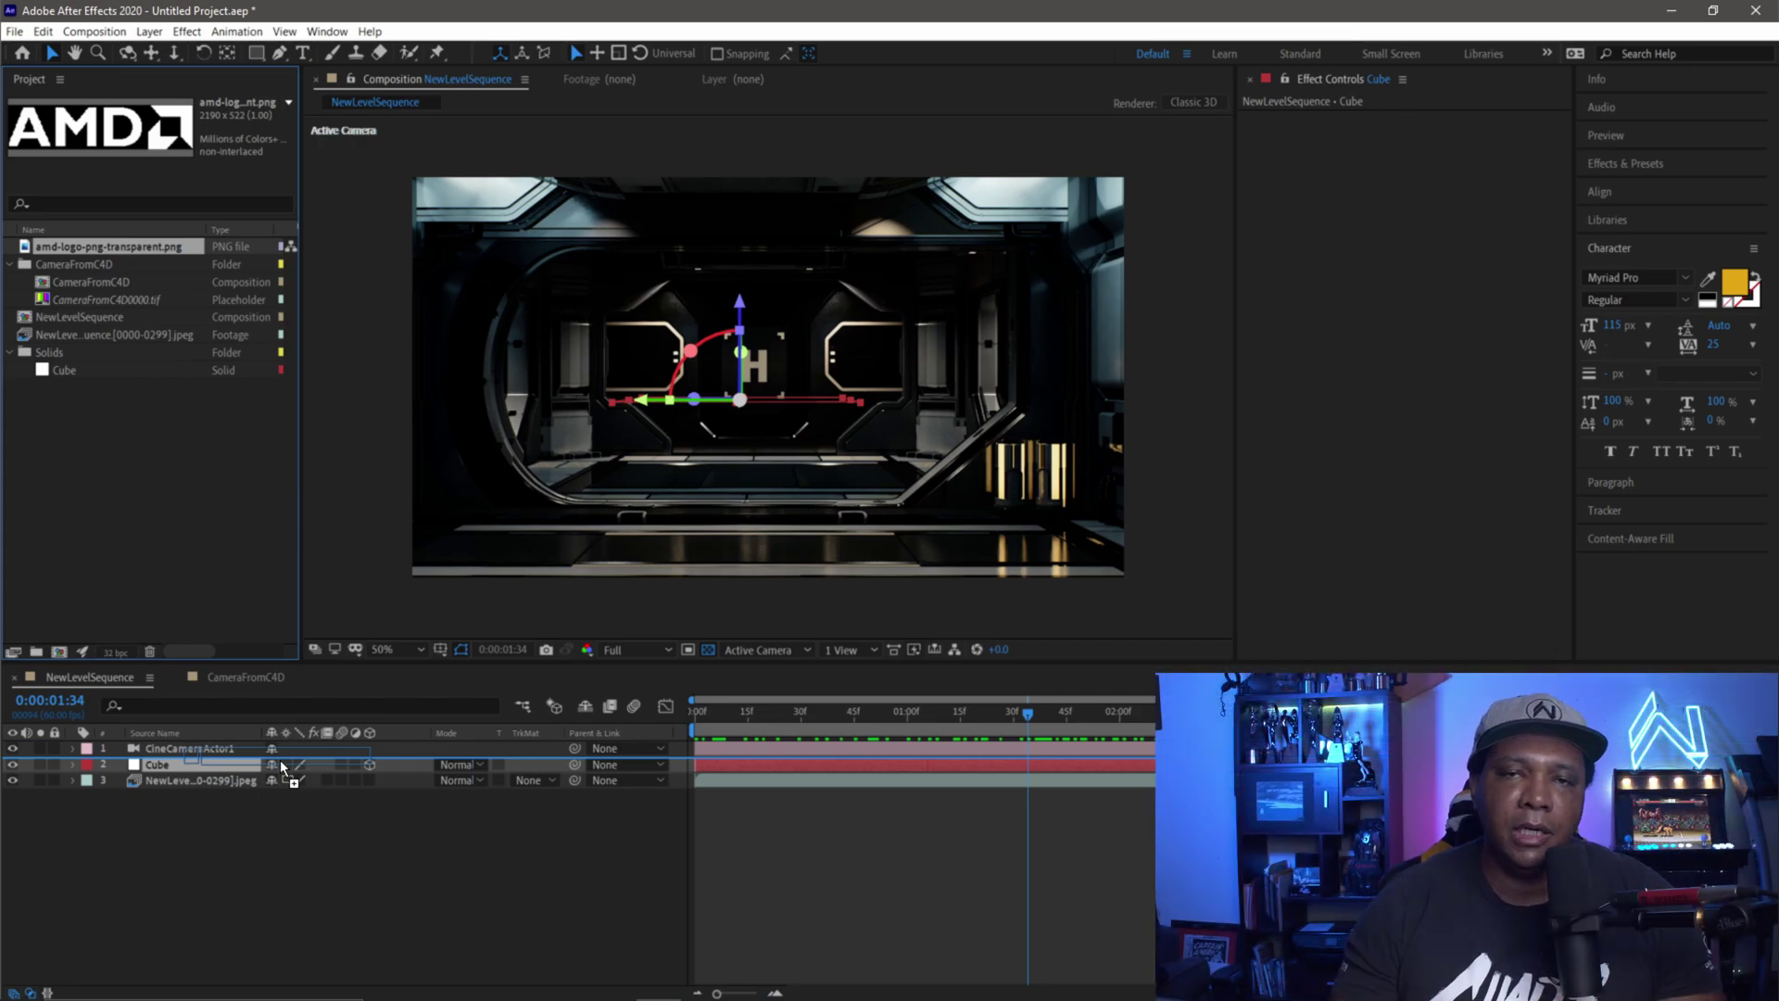
{"action": "left_click_drag", "start_coordinate": [283, 765], "coordinate": [283, 766]}
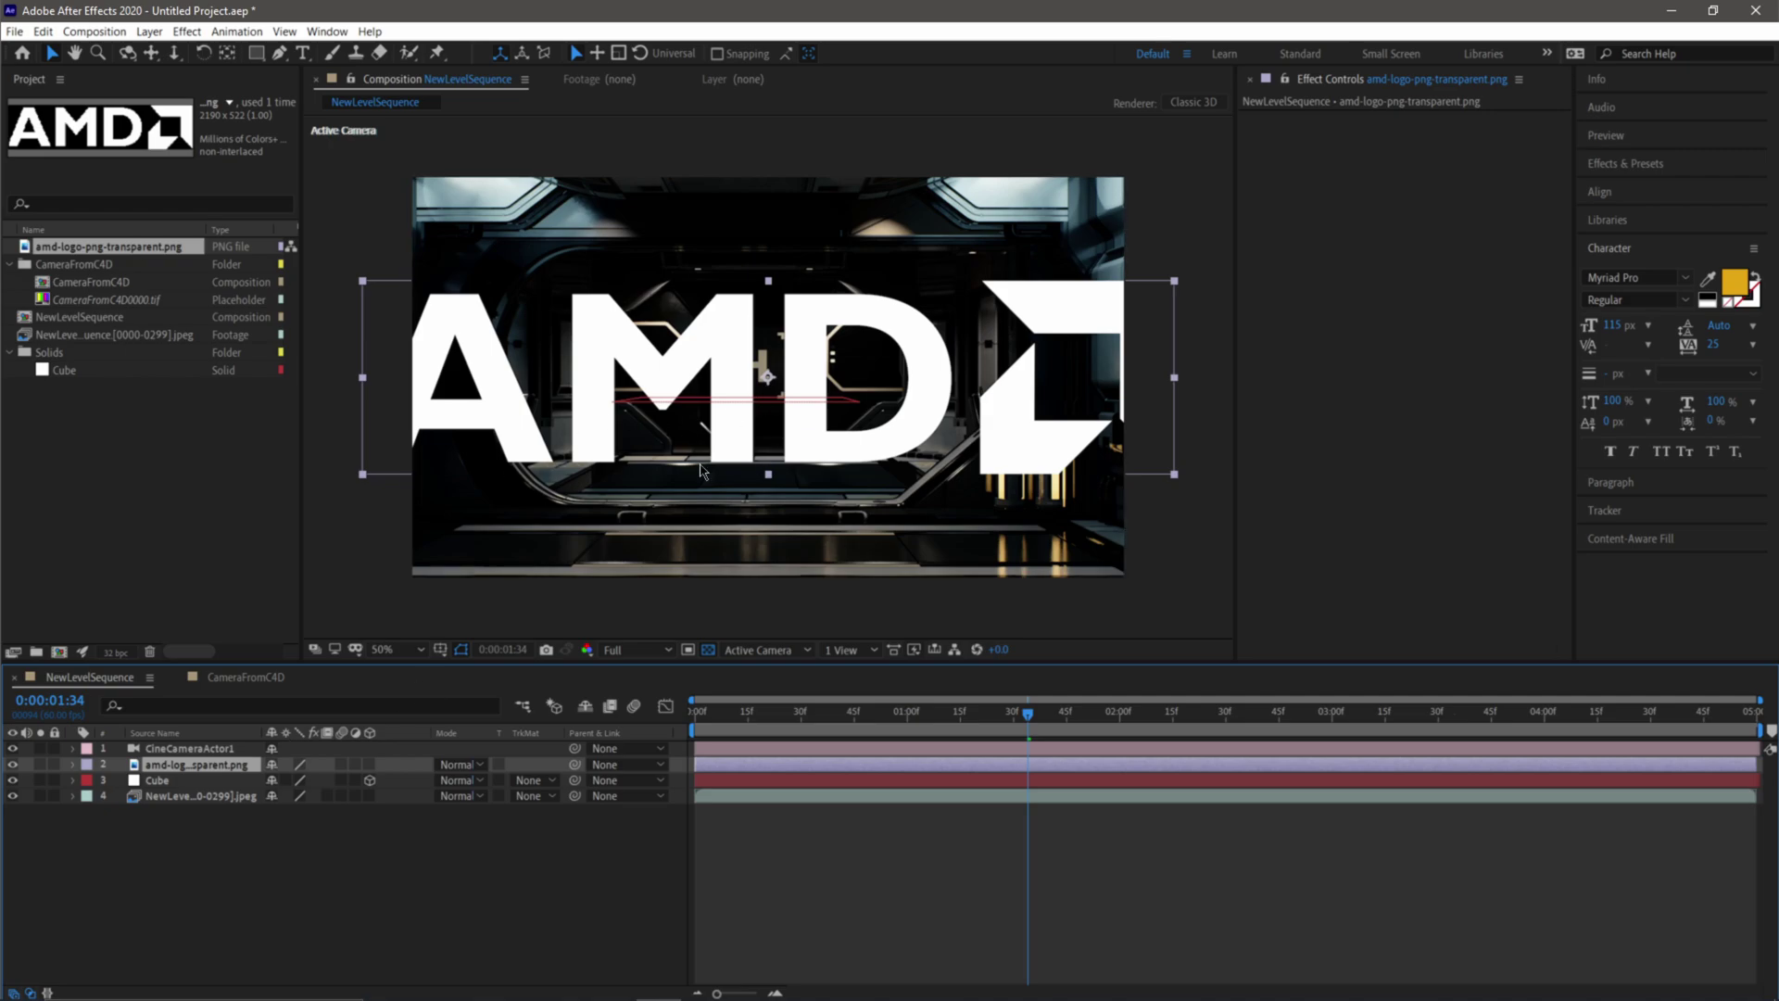
{"action": "left_click", "coordinate": [370, 766]}
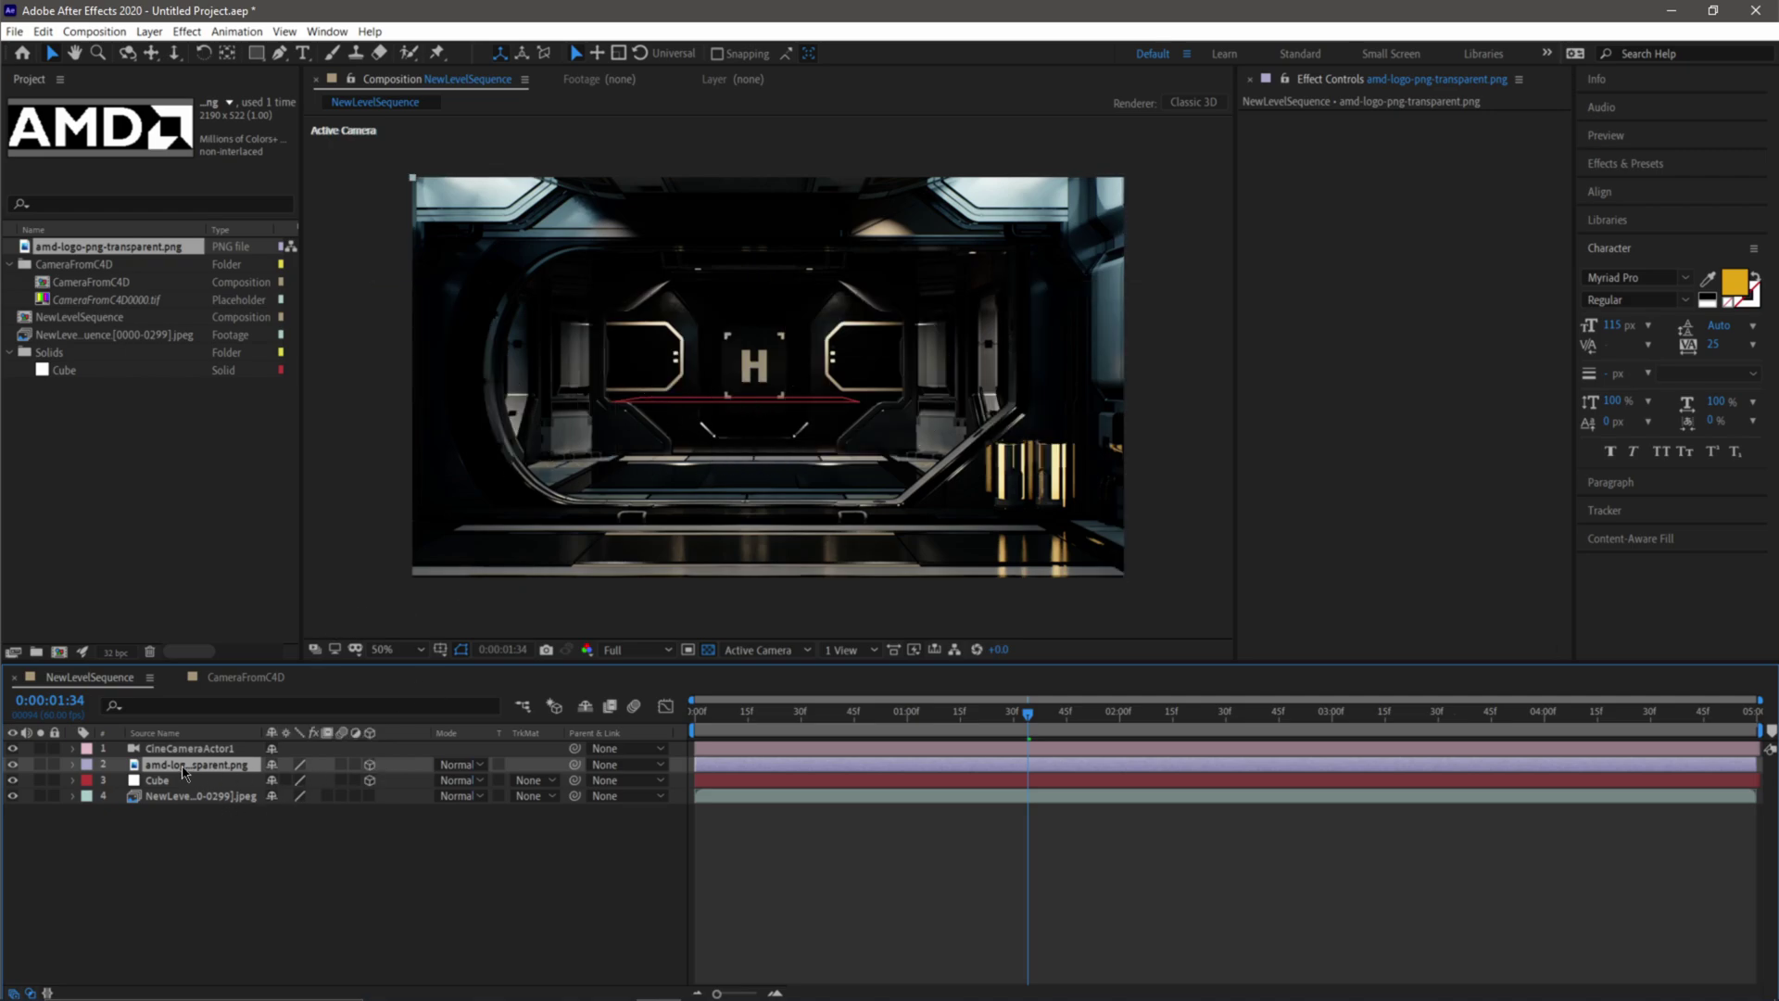
Step: Reveal the Position of the AMD logo and Cube layers, and remove the Cube's Position keyframes at 0:00:00:00
{"action": "key", "text": "p"}
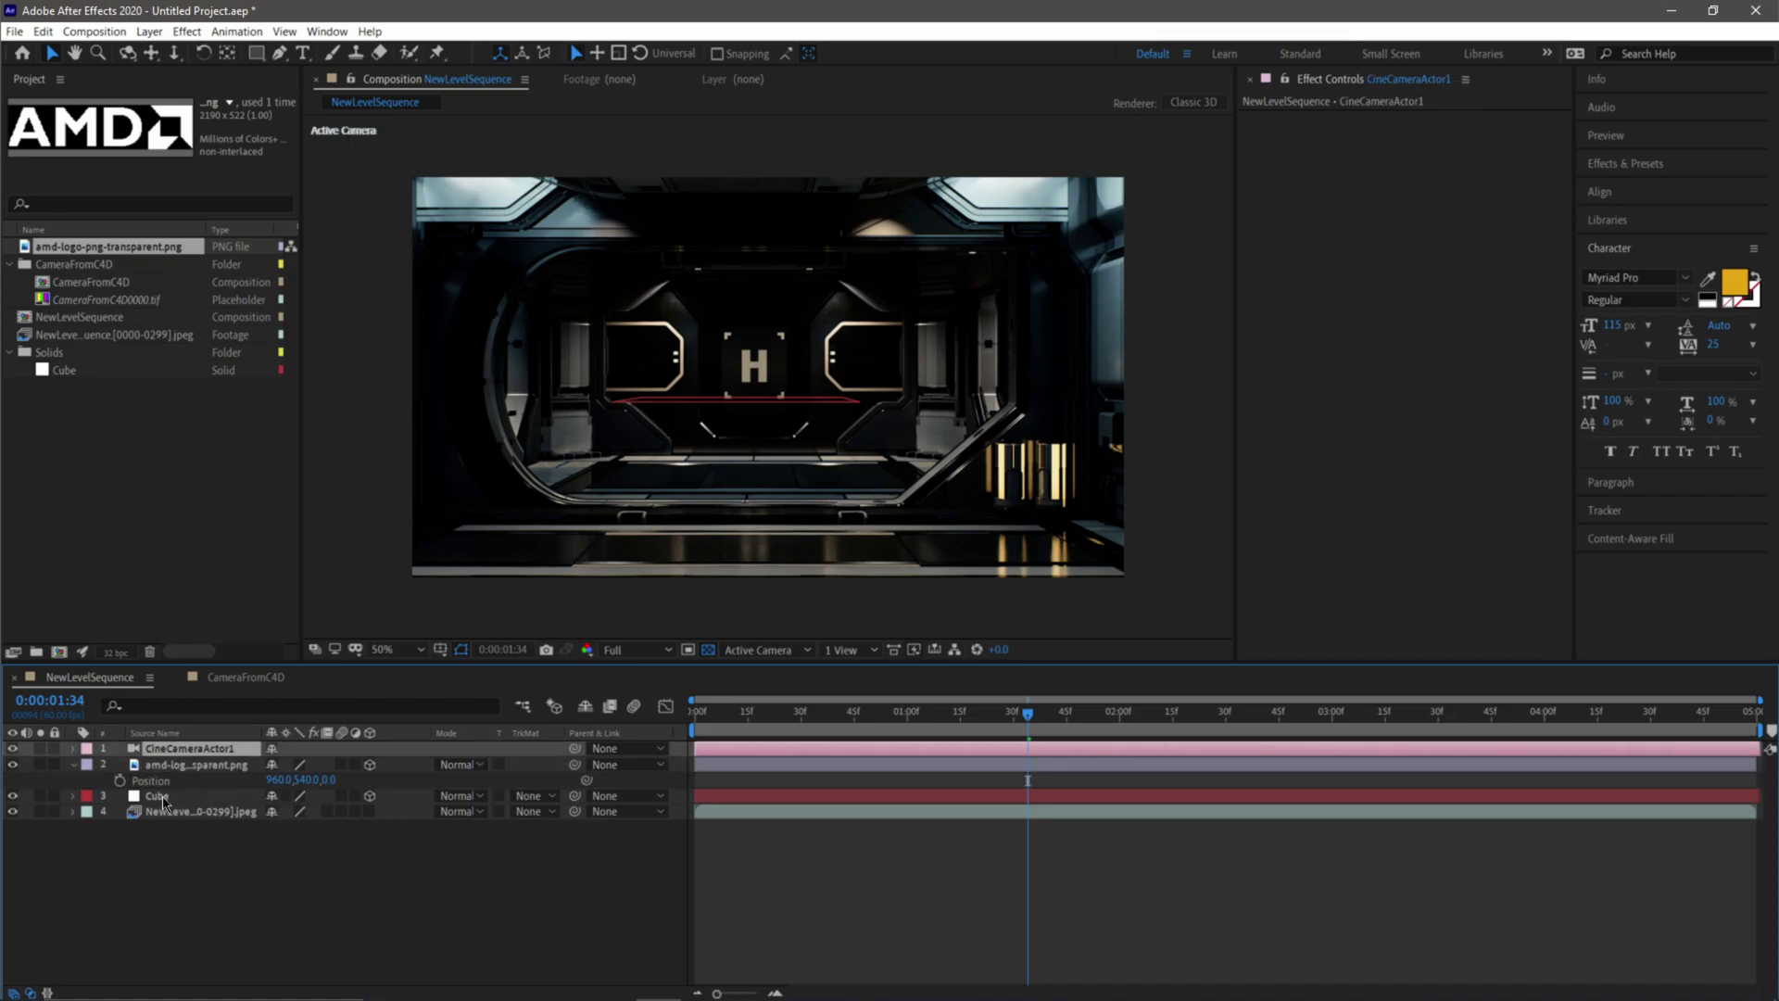
{"action": "left_click", "coordinate": [164, 797]}
{"action": "key", "text": "p"}
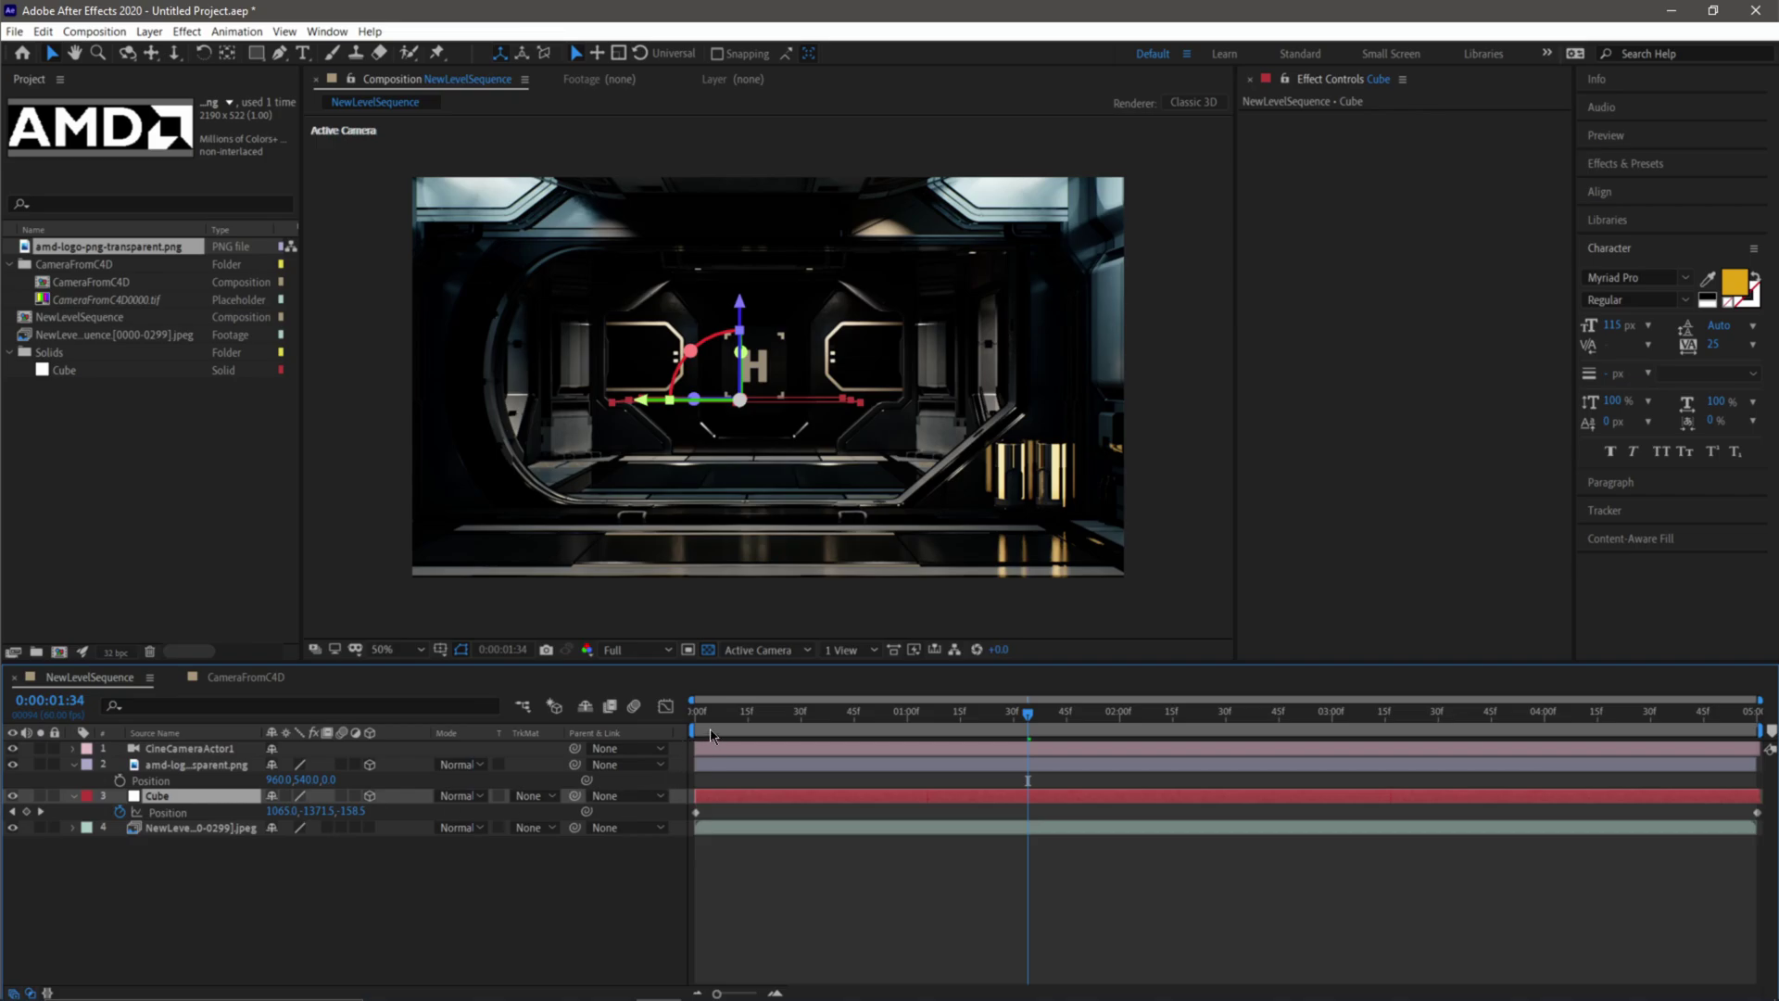
{"action": "key", "text": "space"}
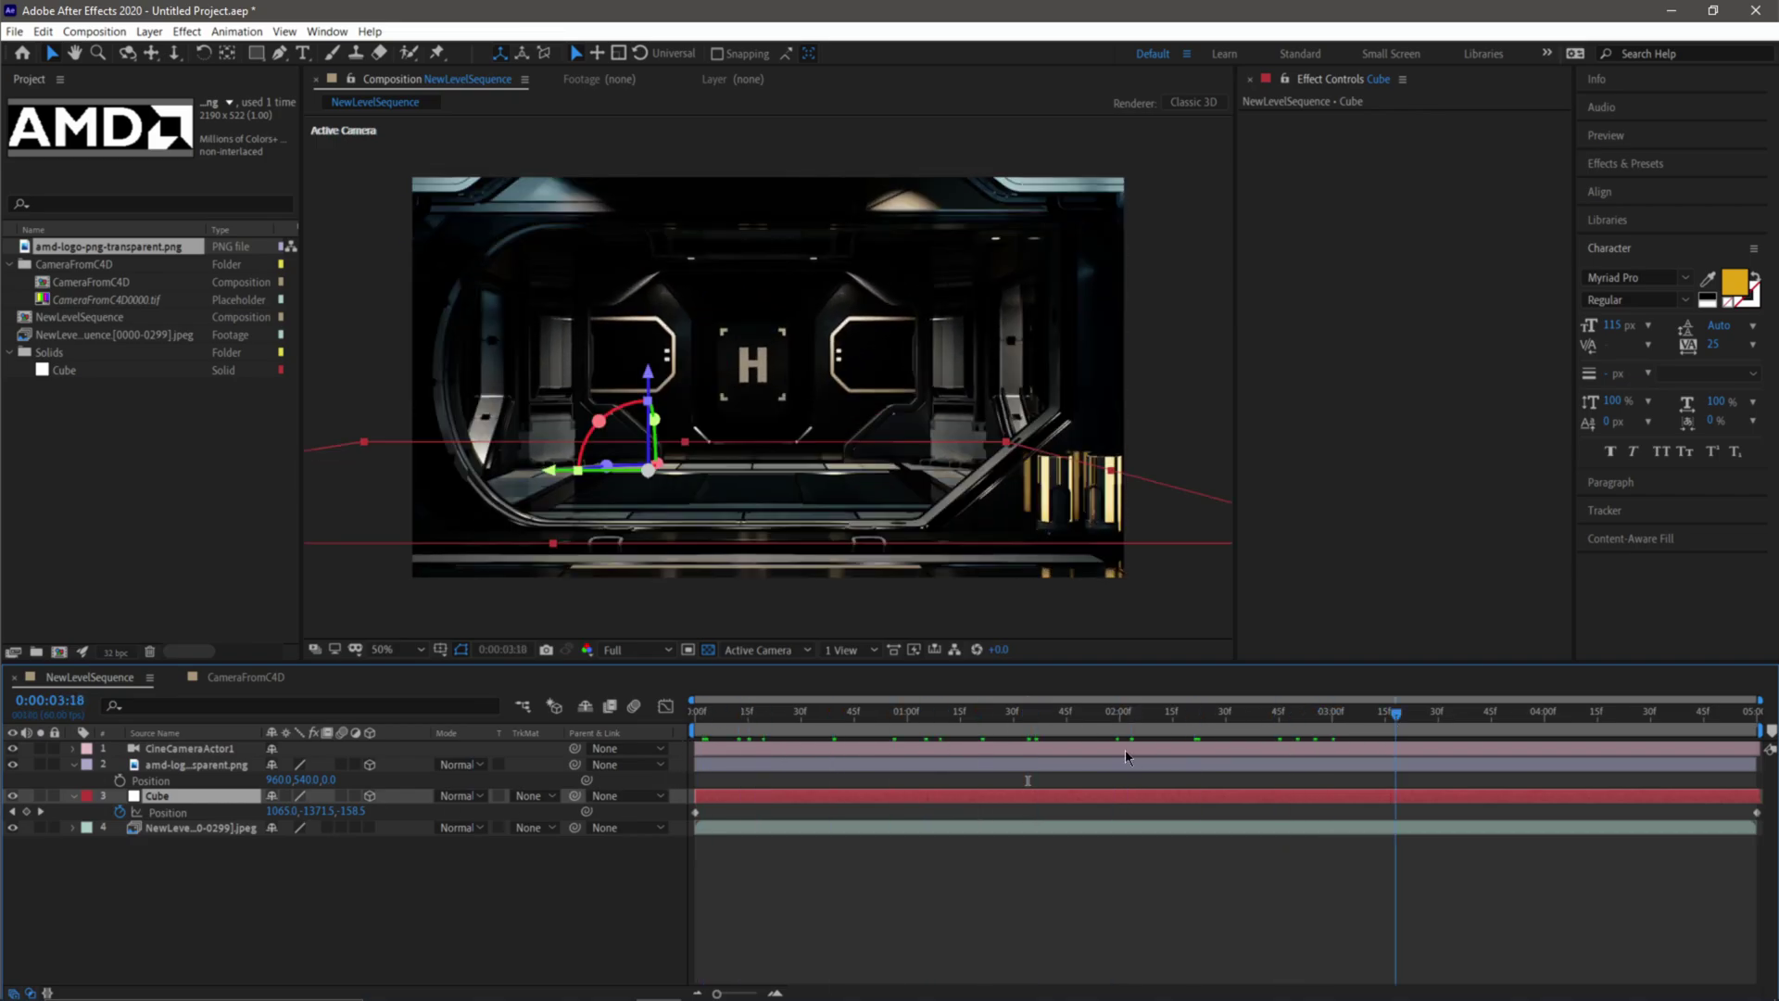
{"action": "key", "text": "space"}
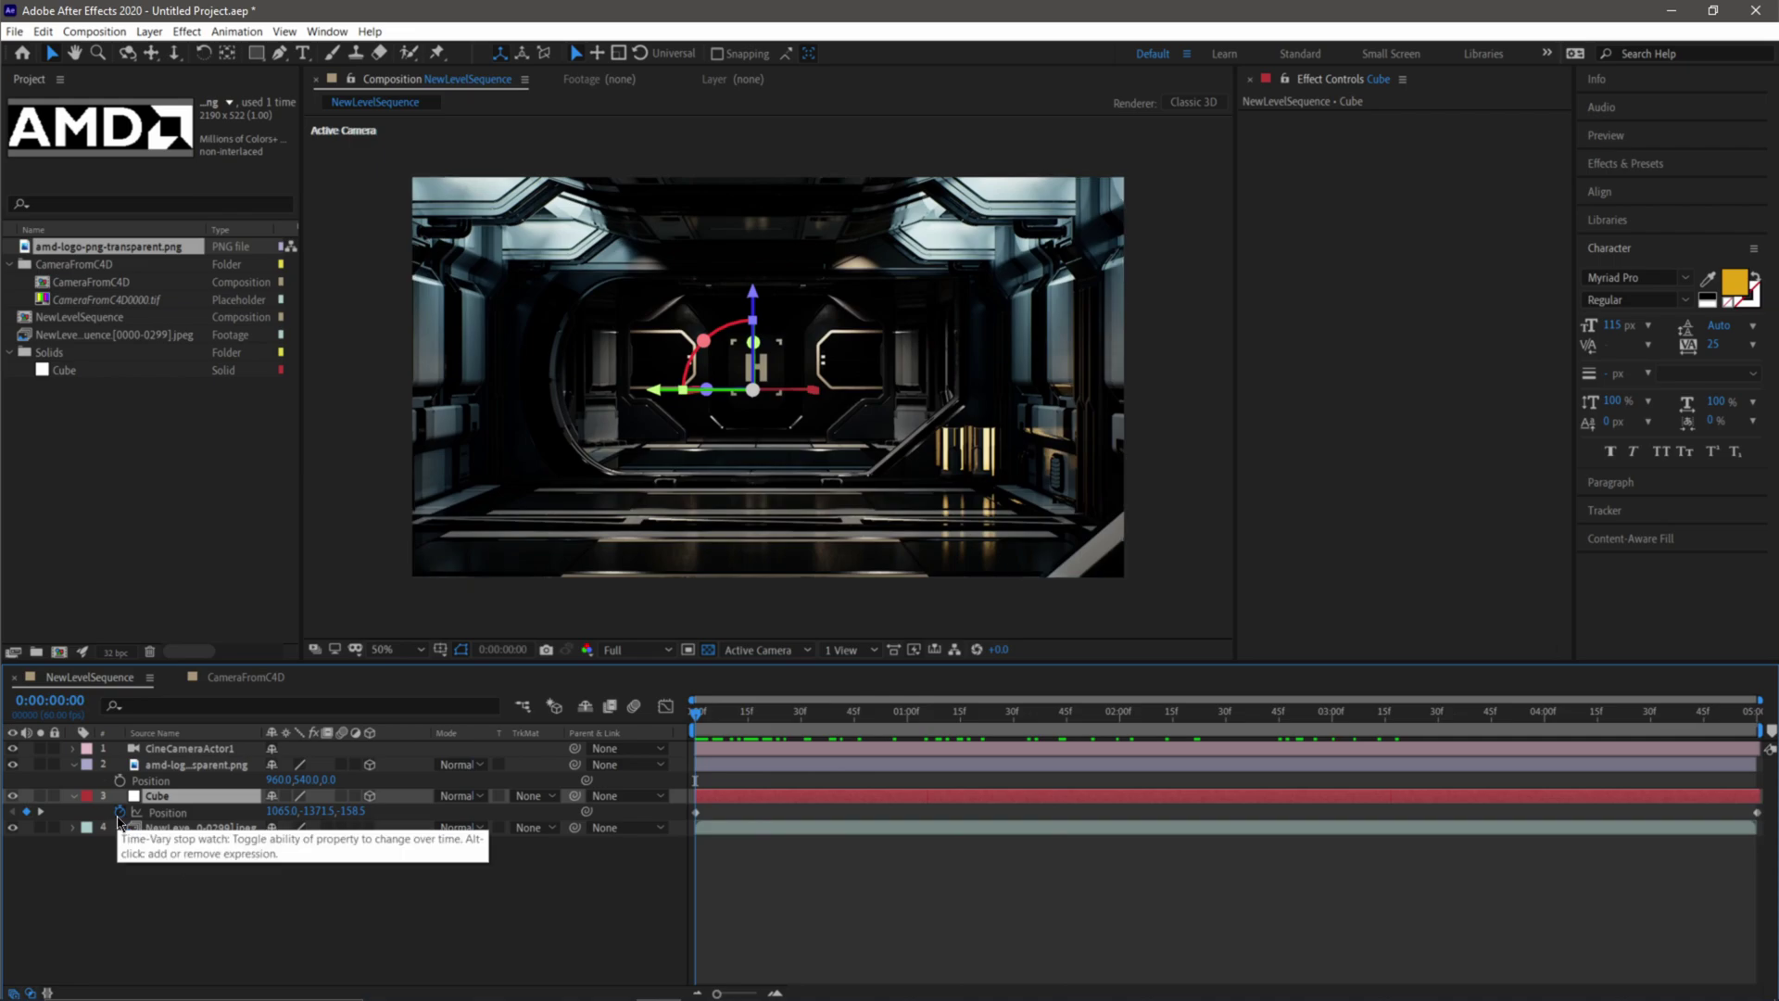
{"action": "left_click", "coordinate": [259, 862]}
Step: Copy the Cube's Position value onto the AMD logo layer's Position
{"action": "left_click", "coordinate": [165, 815]}
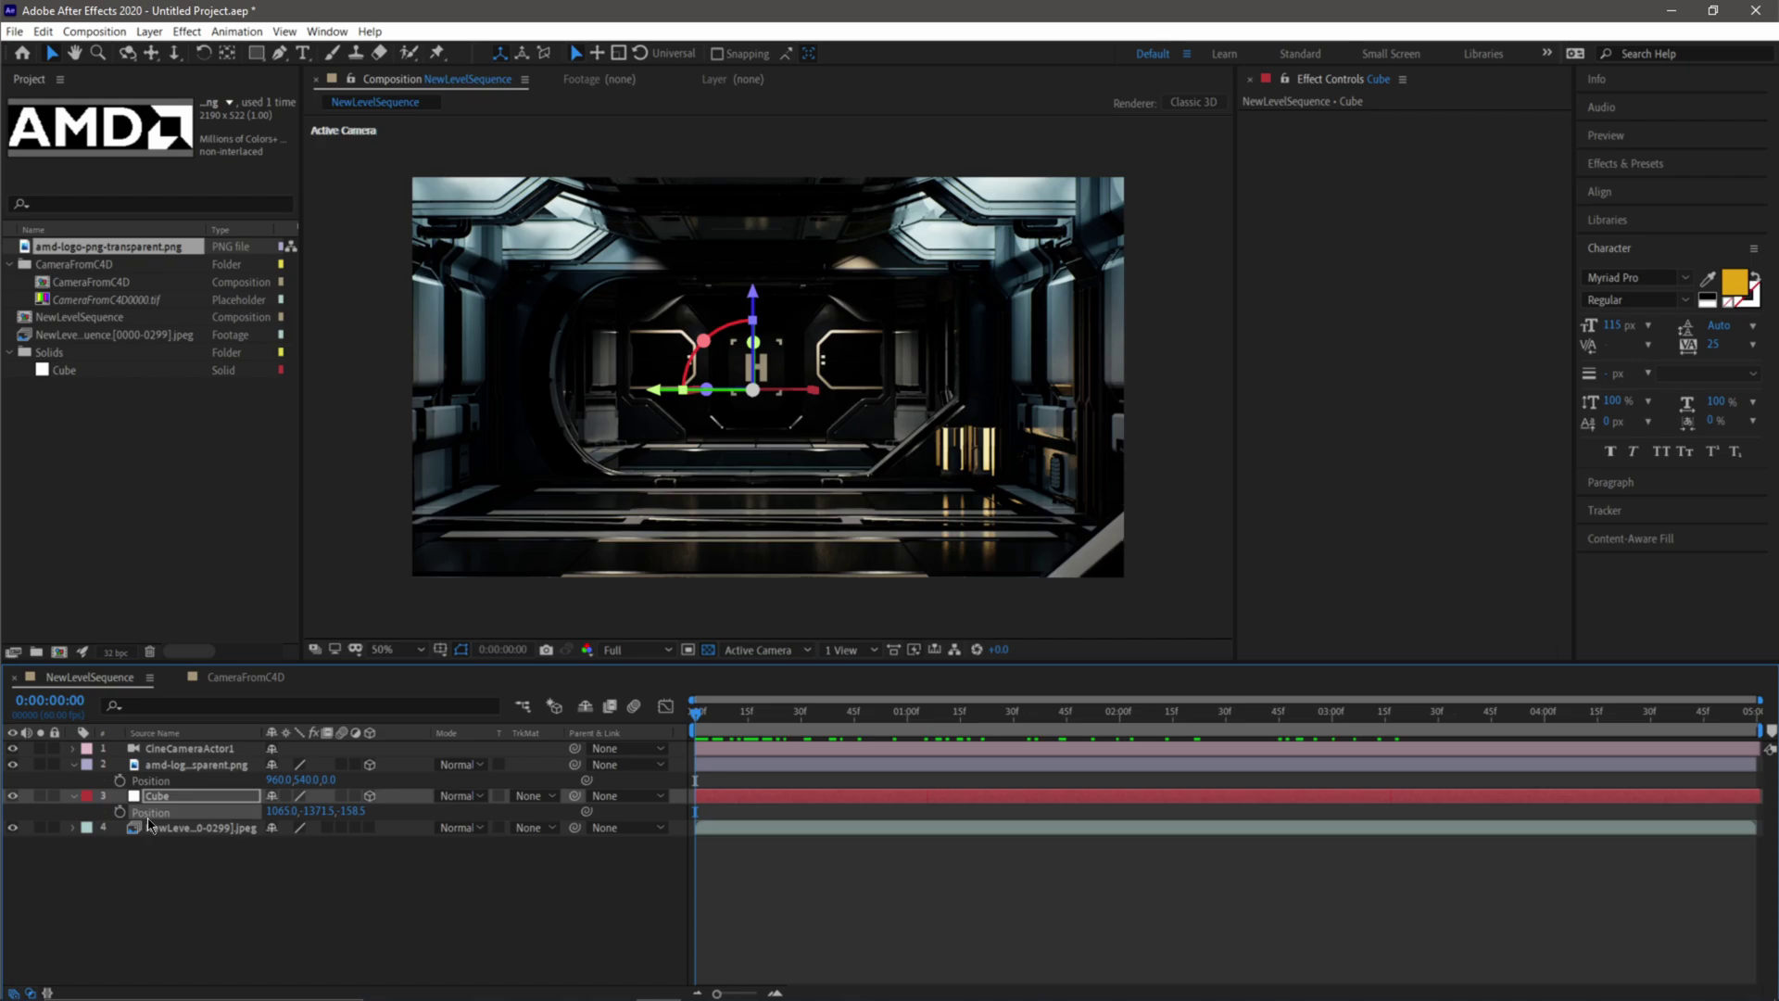
{"action": "left_click", "coordinate": [164, 782]}
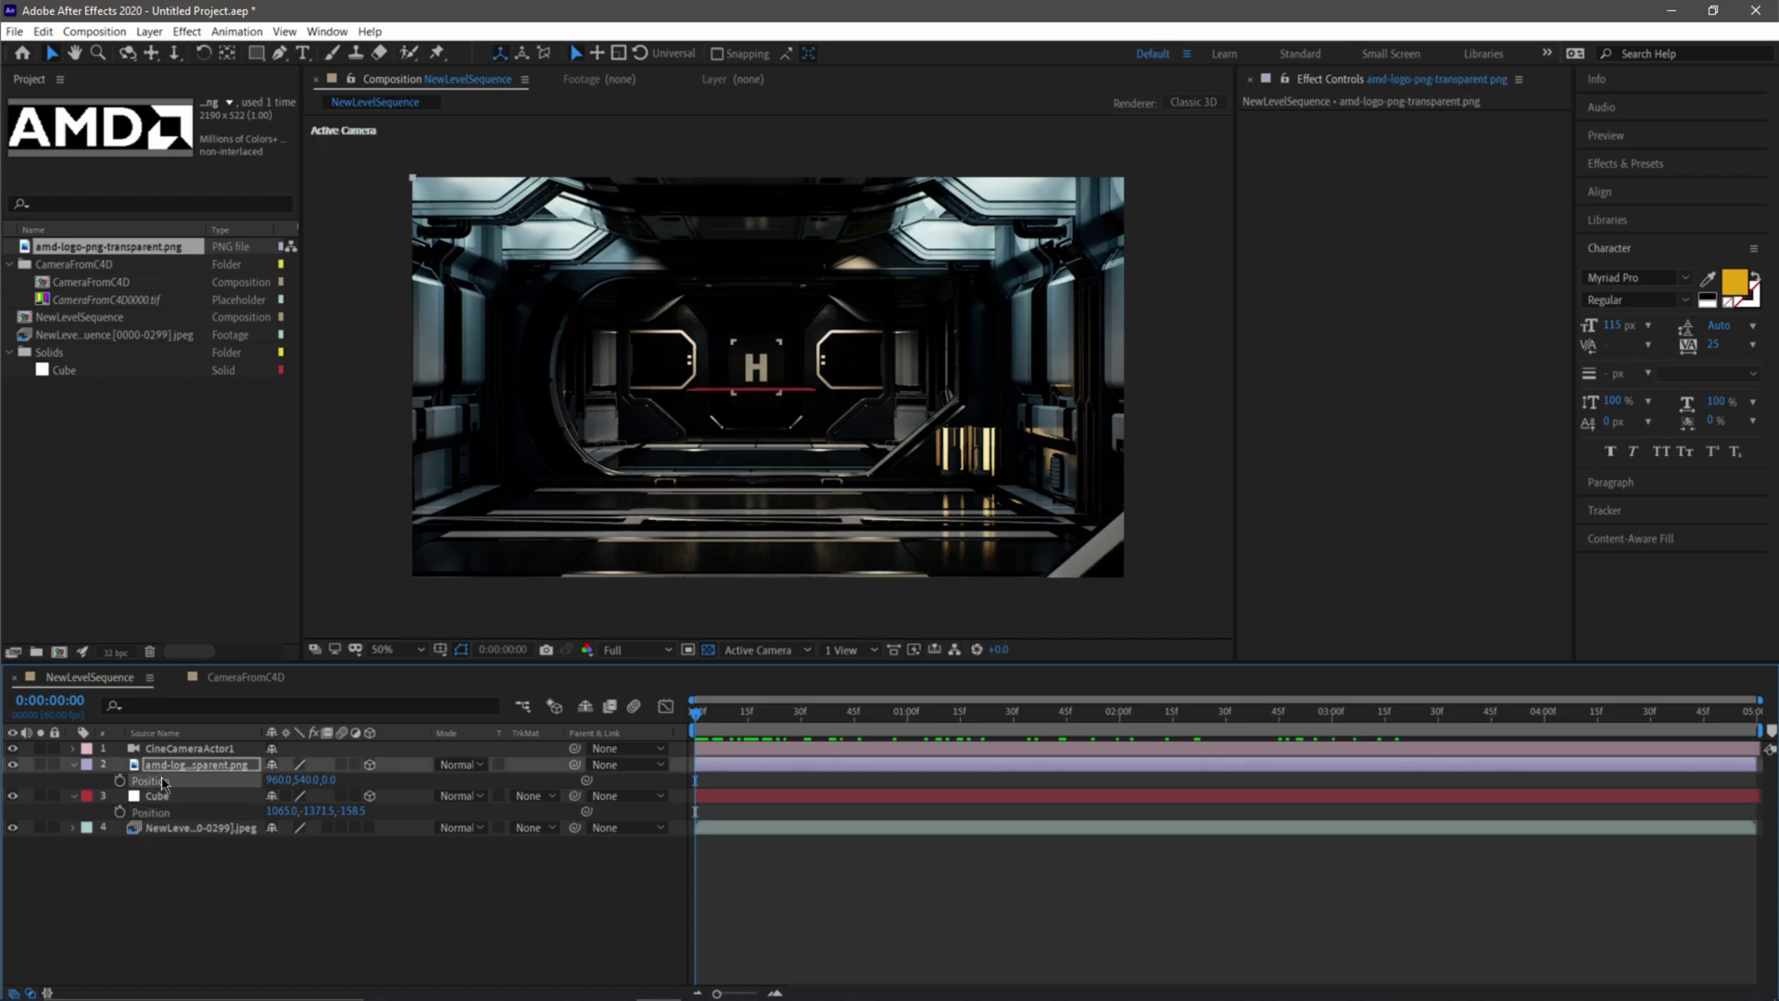
{"action": "key", "text": "ctrl+v"}
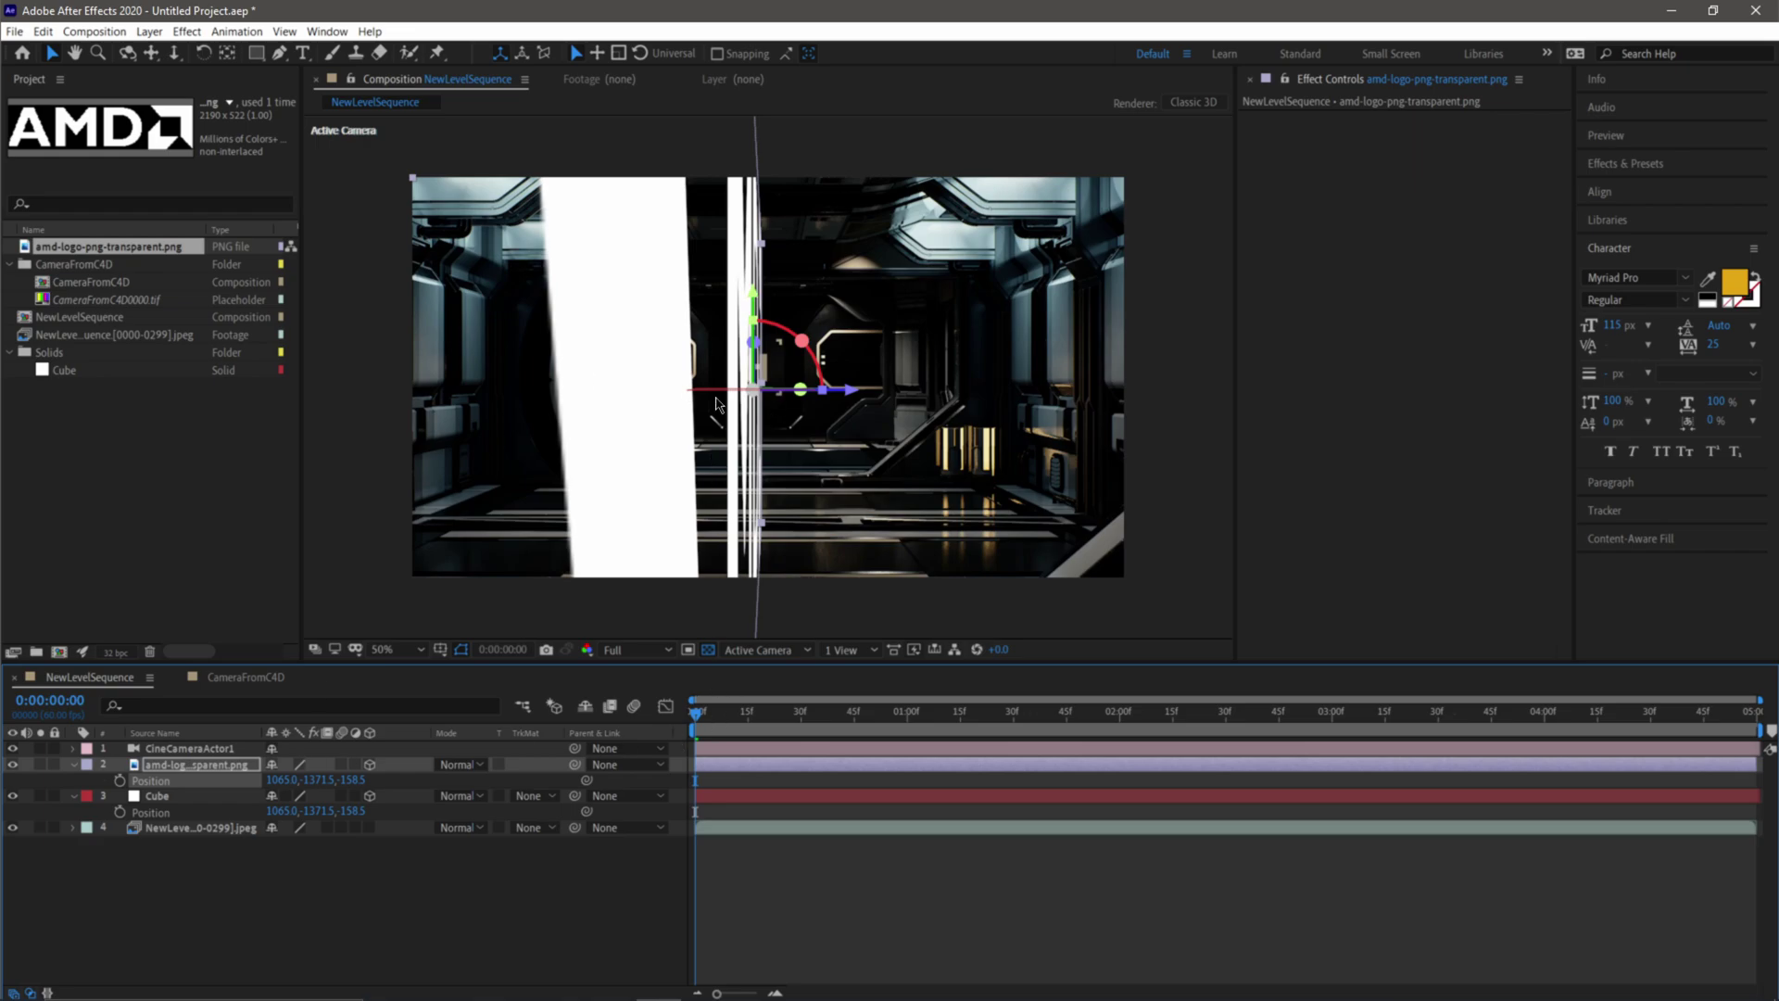
Step: Set the AMD logo layer's Y Rotation to 90° so it faces the camera
{"action": "left_click", "coordinate": [230, 766]}
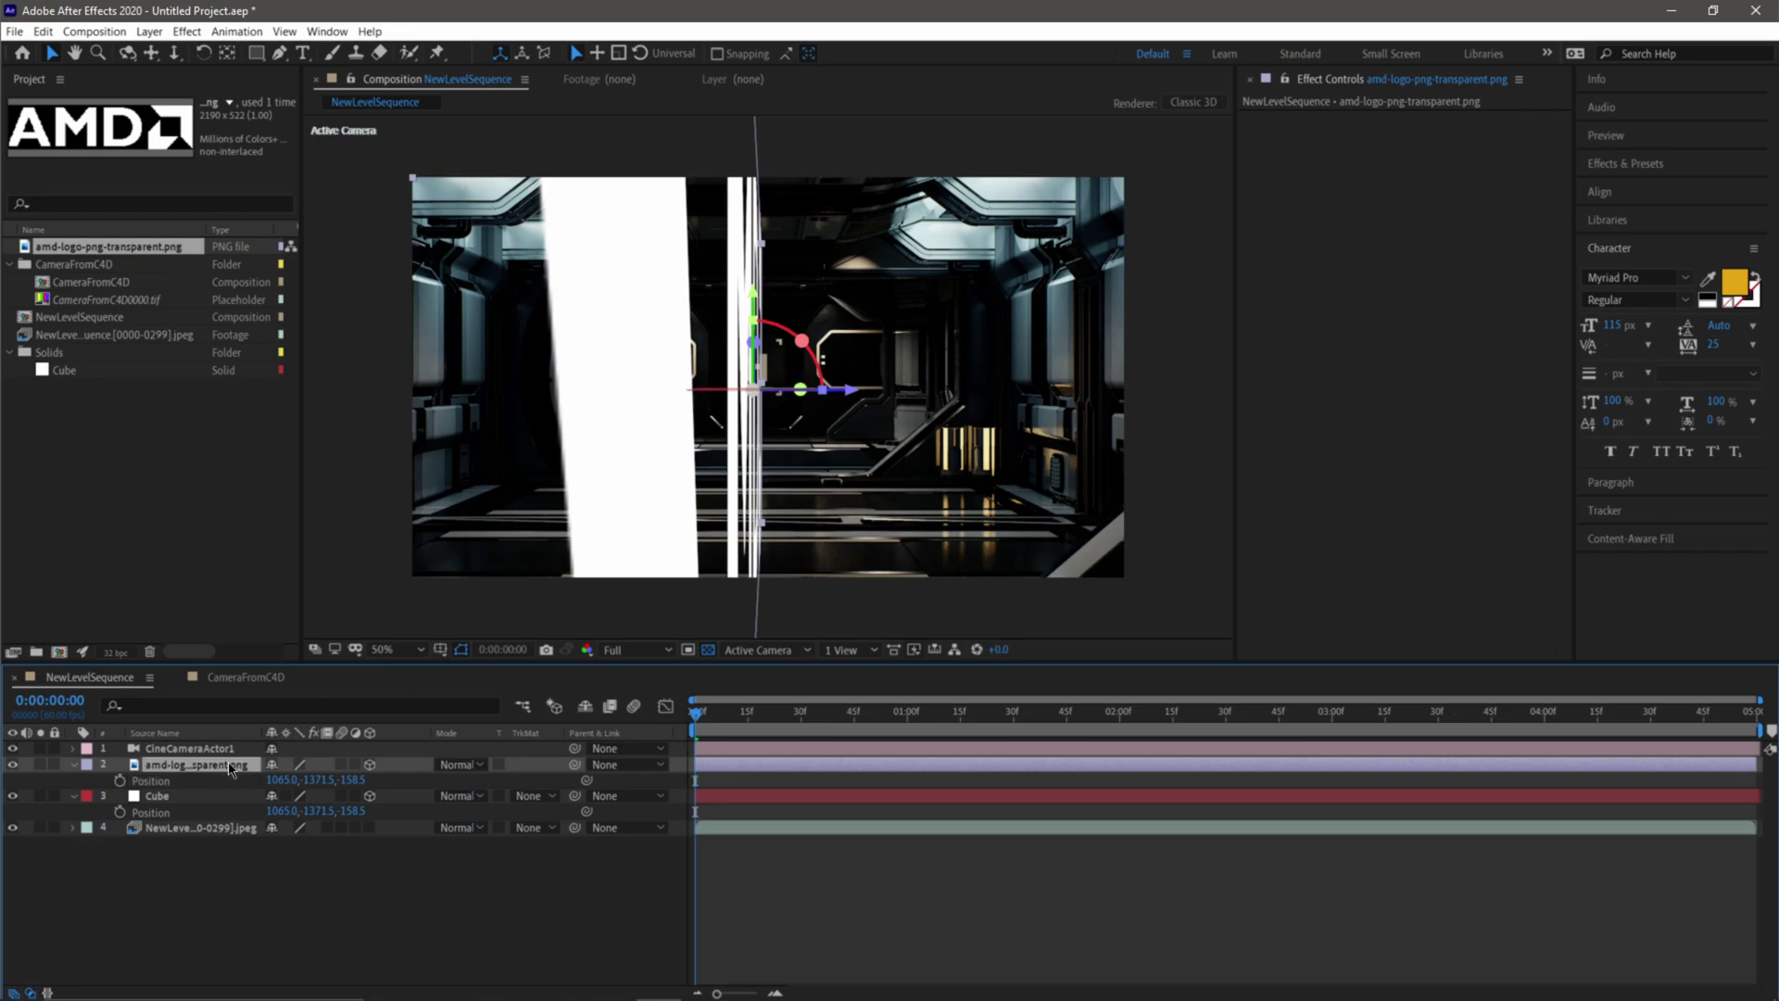
{"action": "key", "text": "r"}
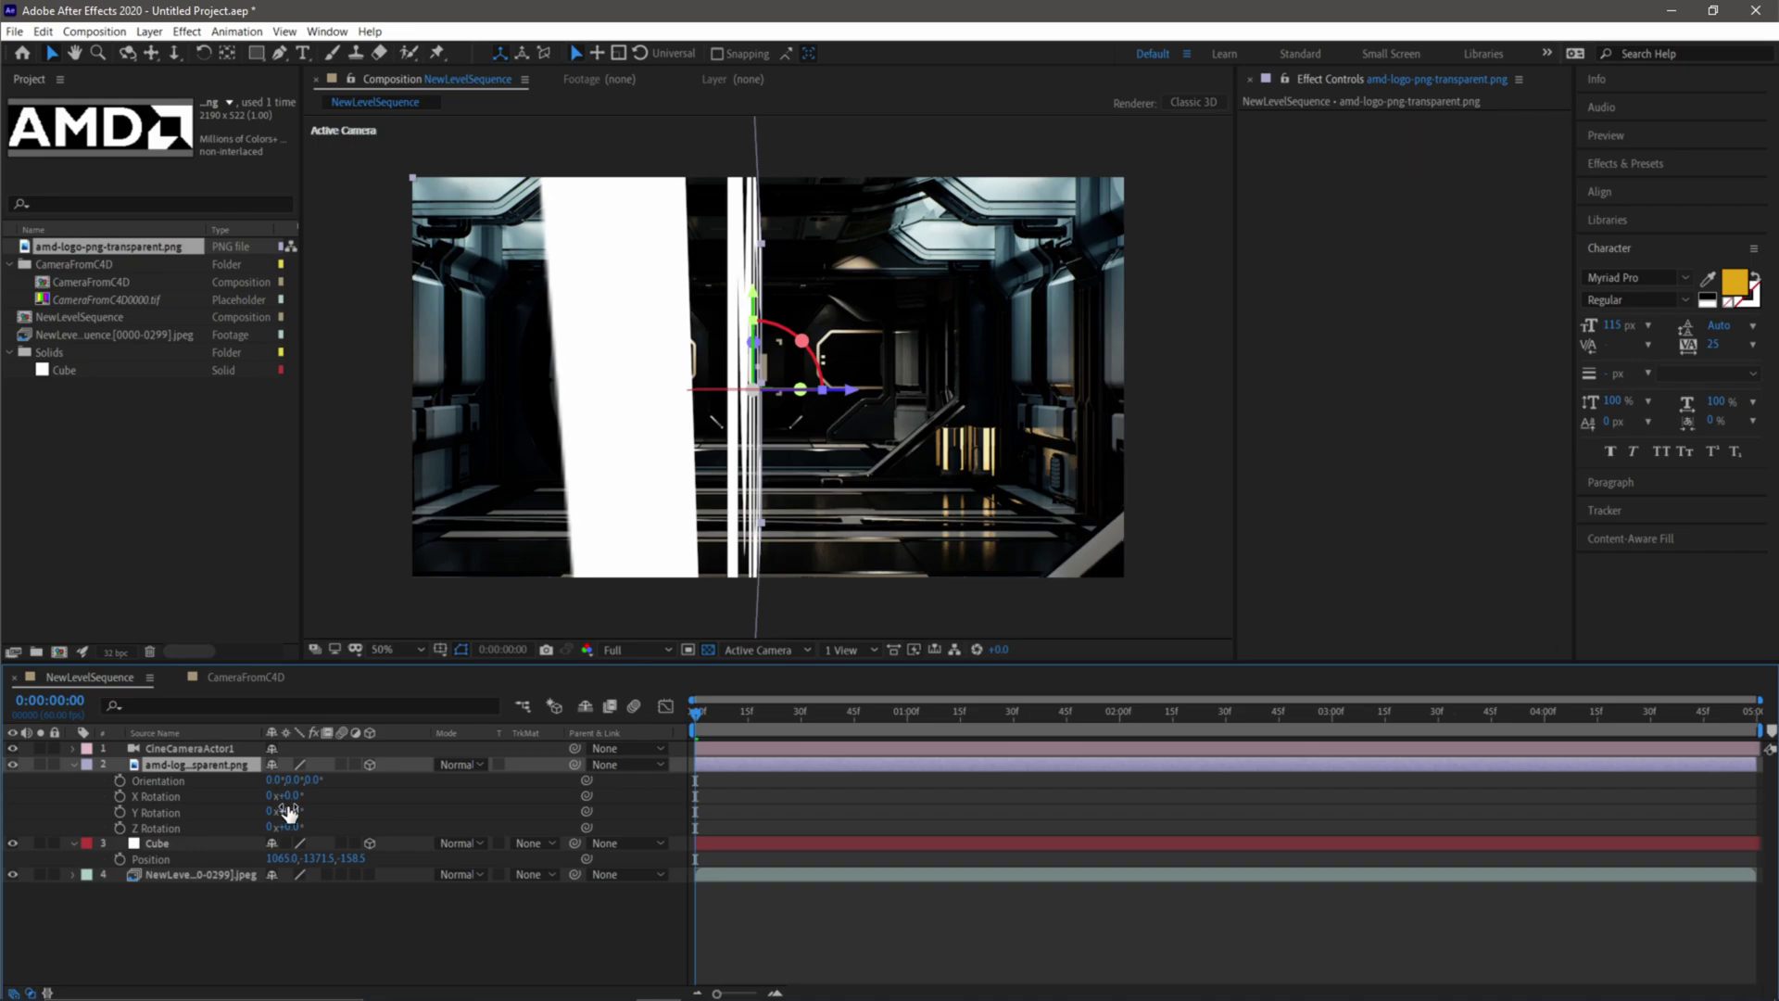
{"action": "left_click_drag", "start_coordinate": [290, 813], "coordinate": [357, 814]}
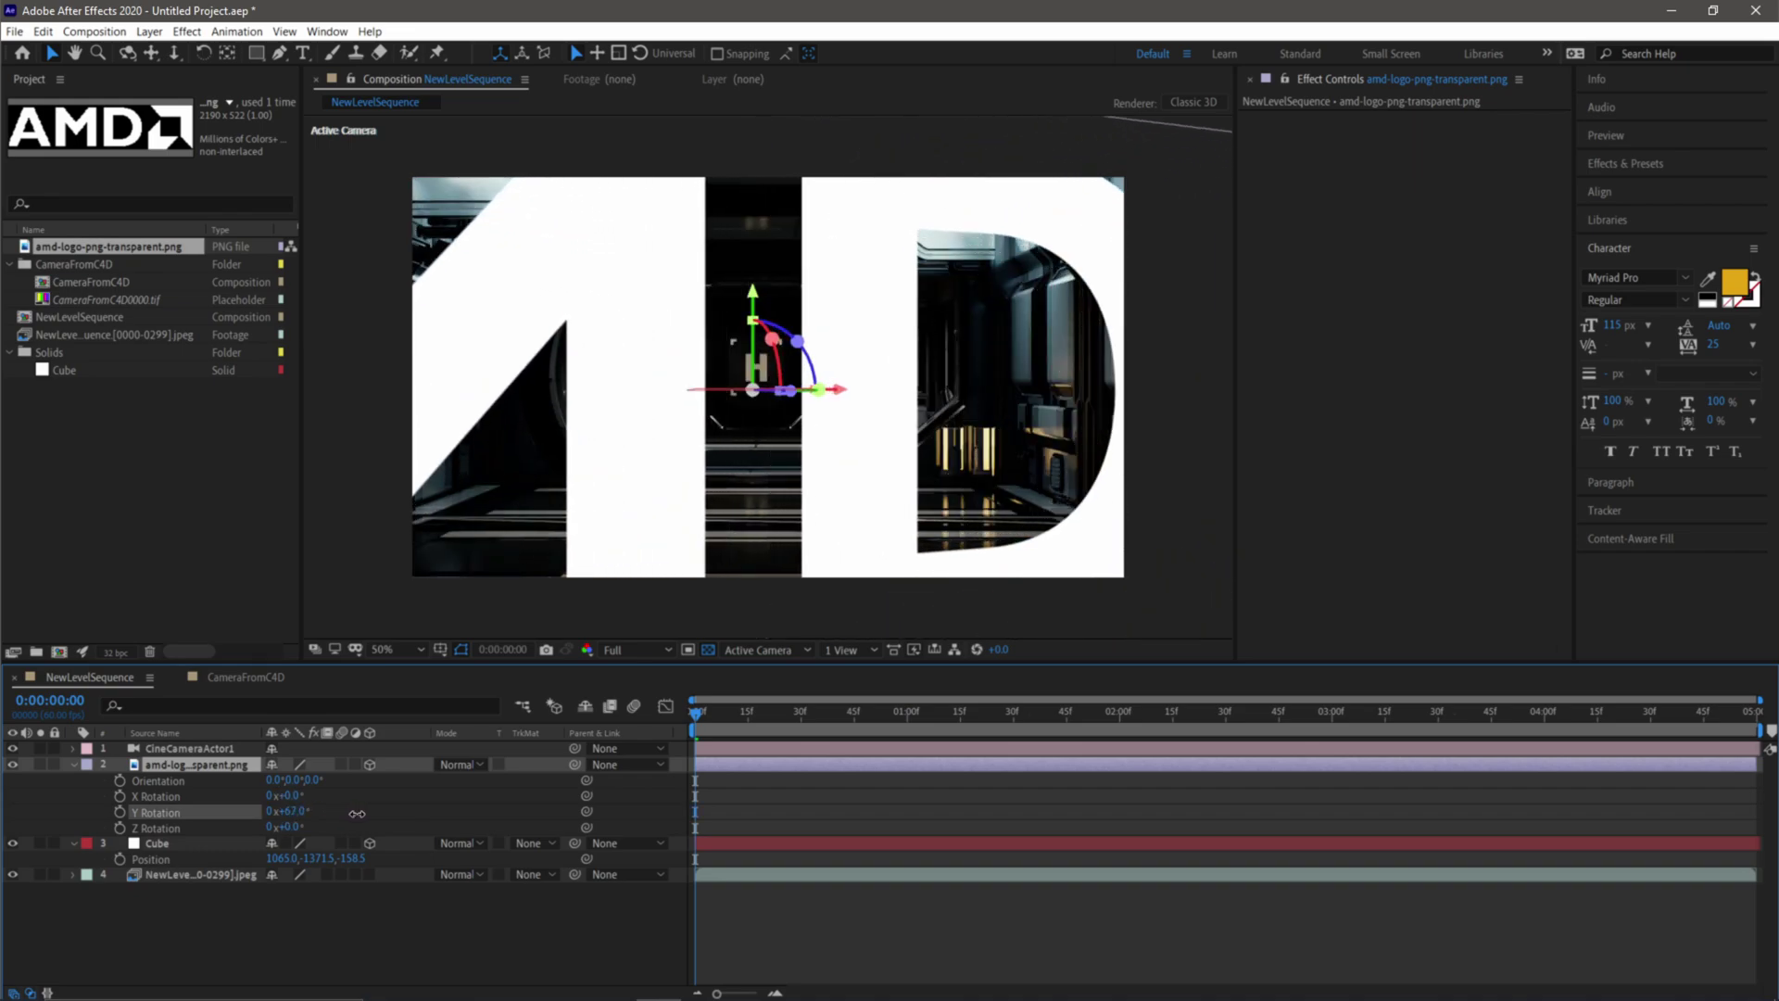
{"action": "key", "text": "Return"}
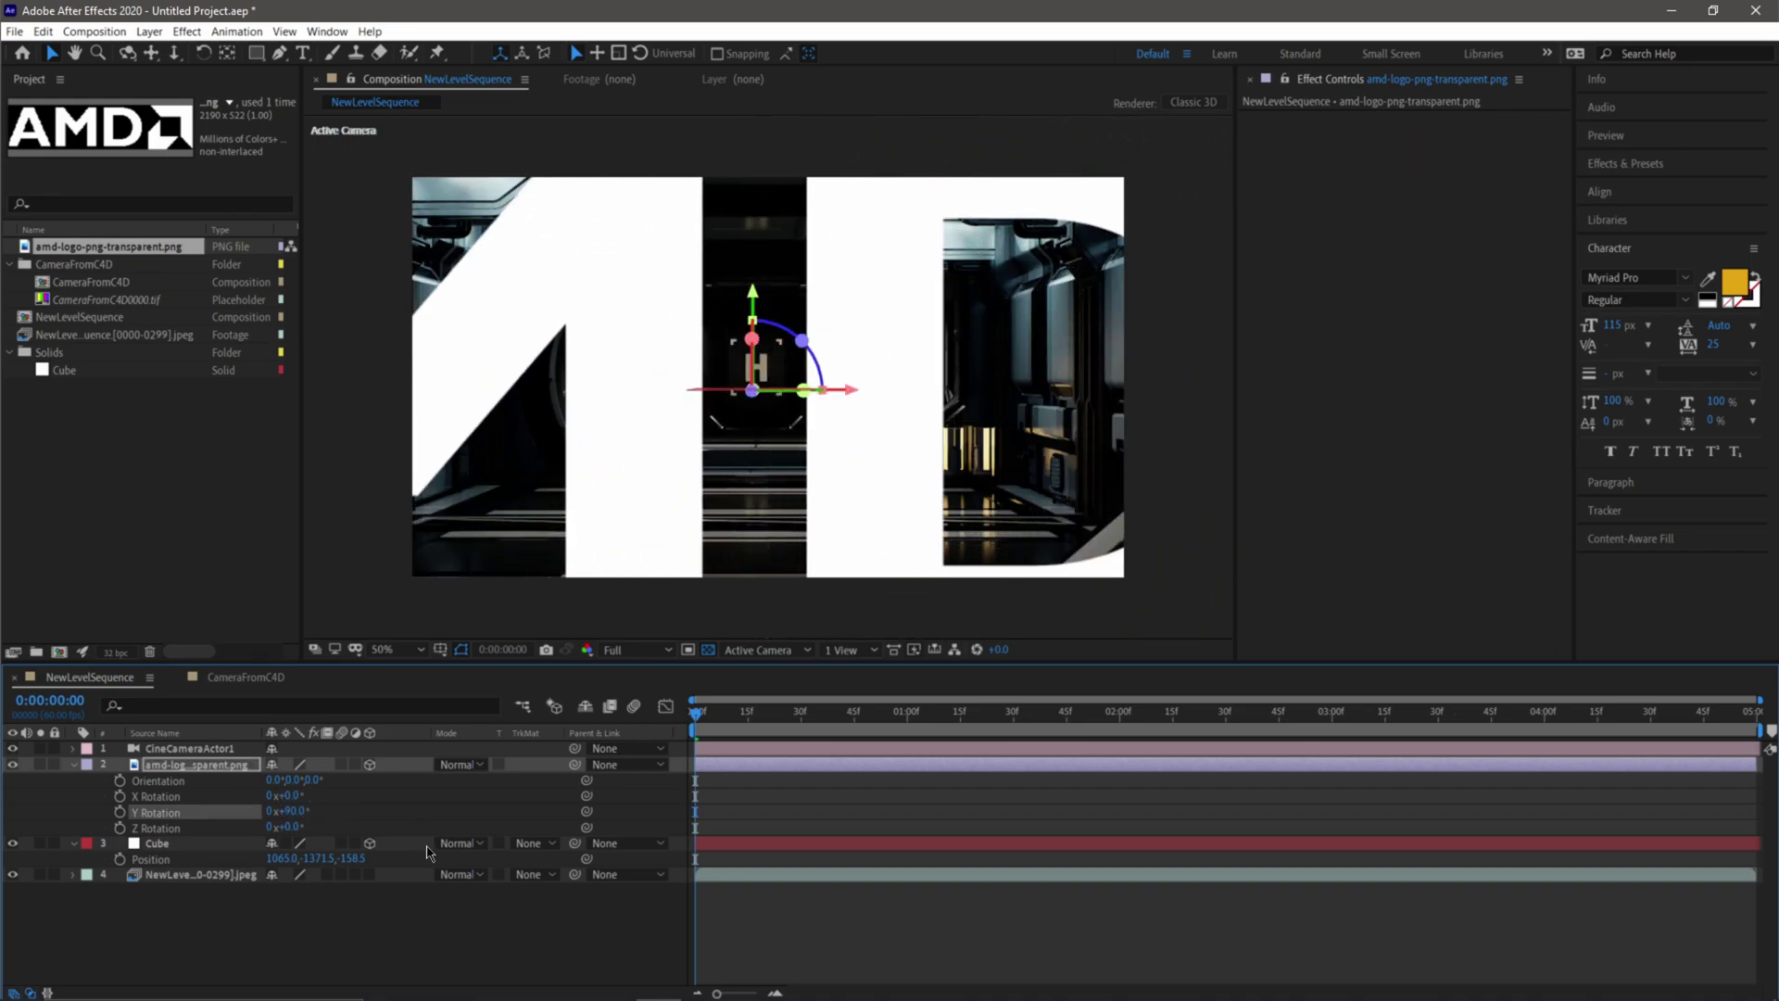
Step: Scale the AMD logo layer down to 14% and hide the Cube layer
{"action": "key", "text": "s"}
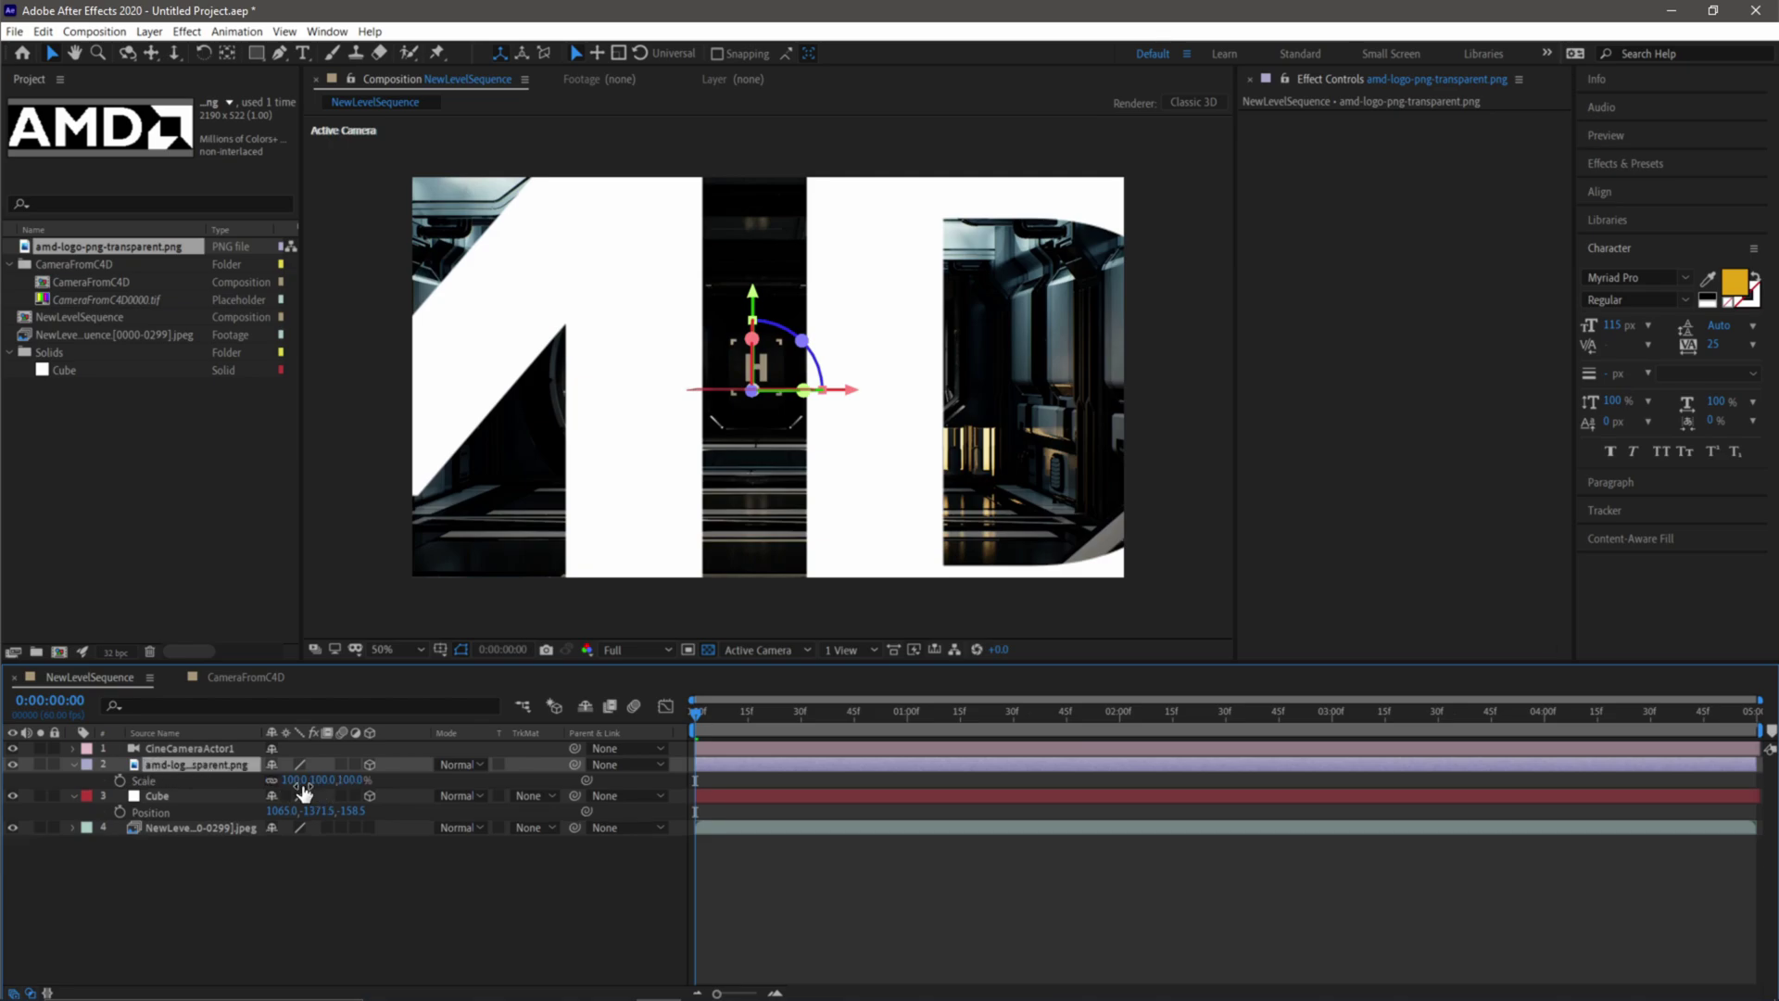
{"action": "left_click_drag", "start_coordinate": [298, 781], "coordinate": [221, 787]}
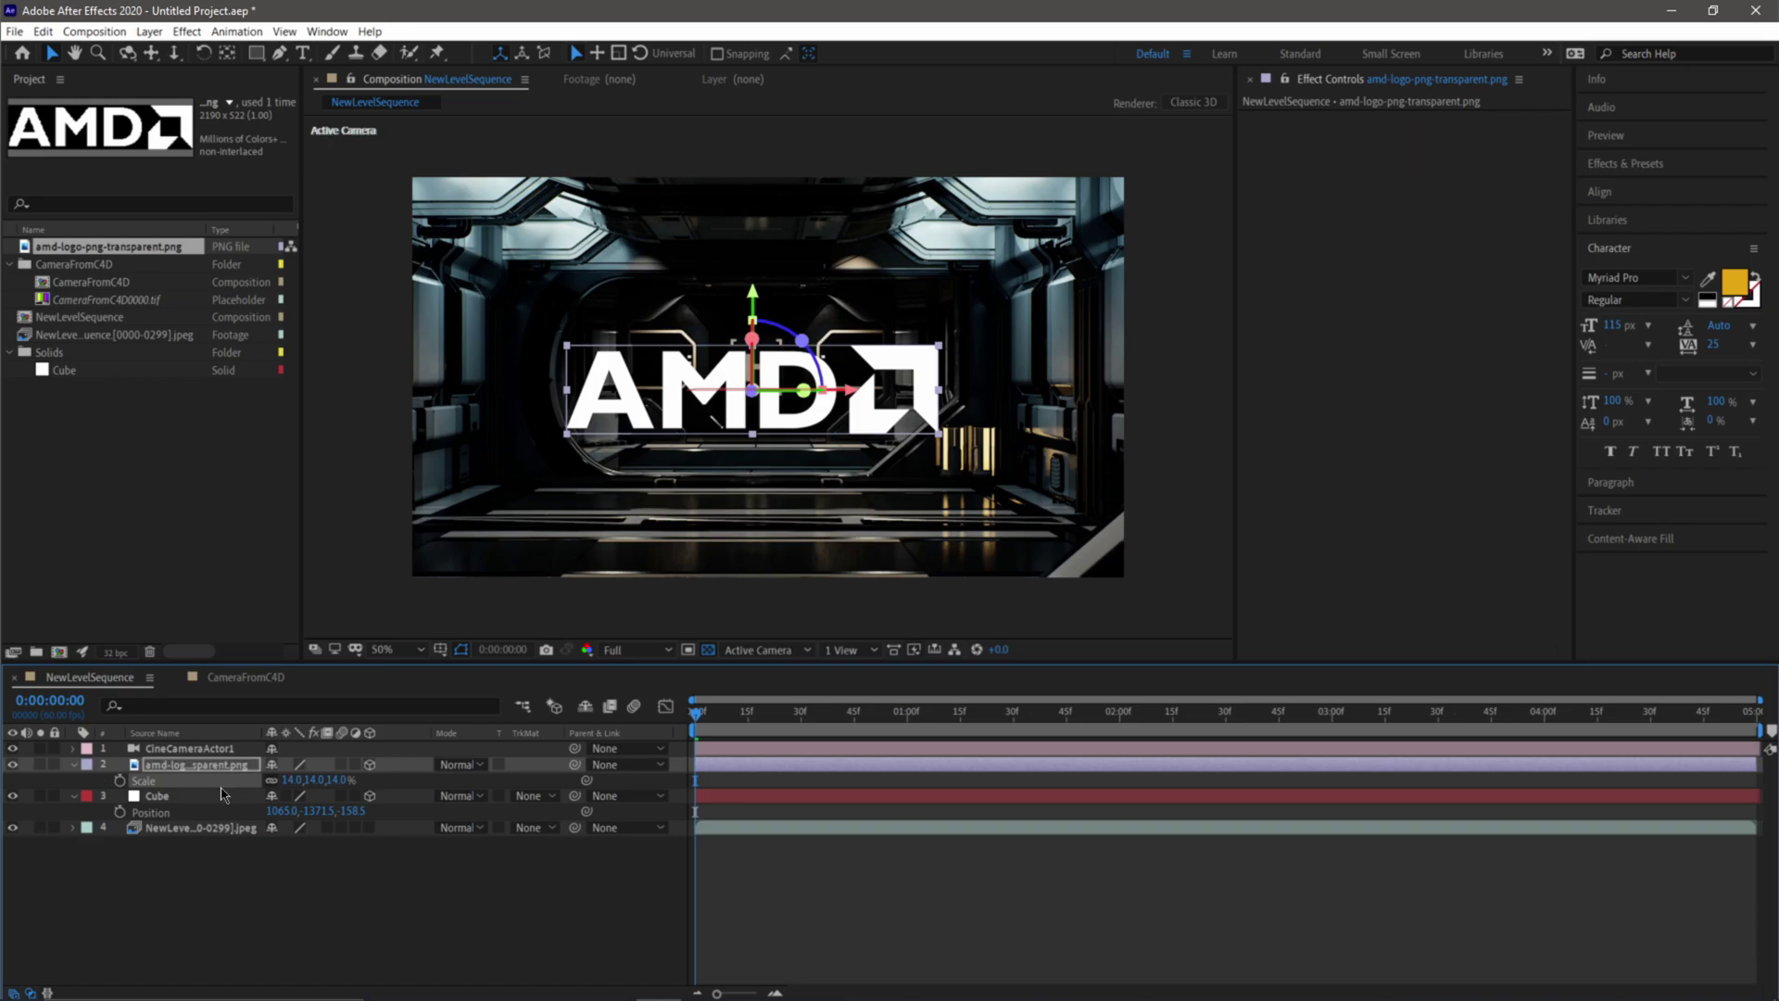
{"action": "left_click", "coordinate": [290, 969]}
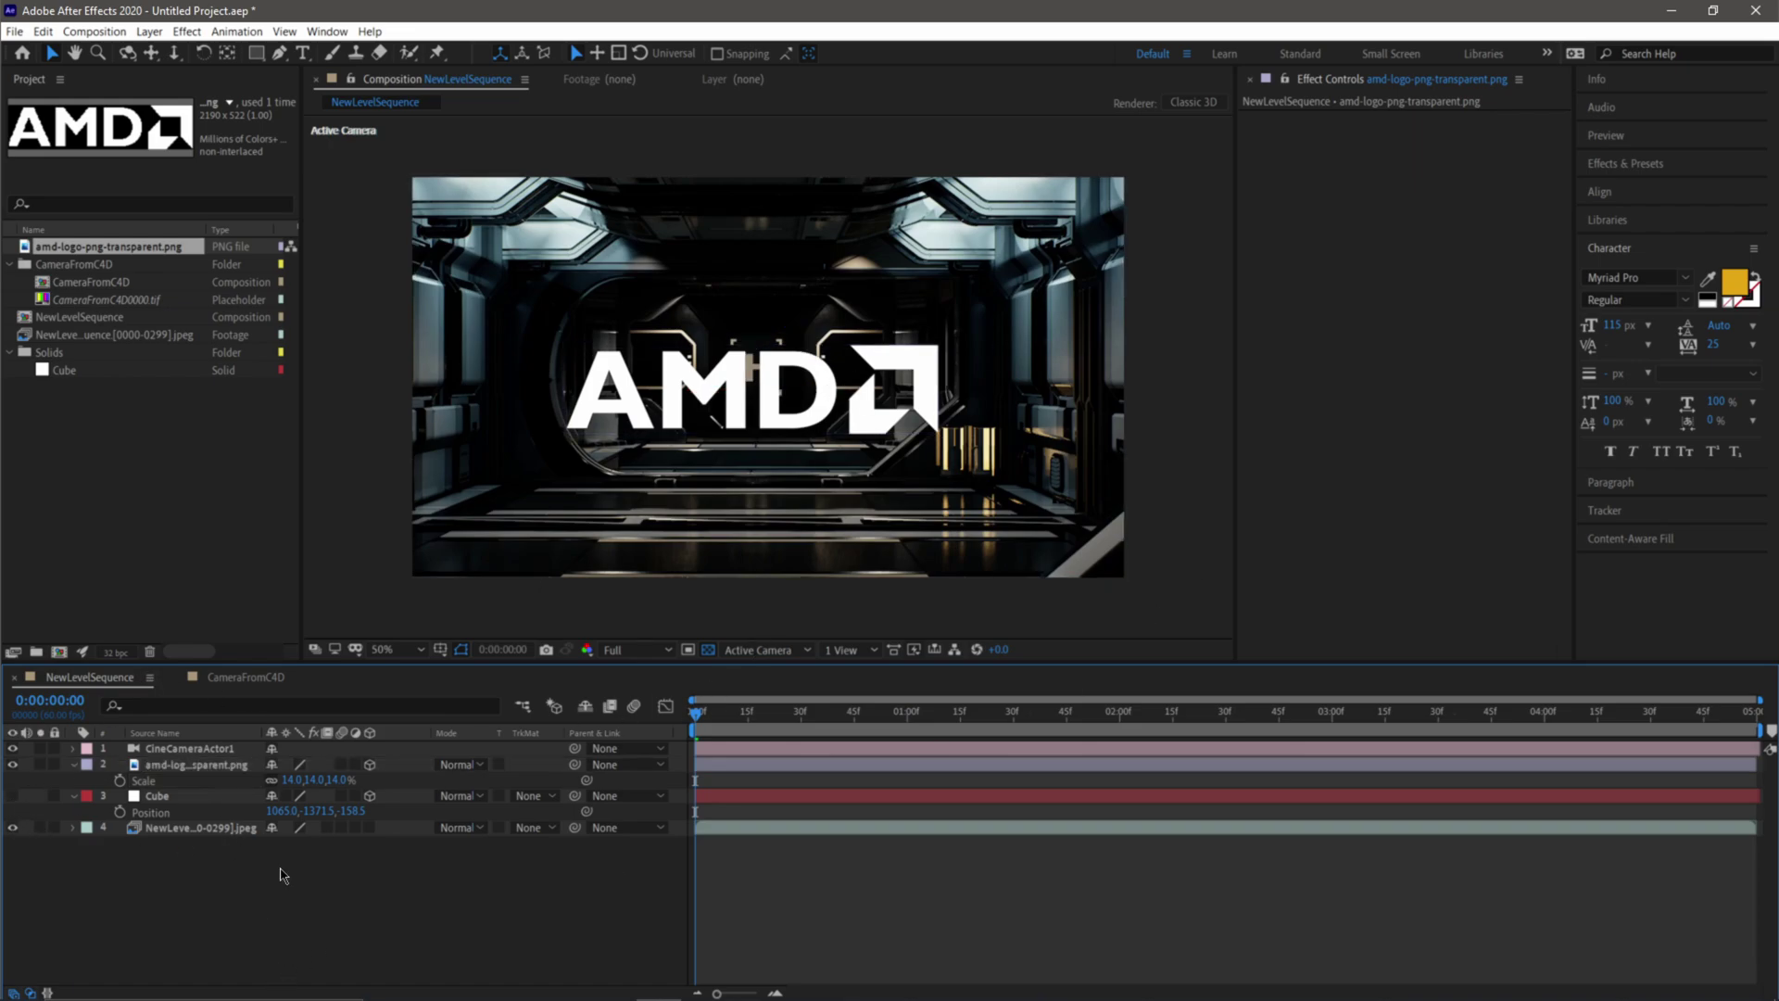
Step: Preview the logo's motion, then at 0:00:02:57 move the AMD logo toward the centre of the hallway
{"action": "key", "text": "space"}
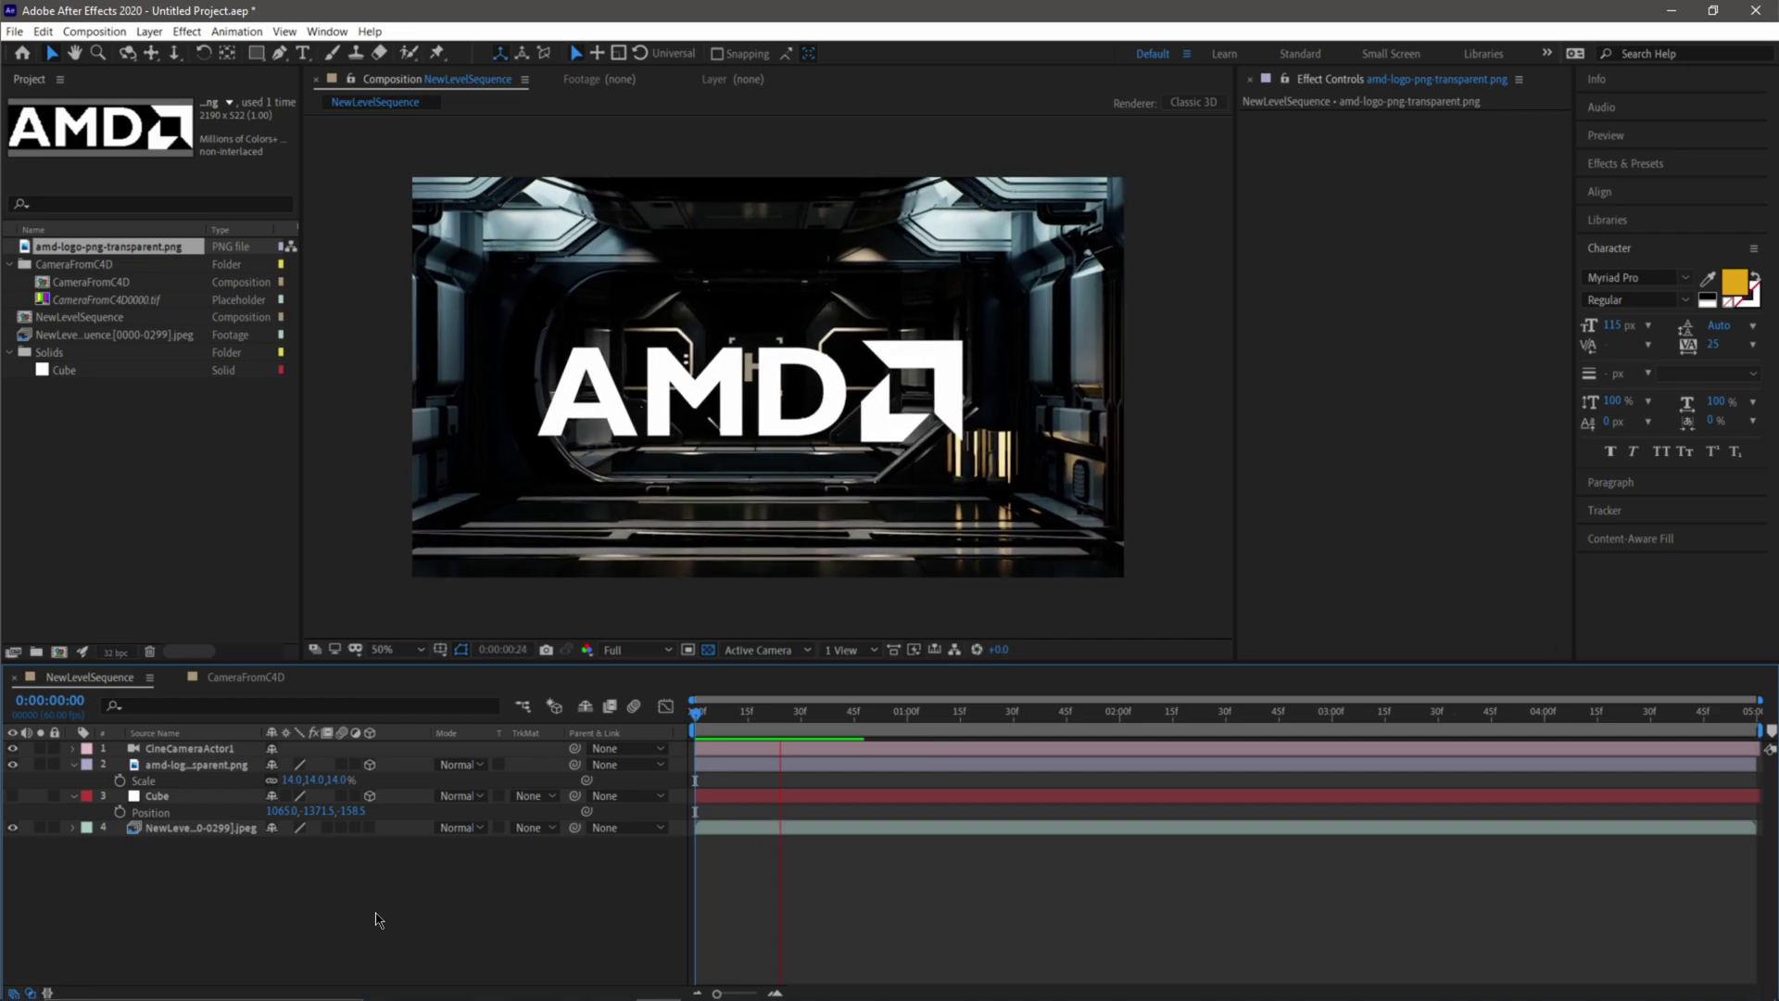
{"action": "left_click", "coordinate": [841, 716]}
{"action": "left_click_drag", "start_coordinate": [796, 718], "coordinate": [1321, 713]}
{"action": "left_click", "coordinate": [183, 767]}
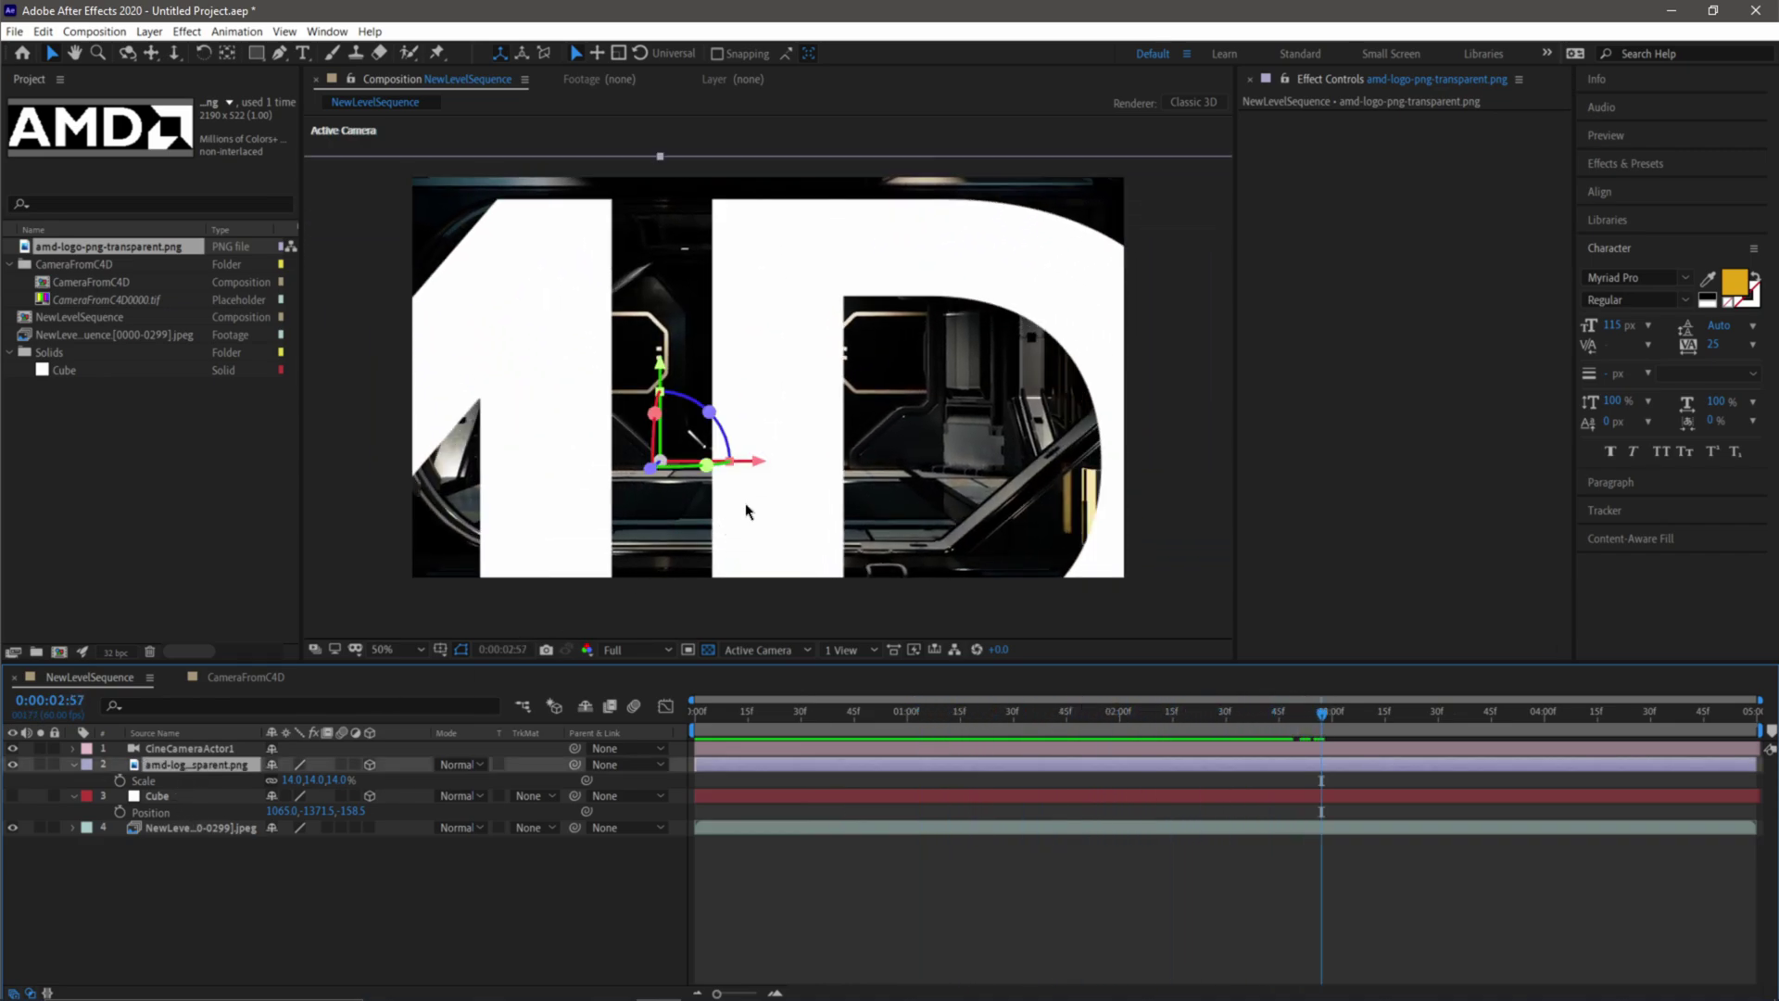
{"action": "middle_click_drag", "start_coordinate": [749, 510], "coordinate": [834, 408]}
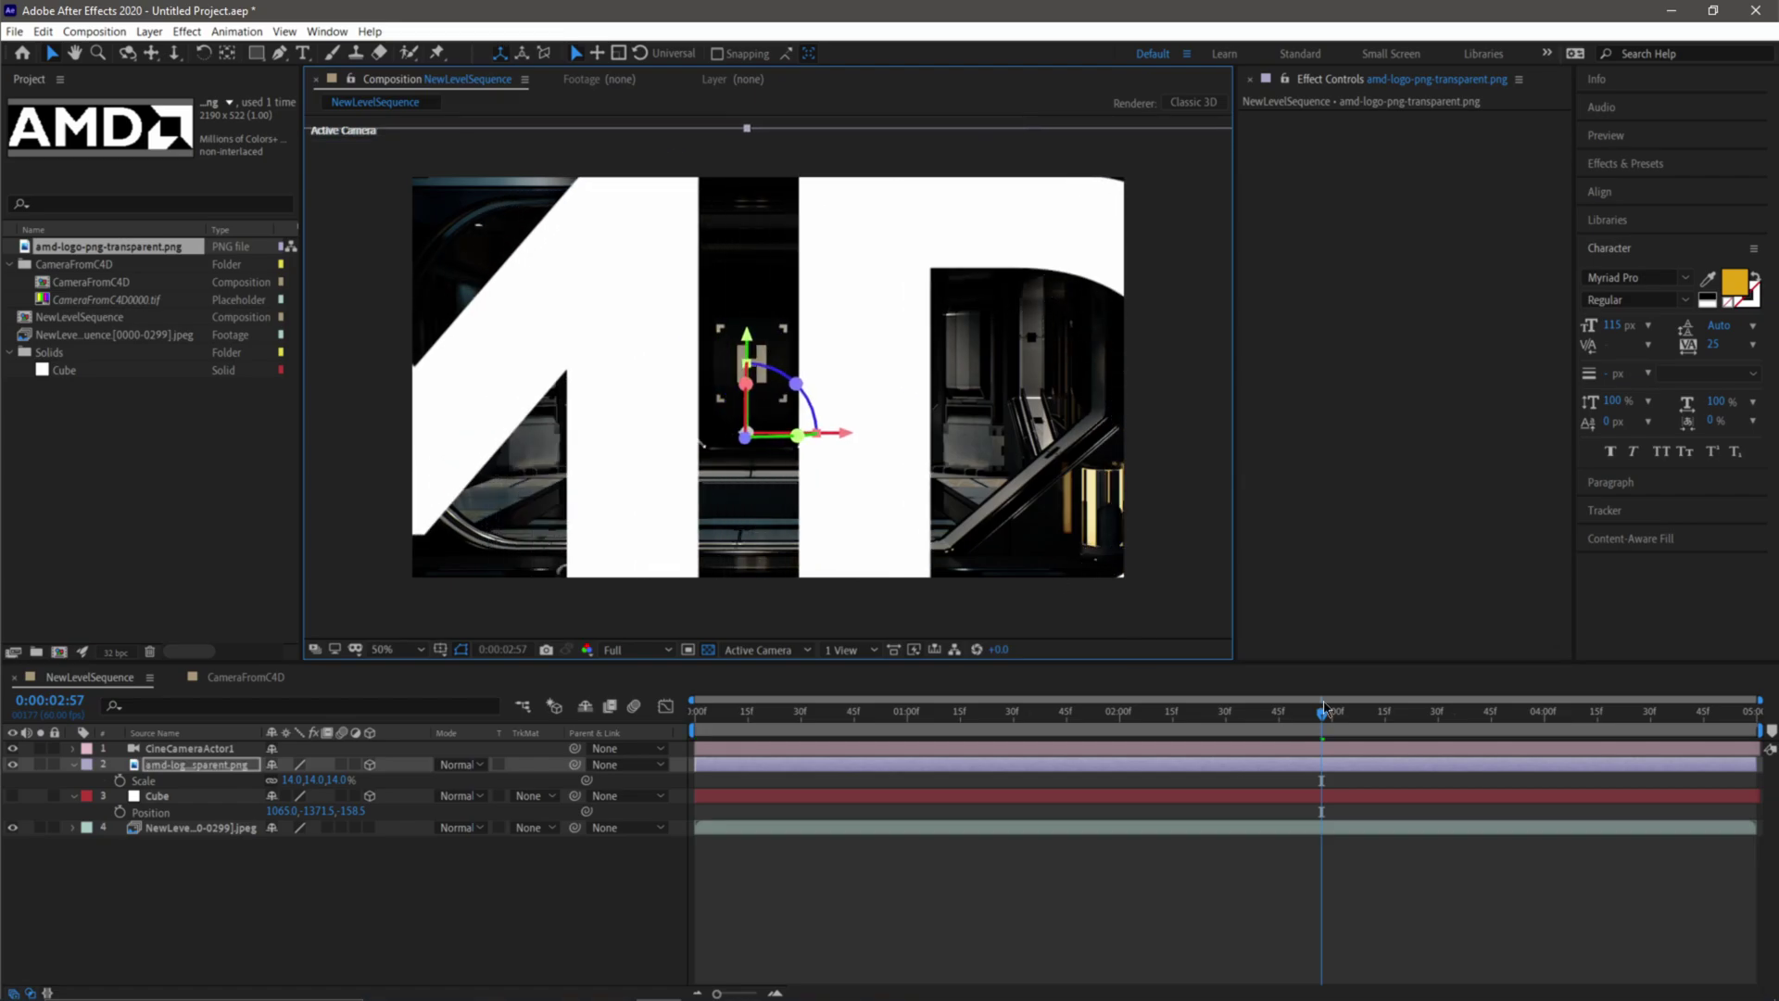
Step: Scrub to 0:00:03:26 and play NewLevelSequence from the start to check the repositioned logo's camera tracking
{"action": "left_click_drag", "start_coordinate": [1325, 710], "coordinate": [1429, 716]}
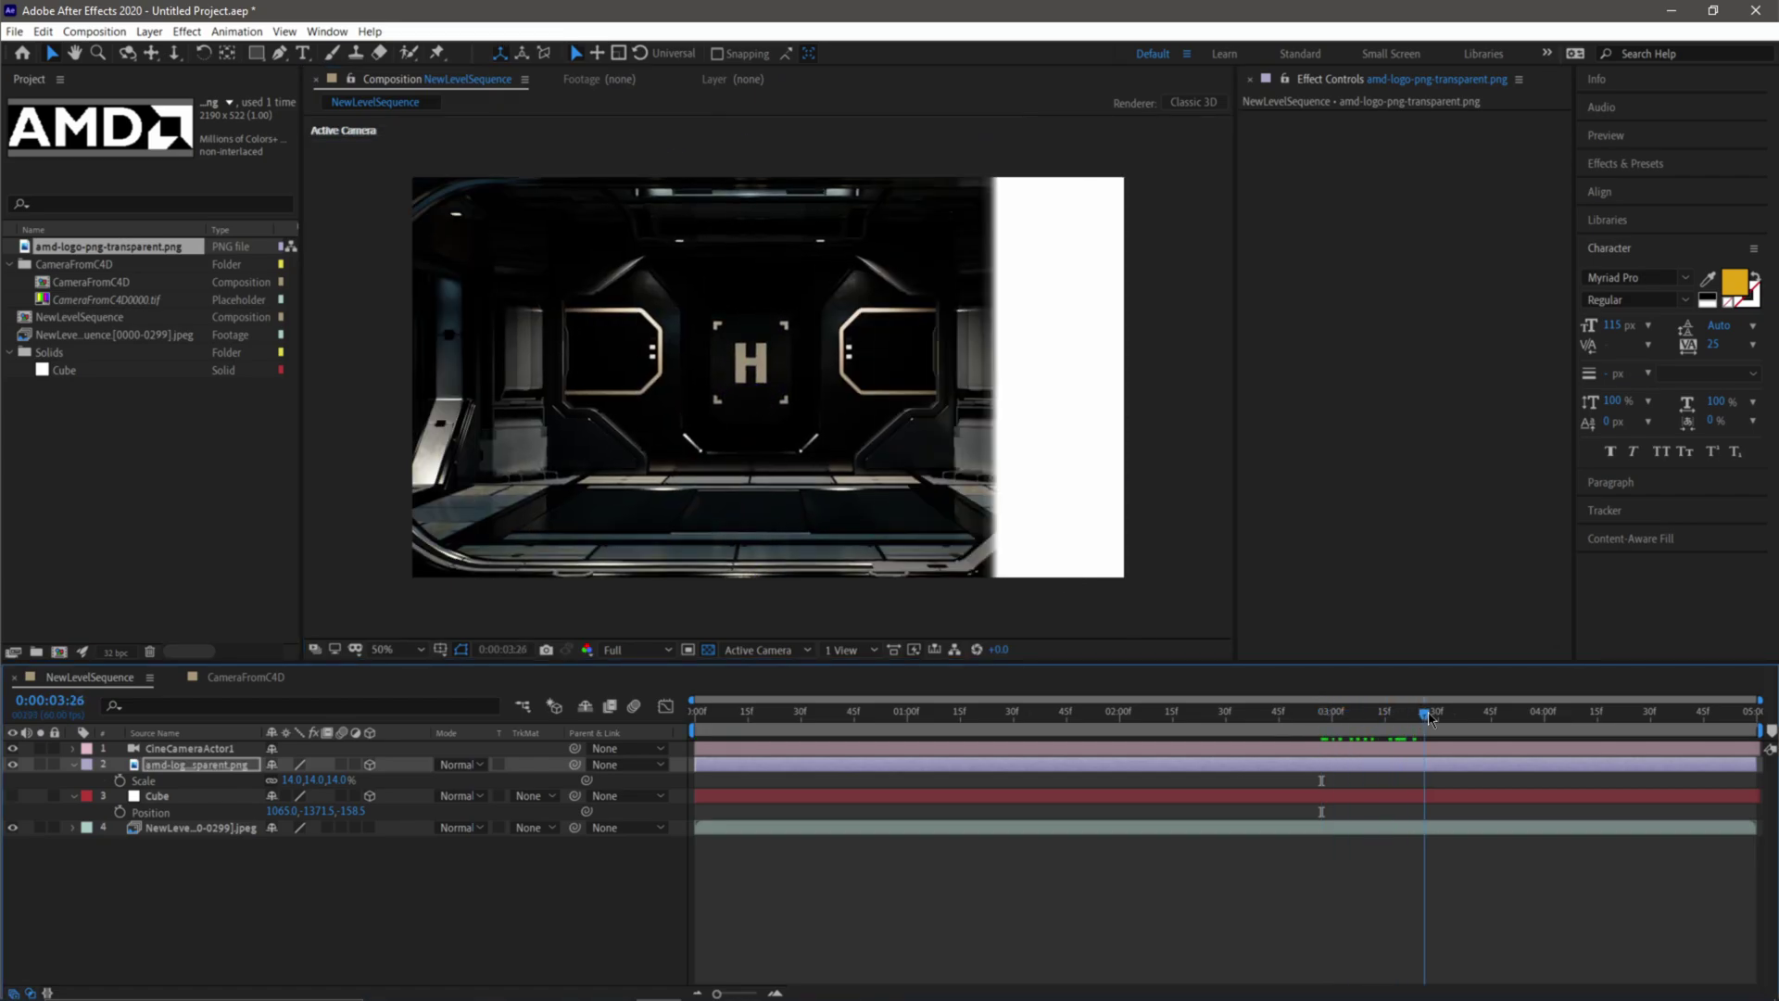
{"action": "key", "text": "space"}
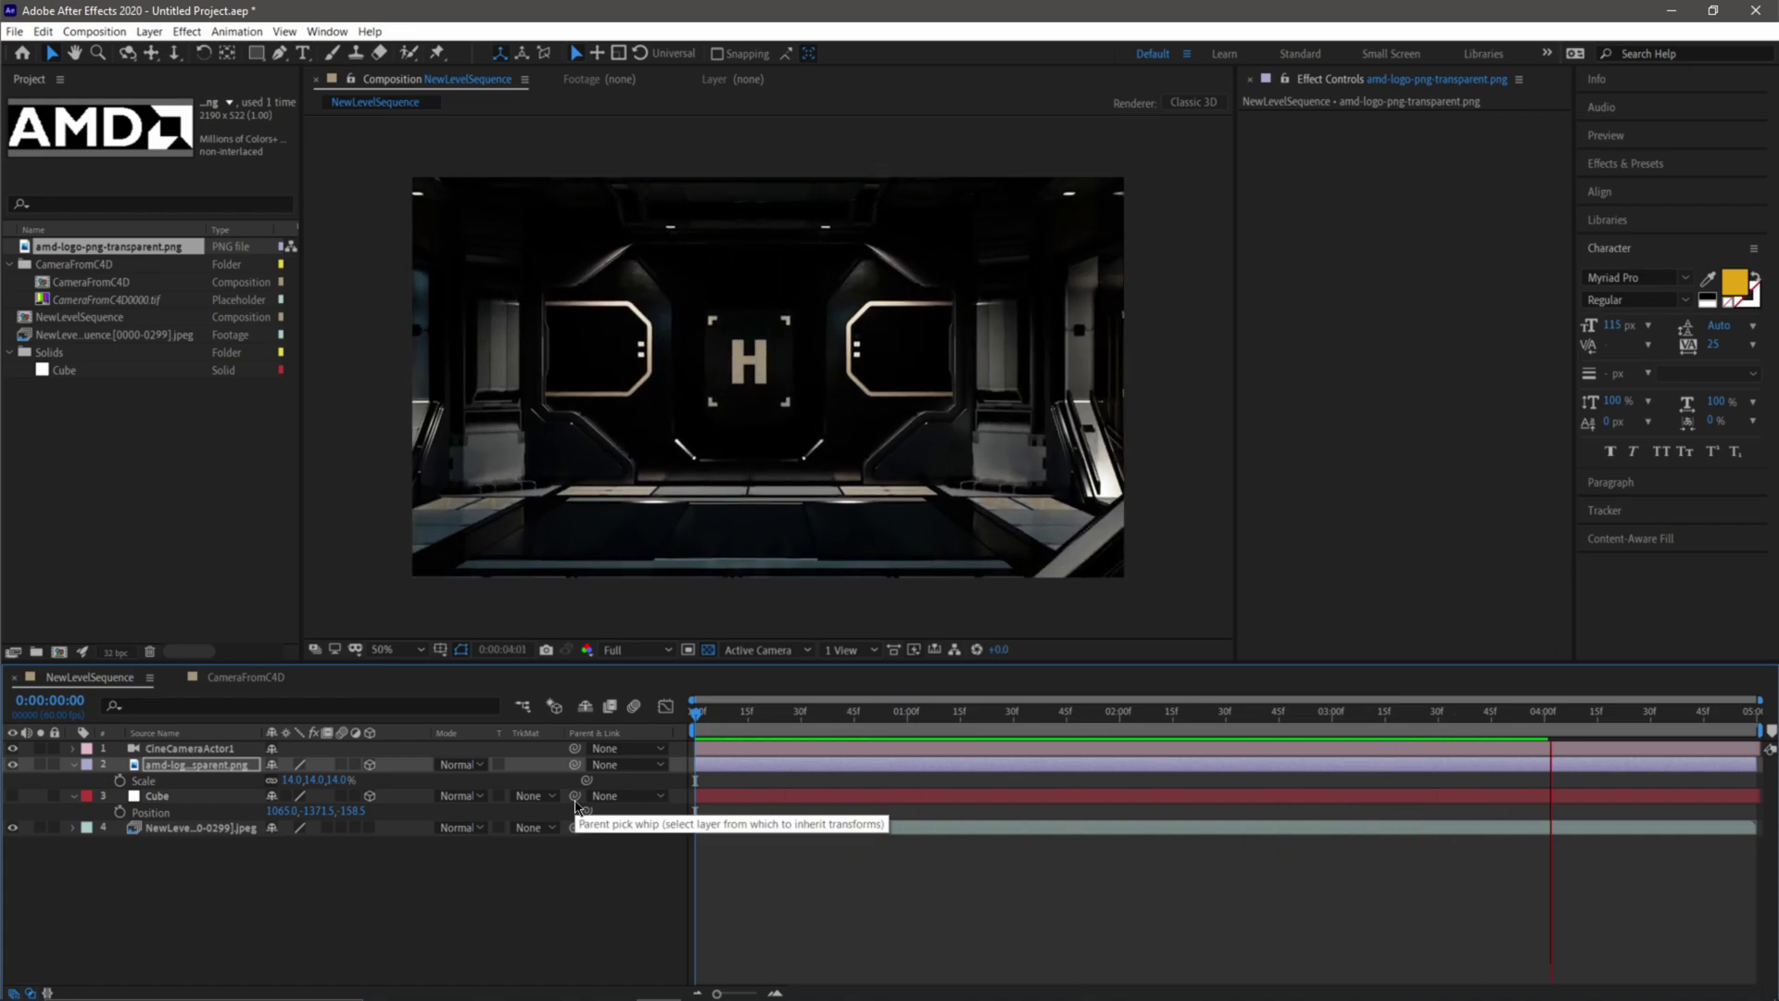
{"action": "key", "text": "space"}
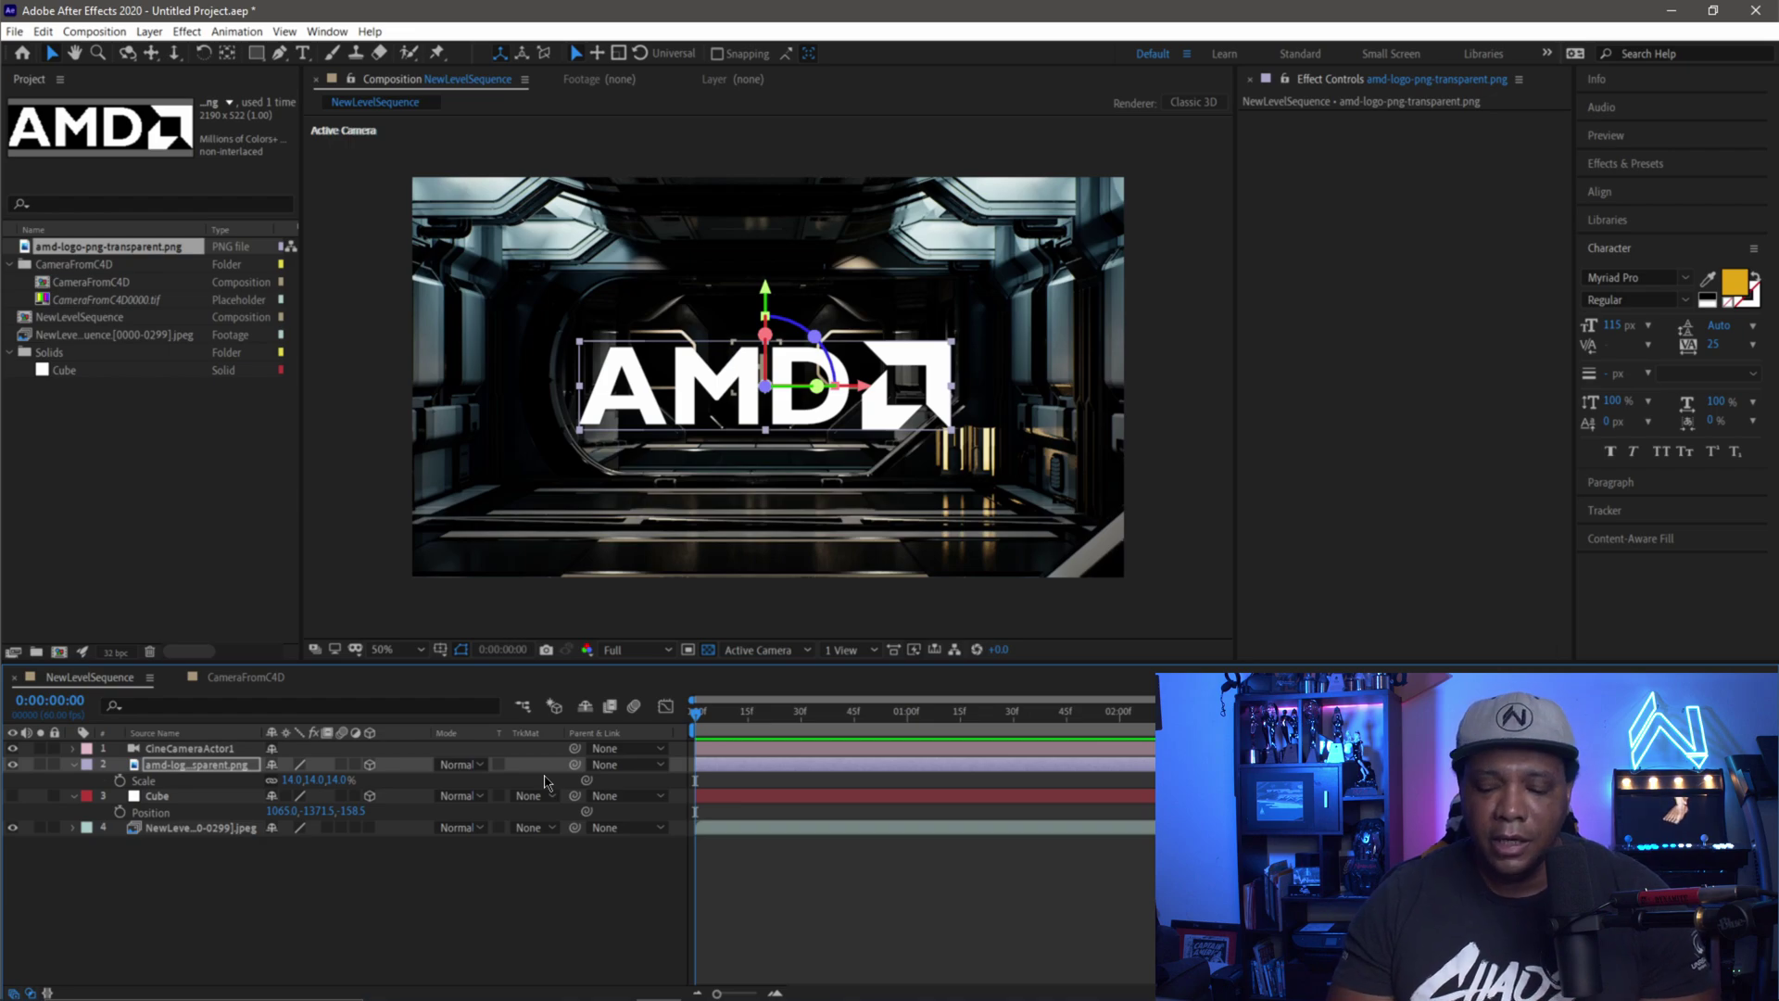
{"action": "key", "text": "space"}
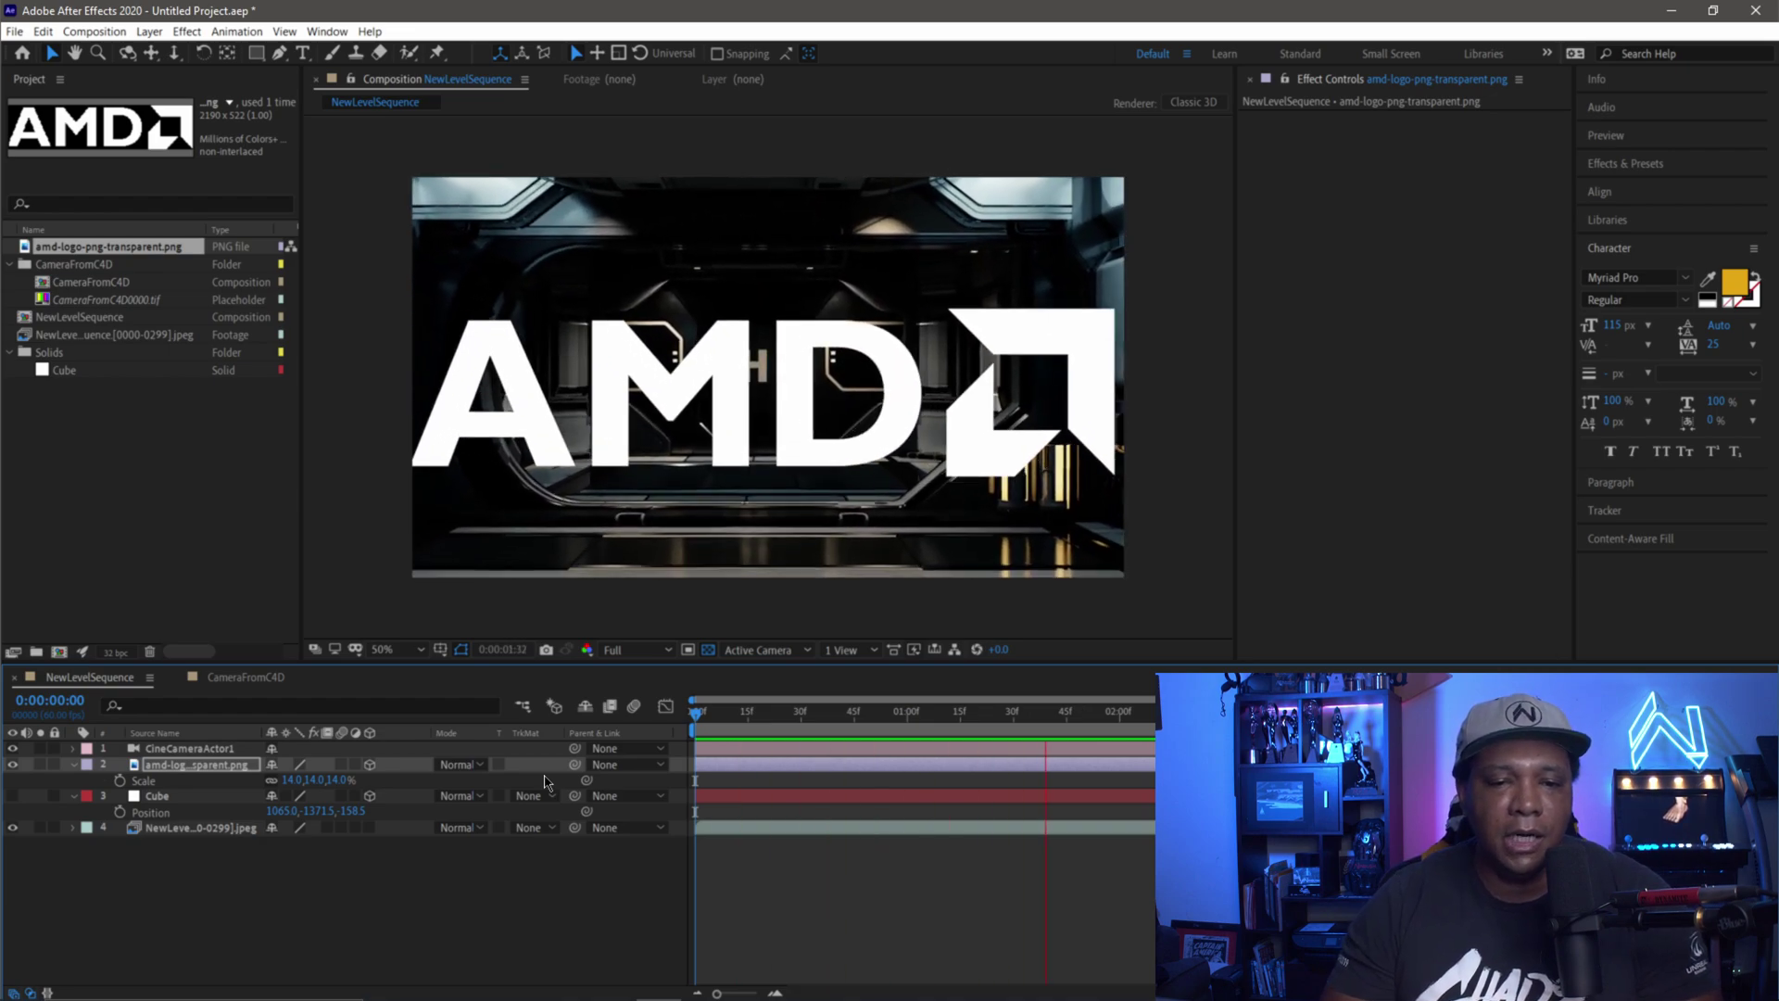